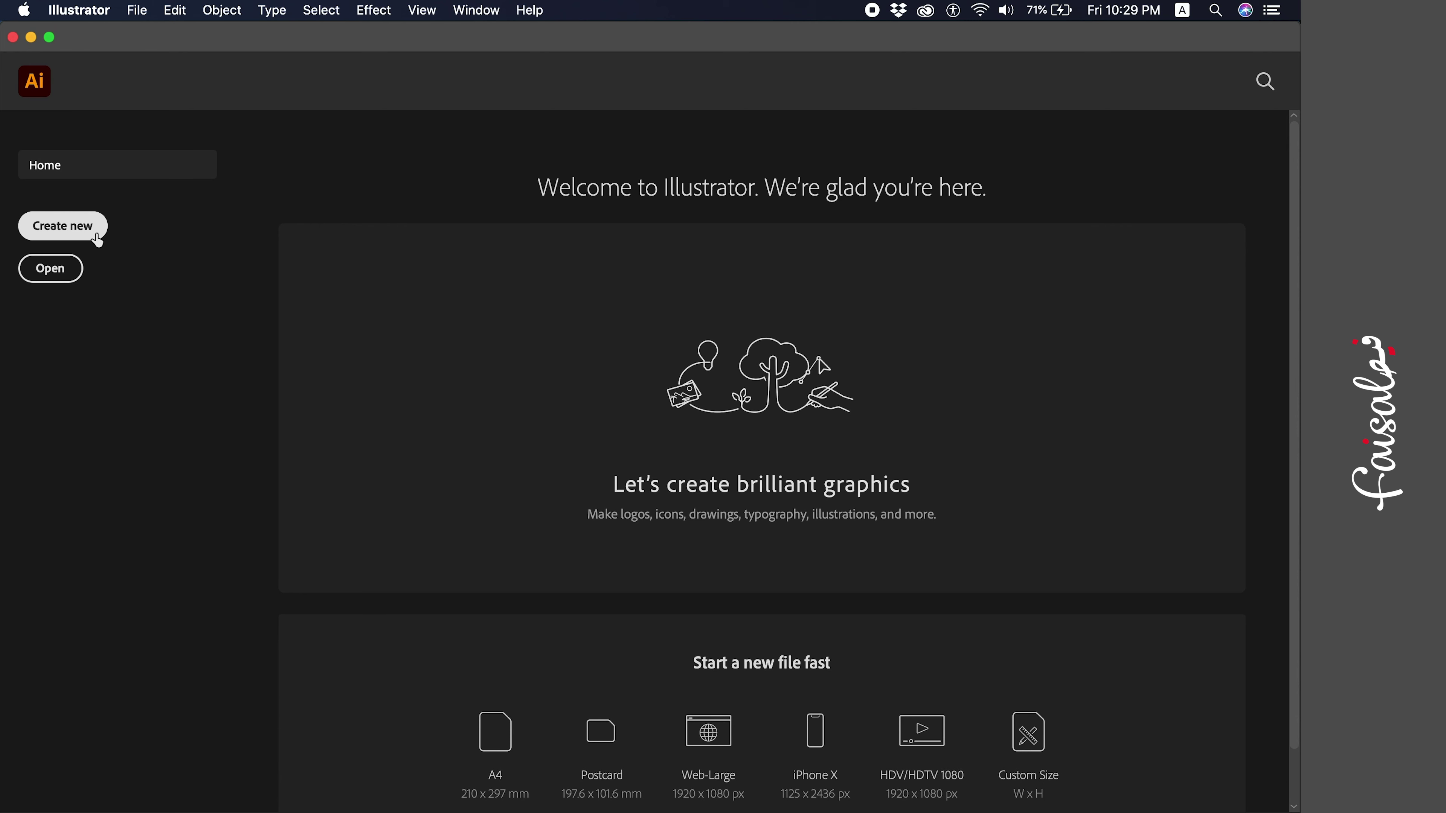
Start a new 20 cm square, 8-artboard document and expand its detailed settings
click(96, 234)
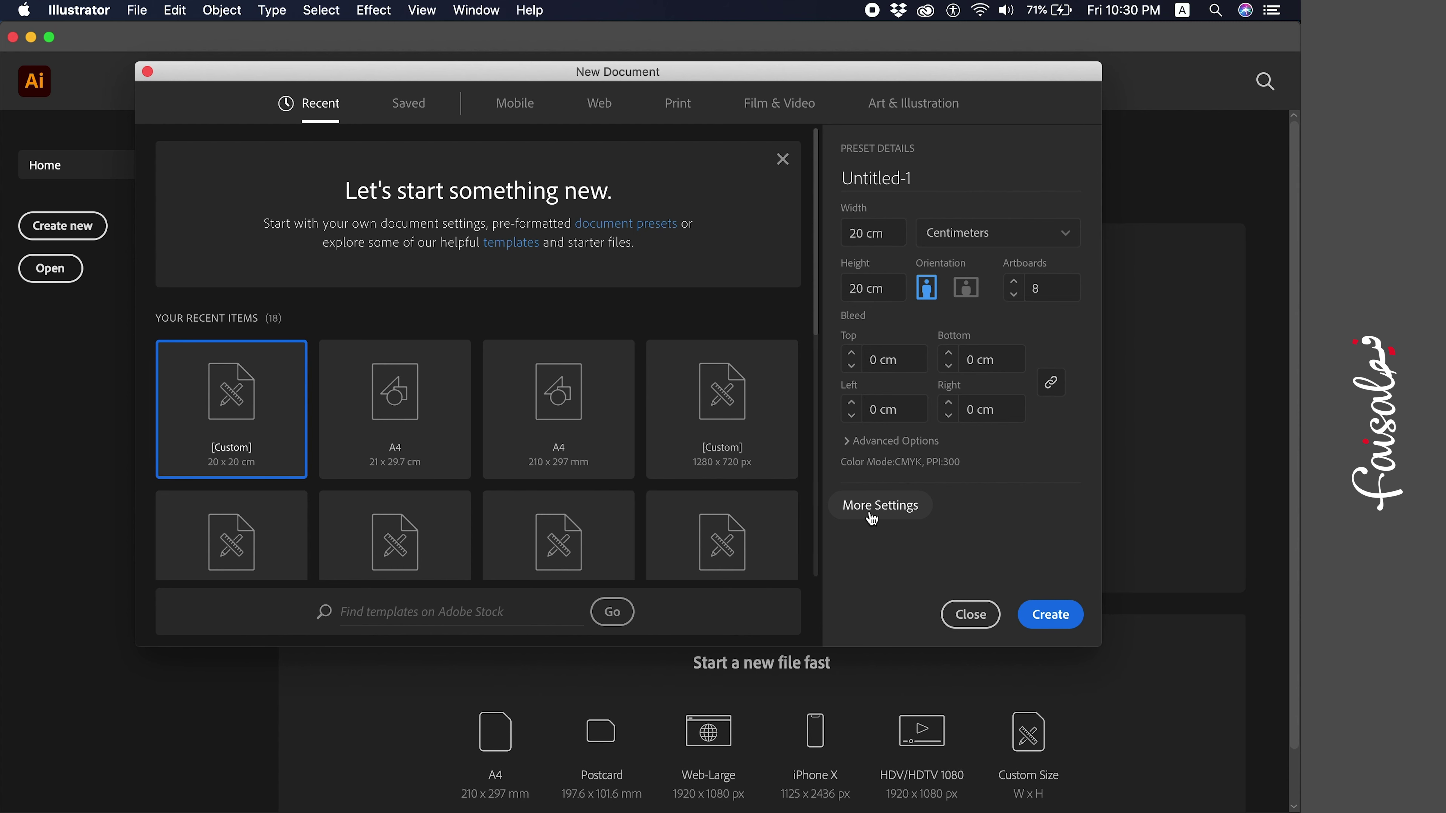
click(872, 506)
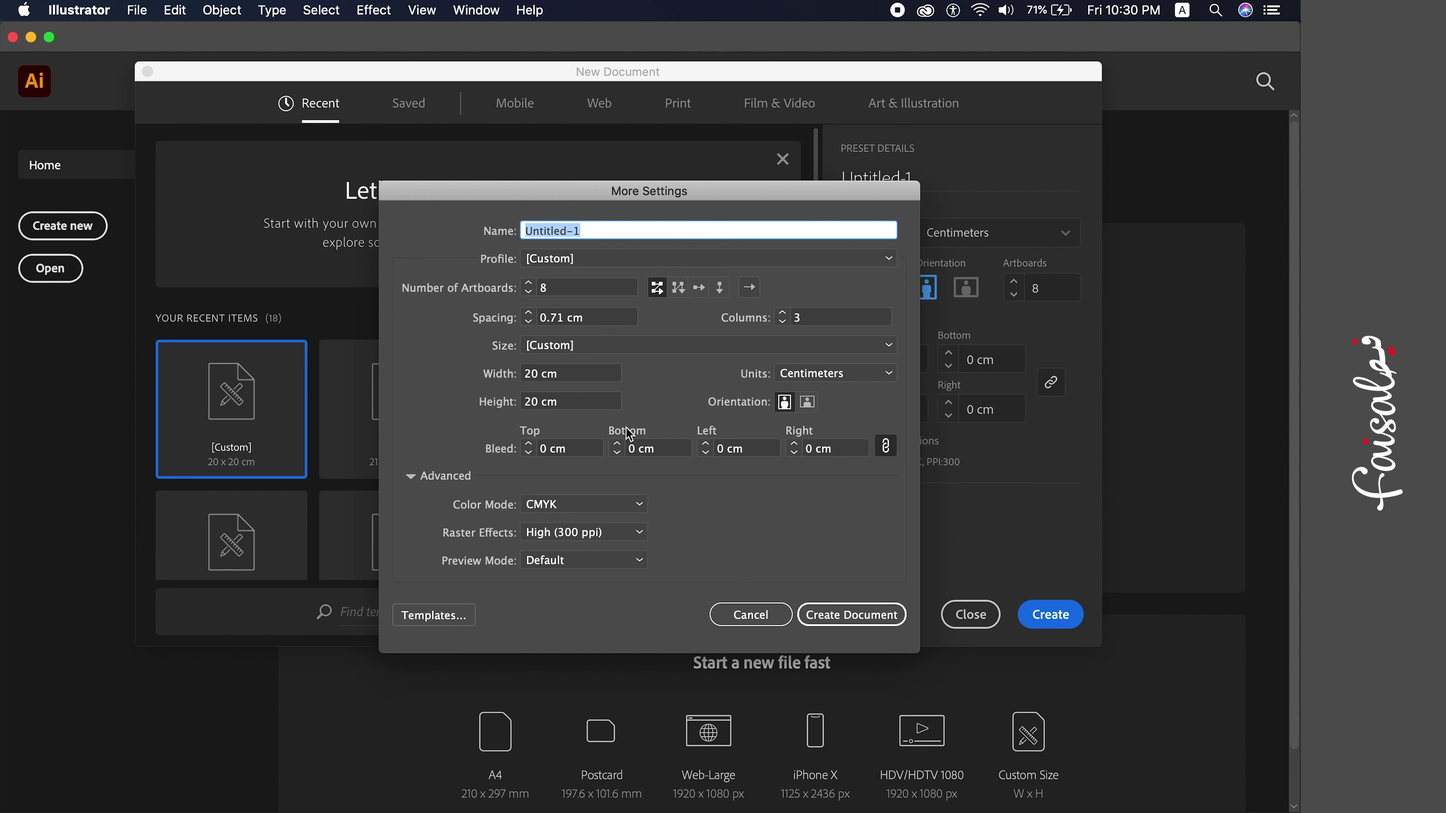
click(566, 288)
text(1)
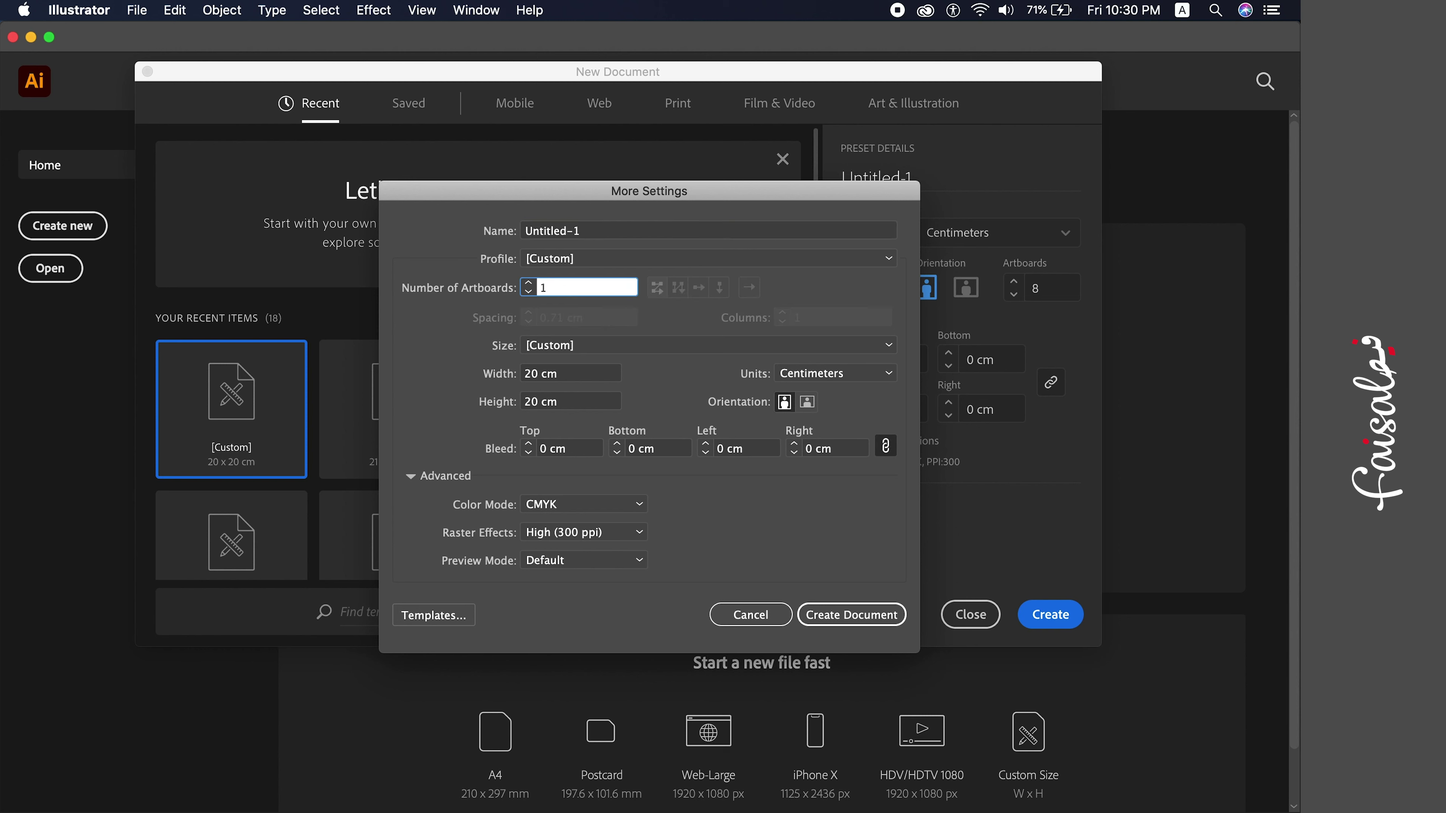
key(Tab)
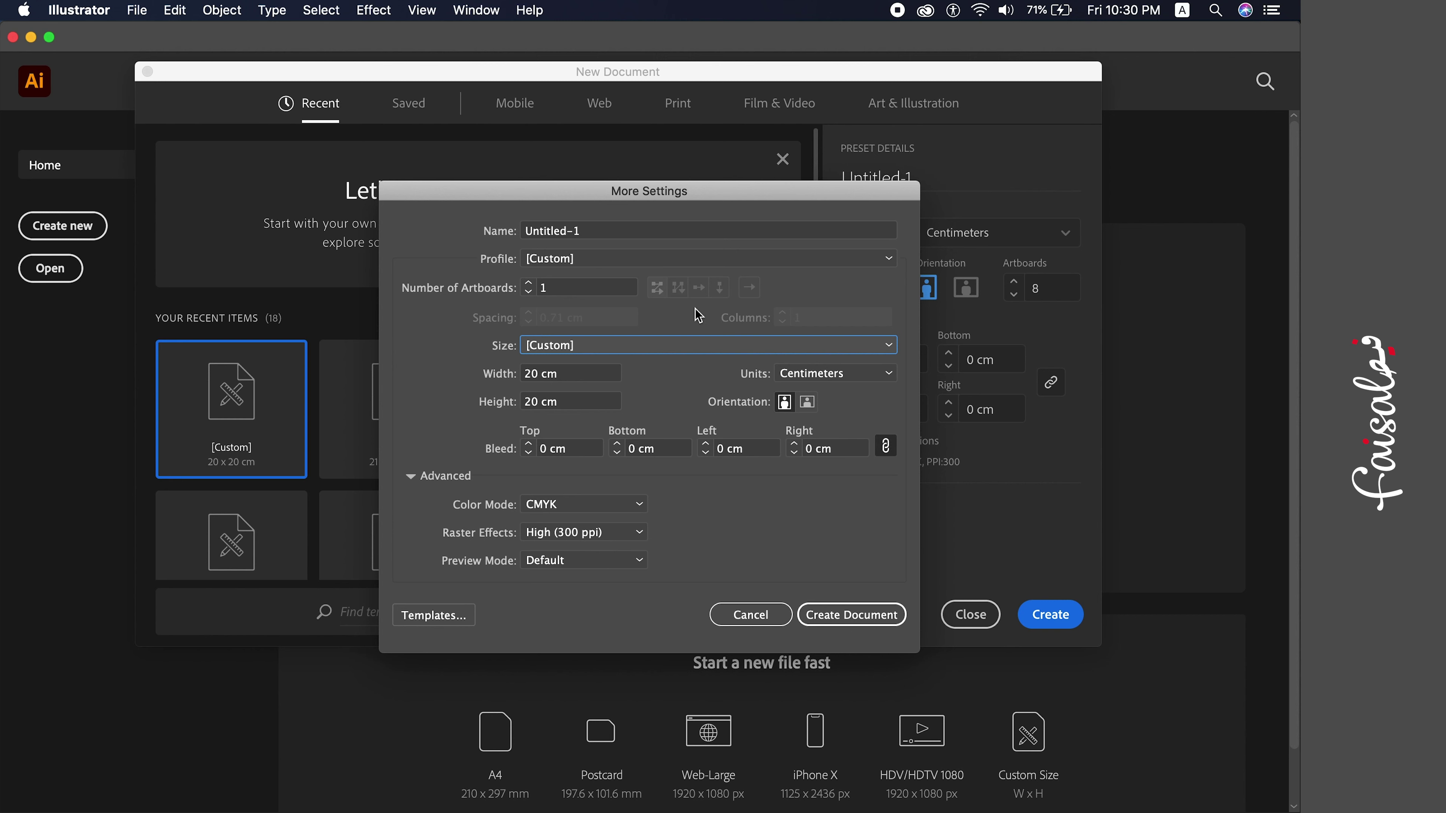
click(584, 291)
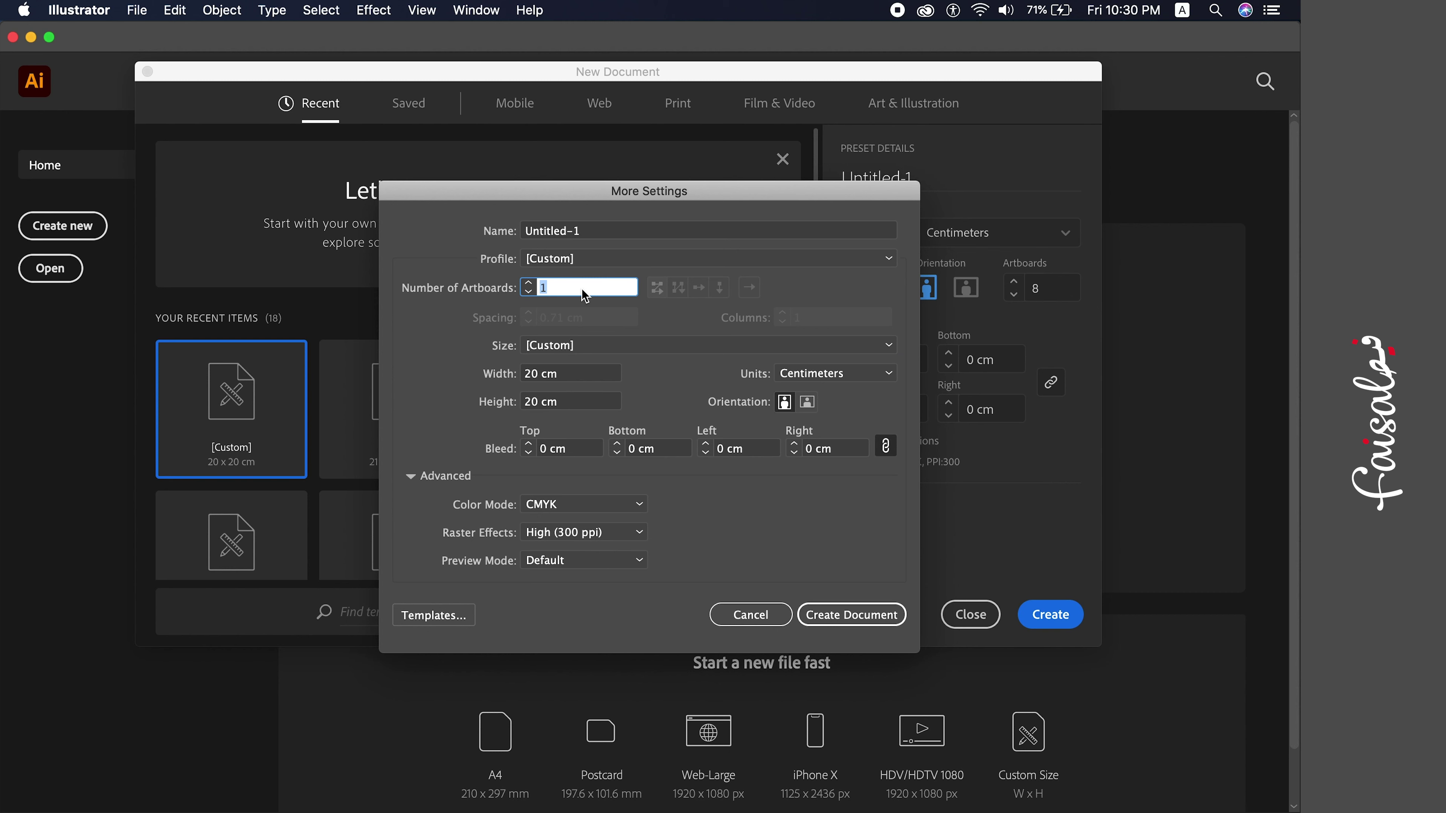
text(8)
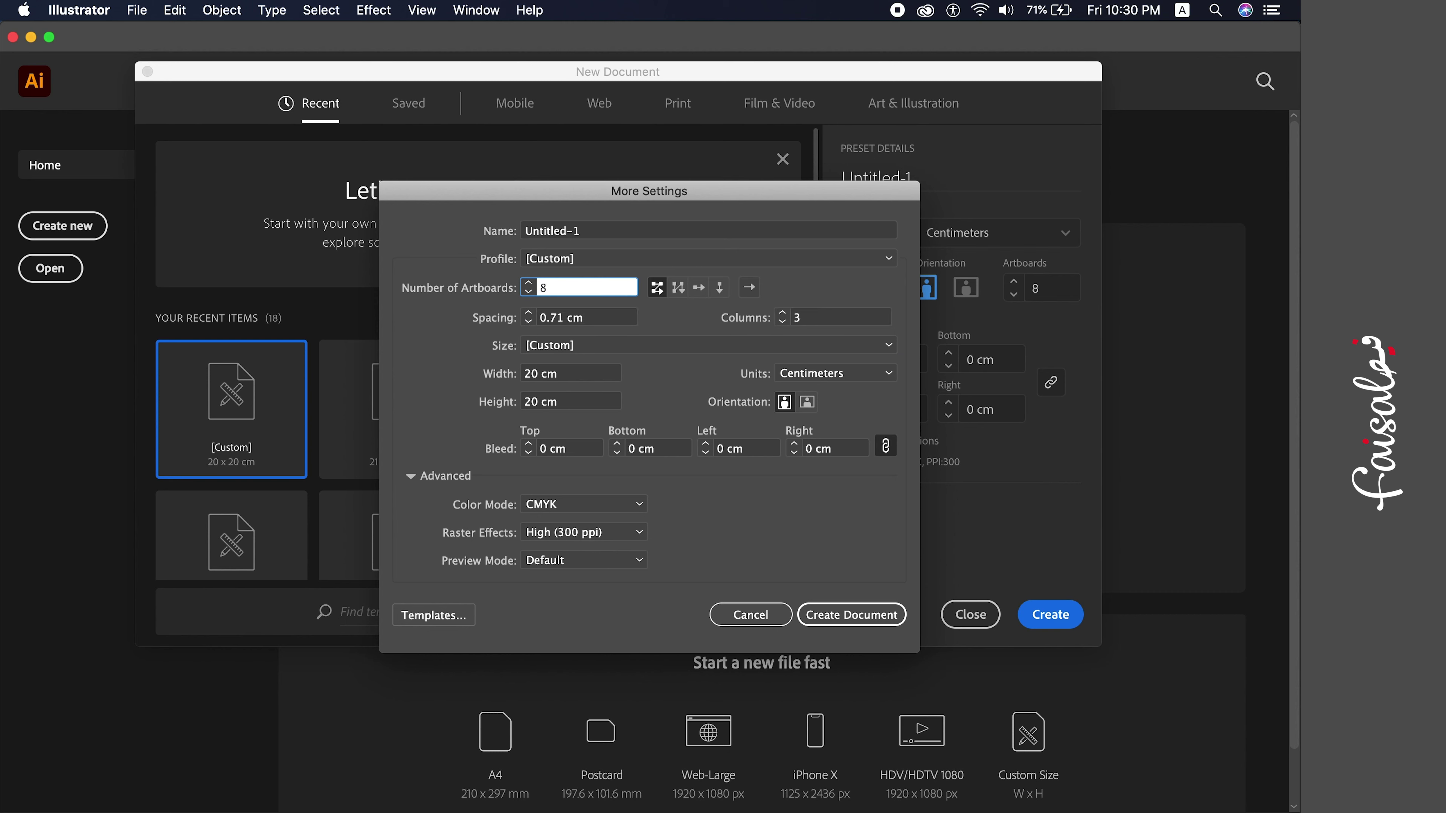
key(Tab)
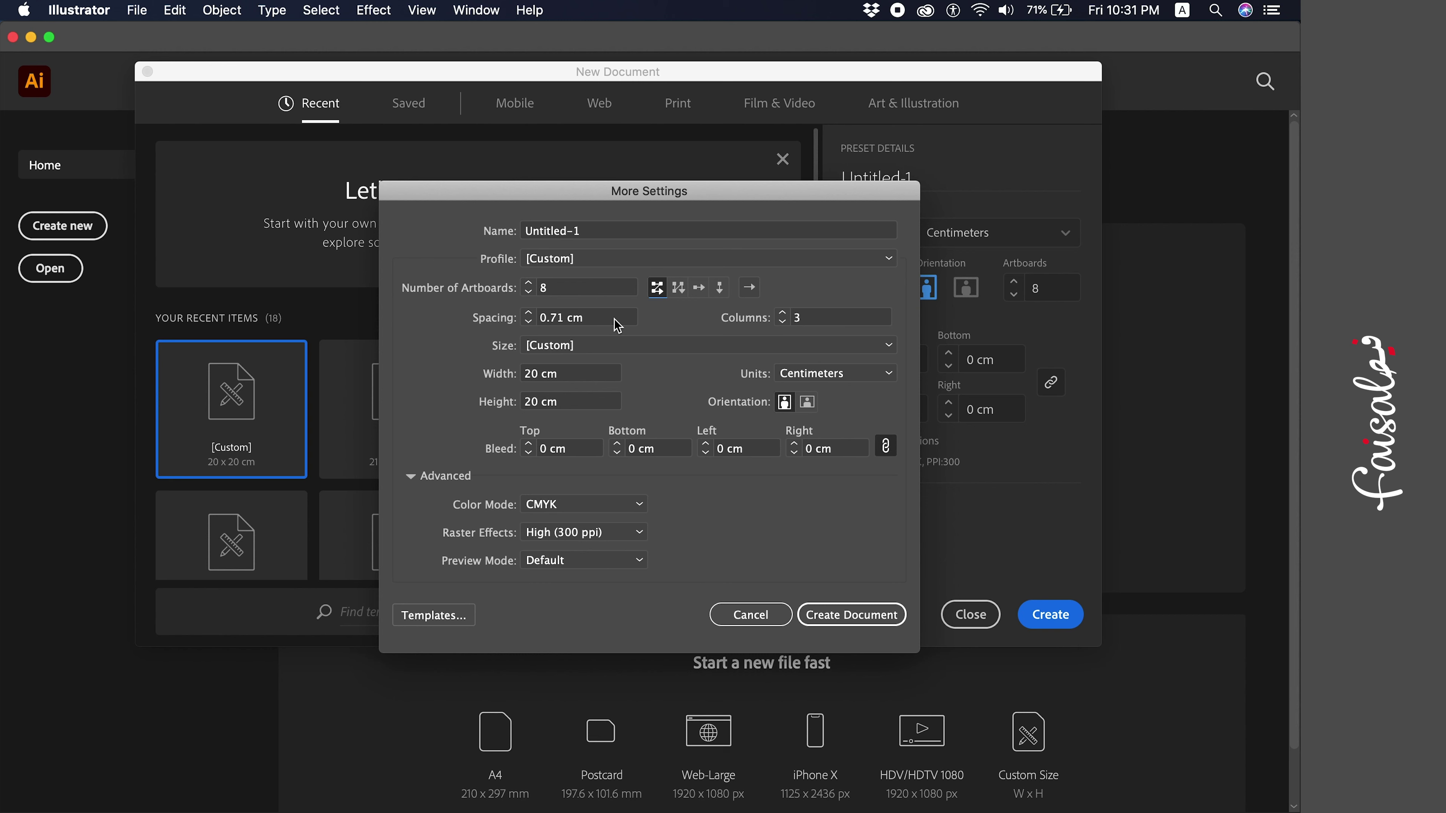
double_click(591, 317)
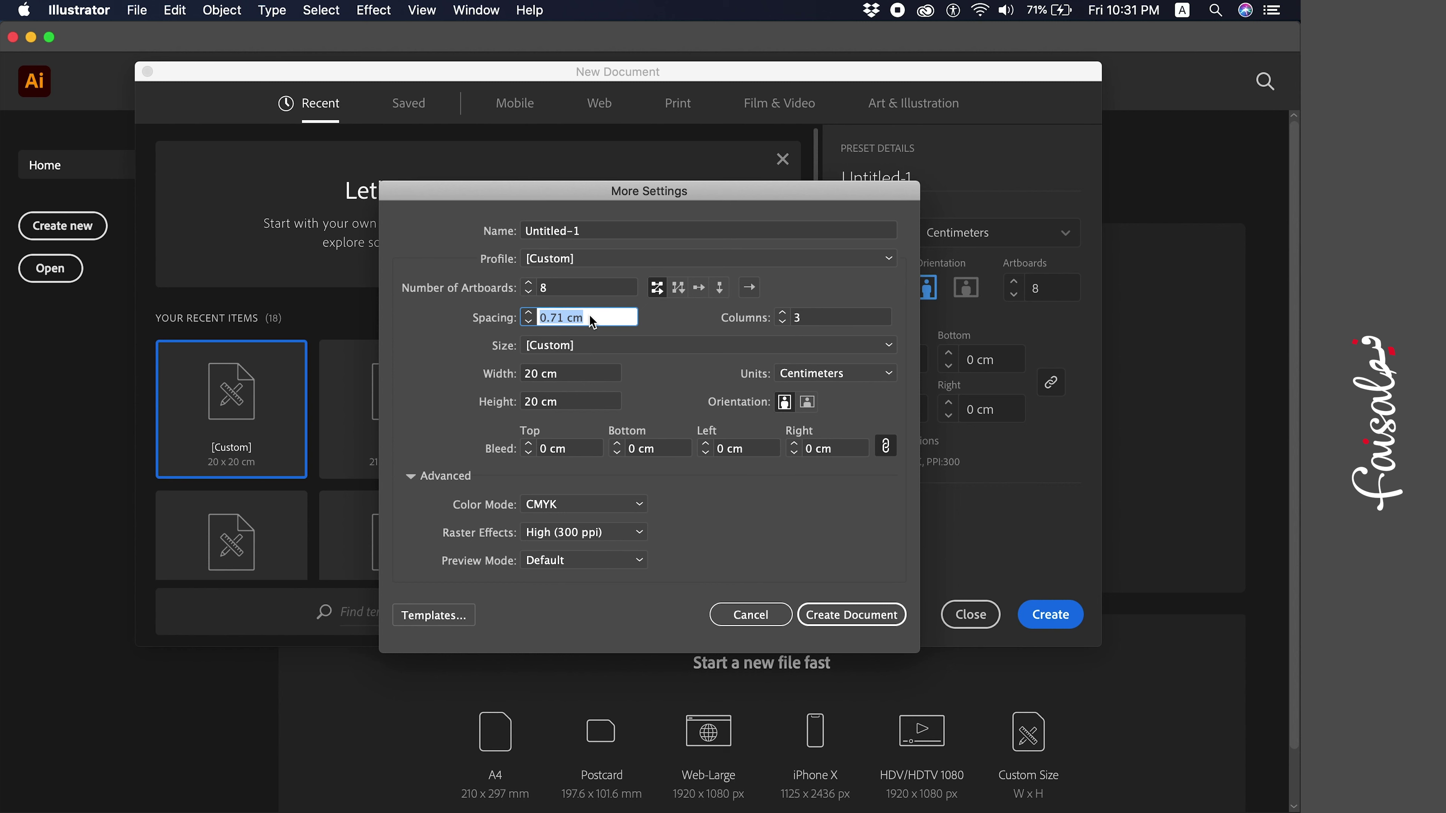
Set artboard spacing to 1 cm, keep 3 columns, and create the eight-artboard document
text(1)
key(Tab)
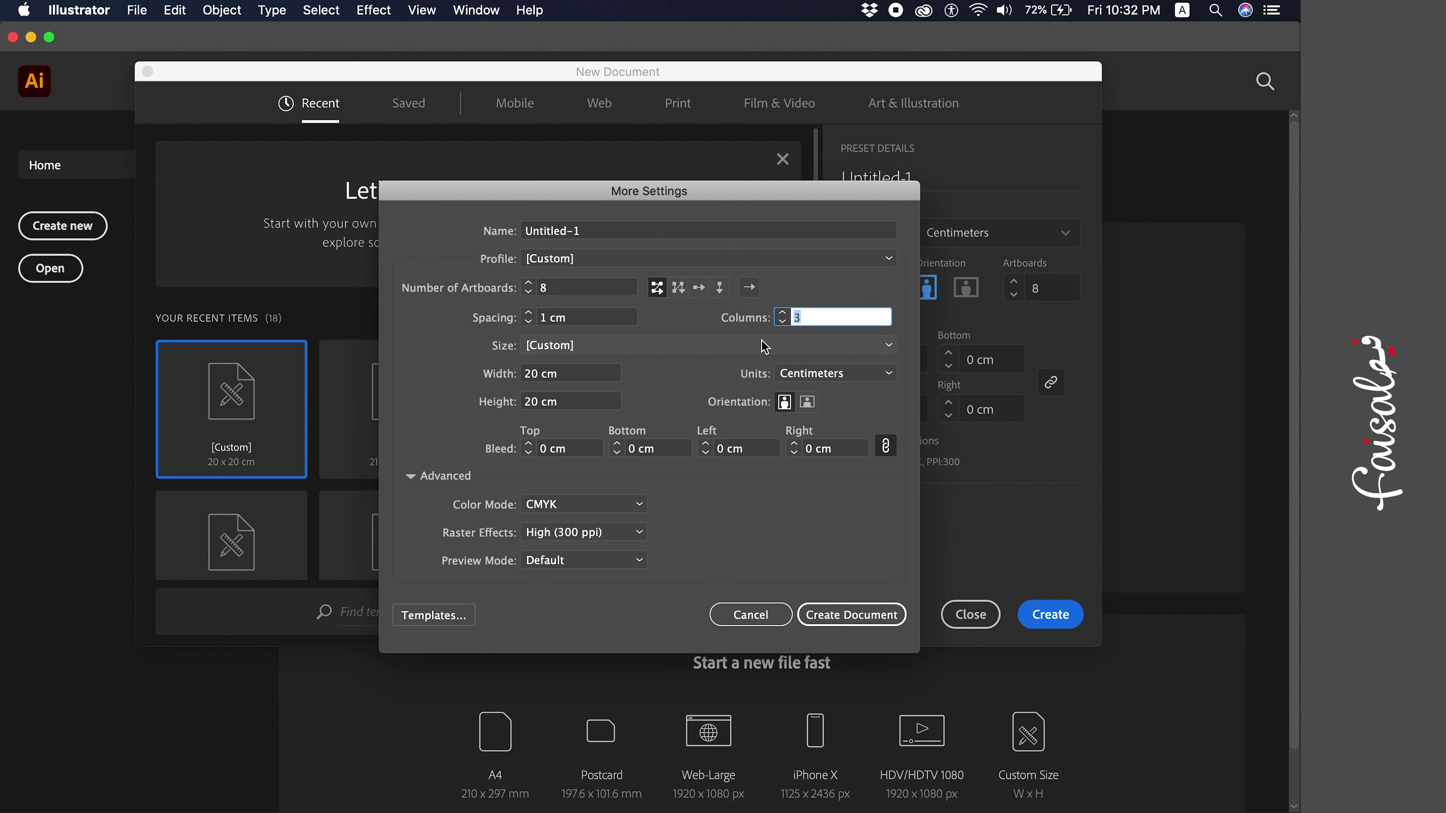
click(783, 313)
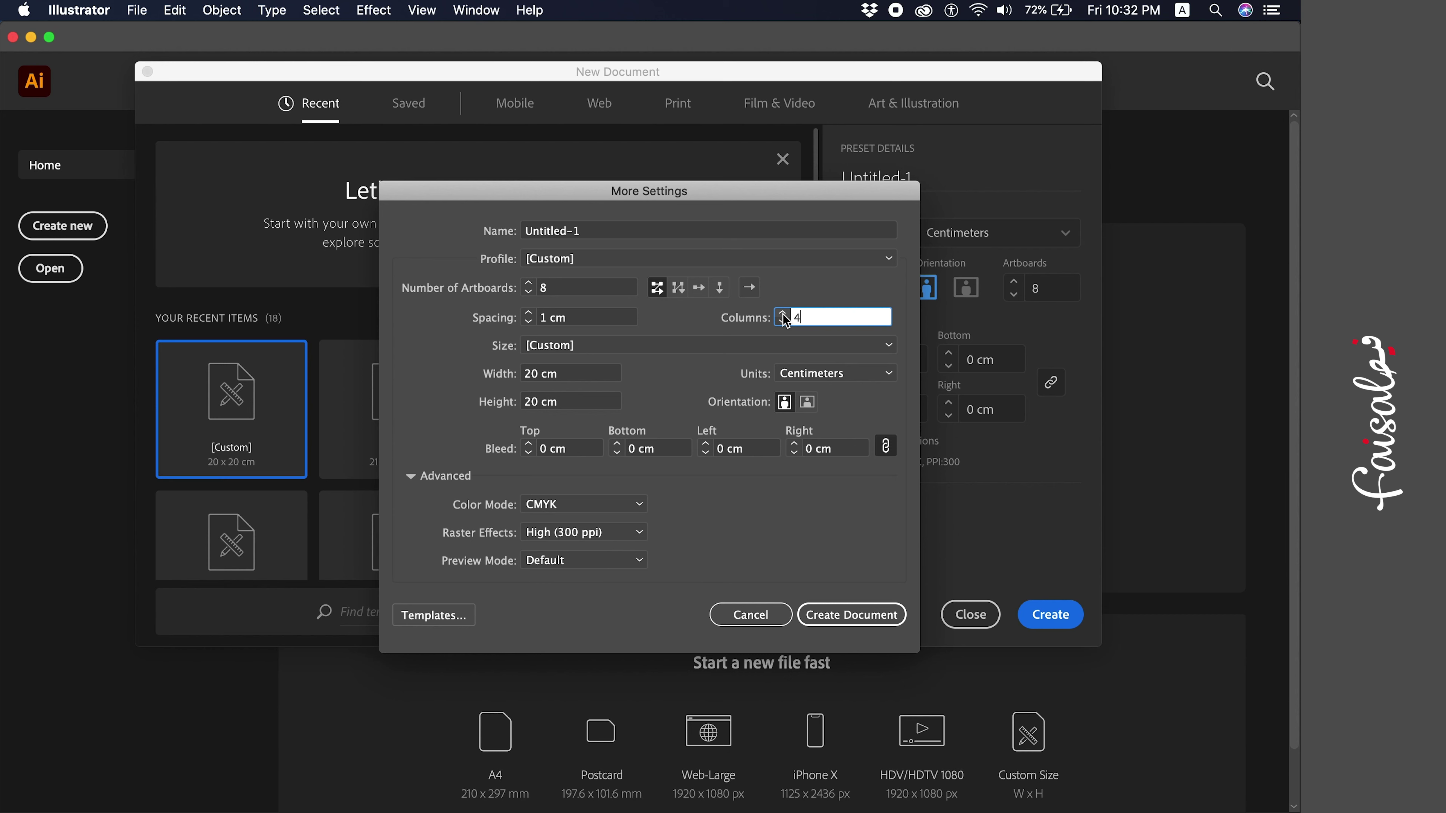
click(784, 322)
click(865, 621)
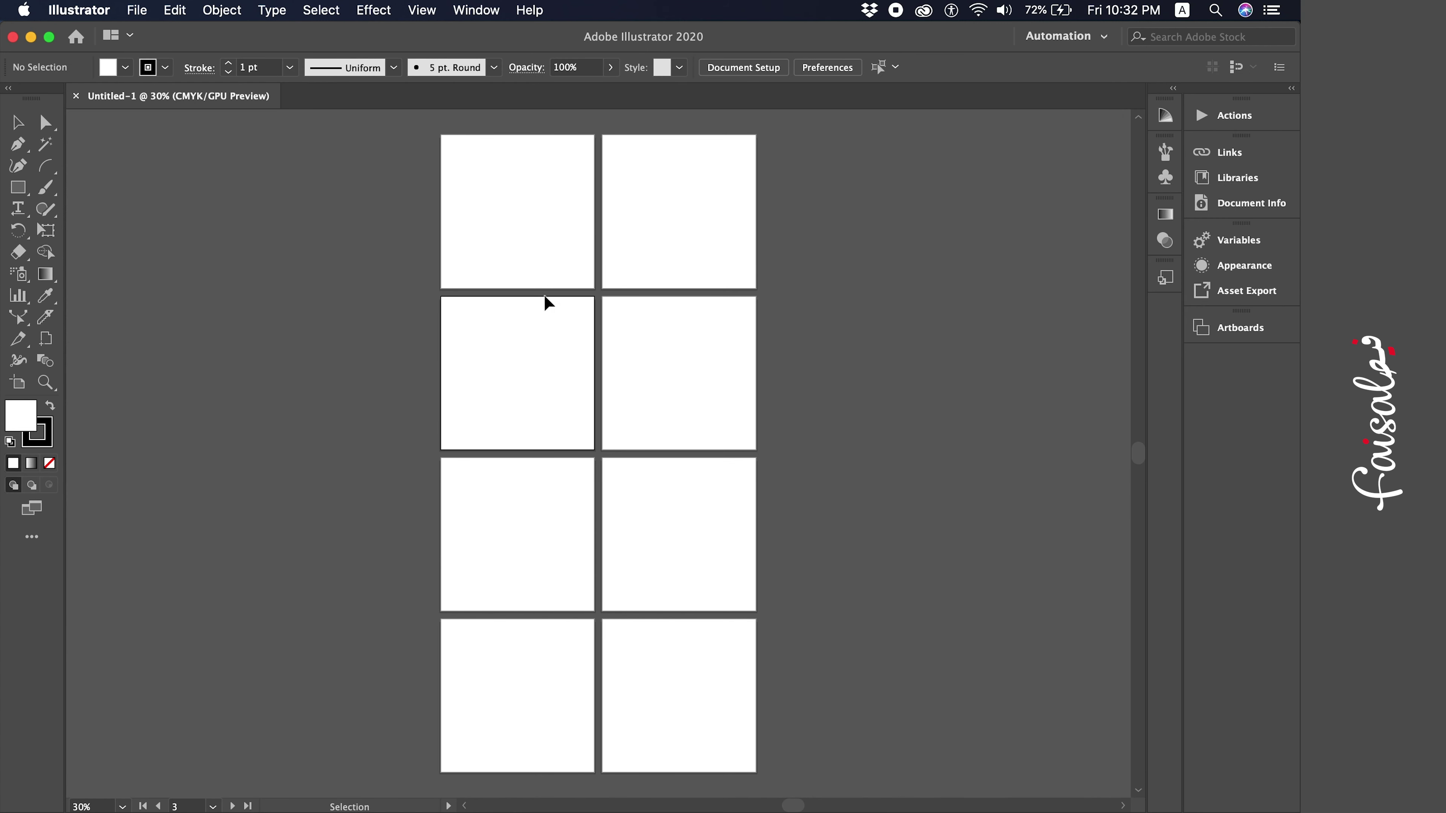
click(692, 234)
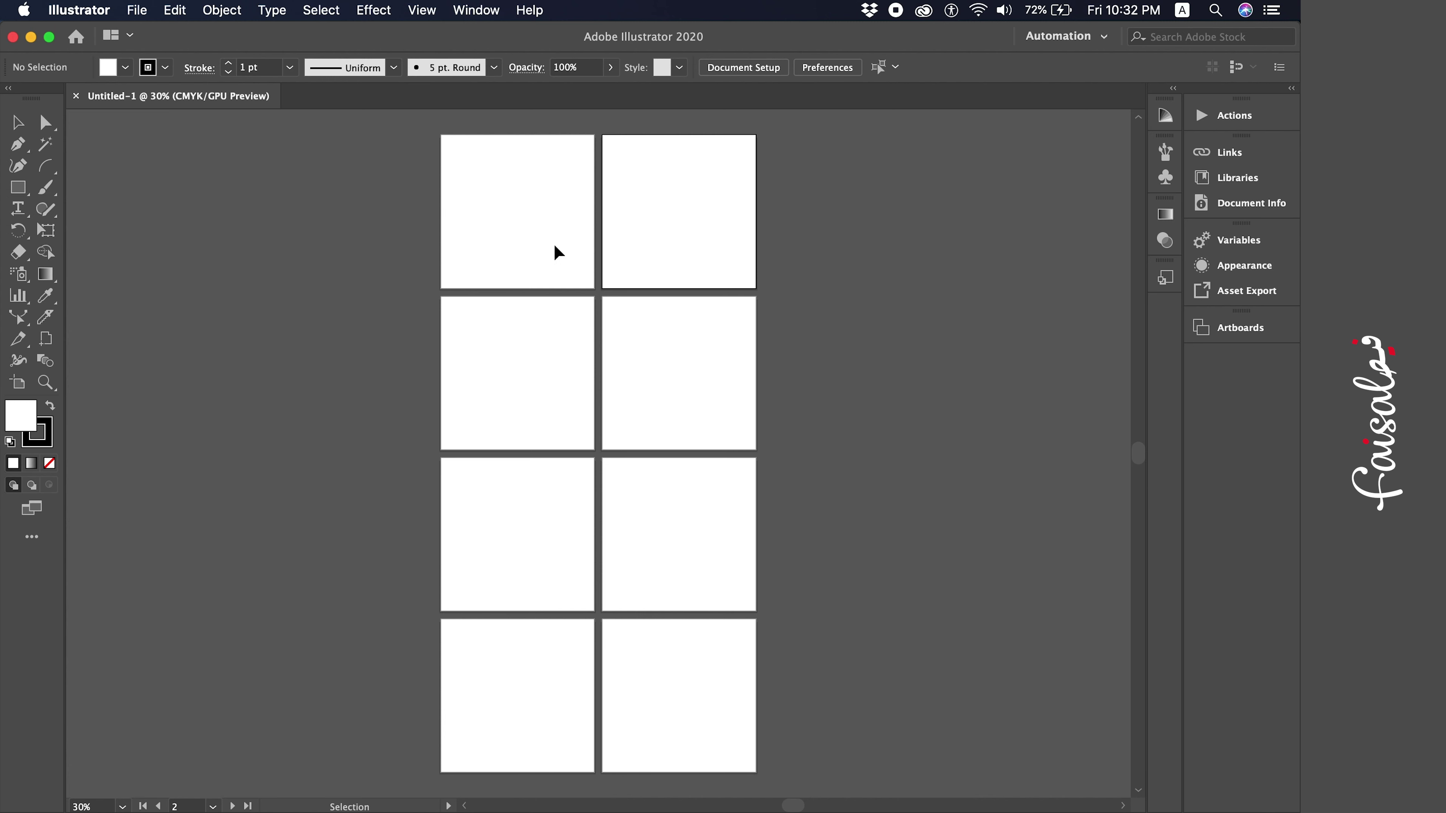
click(502, 232)
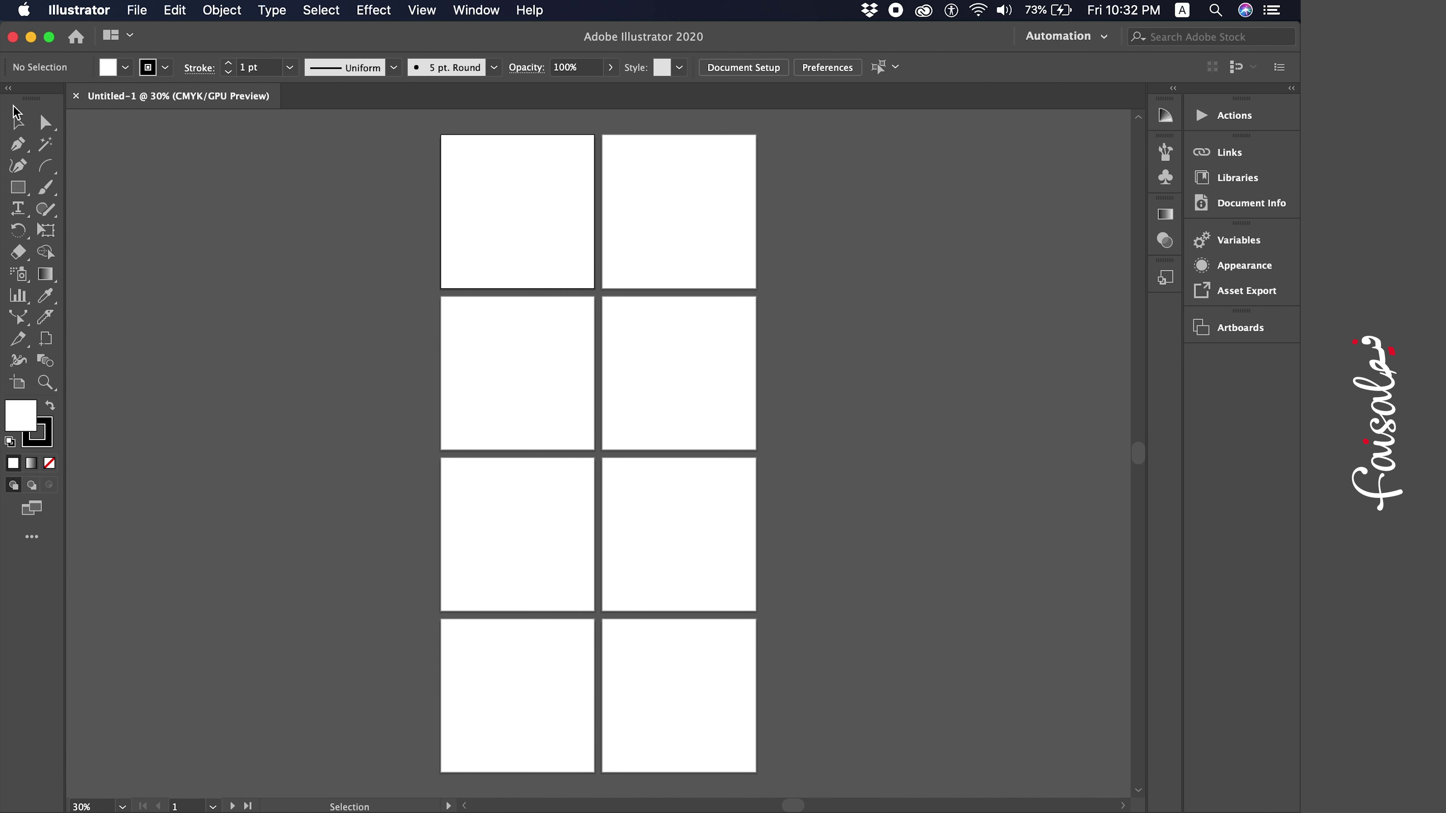
click(17, 122)
click(646, 218)
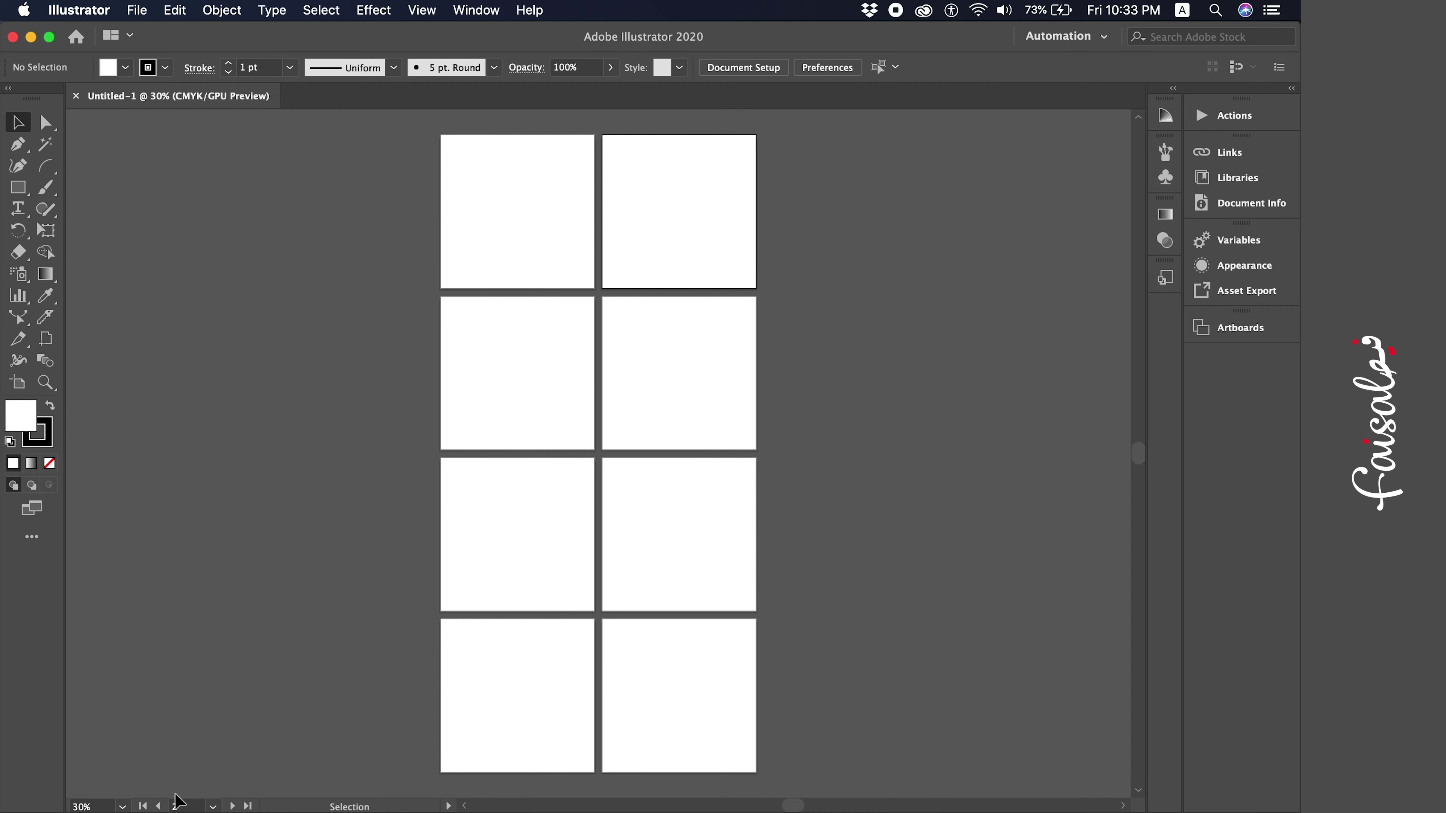
click(511, 236)
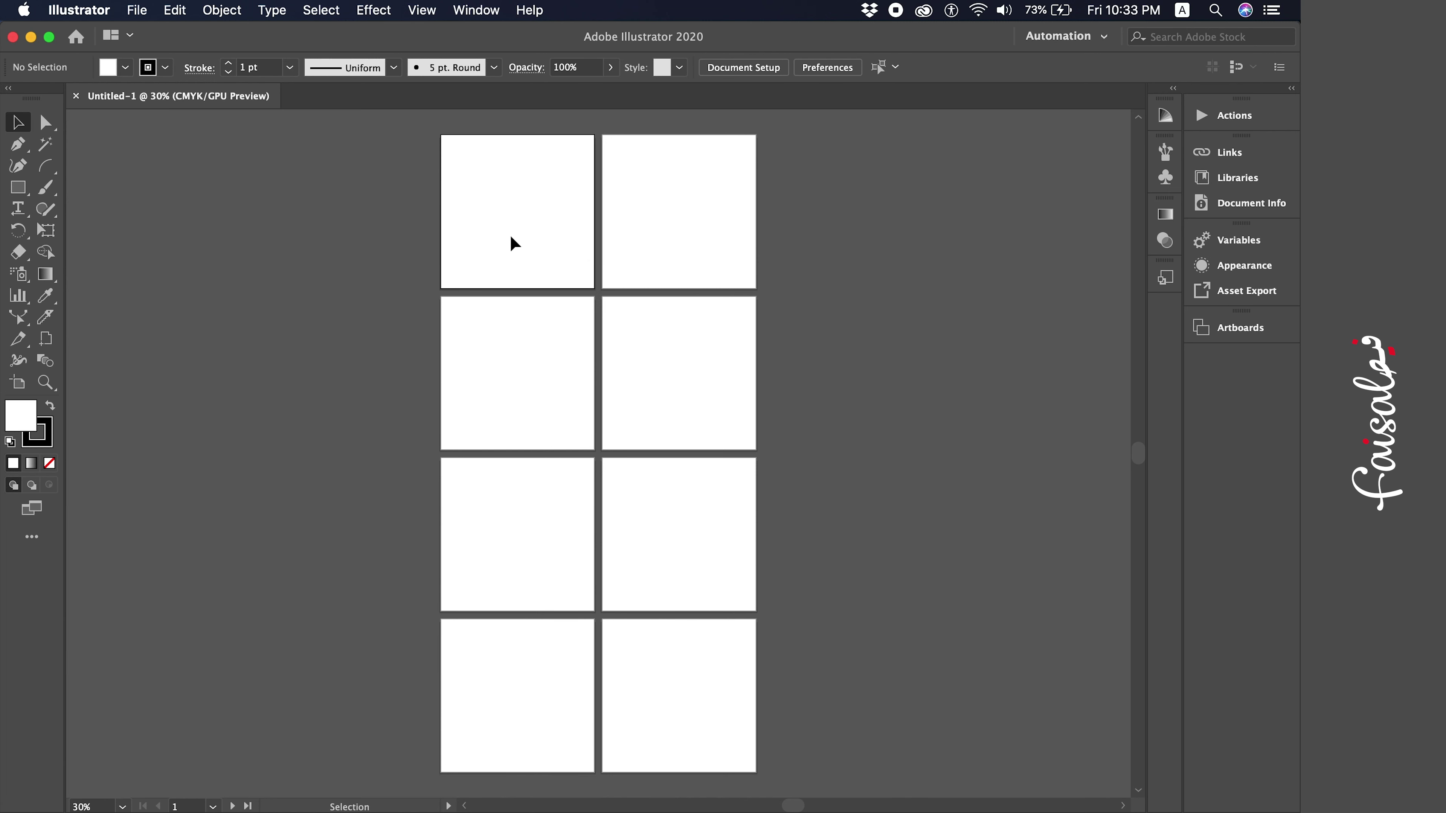
click(688, 225)
click(530, 417)
click(664, 377)
click(517, 531)
click(646, 513)
click(488, 683)
click(695, 668)
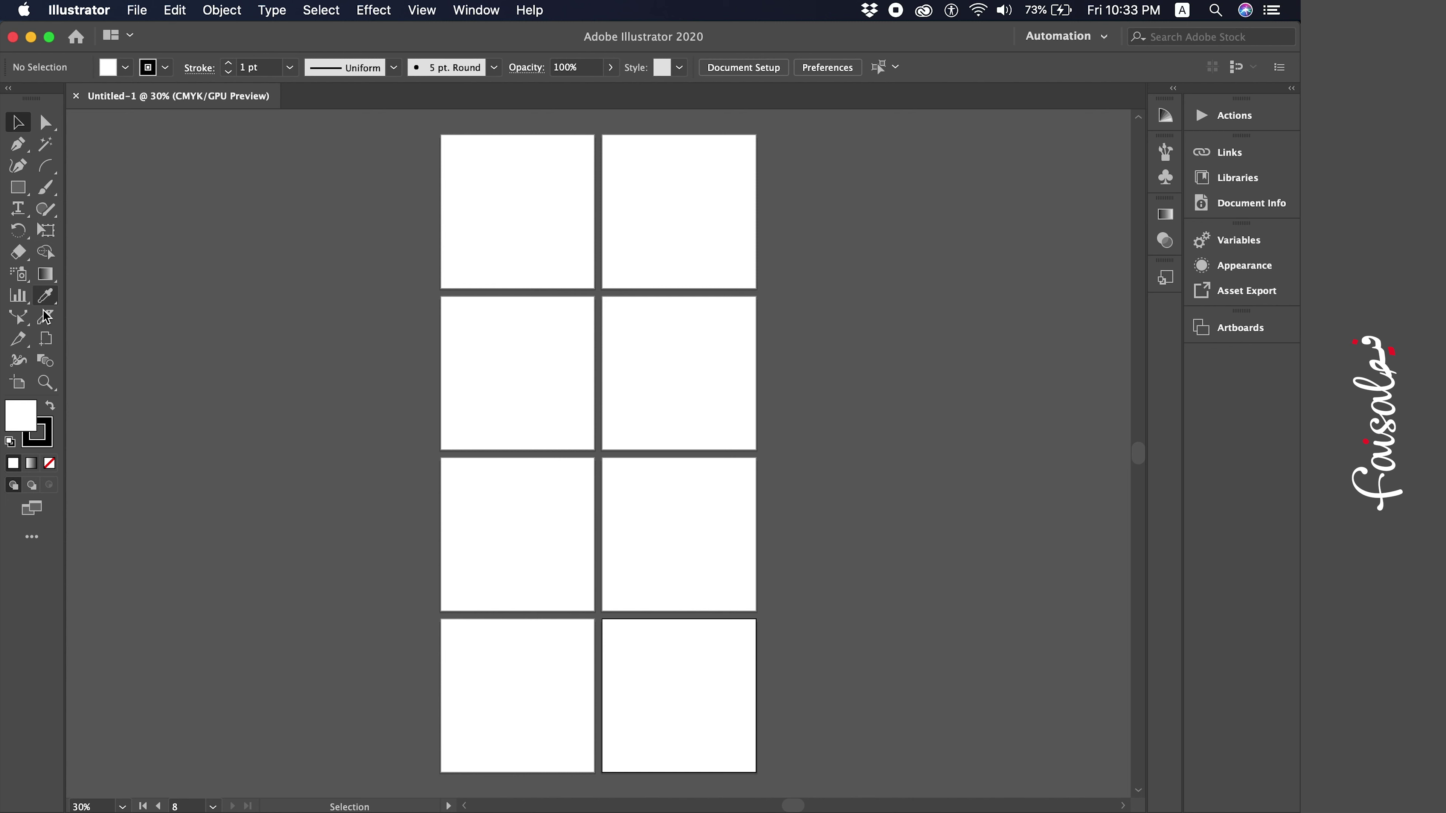
With the Artboard tool, drag Artboard 1 out of the grid, then undo the move
click(19, 384)
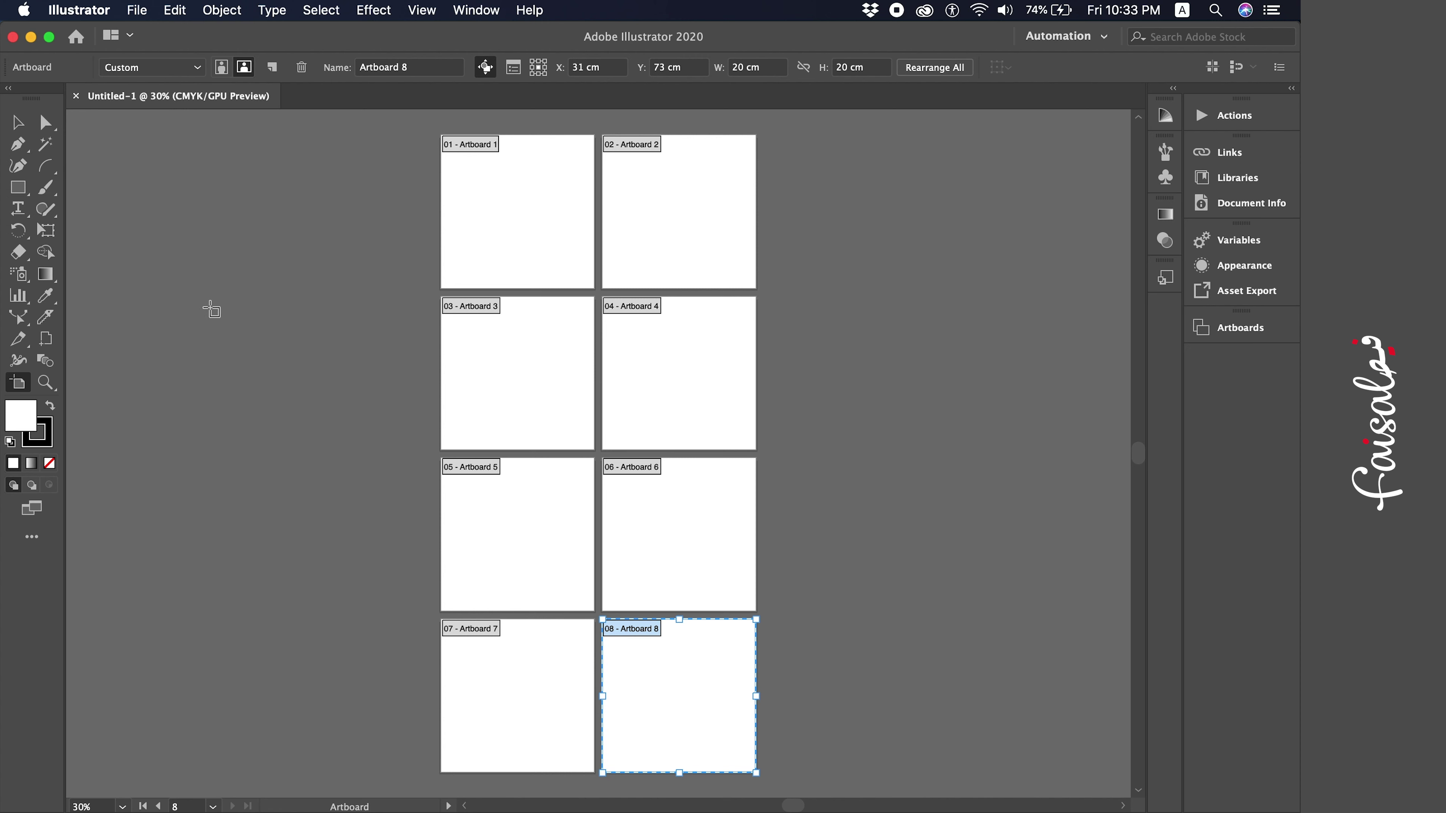
click(552, 222)
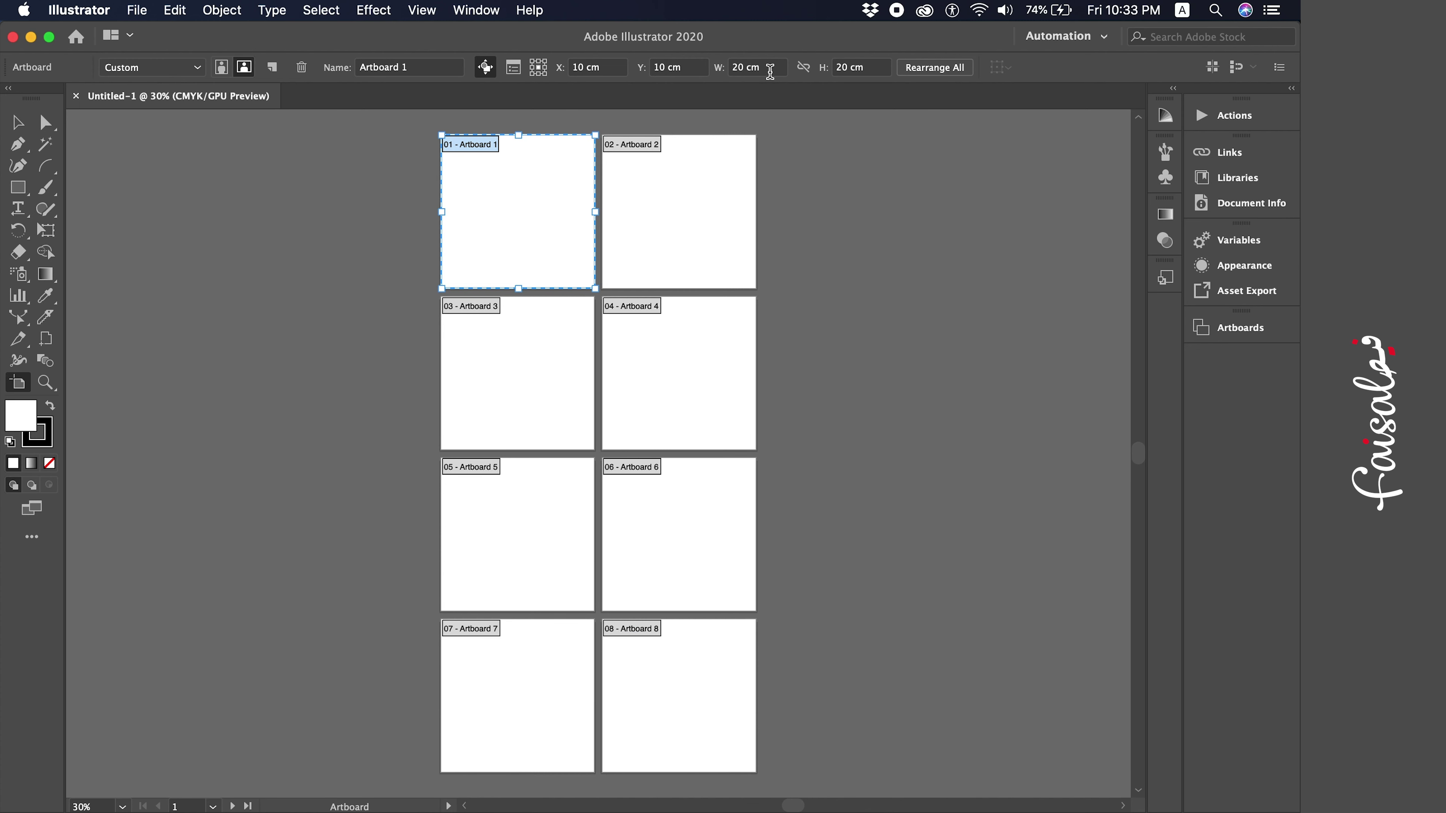
drag(488, 251, 315, 249)
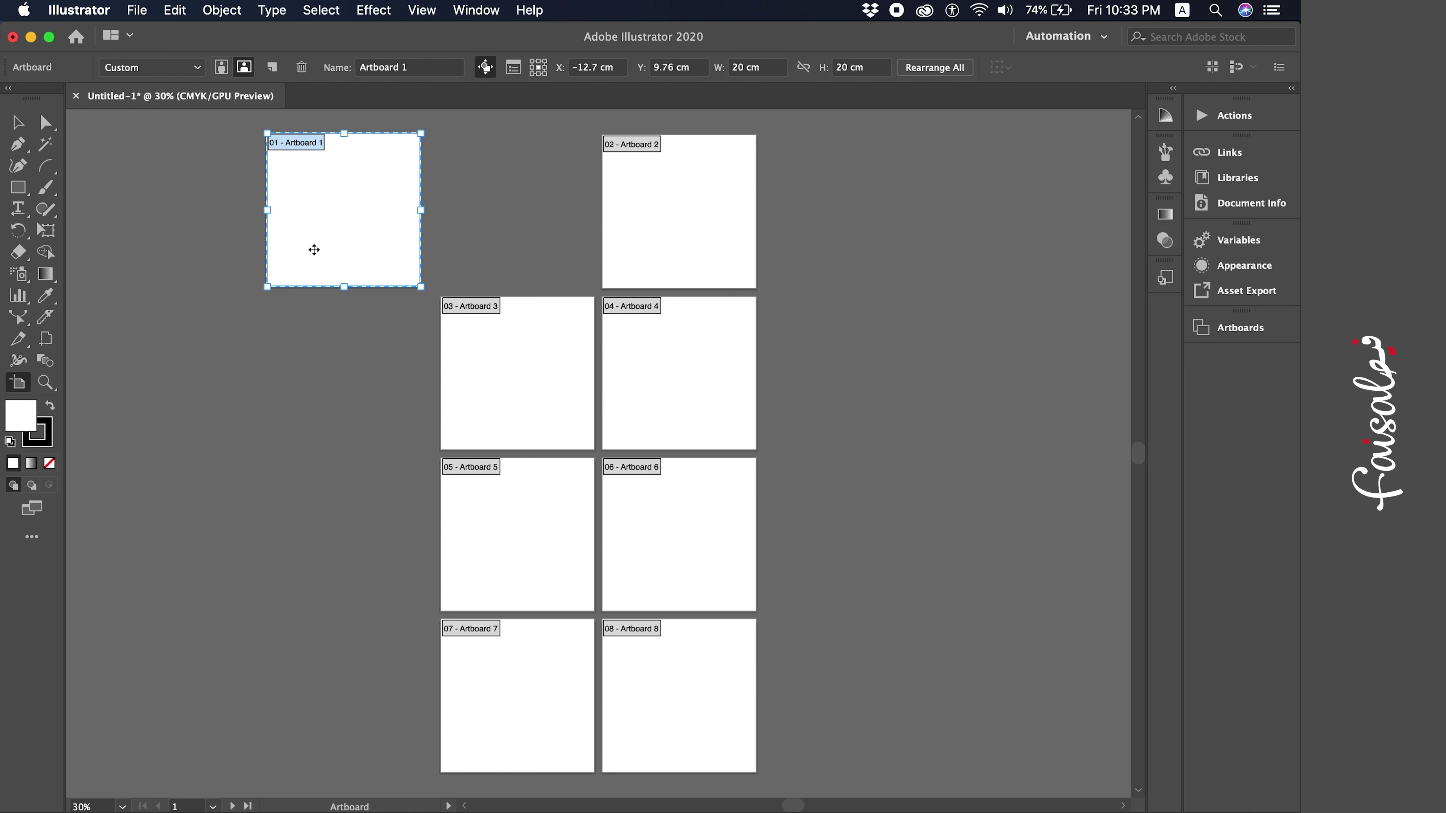
key(super+z)
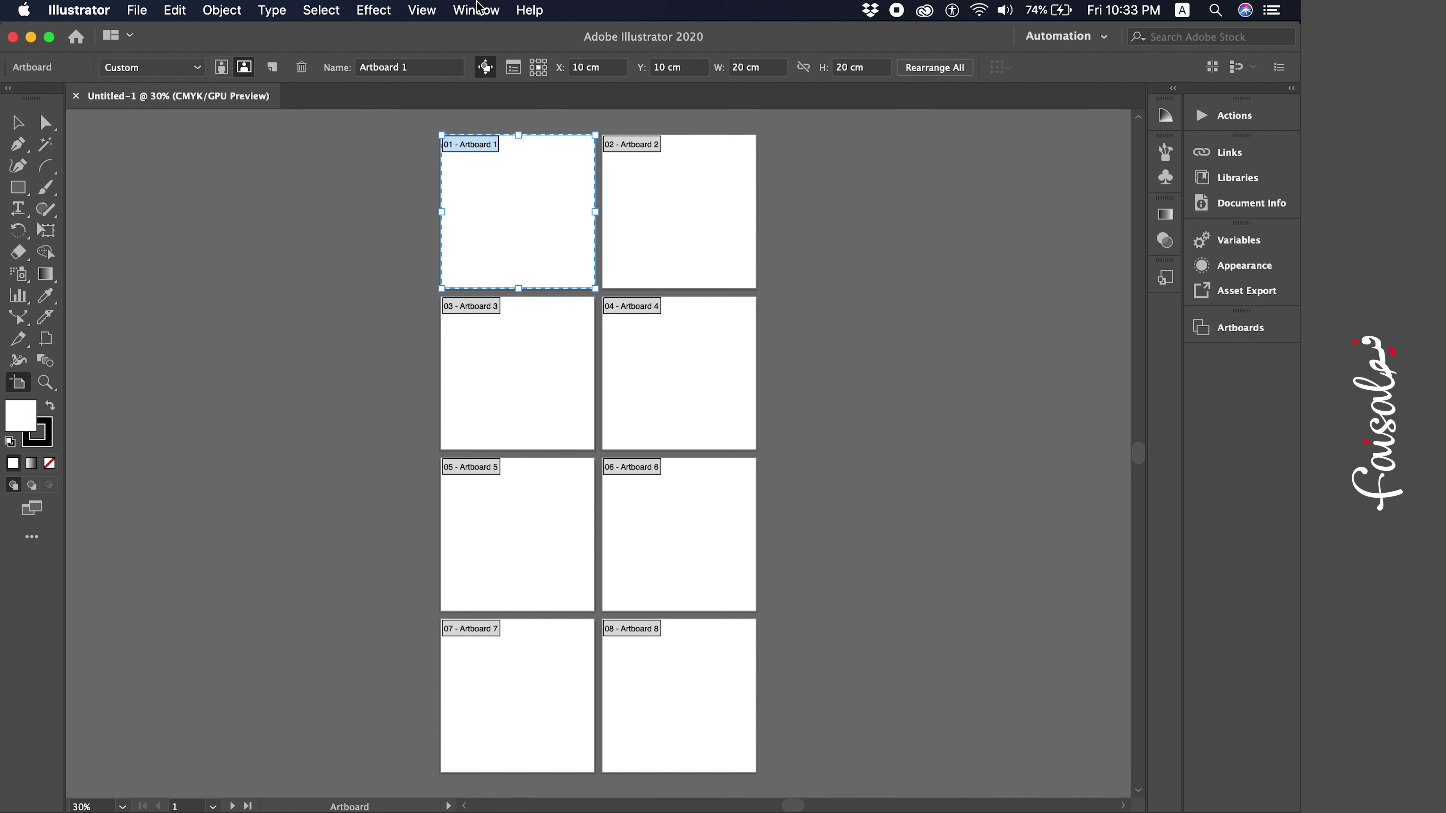
click(478, 10)
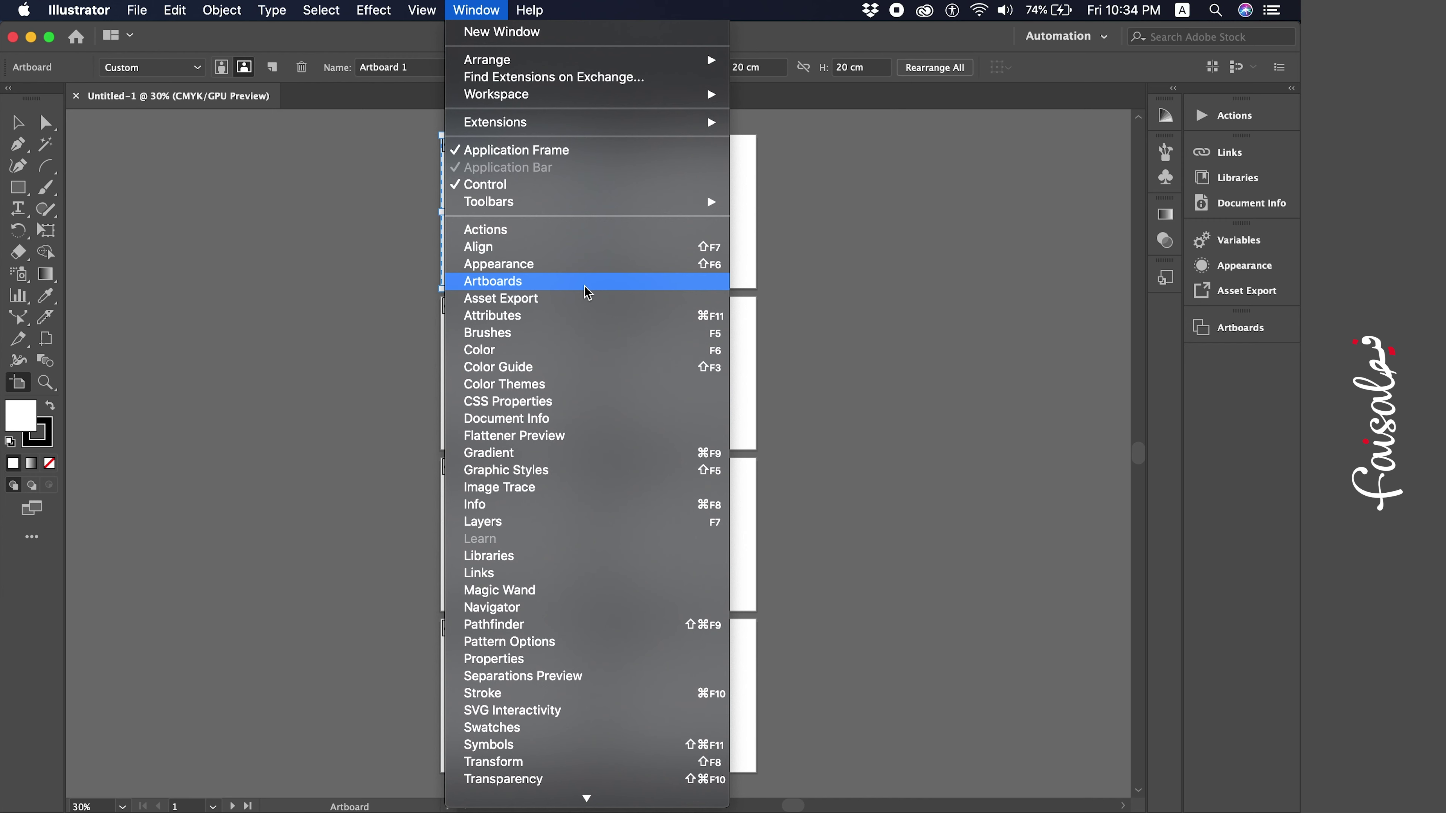
Show the Artboards panel and select Artboards 2, 3, 4 and 7 from its list
click(588, 282)
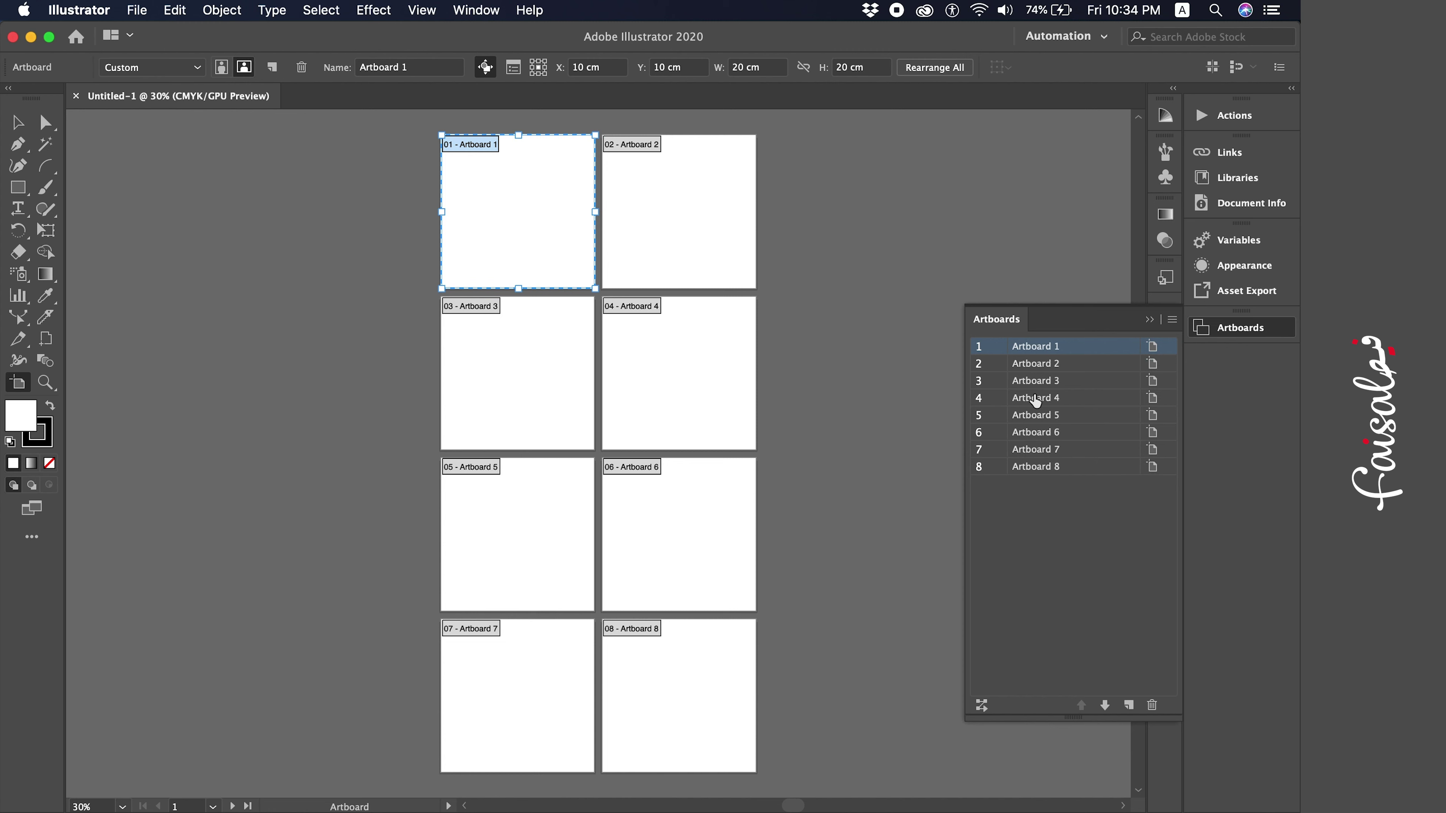
click(1060, 373)
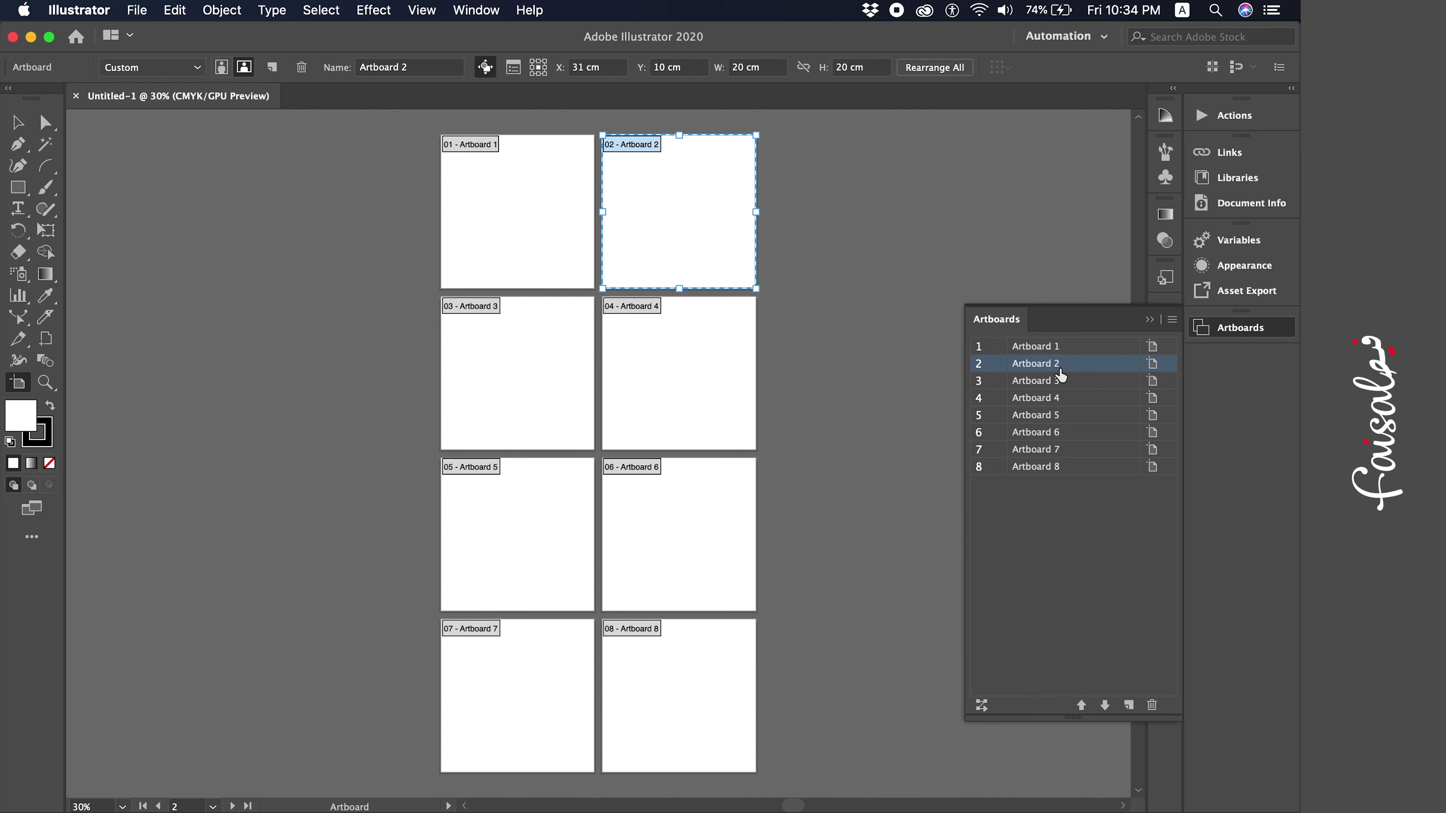
click(1052, 383)
click(1049, 401)
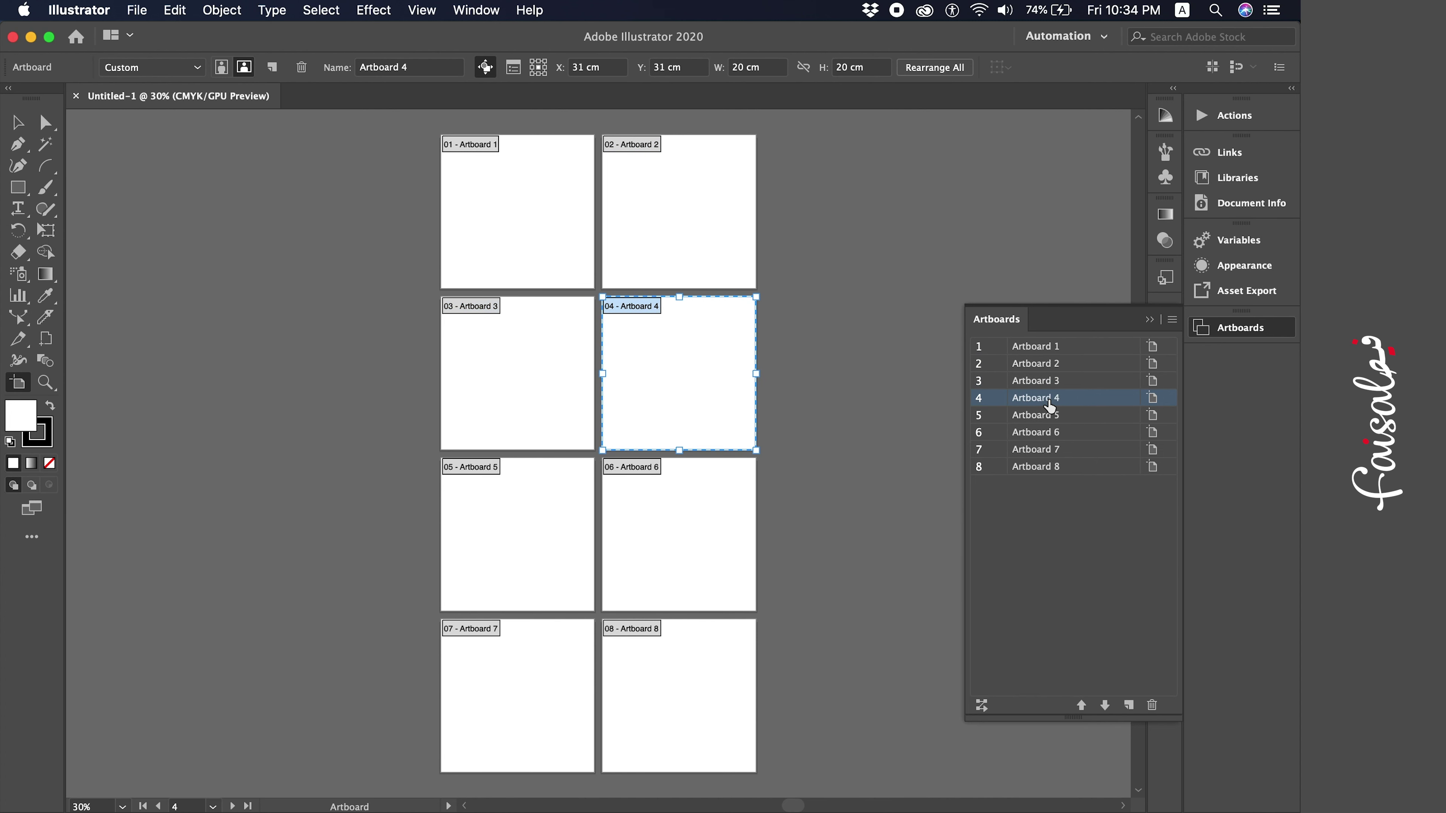
click(1047, 450)
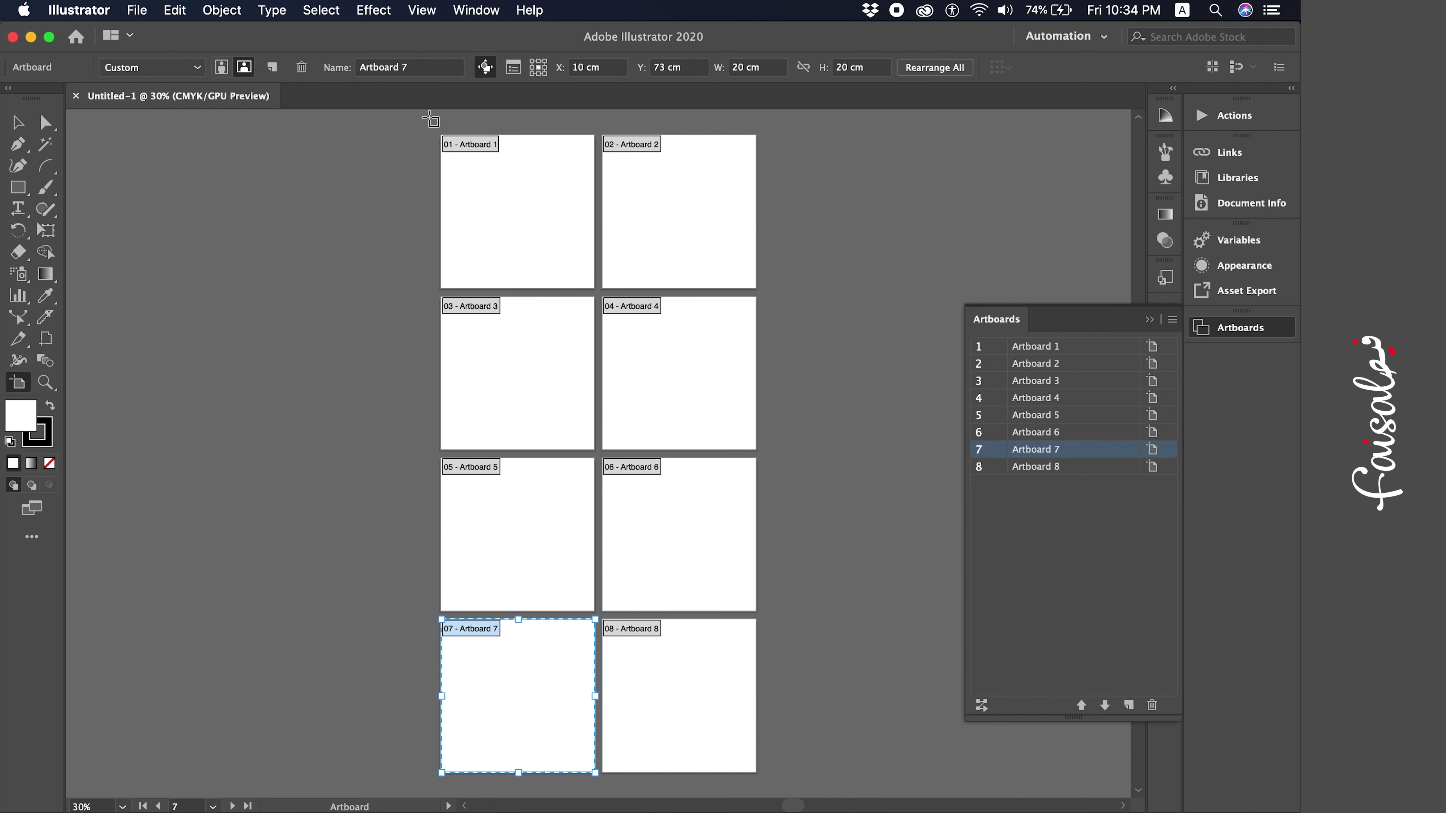
Draw an Artboard 9 around all eight artboards, undo it, and reselect Artboard 1
drag(431, 119, 788, 630)
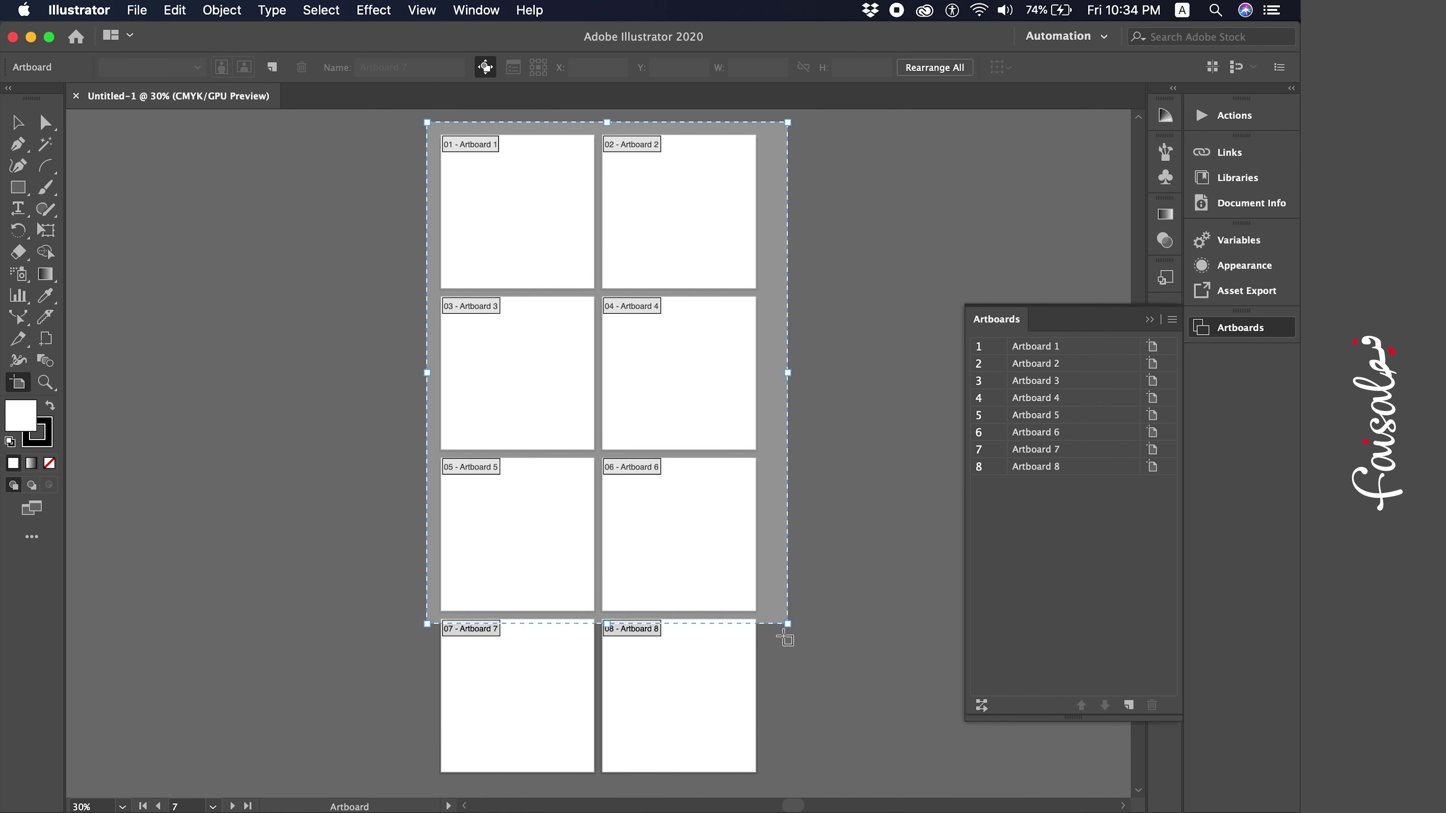
drag(787, 629, 780, 775)
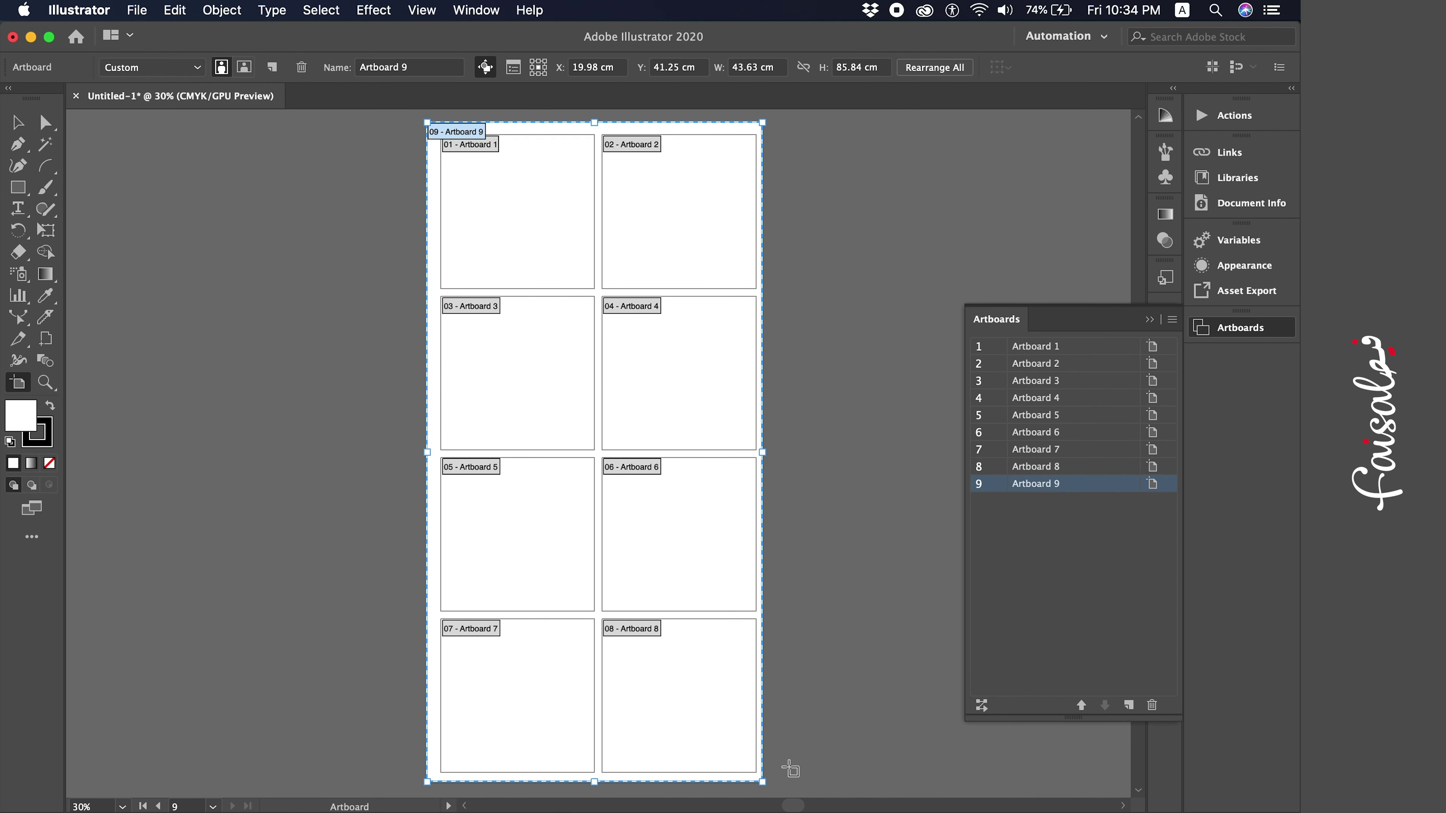
key(super+z)
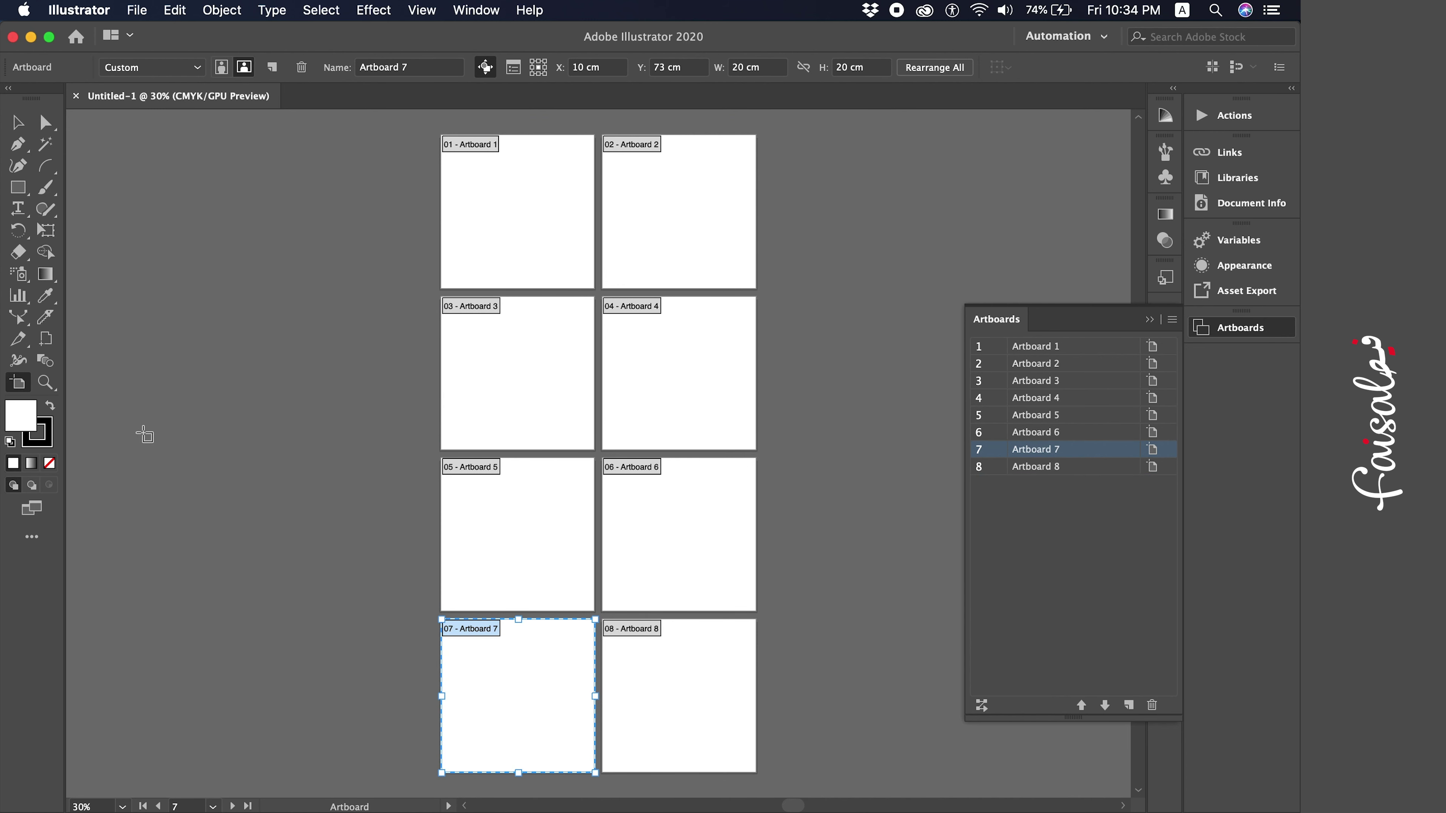
click(524, 180)
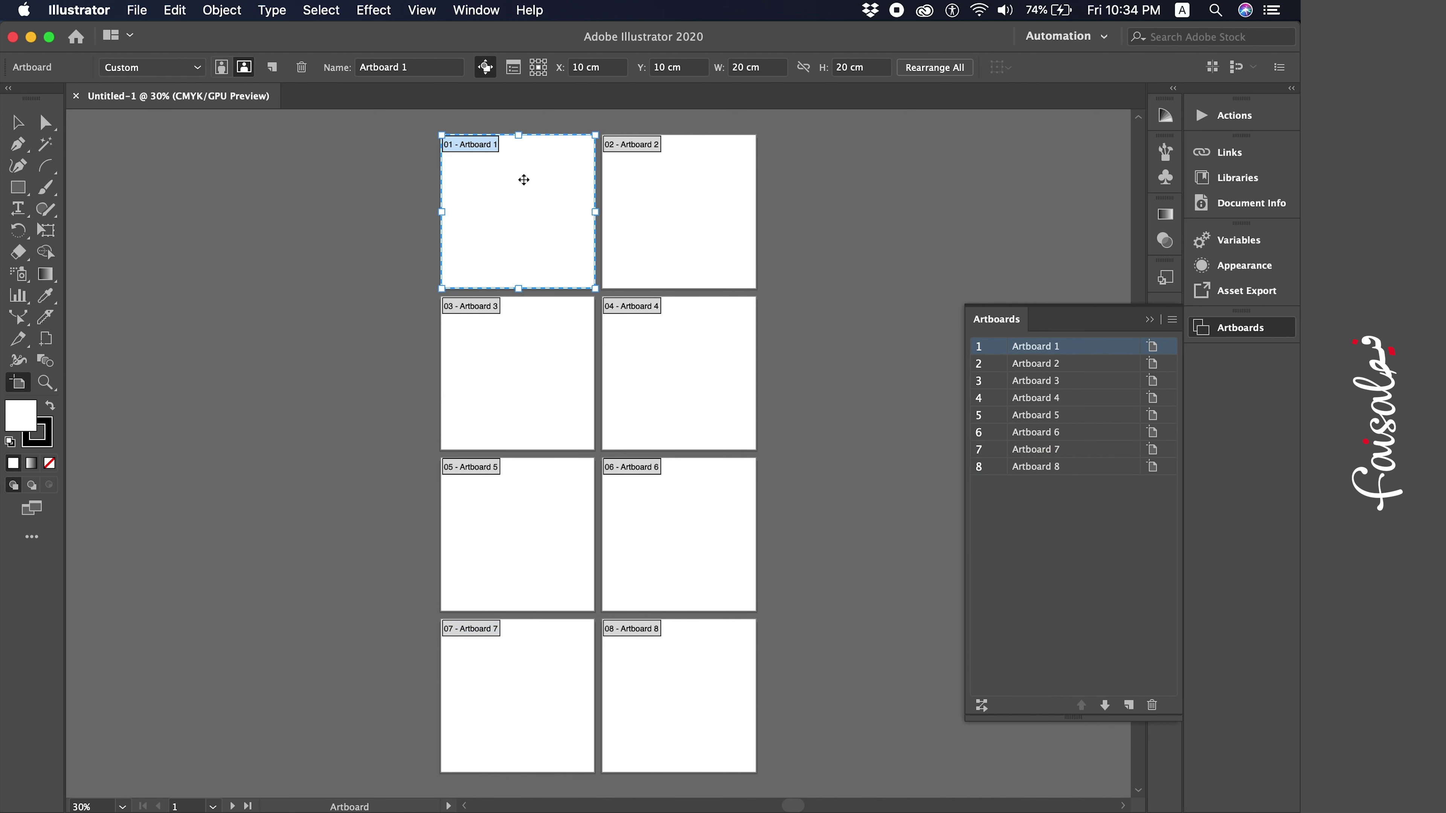
Select all artboards, leave artboard editing mode, and deselect all eight artboards
key(super+a)
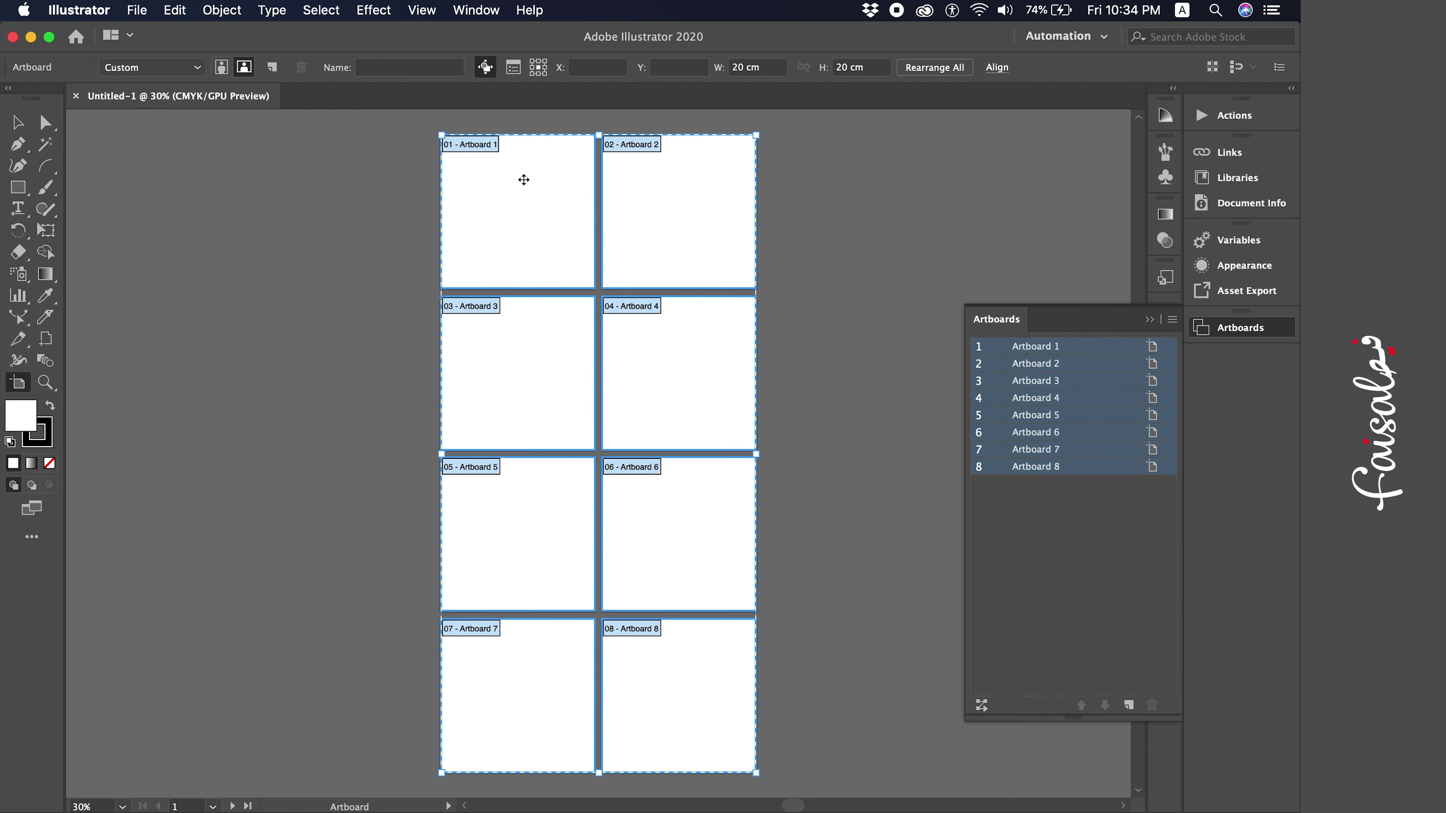
click(320, 10)
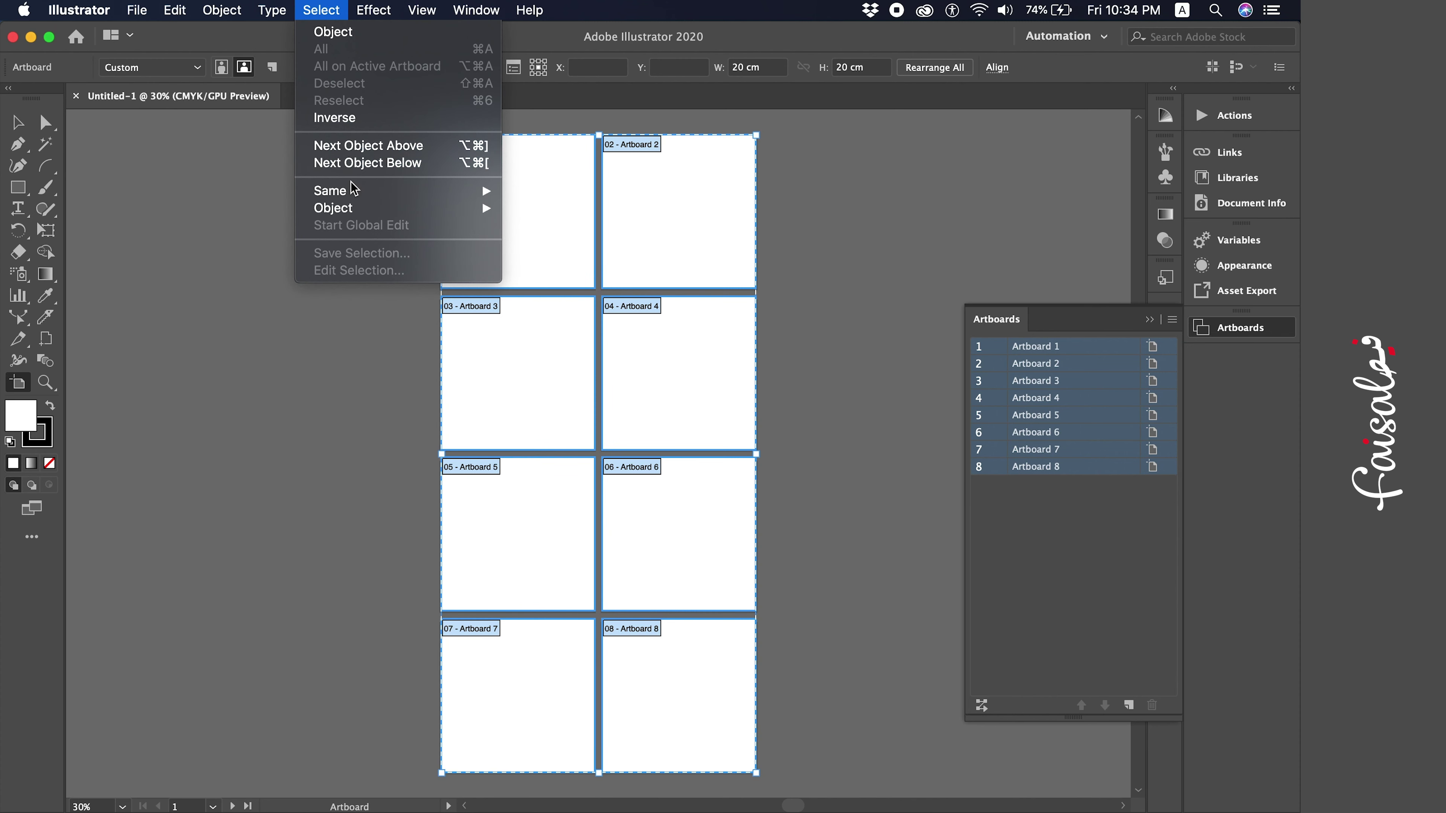
click(226, 194)
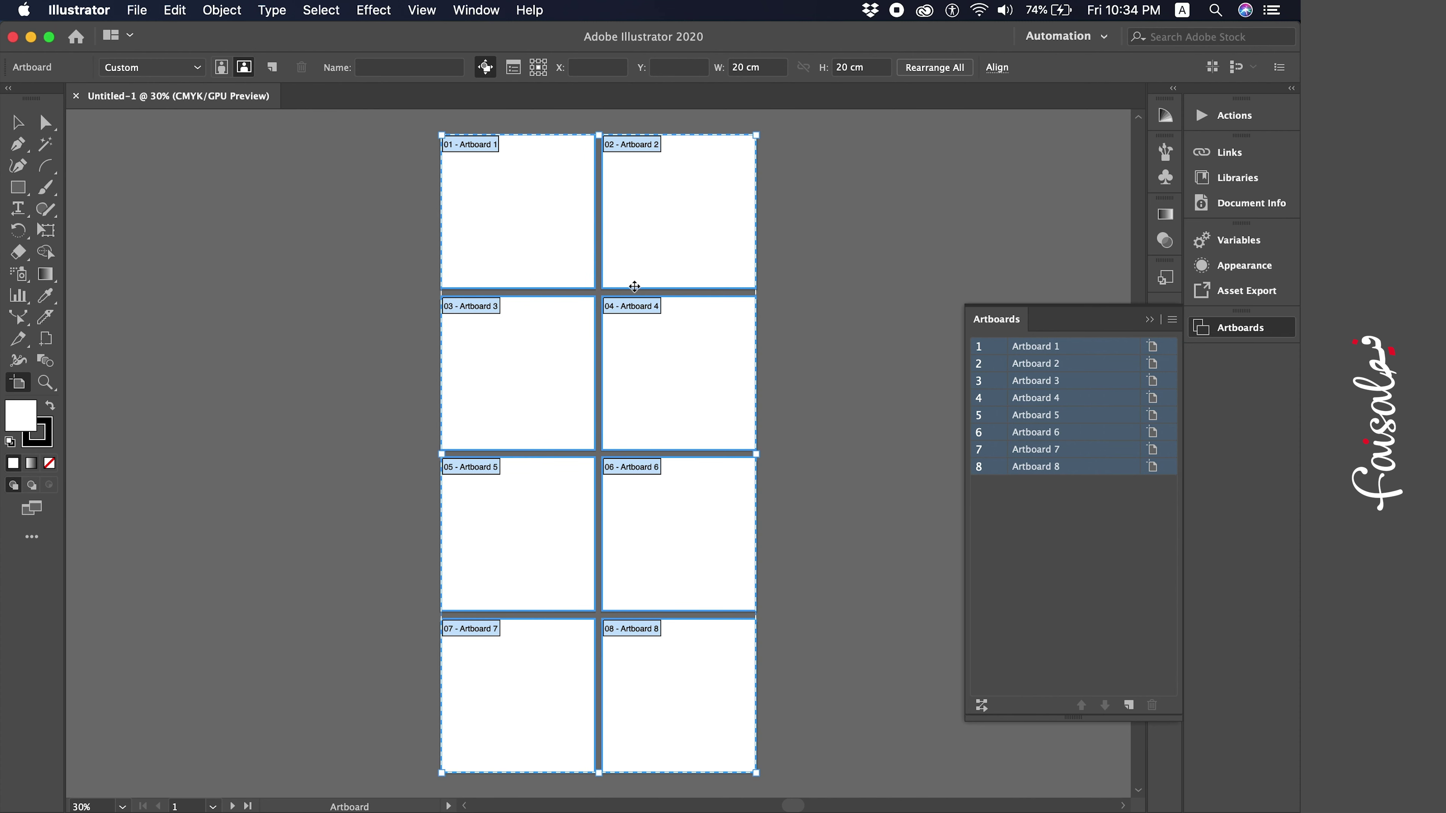
click(17, 123)
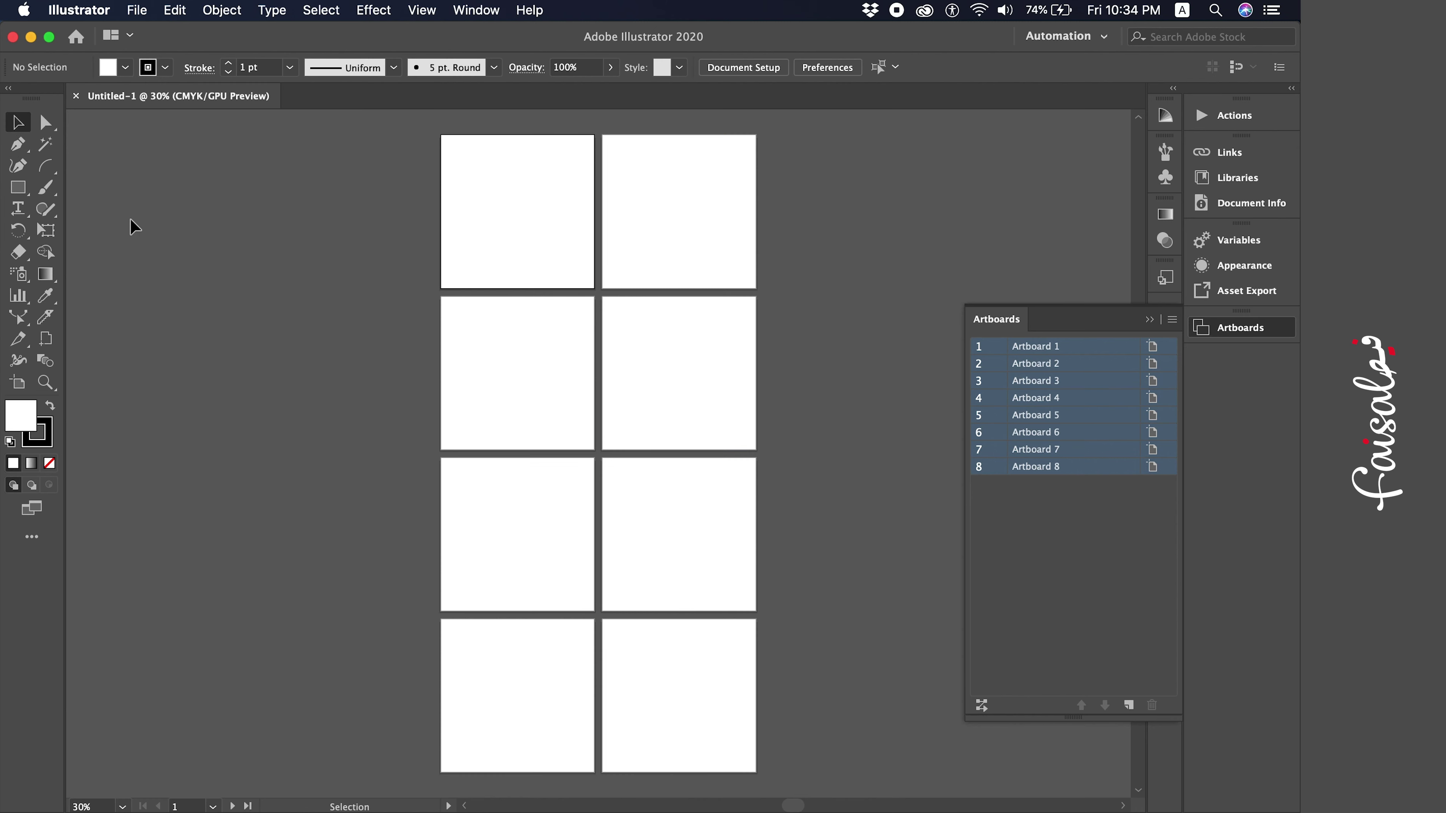
click(1024, 528)
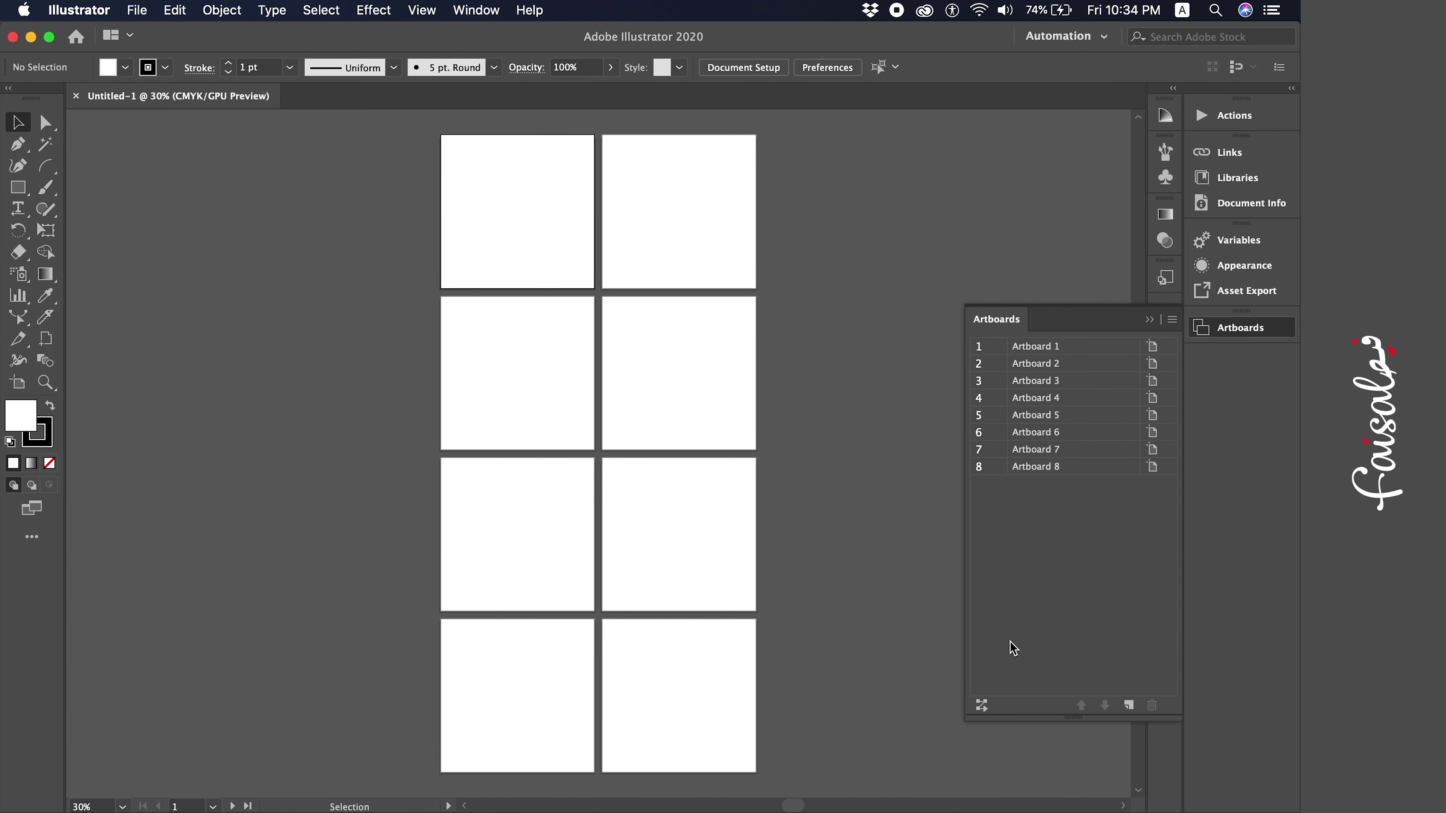
Make Artboards 1, 2, 3 and 4 active in turn from the Artboards panel
click(1075, 348)
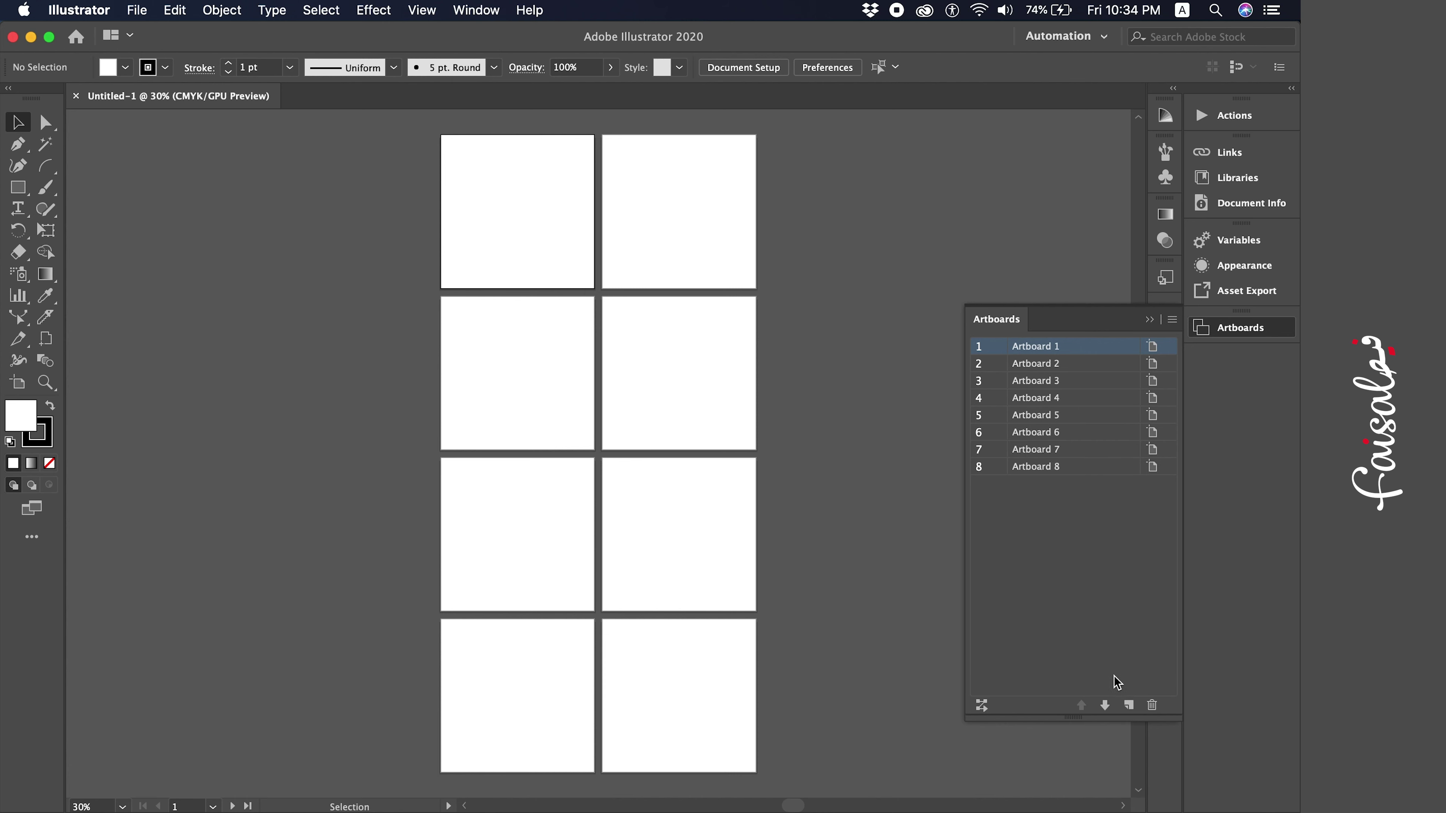
click(1080, 367)
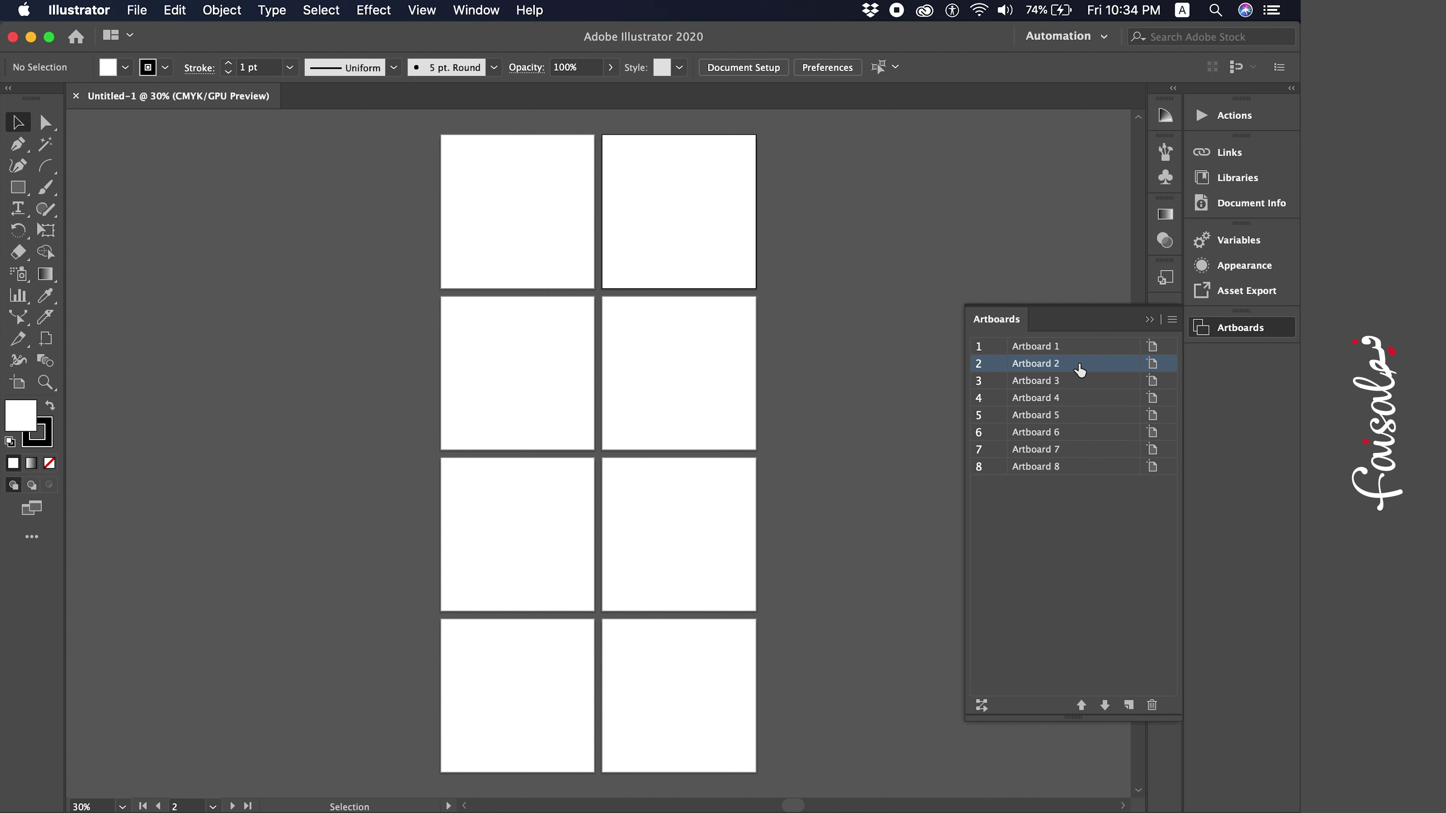
click(1053, 387)
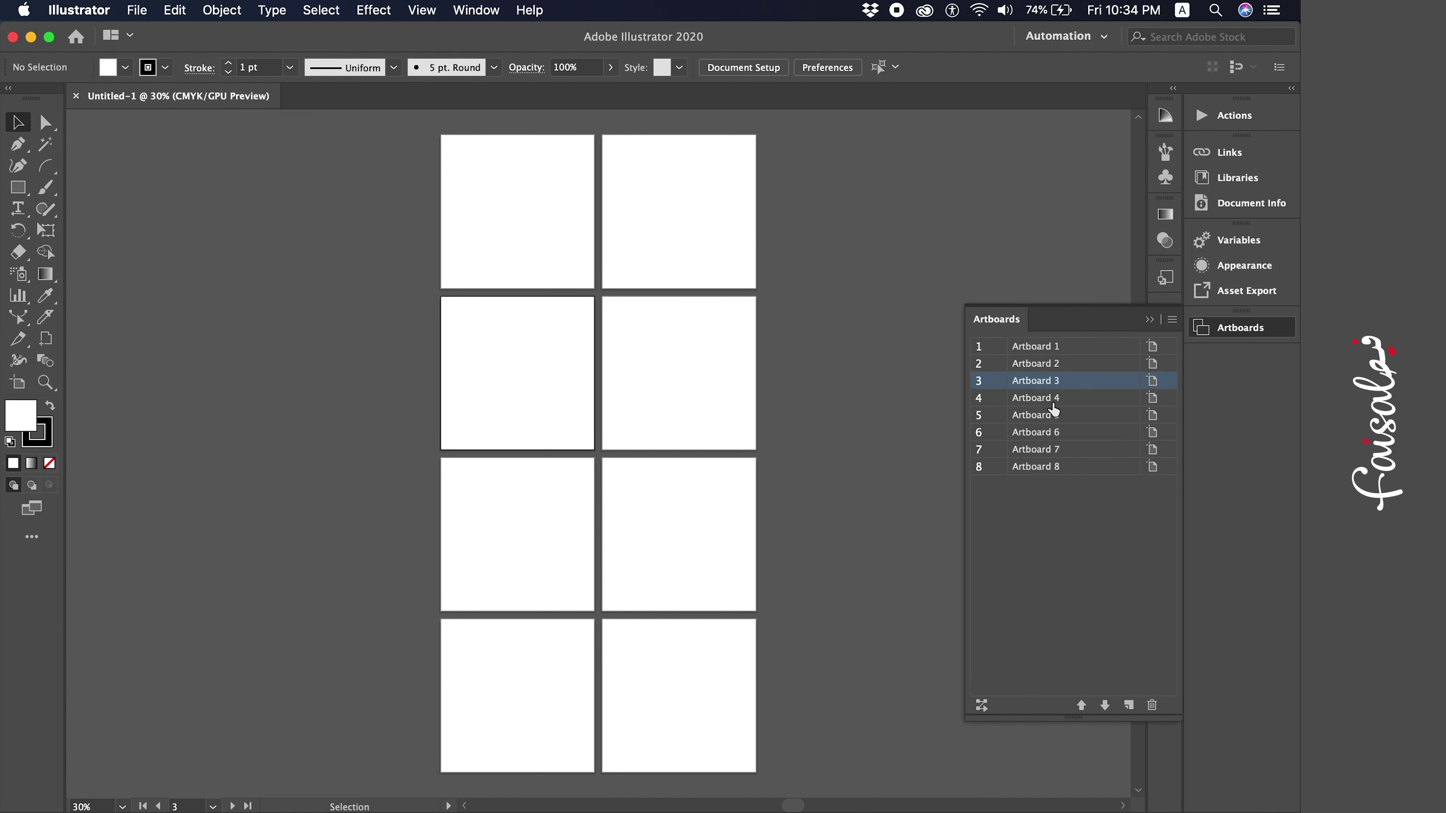
click(1050, 398)
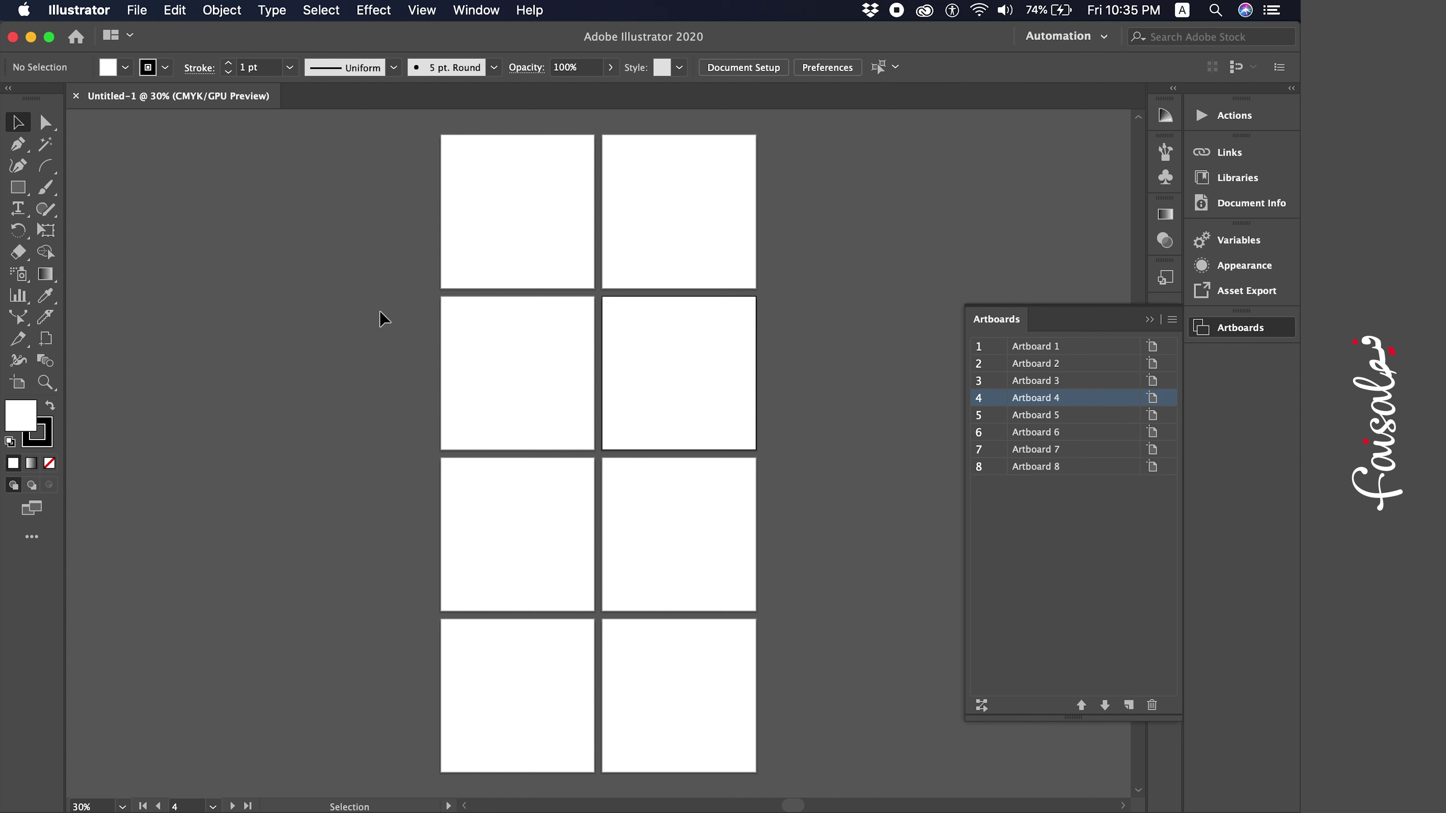
Create Untitled-2 with eight 20 cm artboards arranged Grid by Column
key(a)
key(super+n)
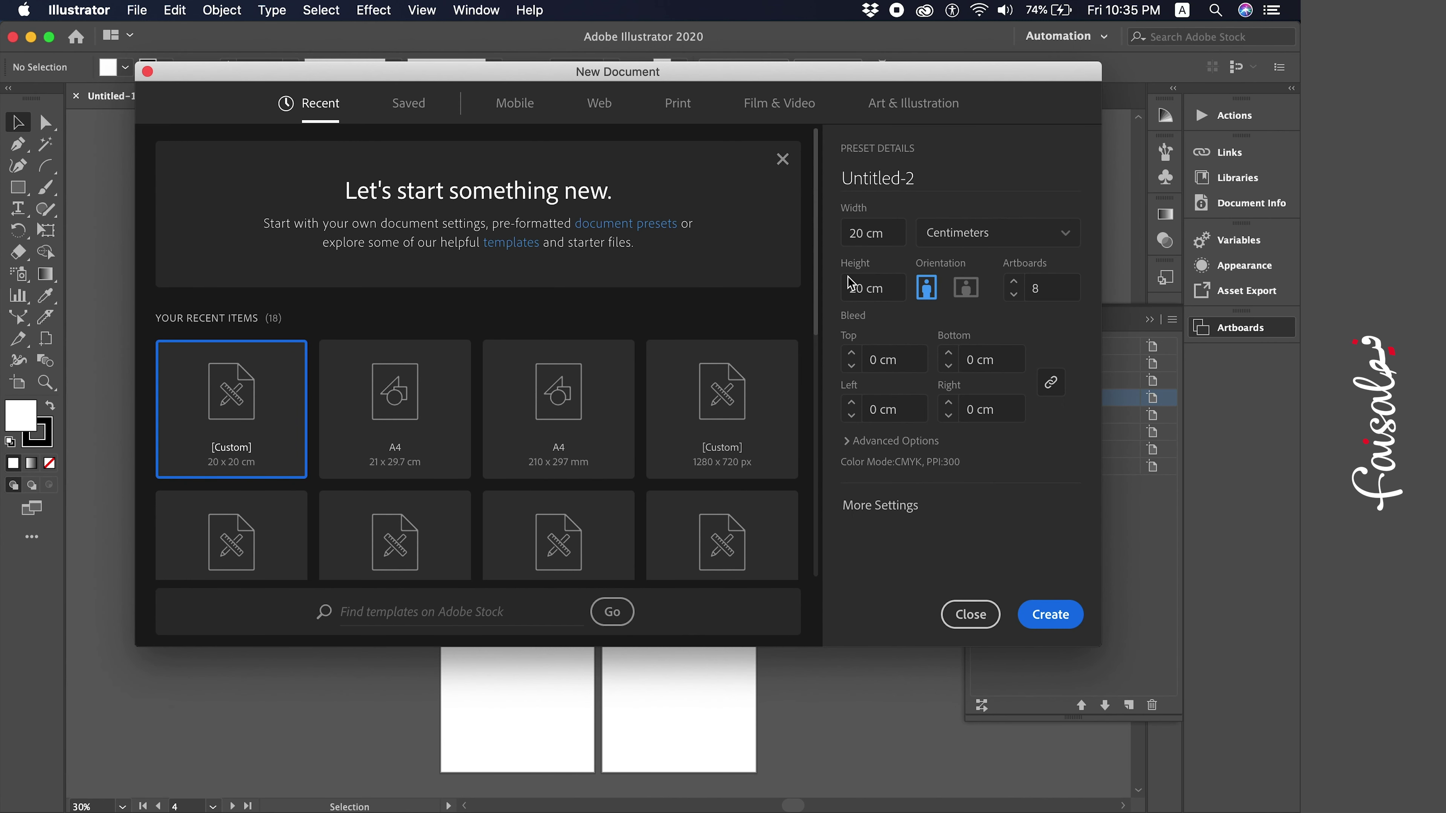
click(869, 517)
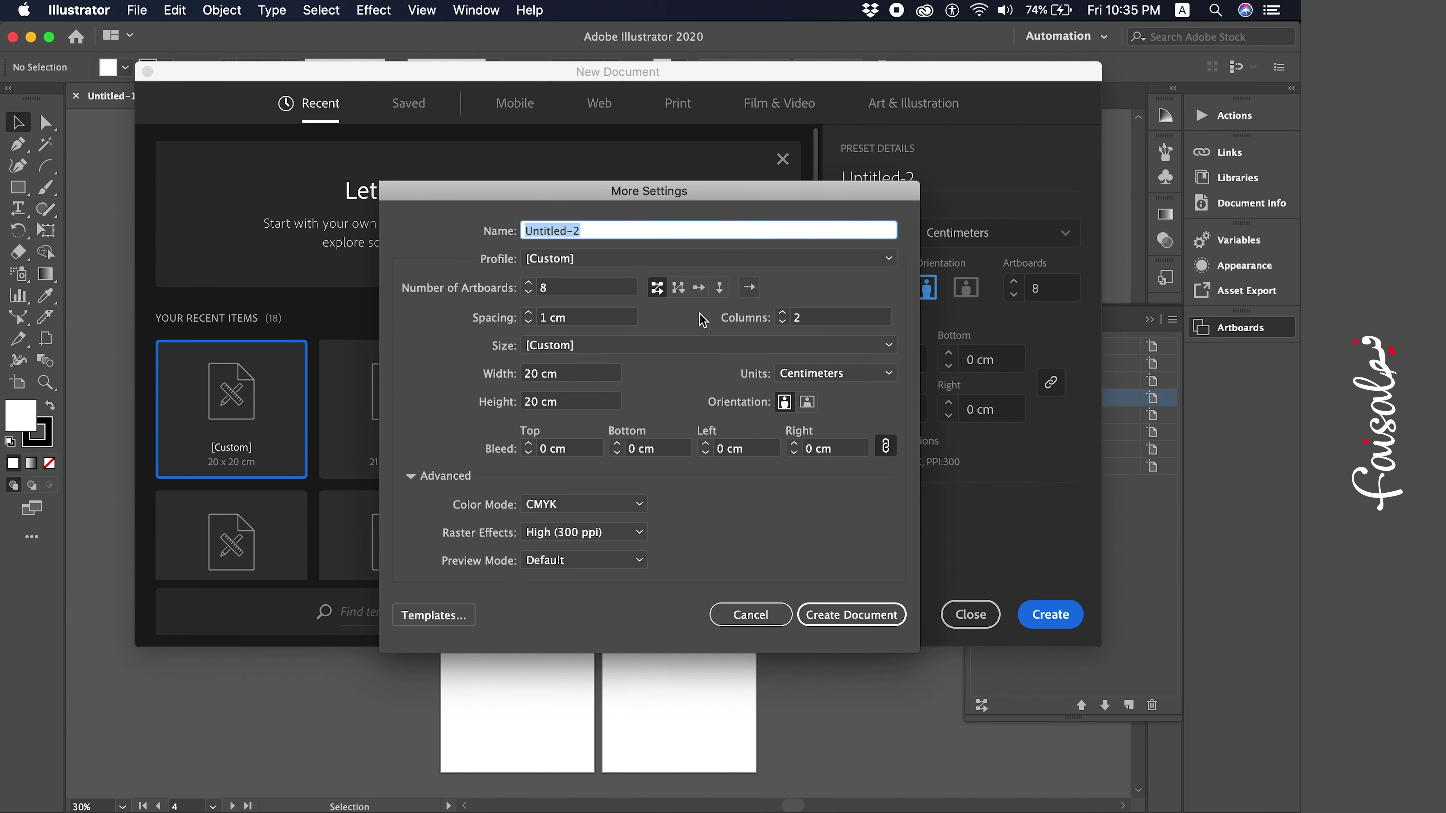
click(679, 294)
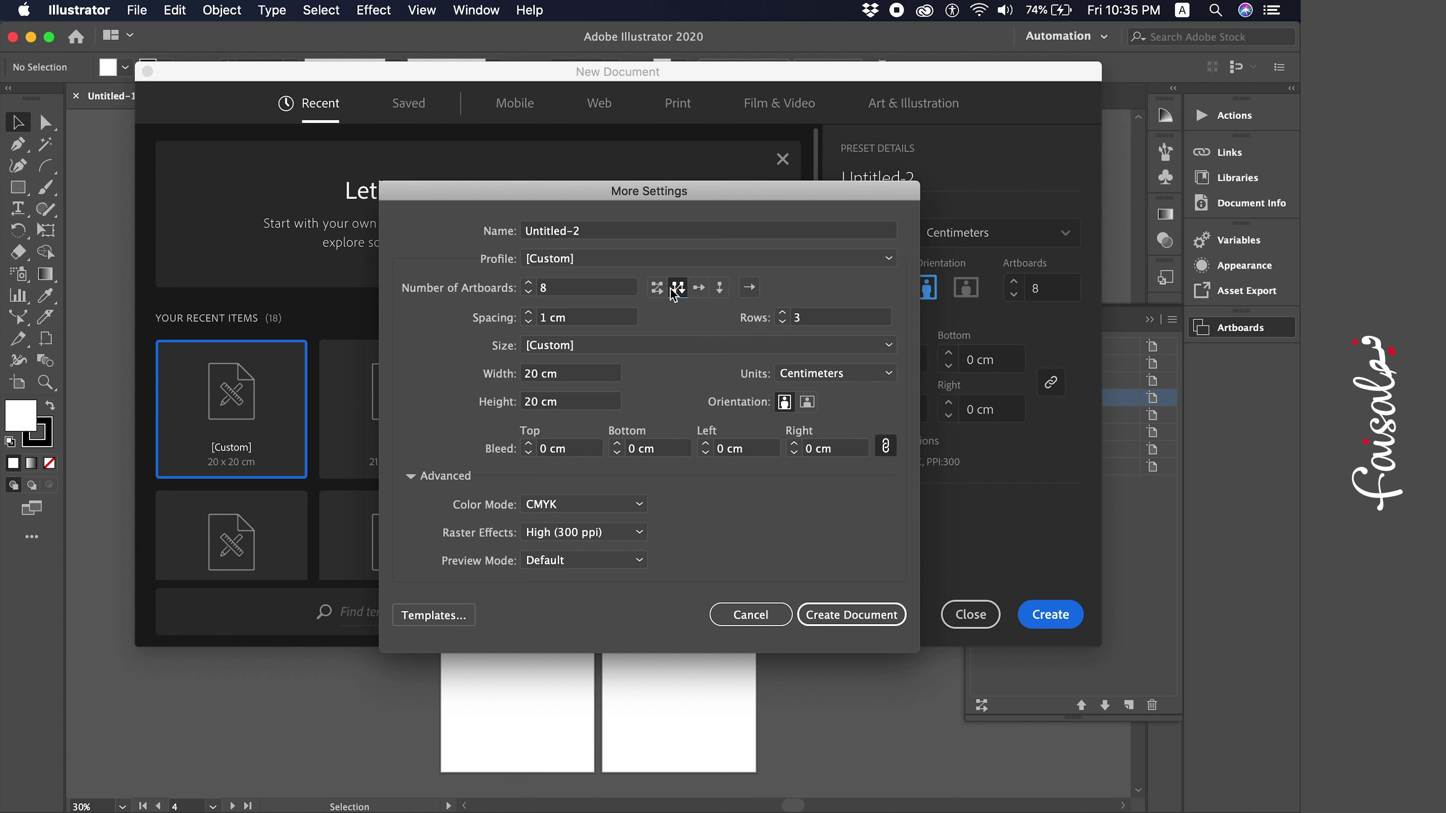
click(865, 615)
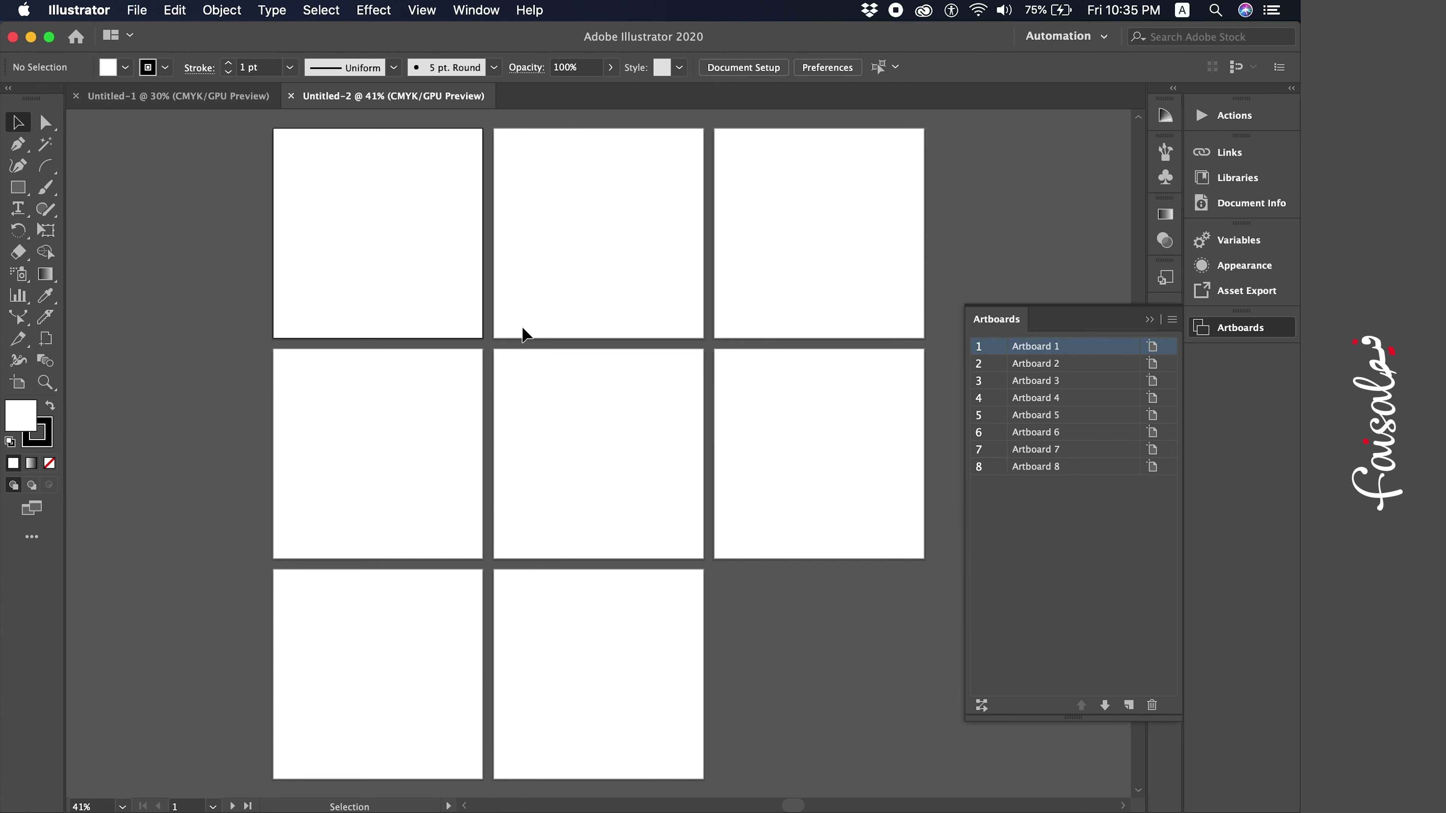
Activate Untitled-2's Artboards 1, 2 and 3 down the first column
click(530, 236)
click(426, 194)
click(448, 392)
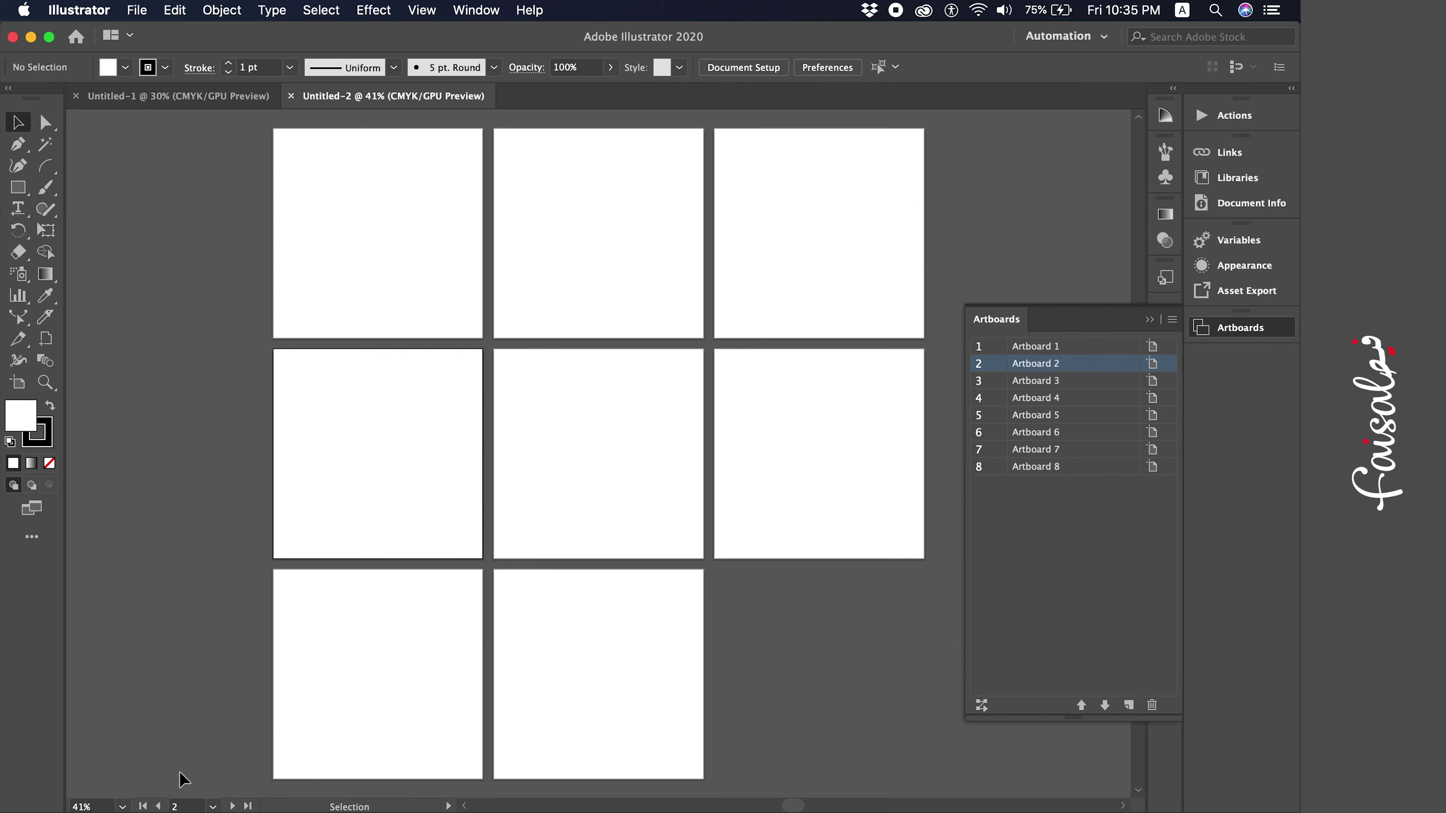
click(436, 281)
click(414, 371)
click(381, 638)
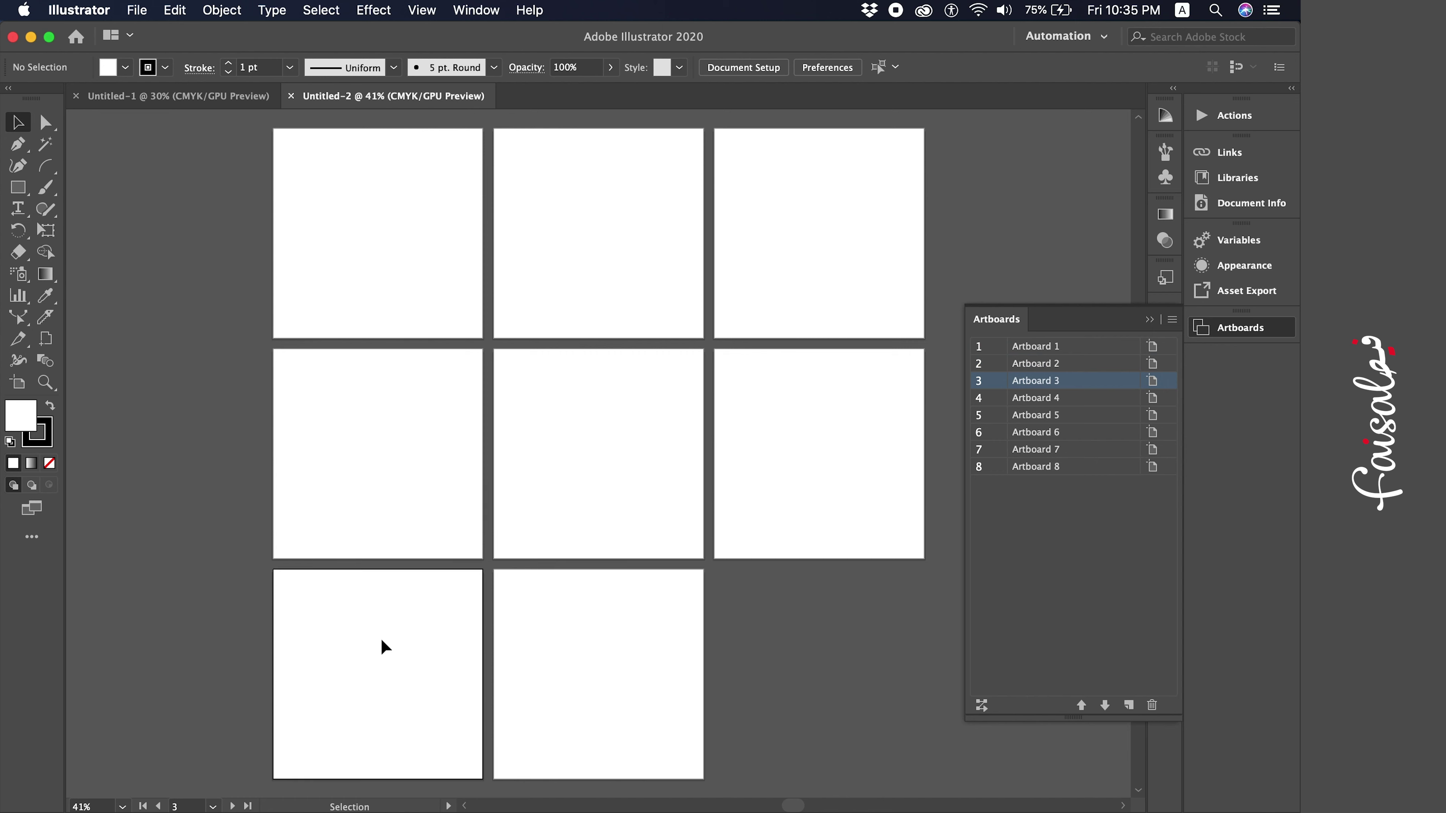
Activate Artboards 4 through 8 across the remaining columns, then start another new document
click(609, 204)
click(598, 376)
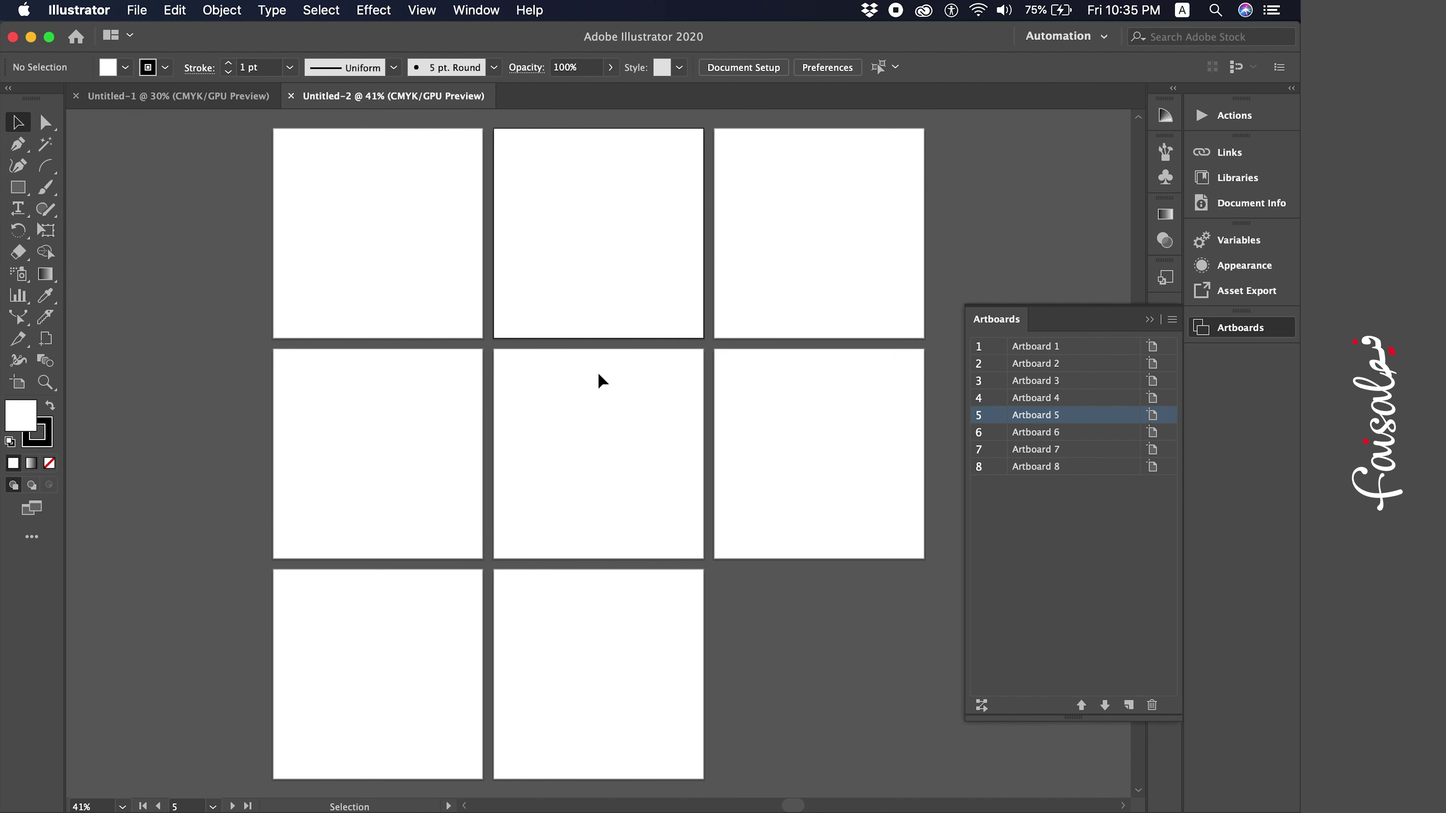
click(619, 649)
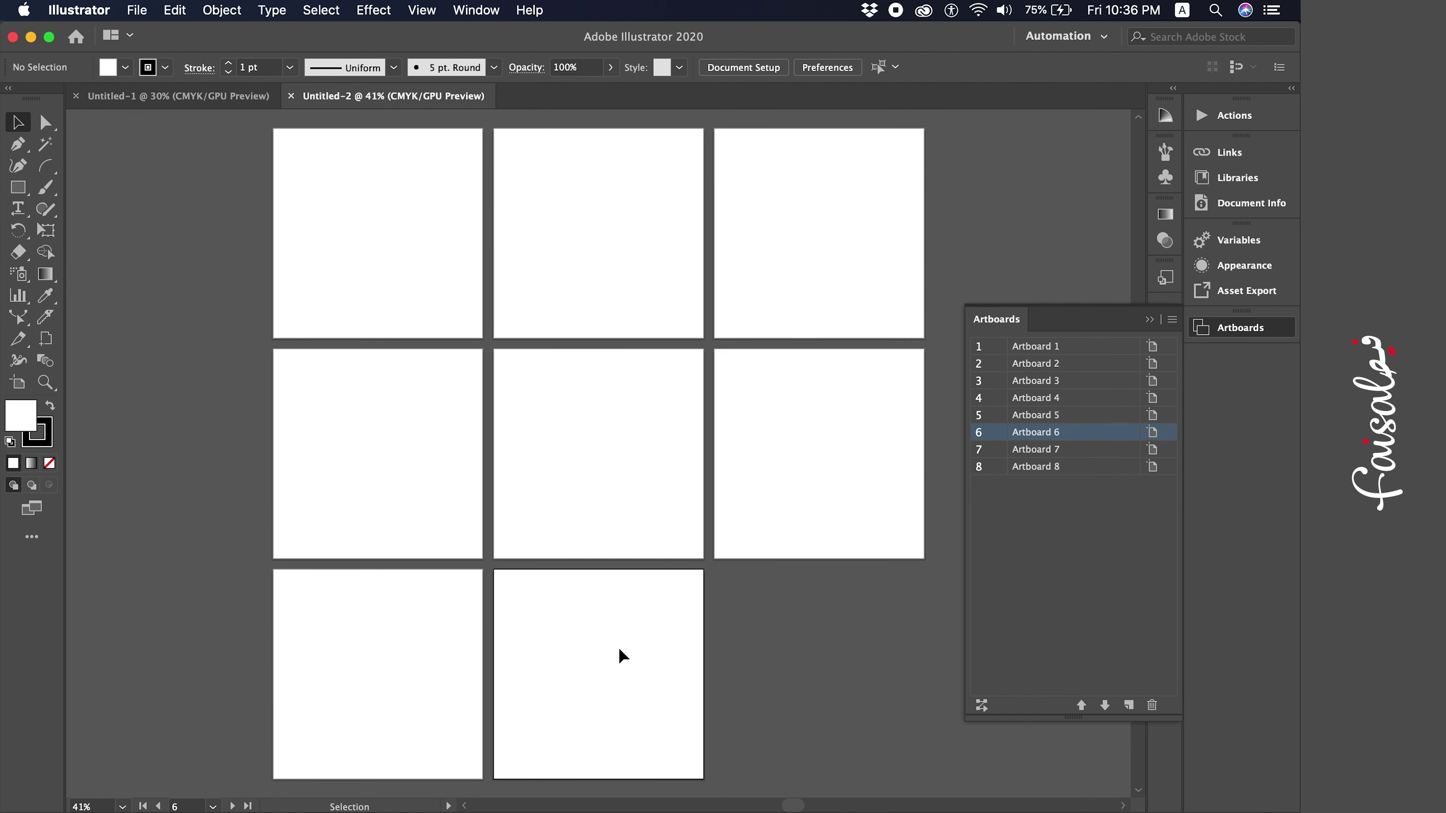
click(825, 183)
click(804, 418)
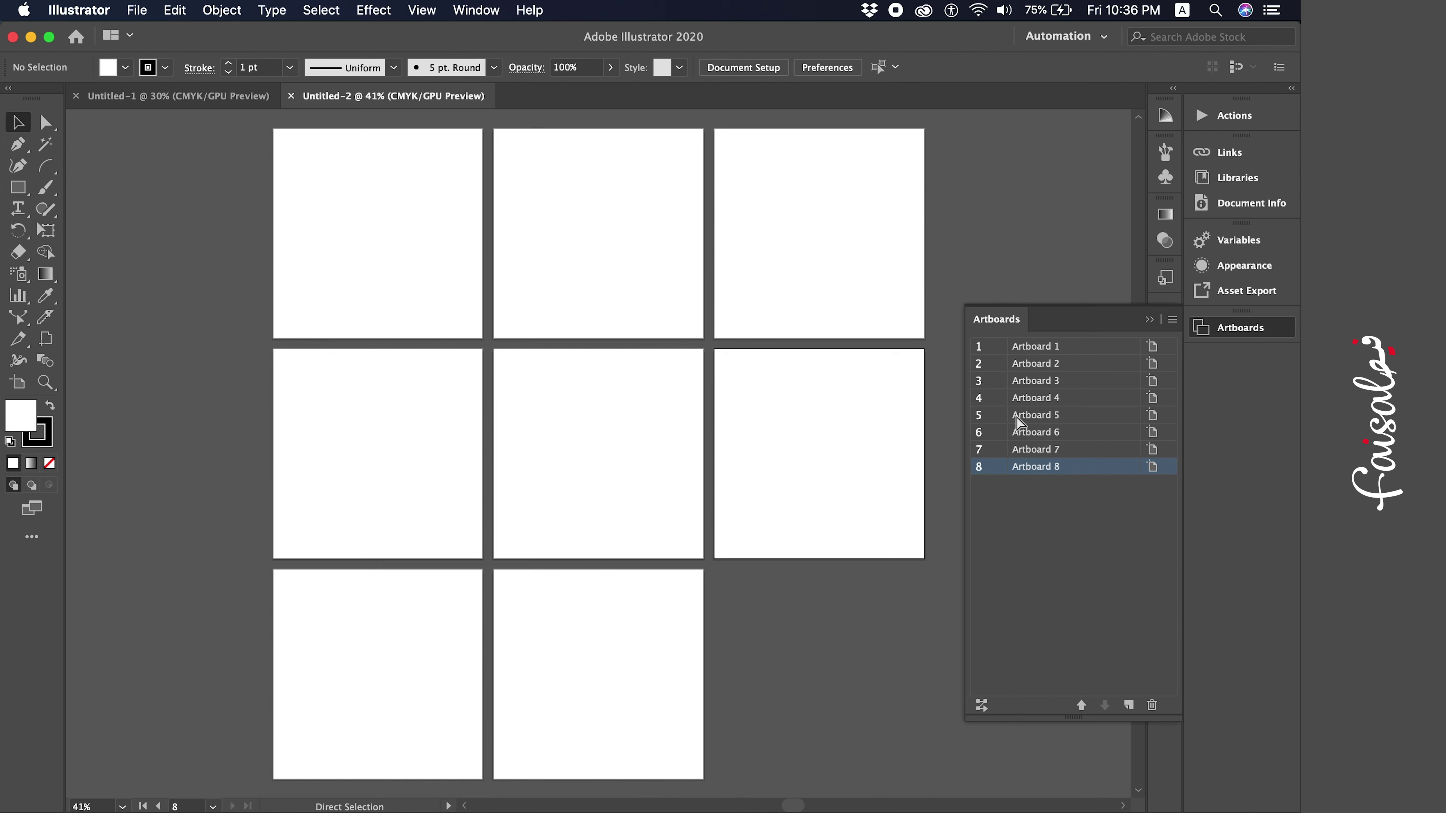
key(ctrl+n)
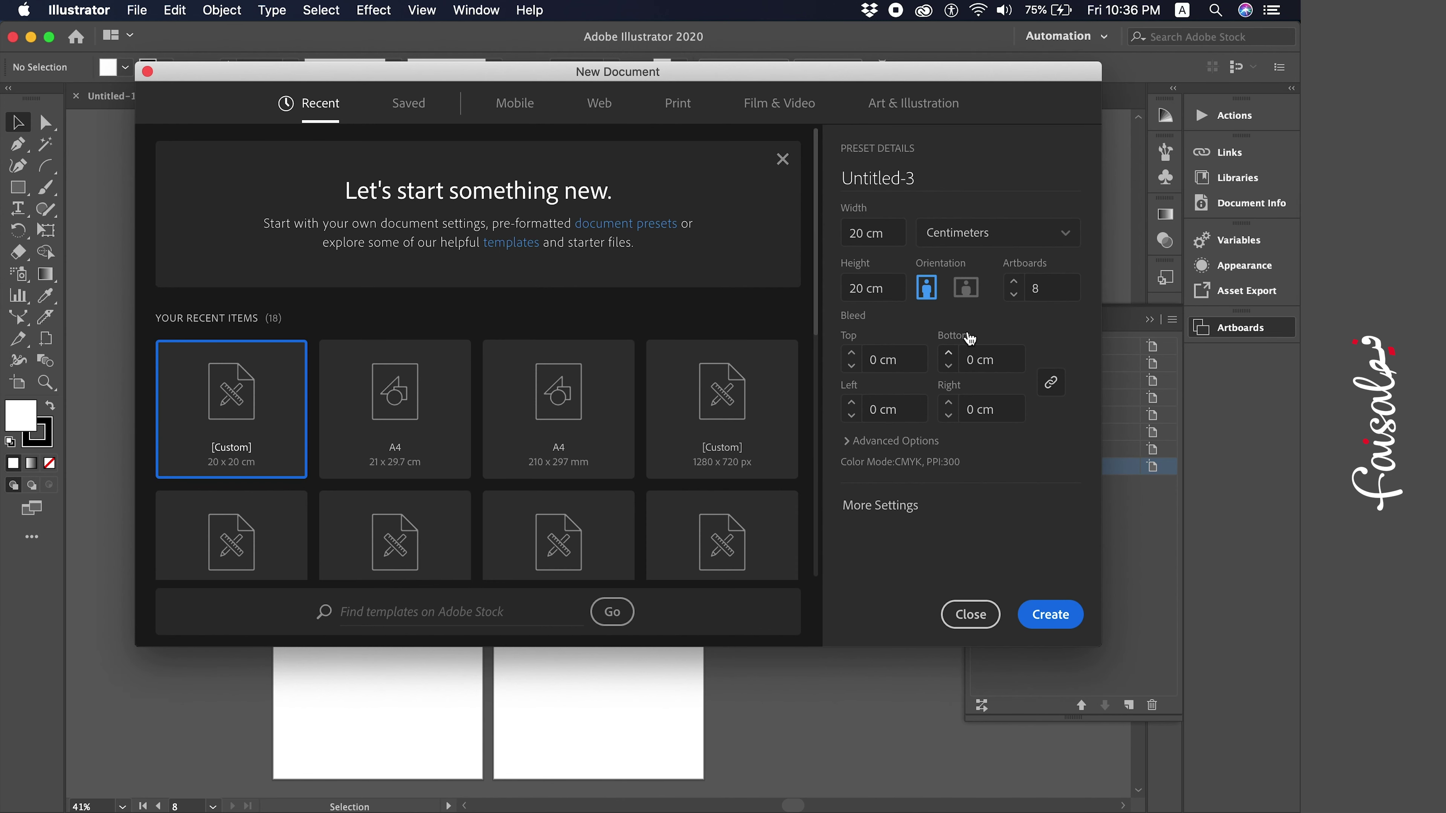
Create Untitled-3 with its eight artboards arranged in a single row
click(905, 514)
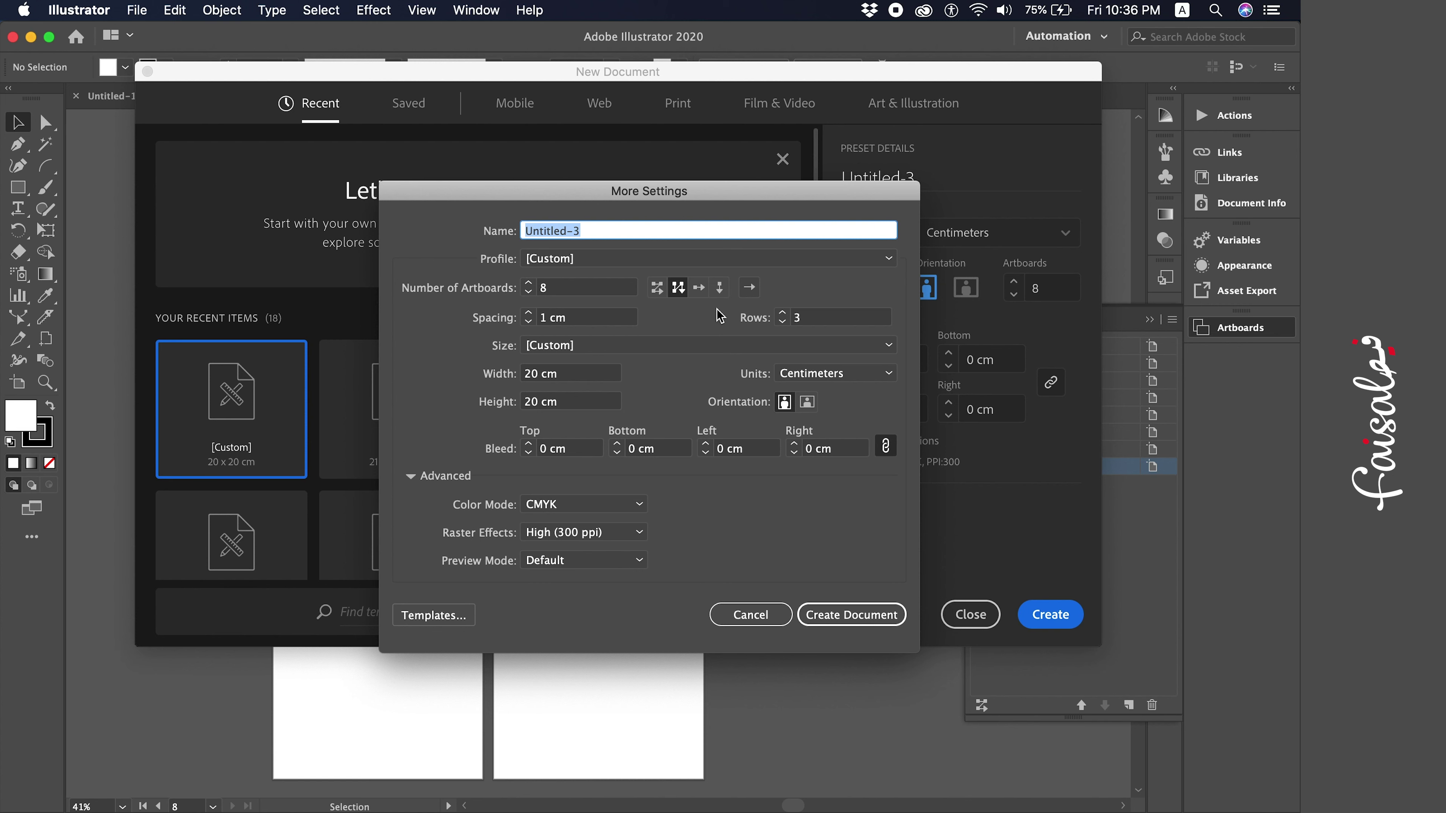
click(699, 288)
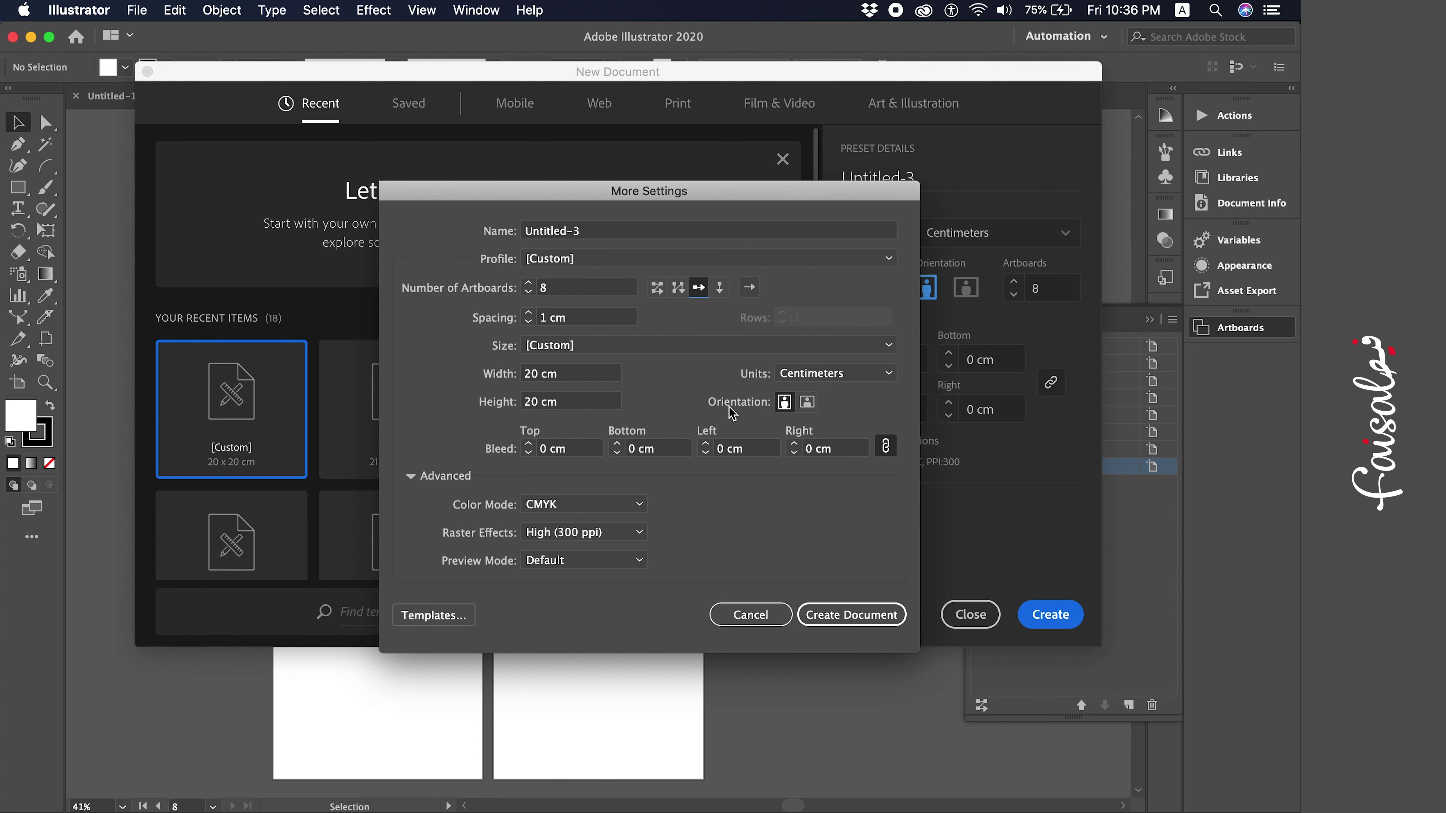
click(858, 623)
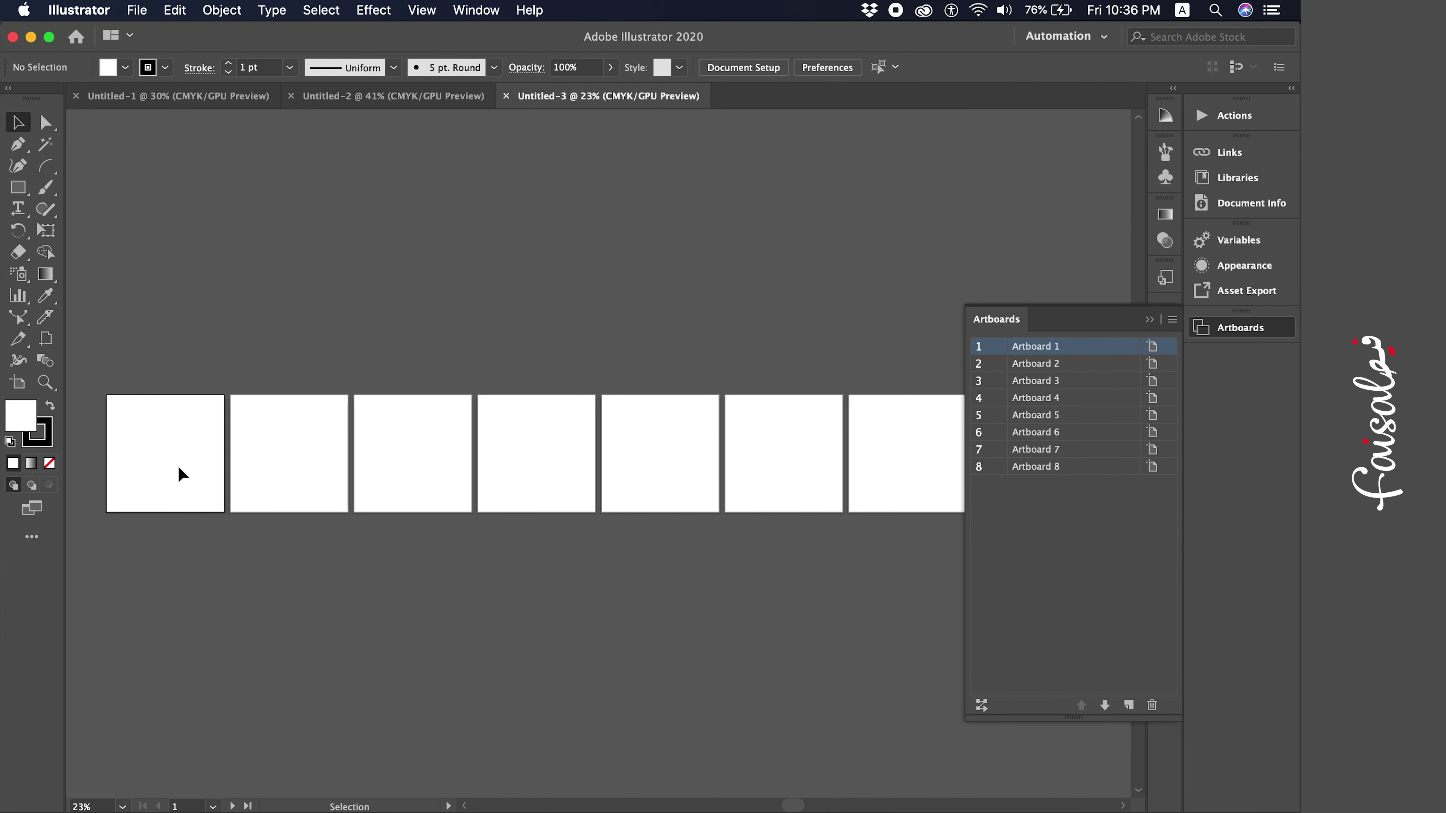
Activate Artboards 2 through 8 along the row, then start another new document
click(265, 470)
click(414, 485)
click(575, 483)
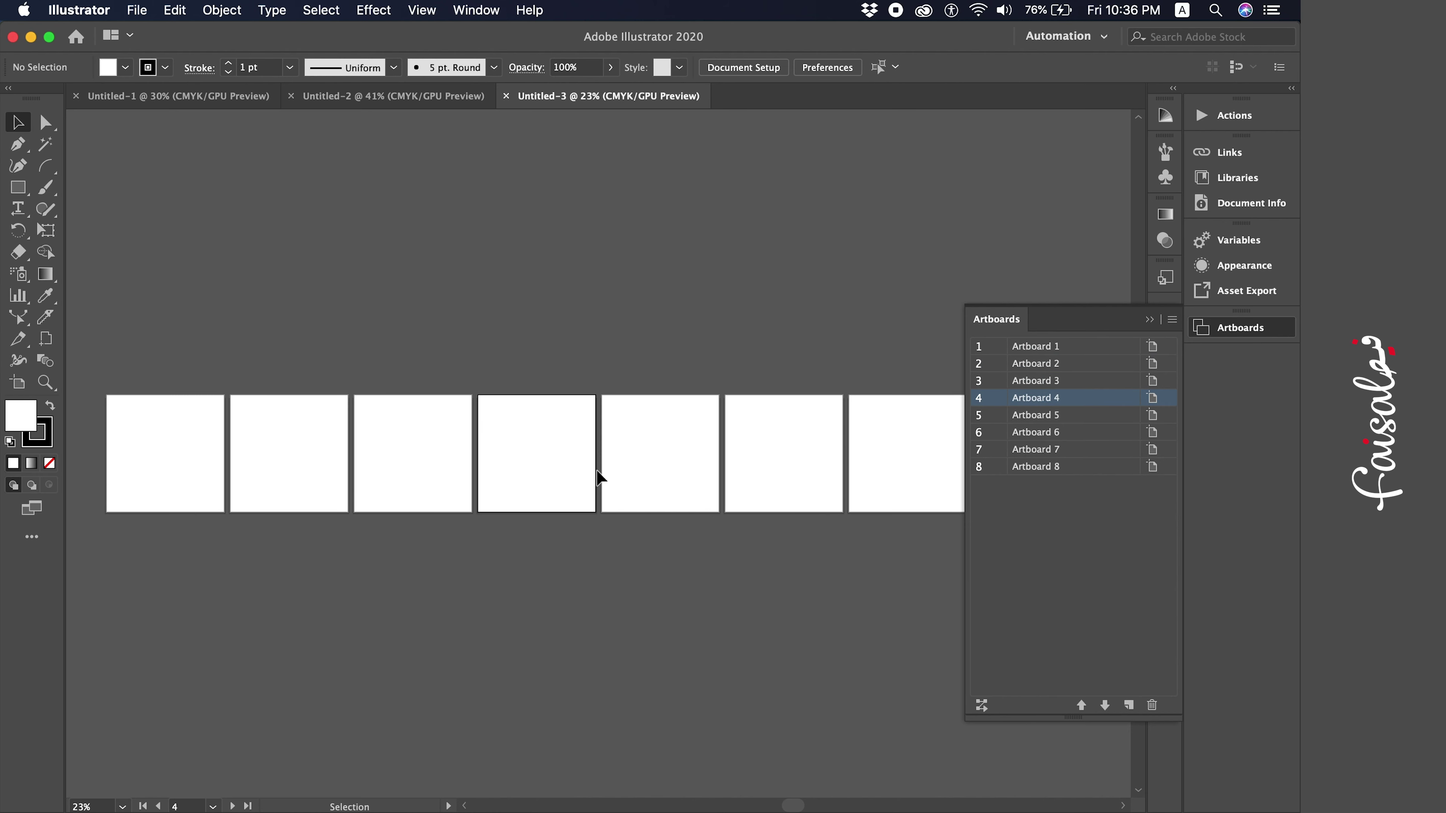
click(675, 484)
click(731, 481)
click(894, 494)
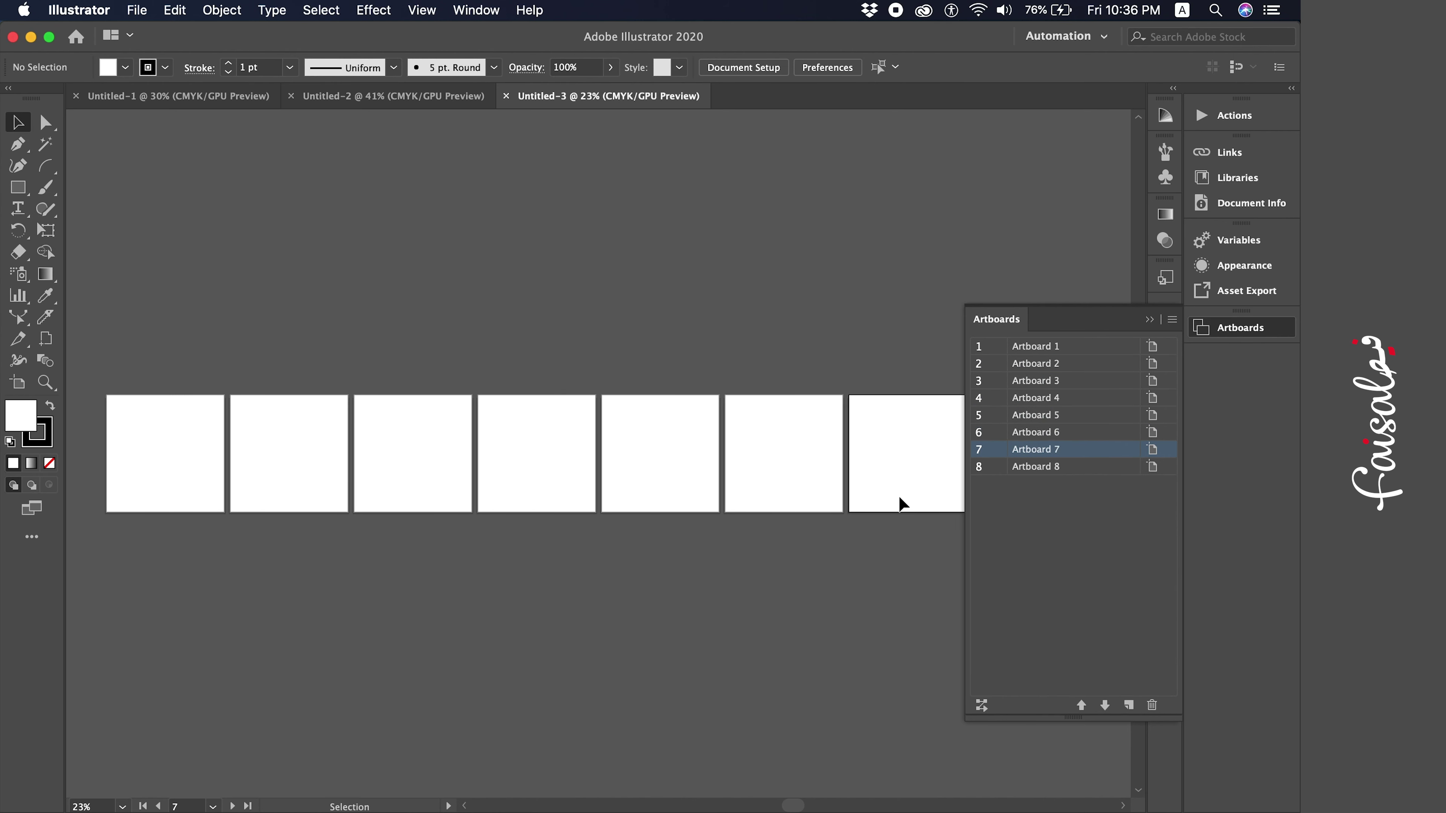
scroll(898, 495, right, 3)
click(898, 494)
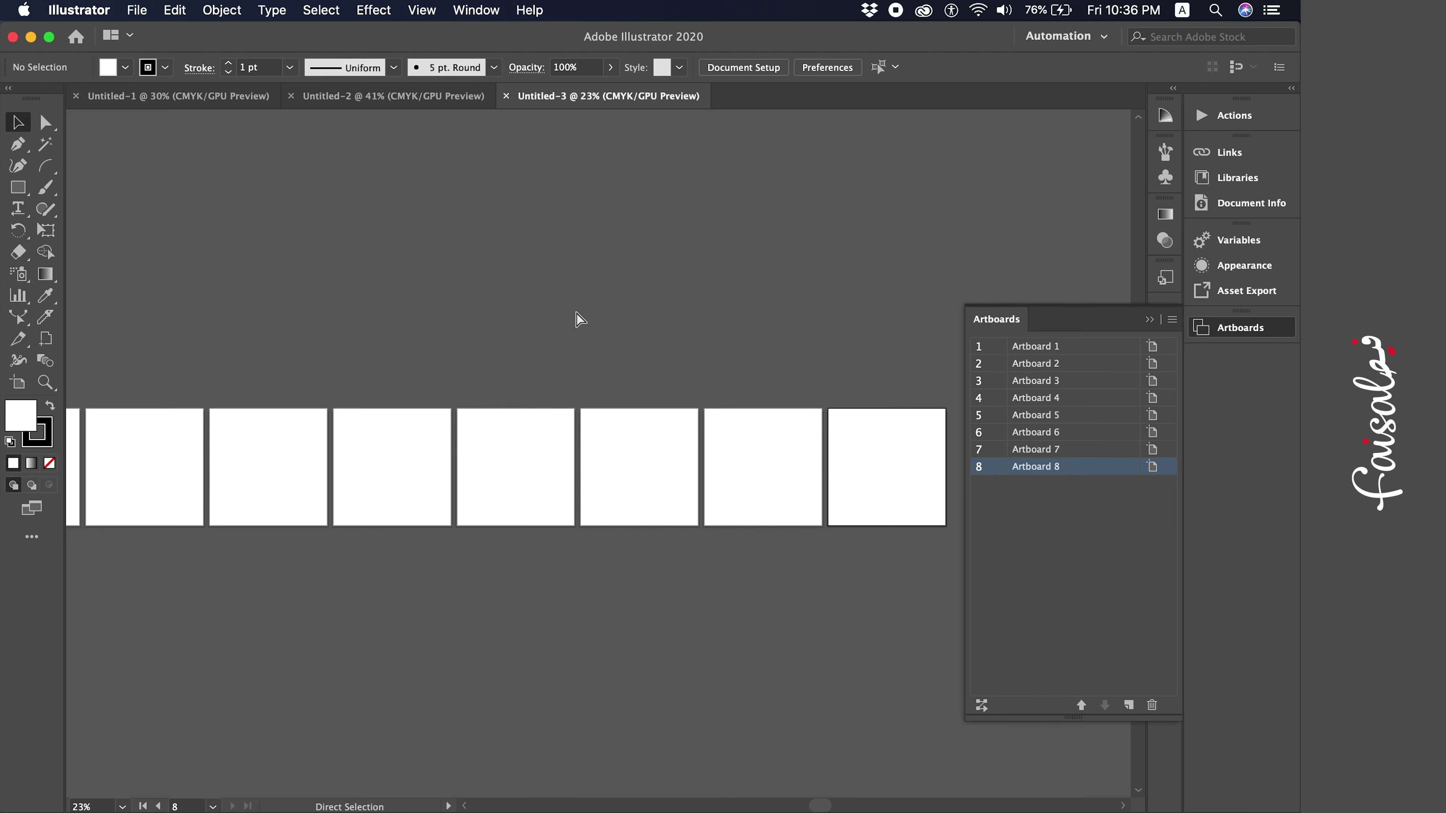
key(super+n)
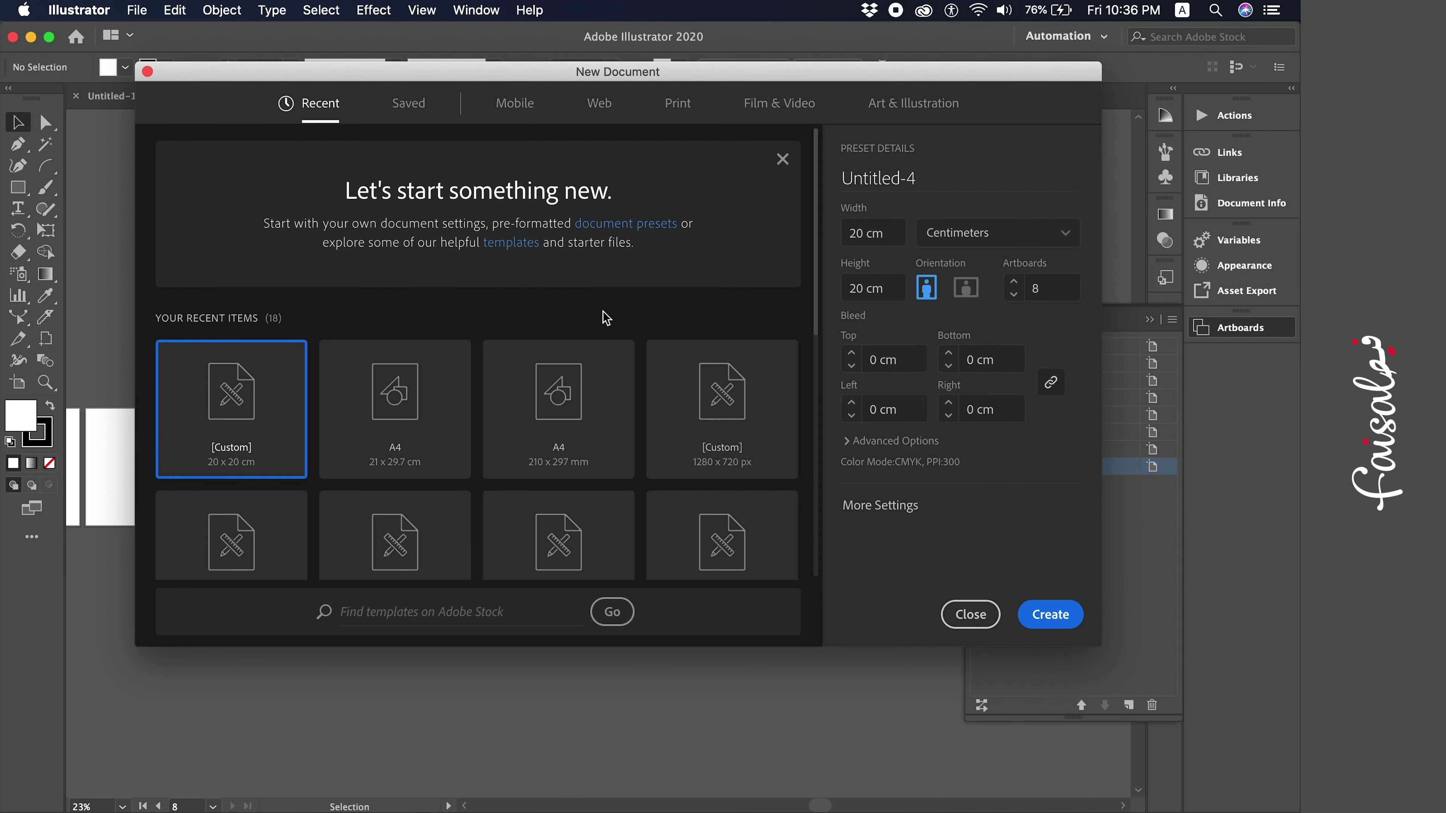
Create Untitled-4 with its eight artboards arranged in a single column
click(883, 507)
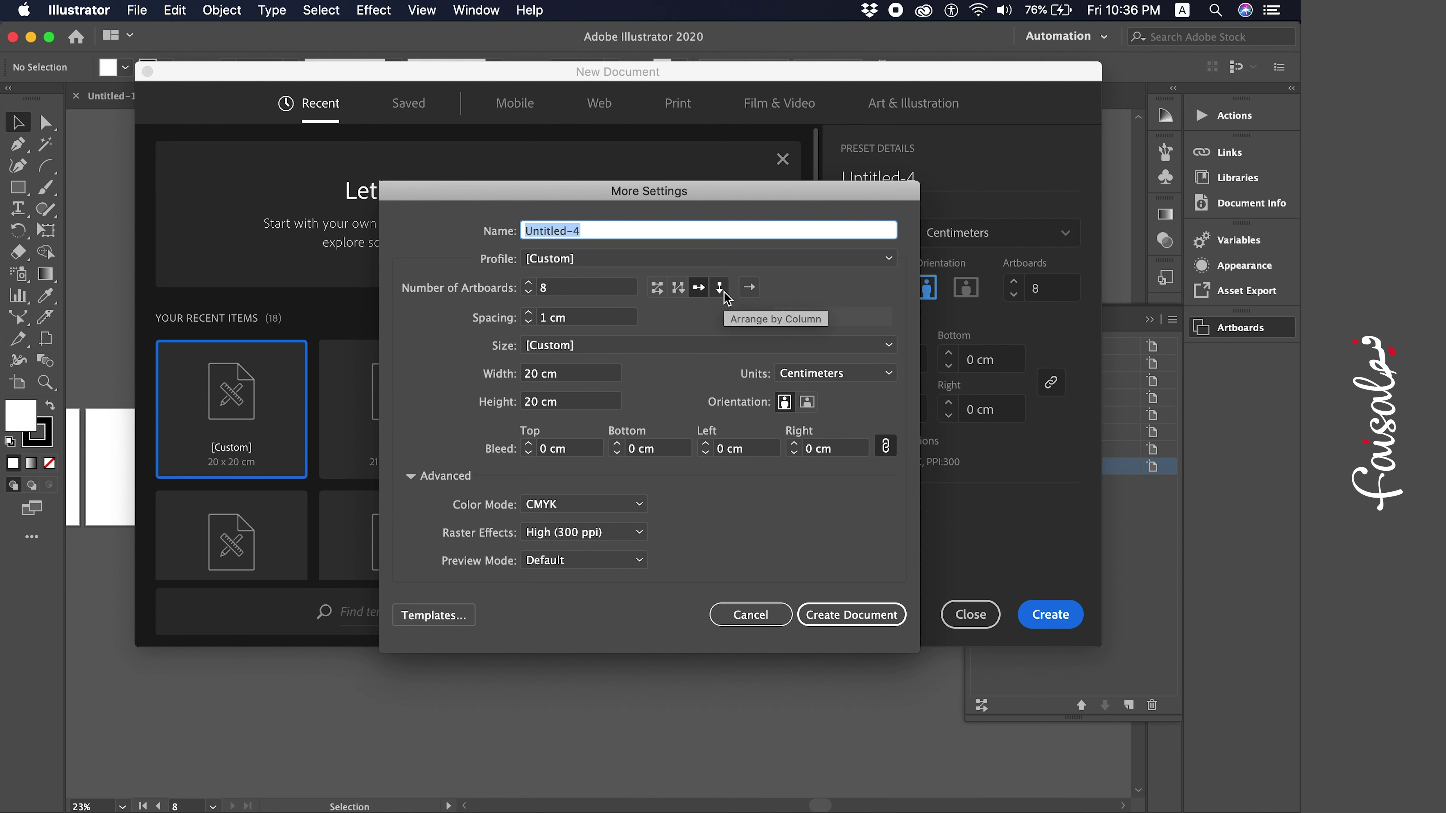
click(749, 289)
click(749, 287)
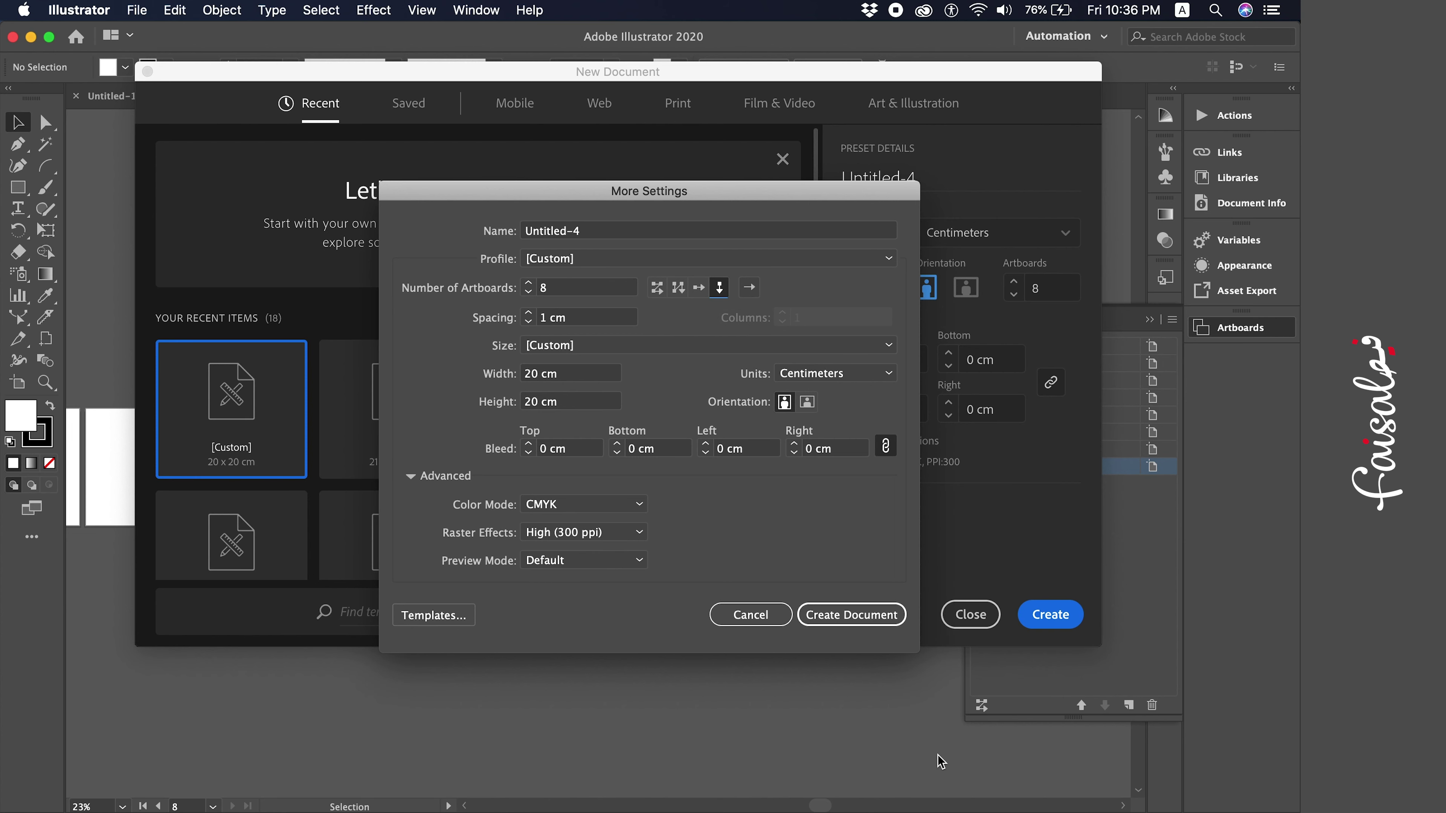
click(854, 618)
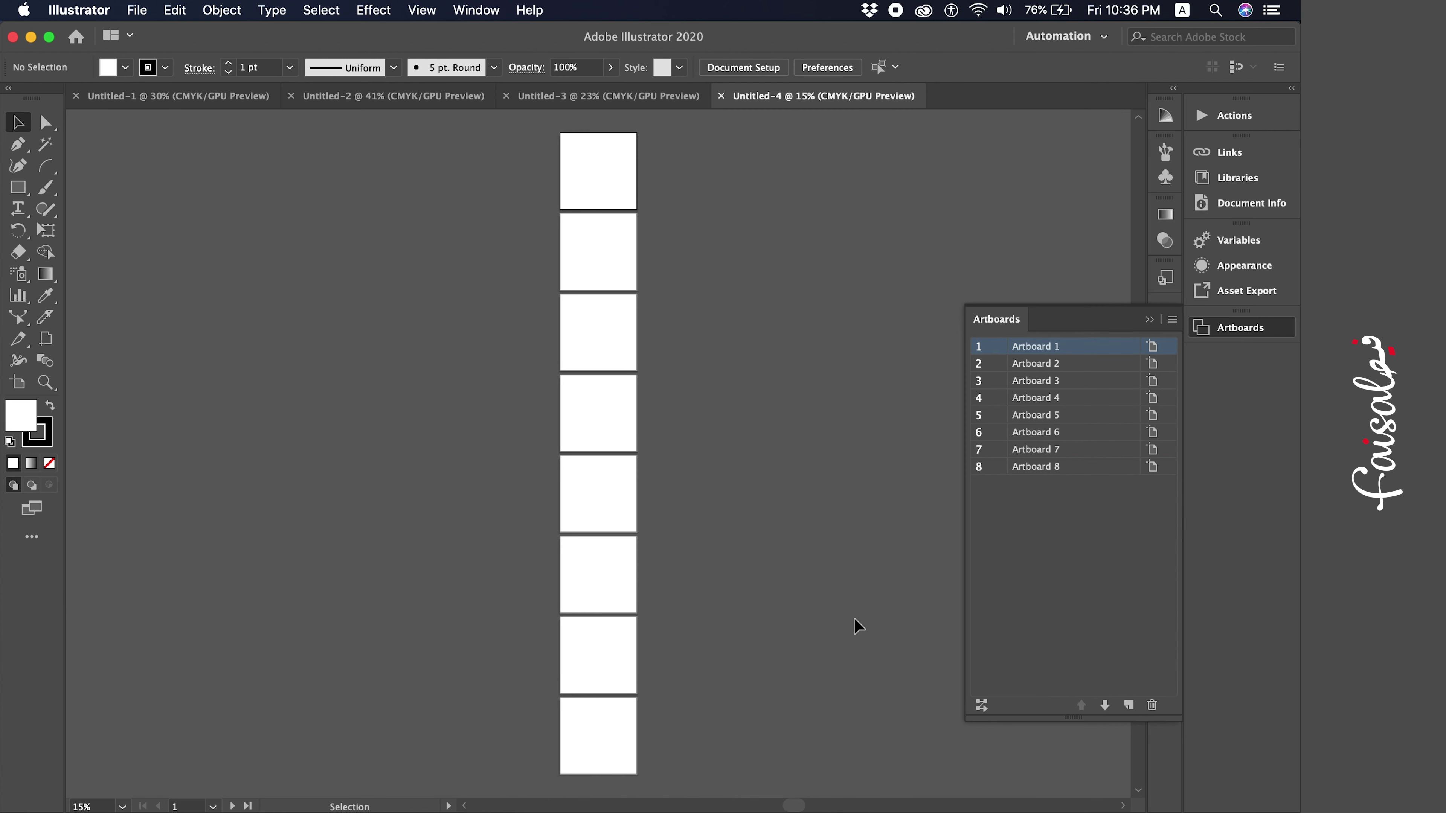
Activate Artboards 1 through 5 down the column, then start another new document
click(630, 243)
click(619, 182)
click(620, 242)
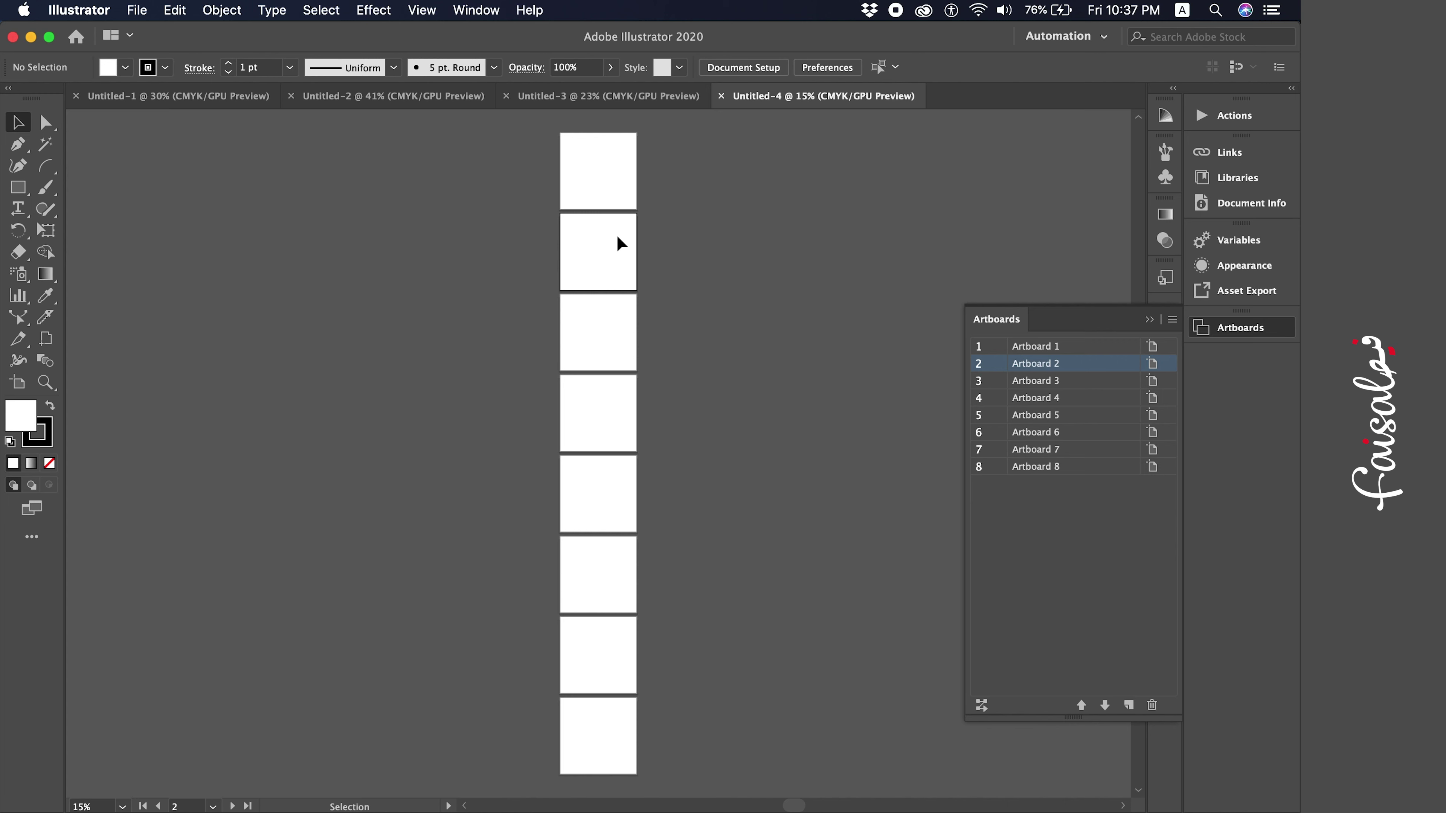
click(598, 315)
click(604, 426)
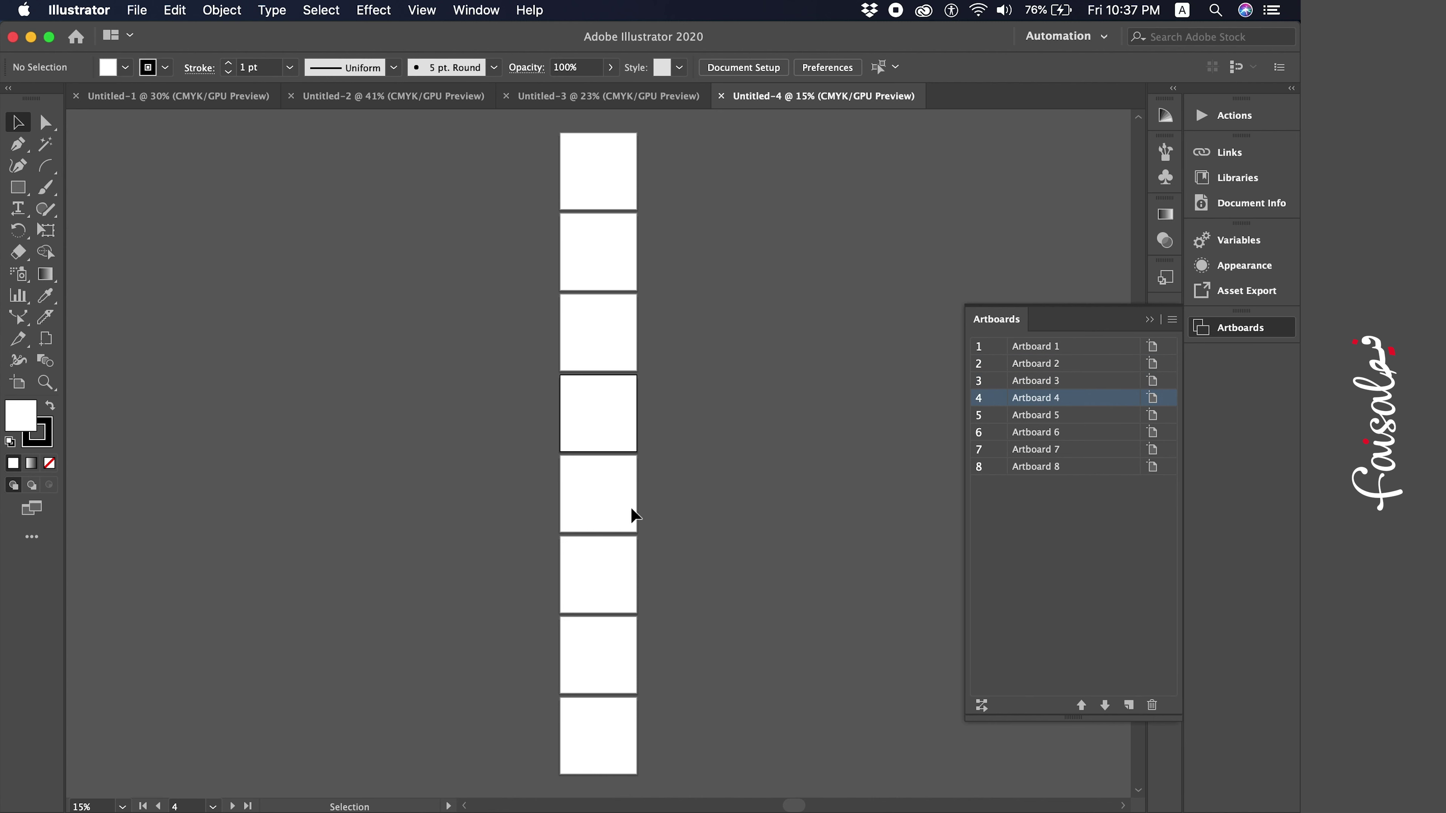
click(594, 504)
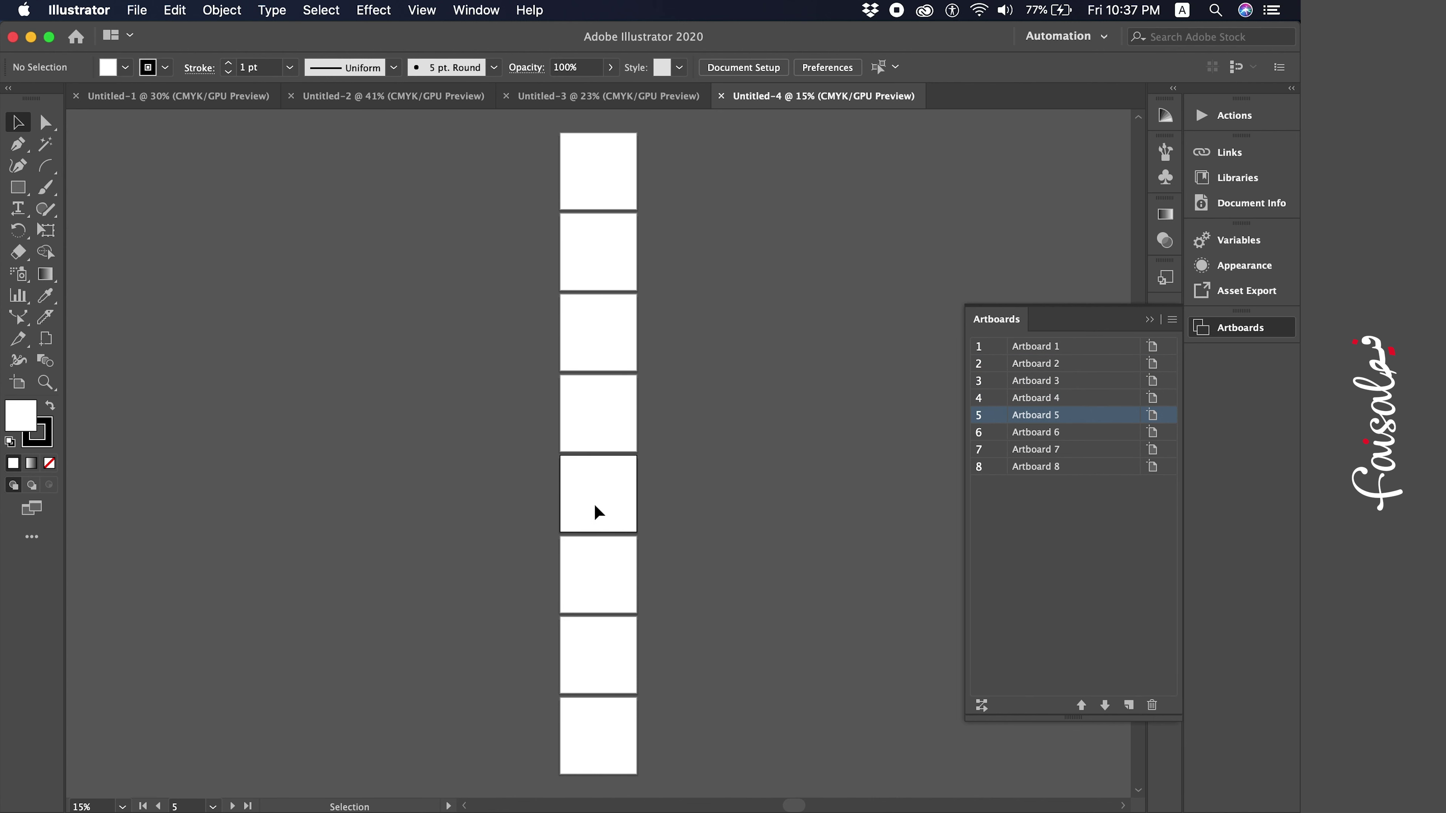
key(a)
key(super+n)
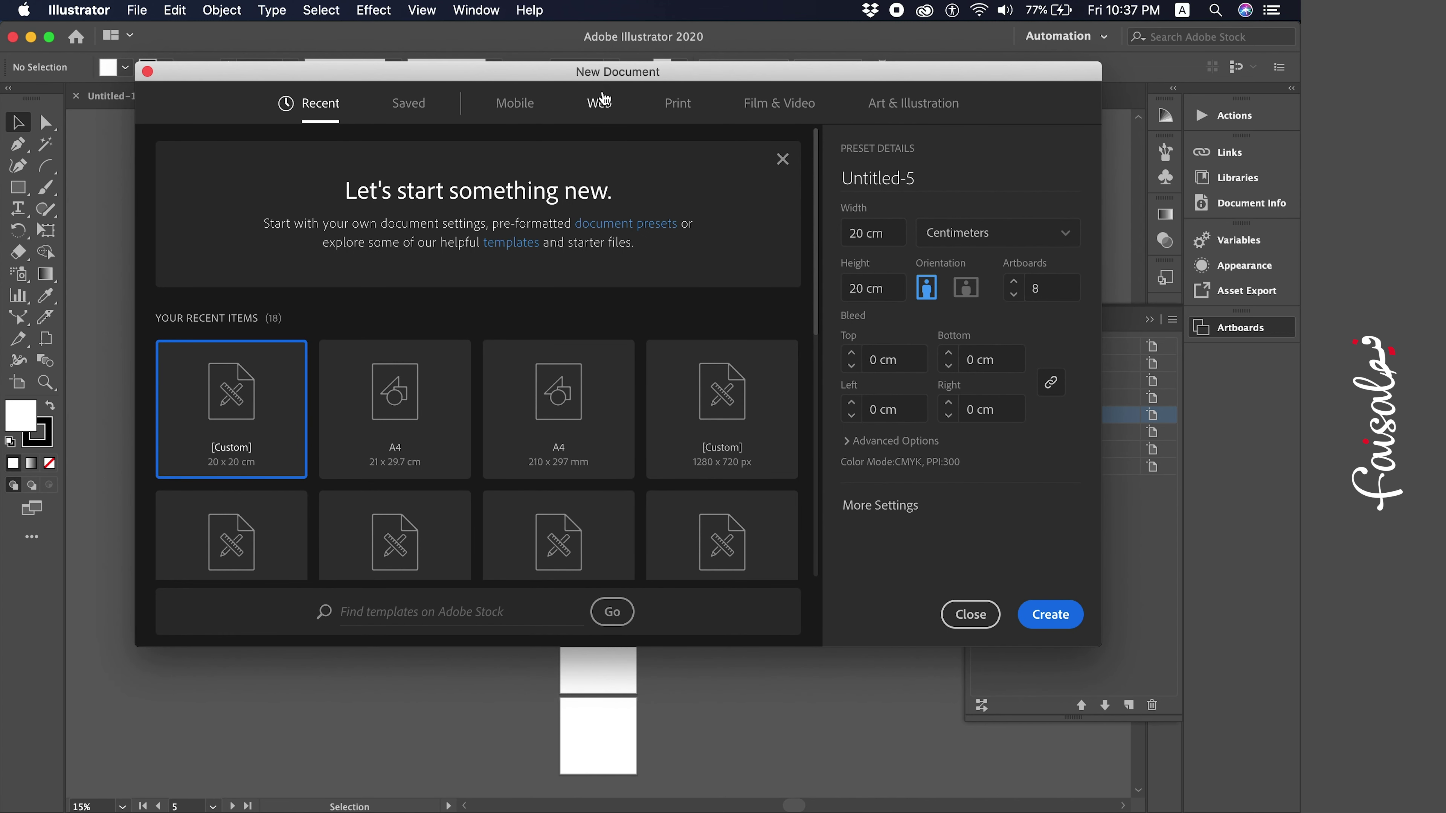
Create Untitled-5 with eight artboards in a right-to-left grid by row
click(872, 506)
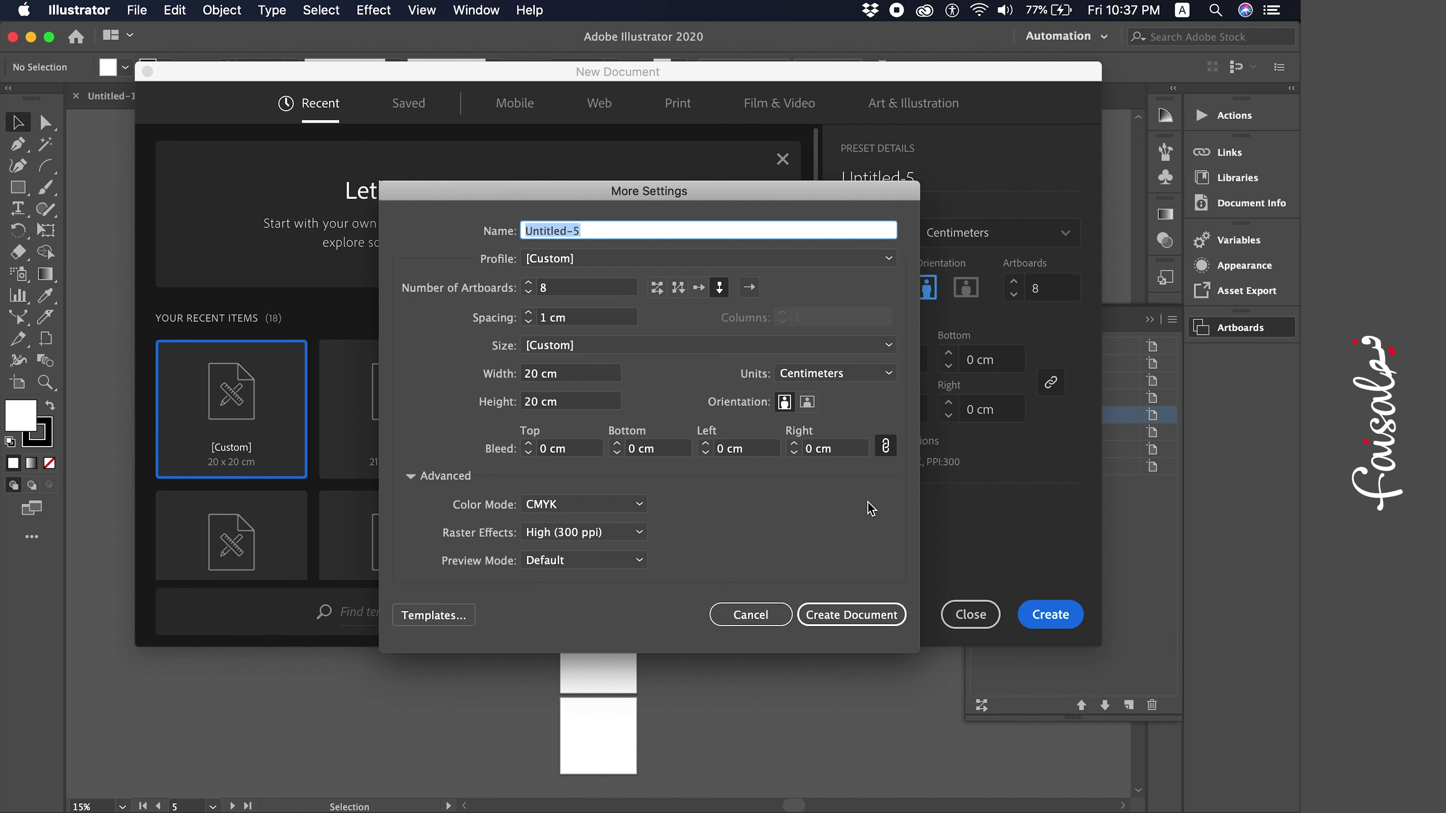
click(657, 289)
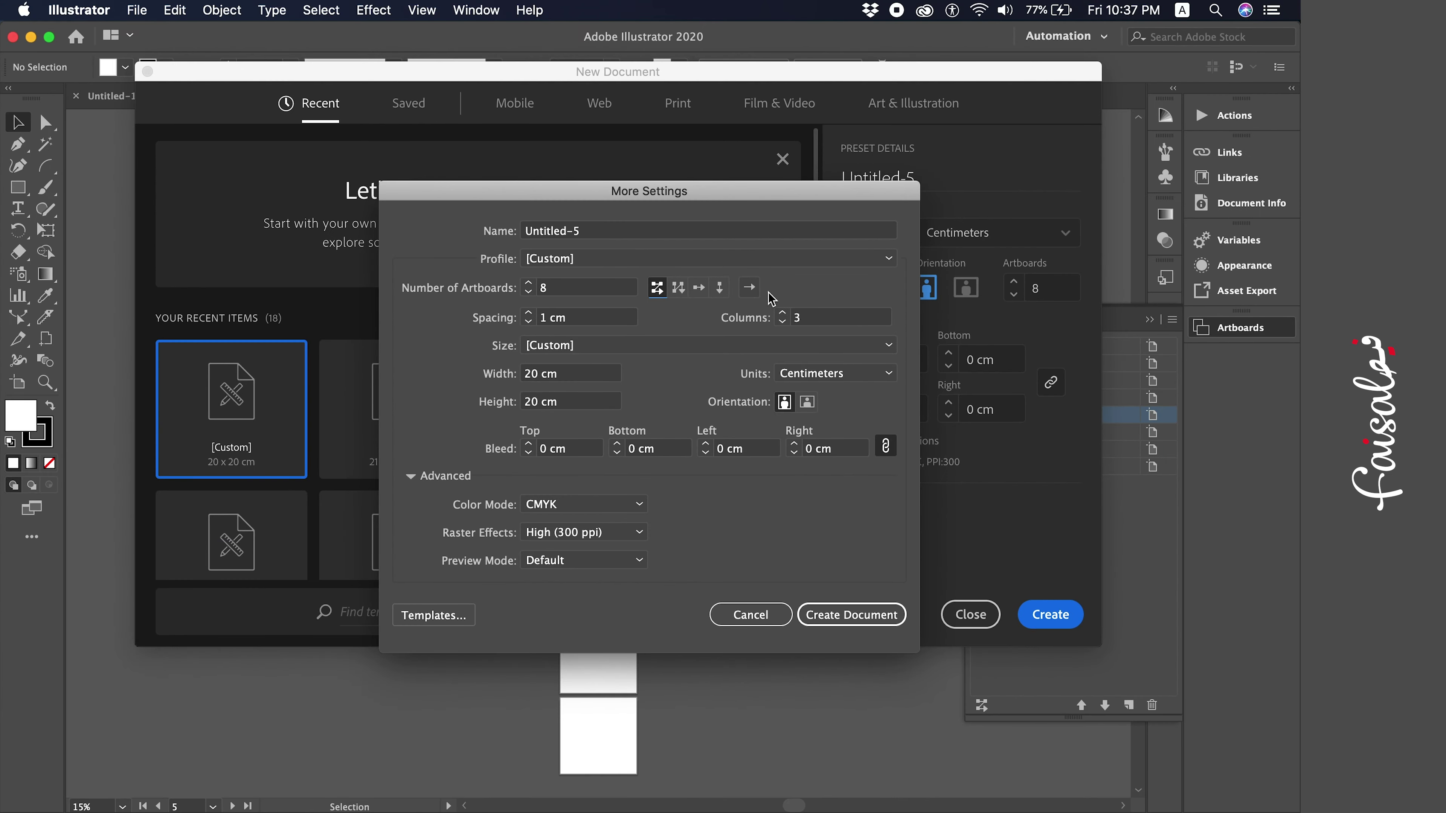
click(749, 289)
click(866, 616)
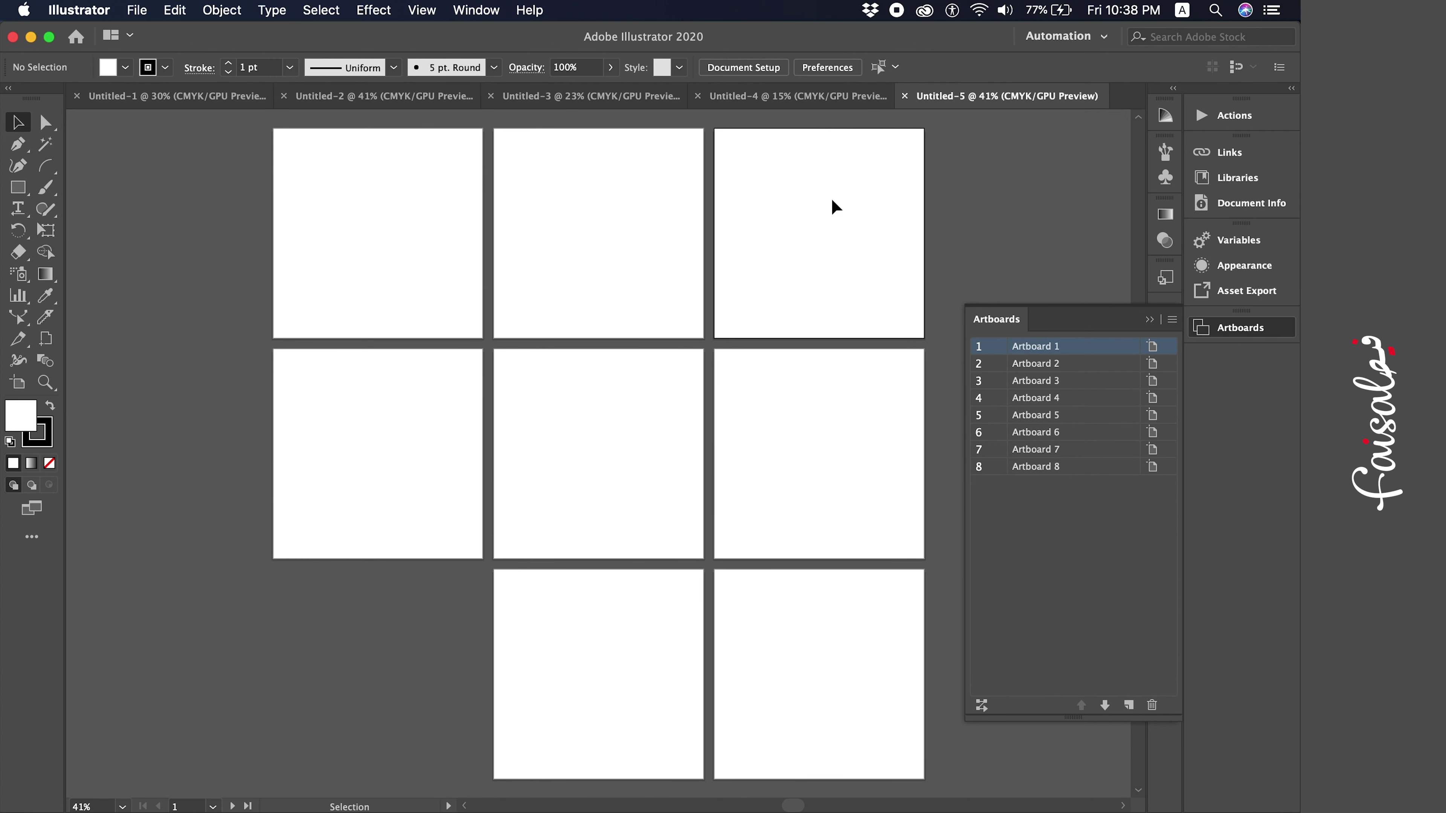
Activate Artboards 2 through 8 of Untitled-5, then switch back to Untitled-1
click(652, 207)
click(421, 204)
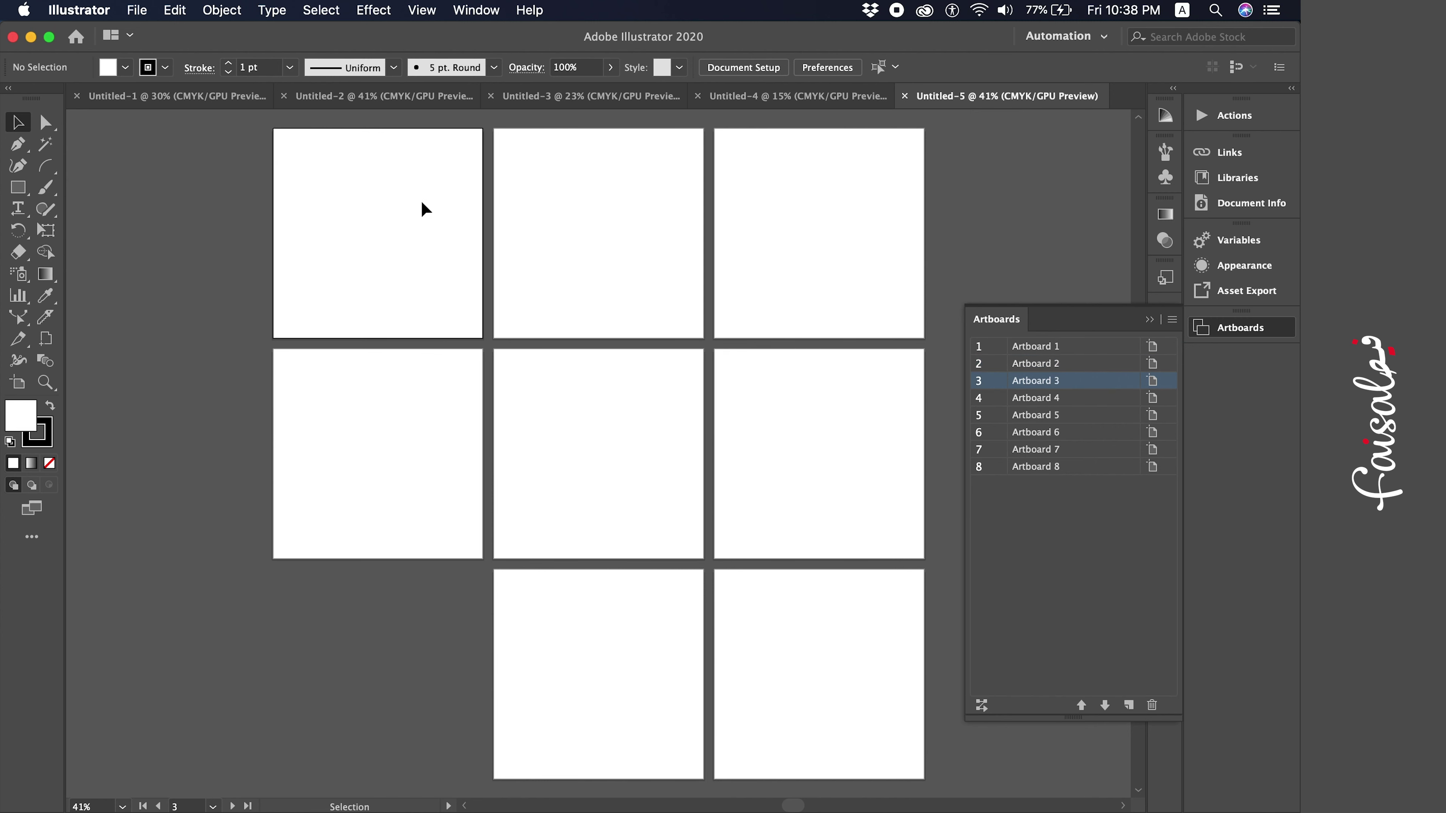
click(913, 450)
click(678, 516)
click(353, 487)
click(623, 714)
click(789, 636)
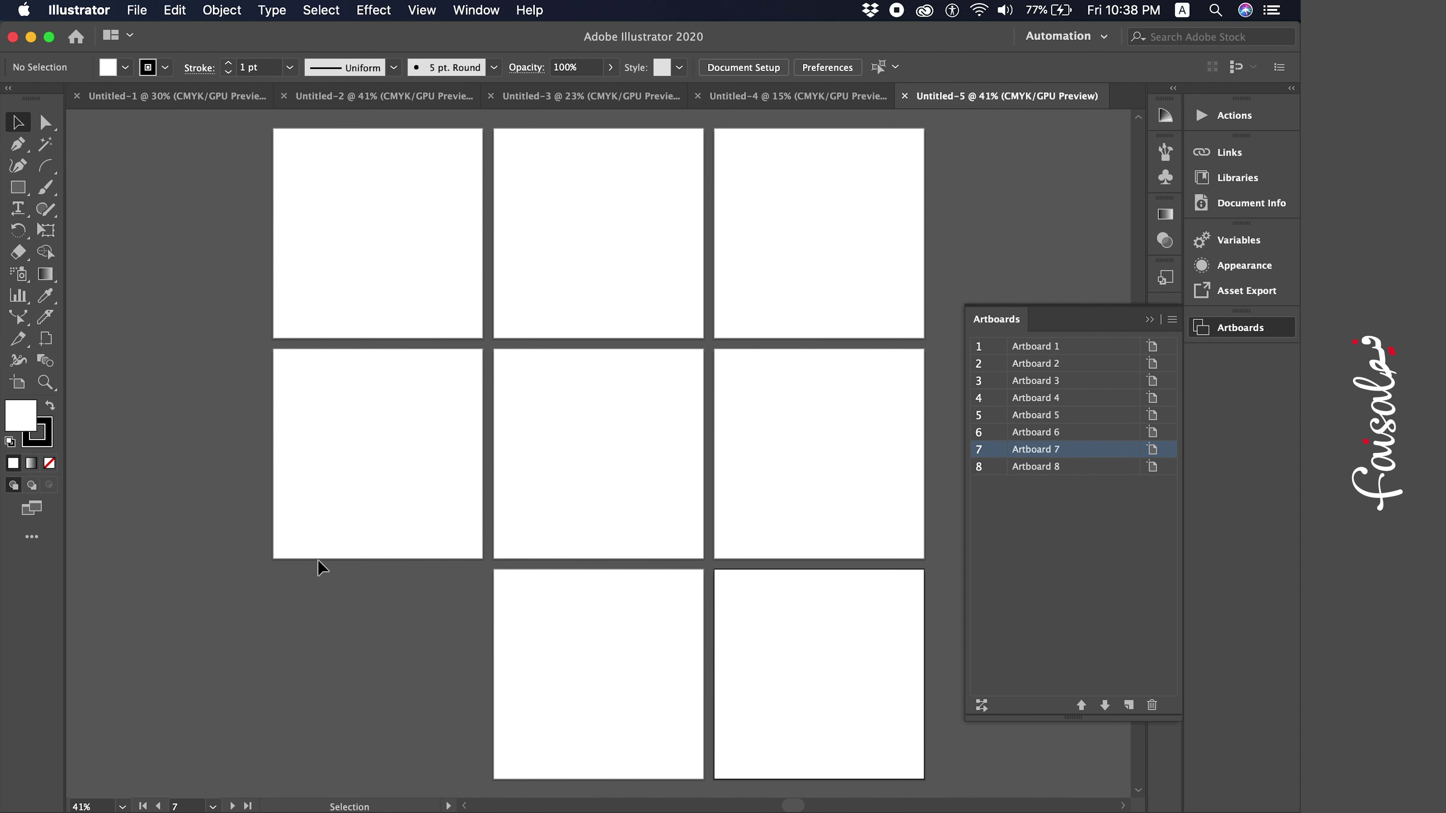
click(181, 94)
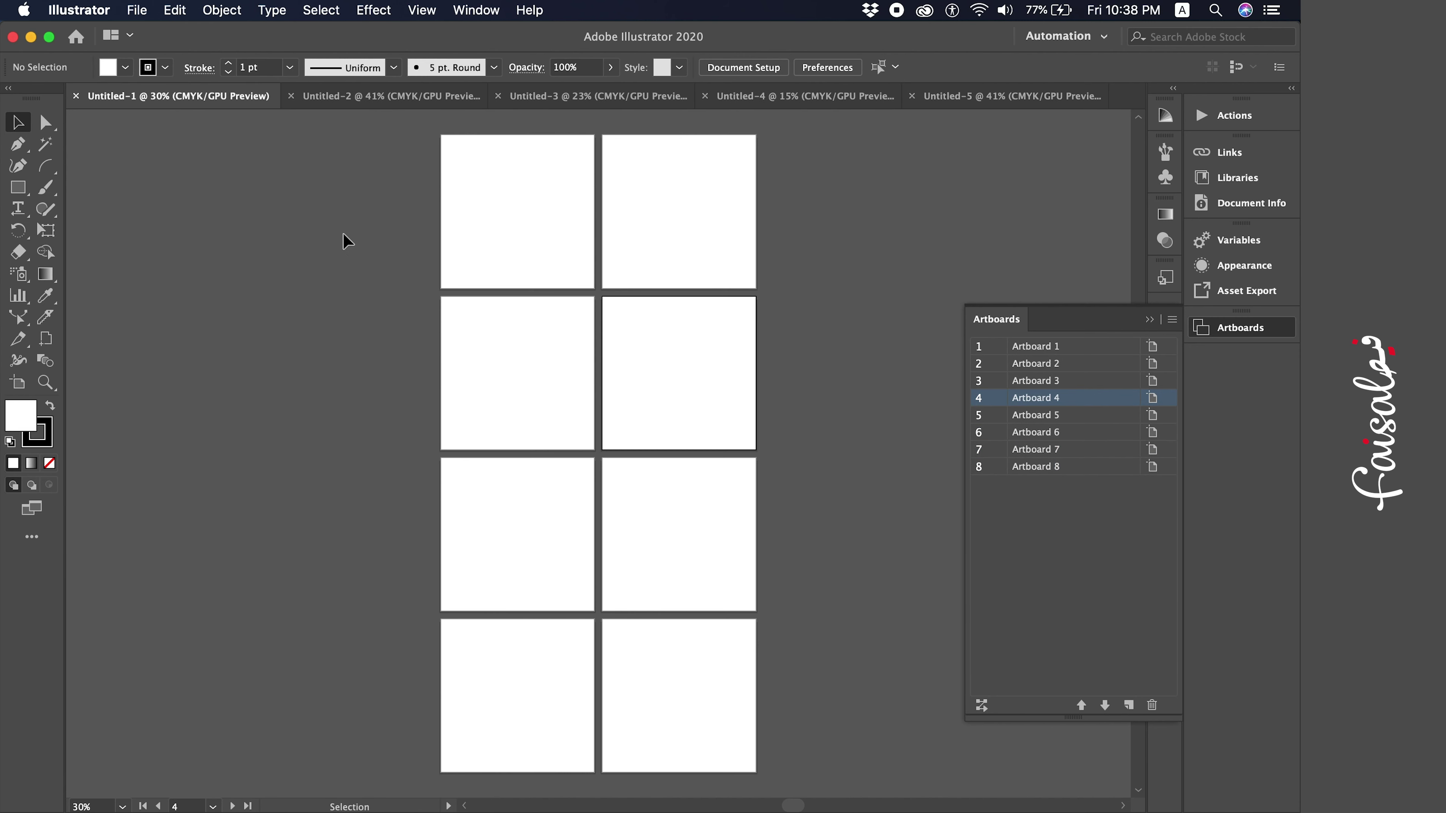
Make Artboard 1 the active artboard and scroll around the artboard grid
click(502, 211)
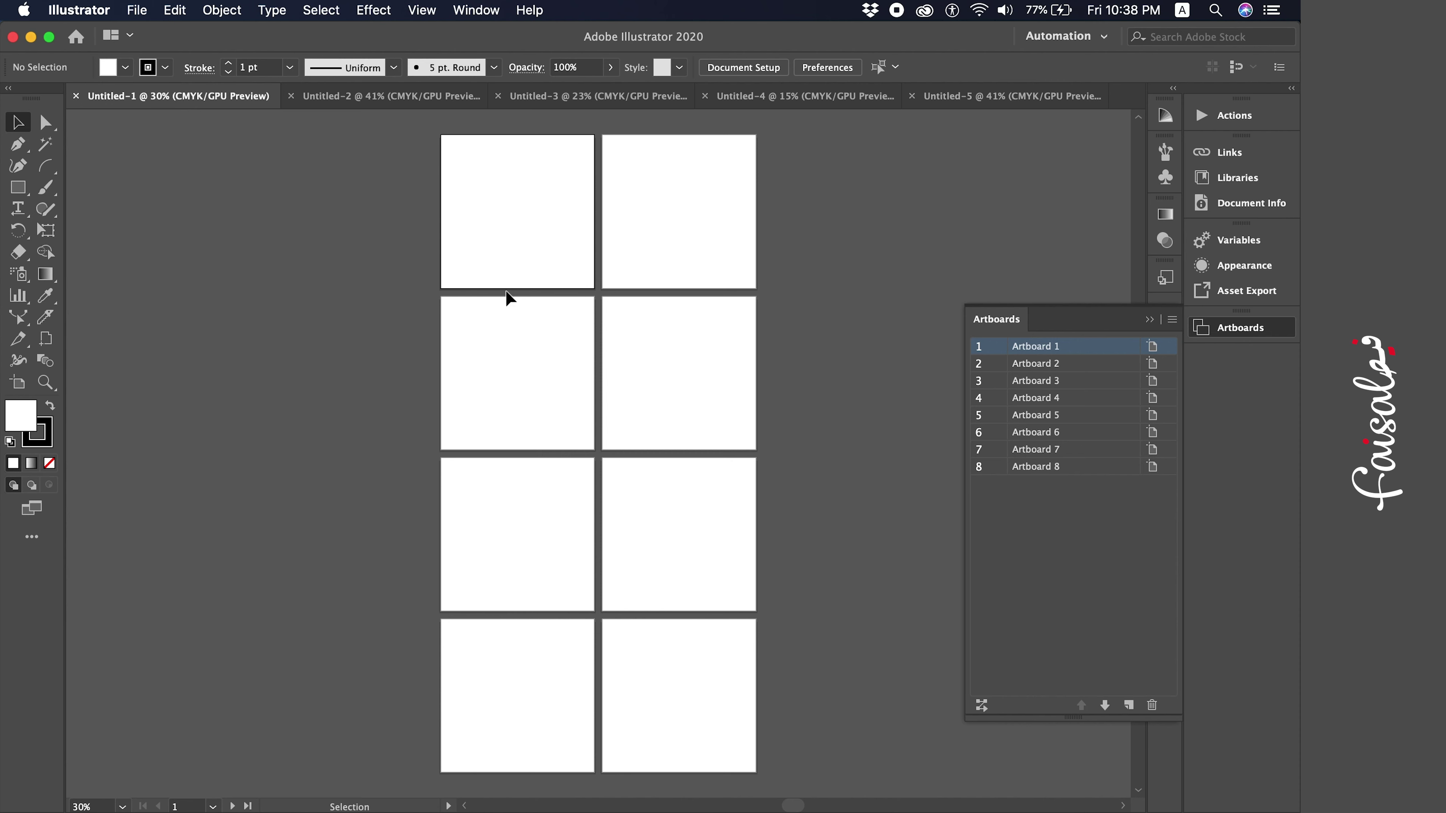
scroll(367, 307, up, 3)
scroll(367, 309, down, 1)
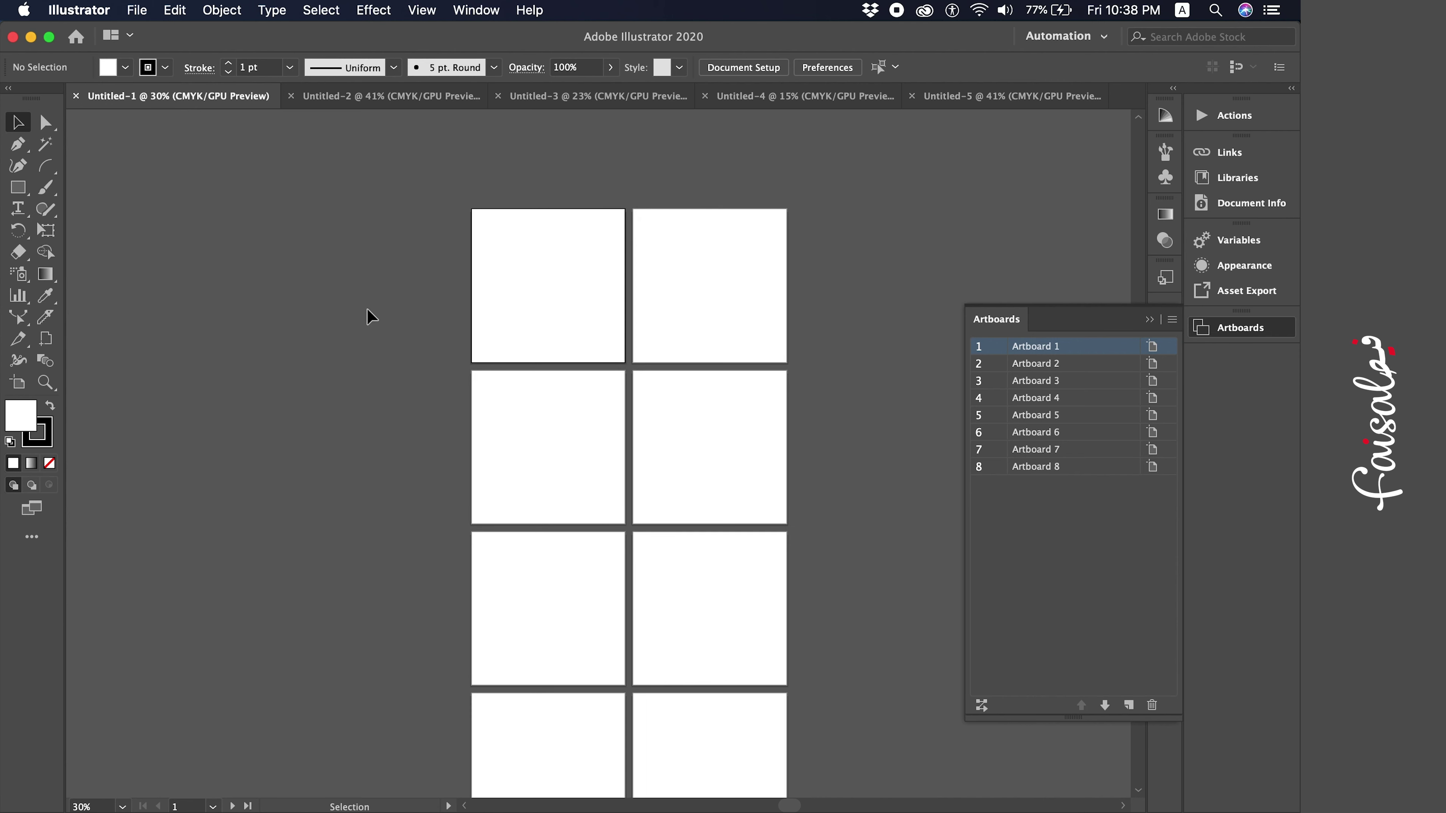
scroll(367, 309, down, 2)
scroll(368, 309, down, 3)
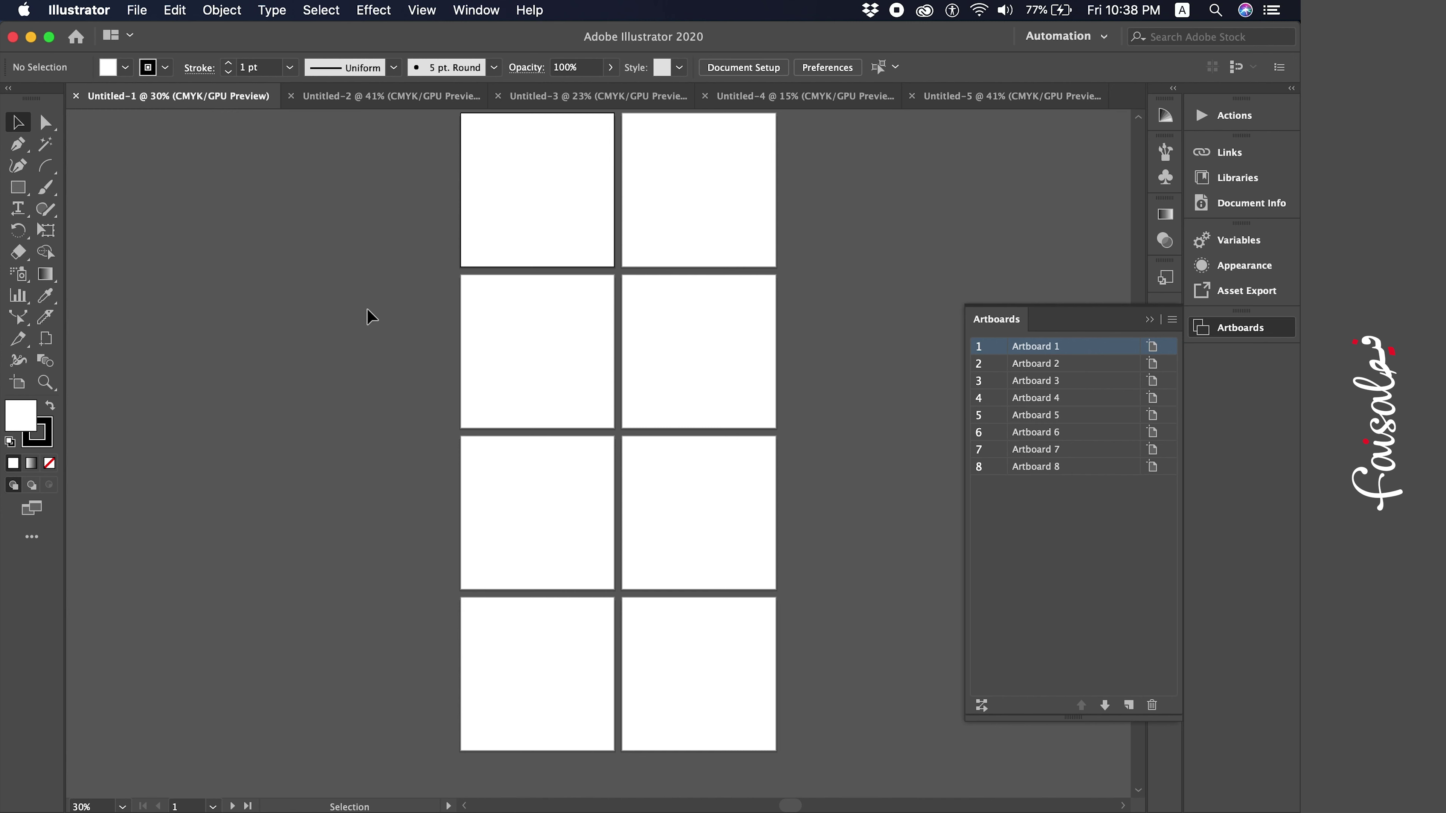
scroll(367, 309, up, 2)
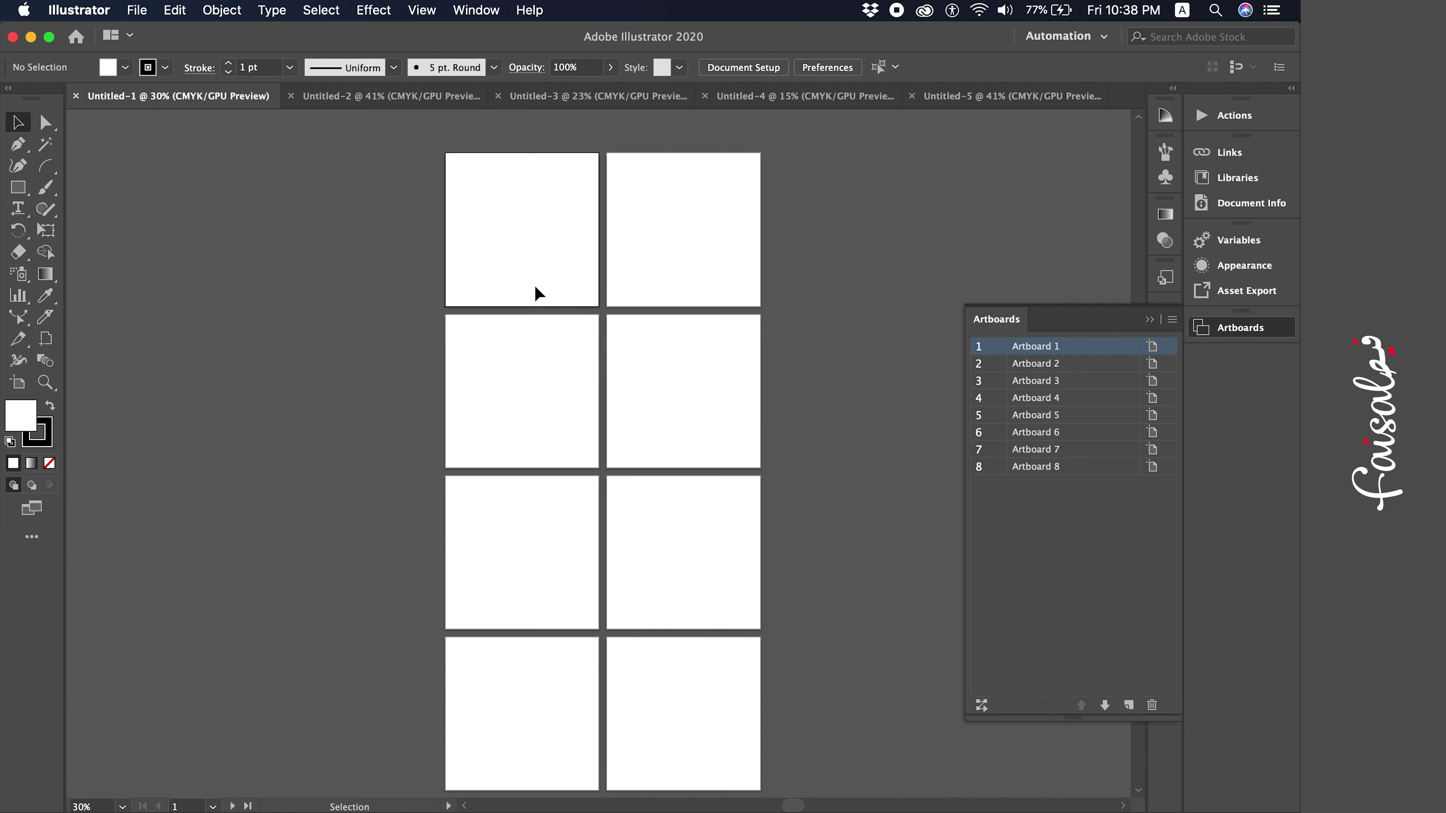
Zoom the canvas to about 50% on the artboards and switch to the Artboard tool
key(super+equal)
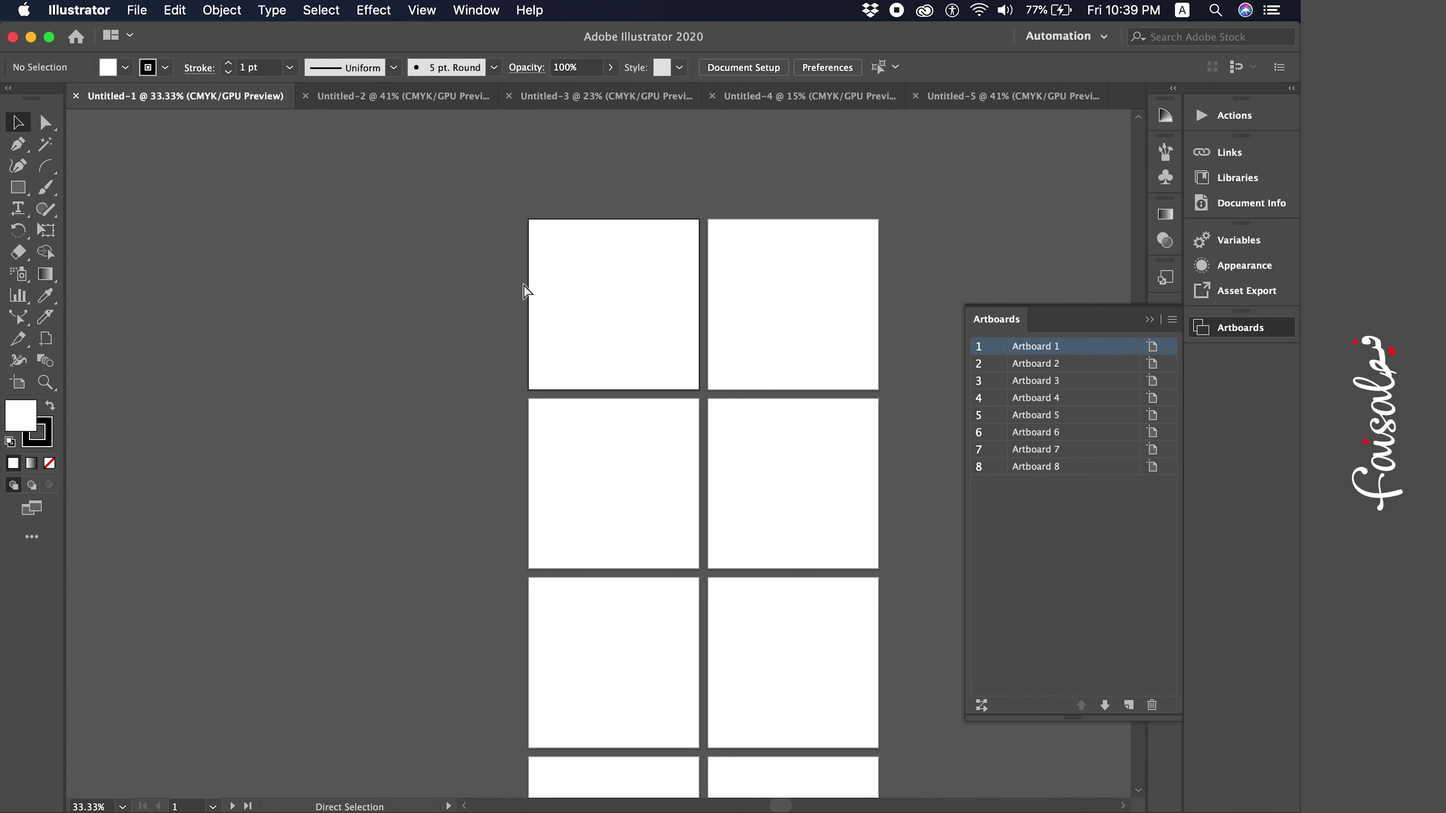
key(super+equal)
key(super+minus)
key(super+minus)
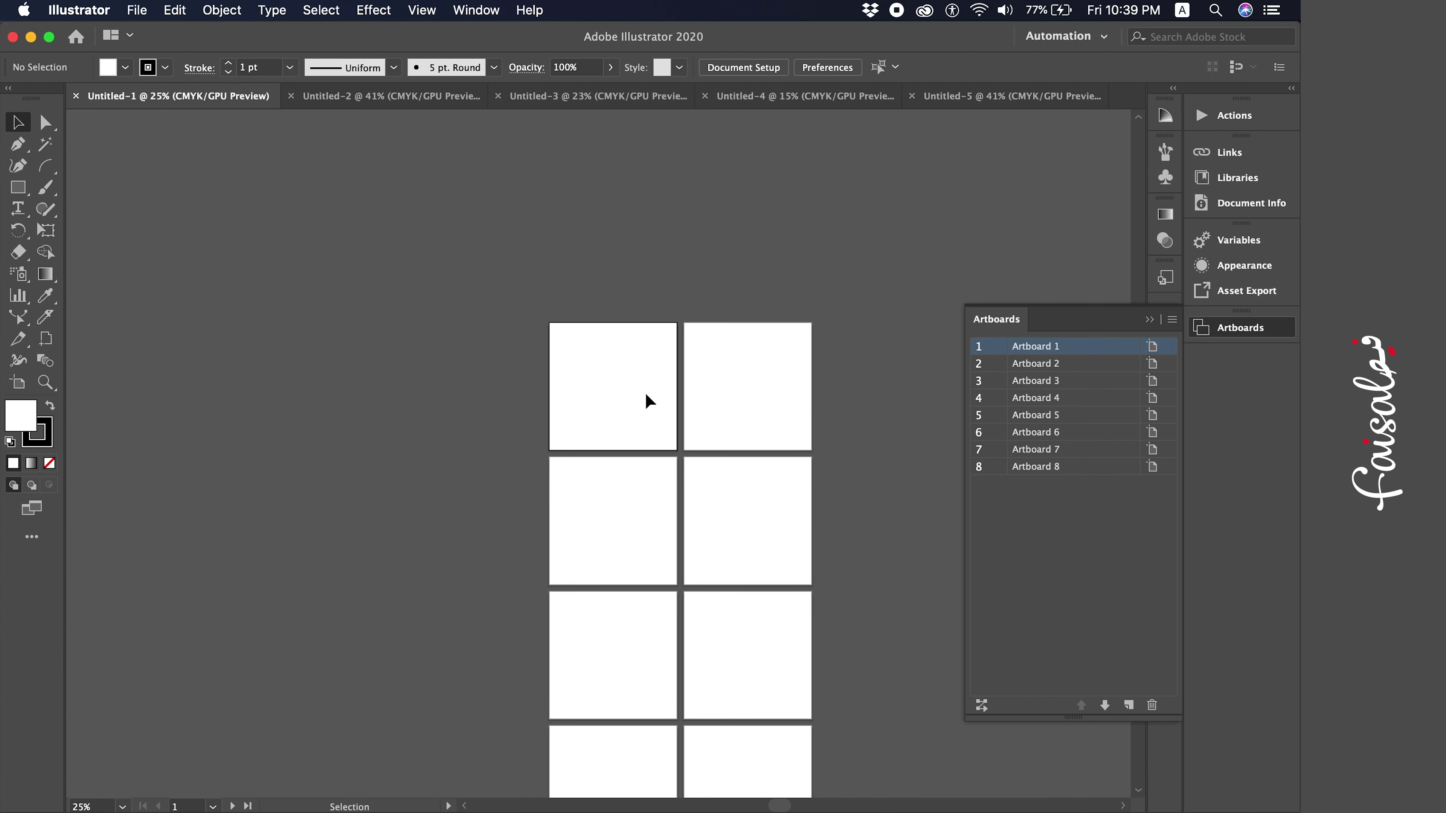
key(super+equal)
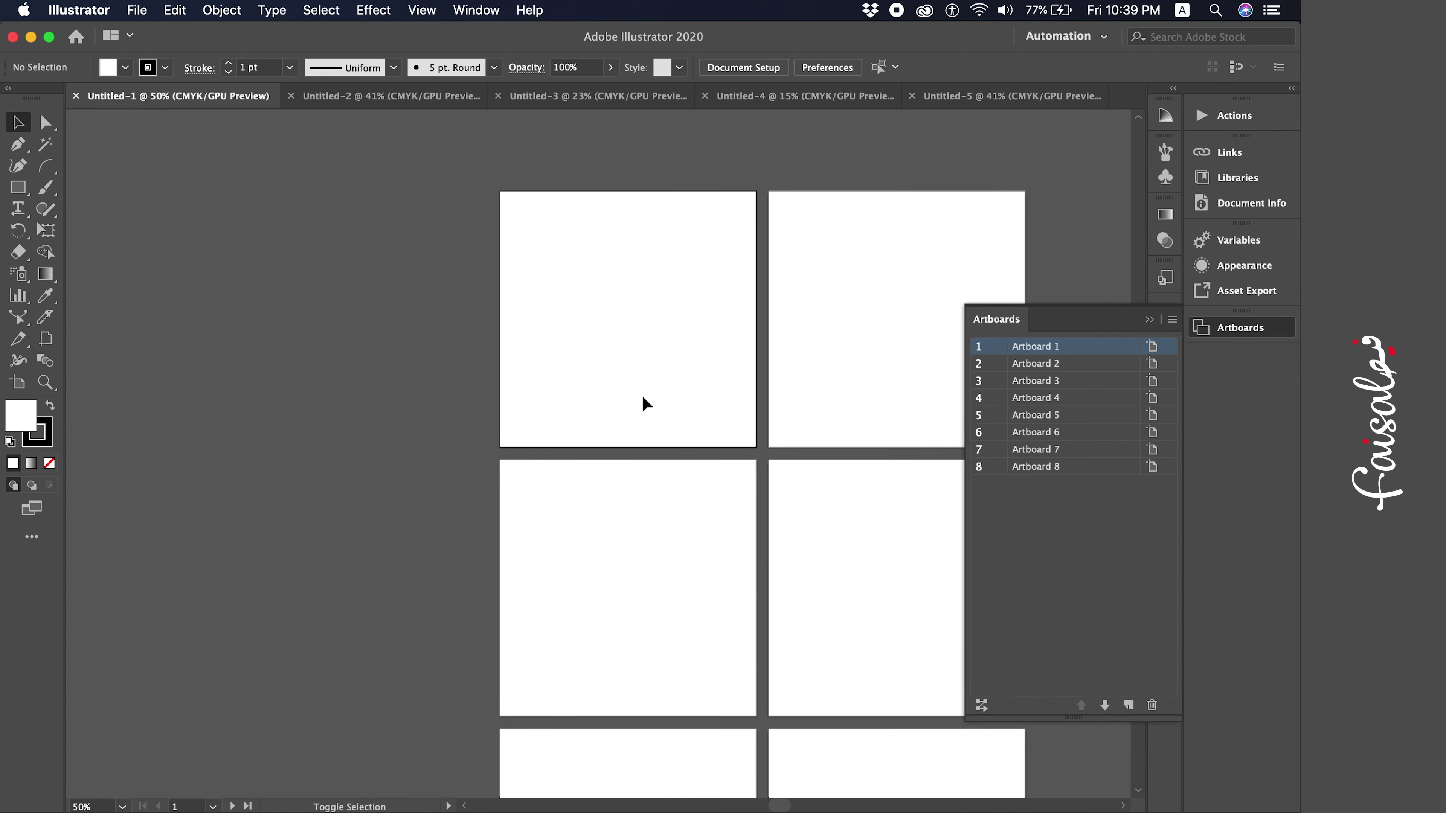
click(17, 383)
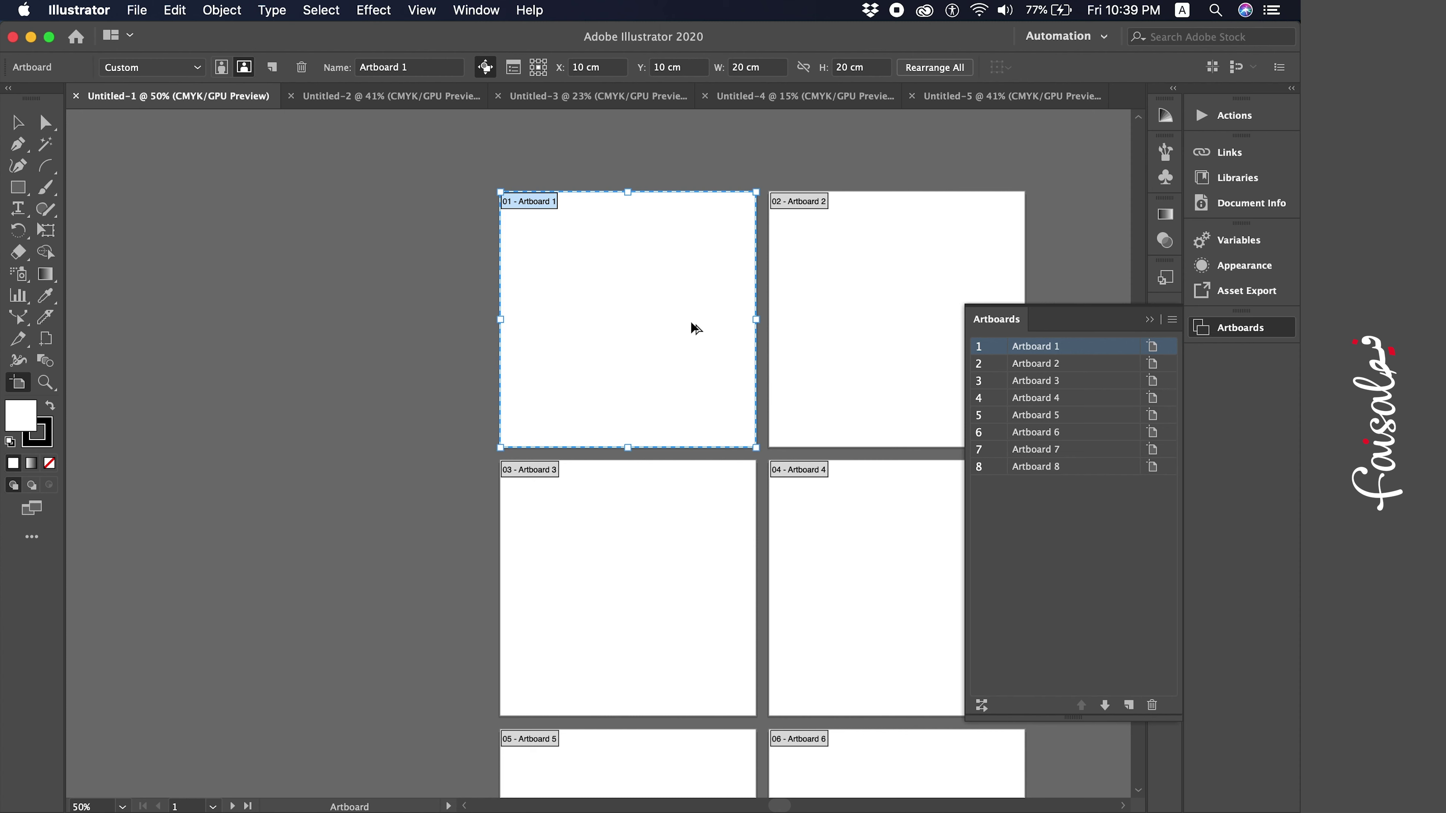
Duplicate Artboard 1 as Artboard 1 copy, placed left of the artboard grid
drag(704, 329, 440, 337)
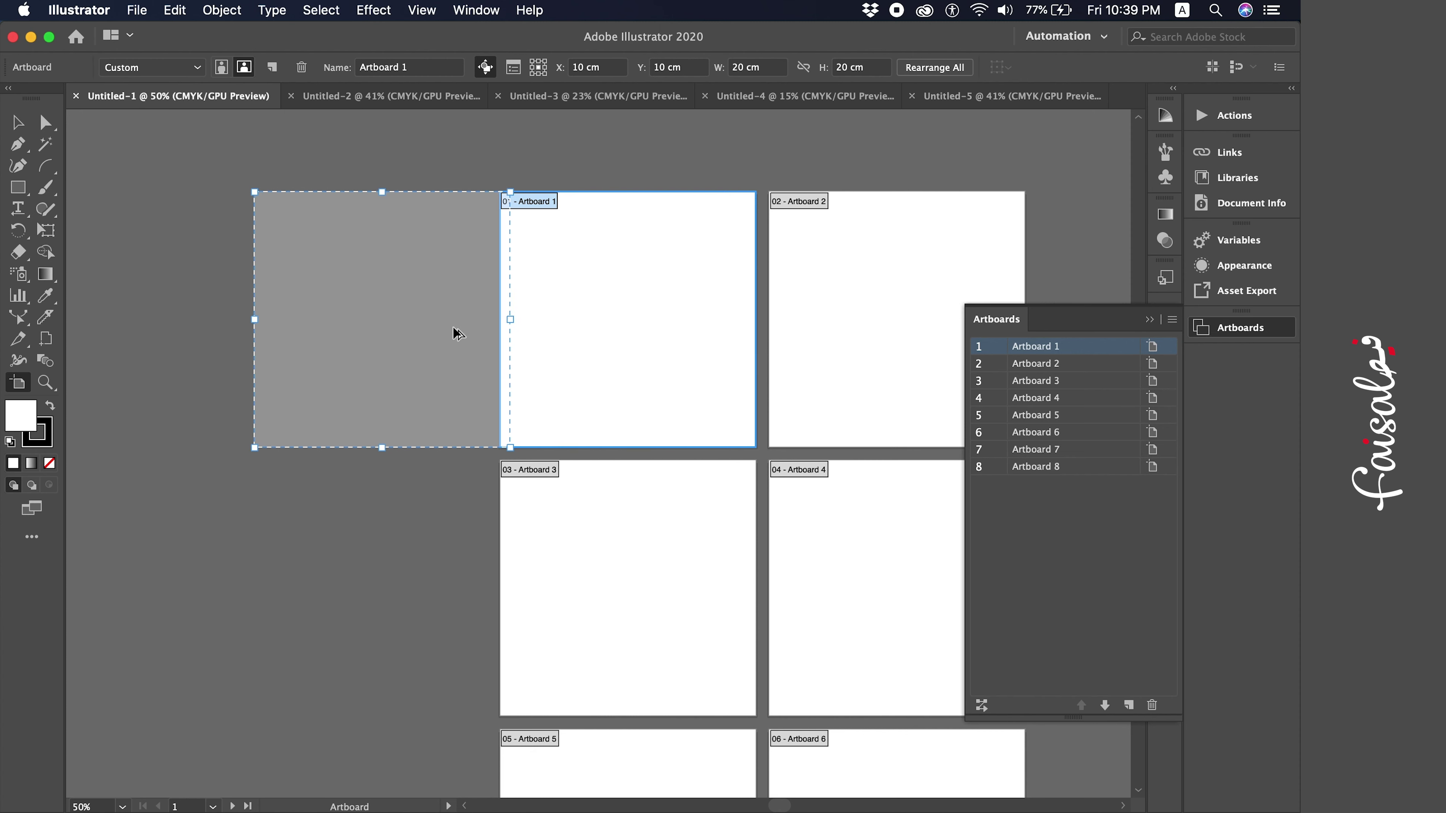
drag(440, 337, 387, 336)
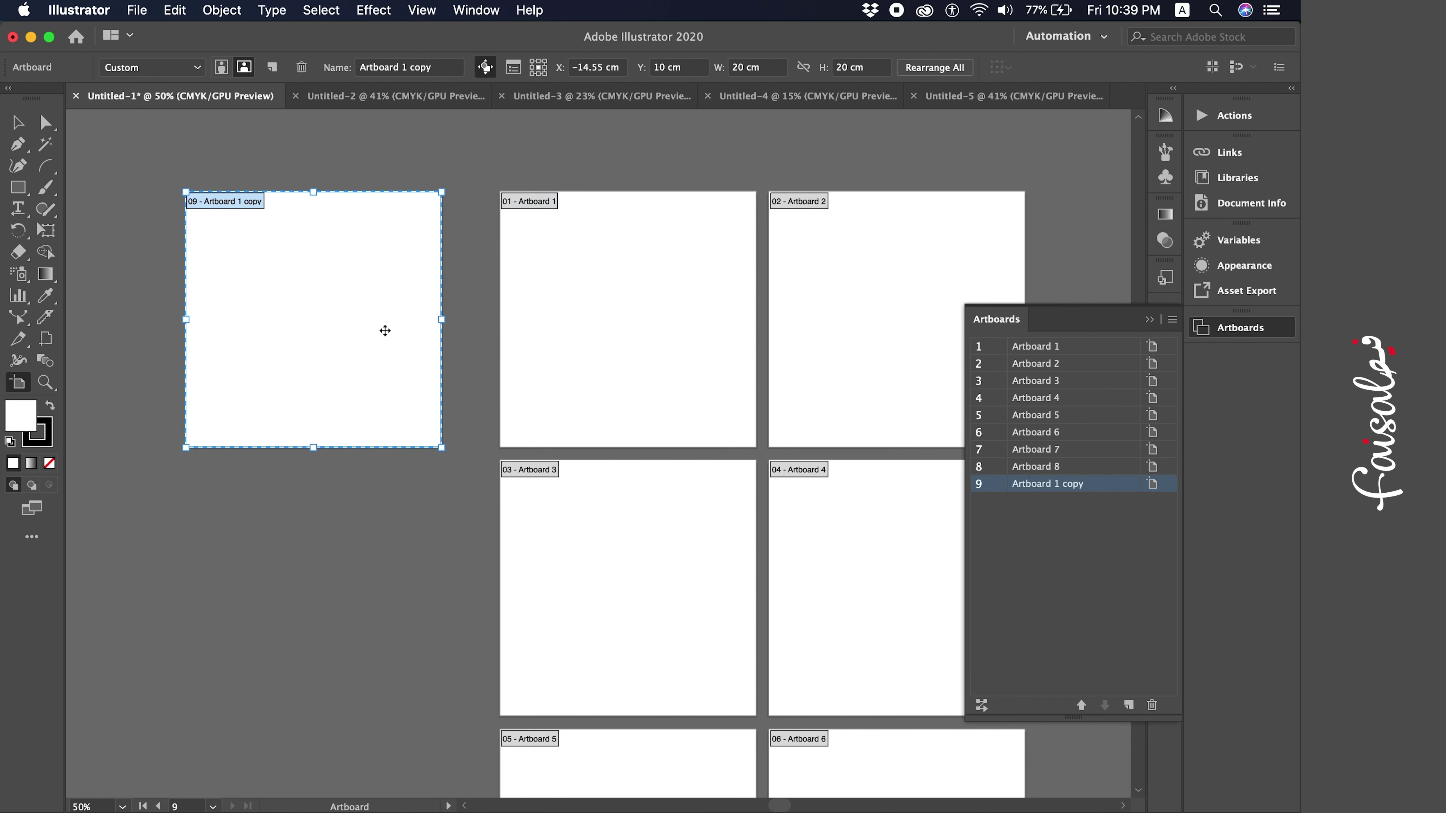
click(45, 122)
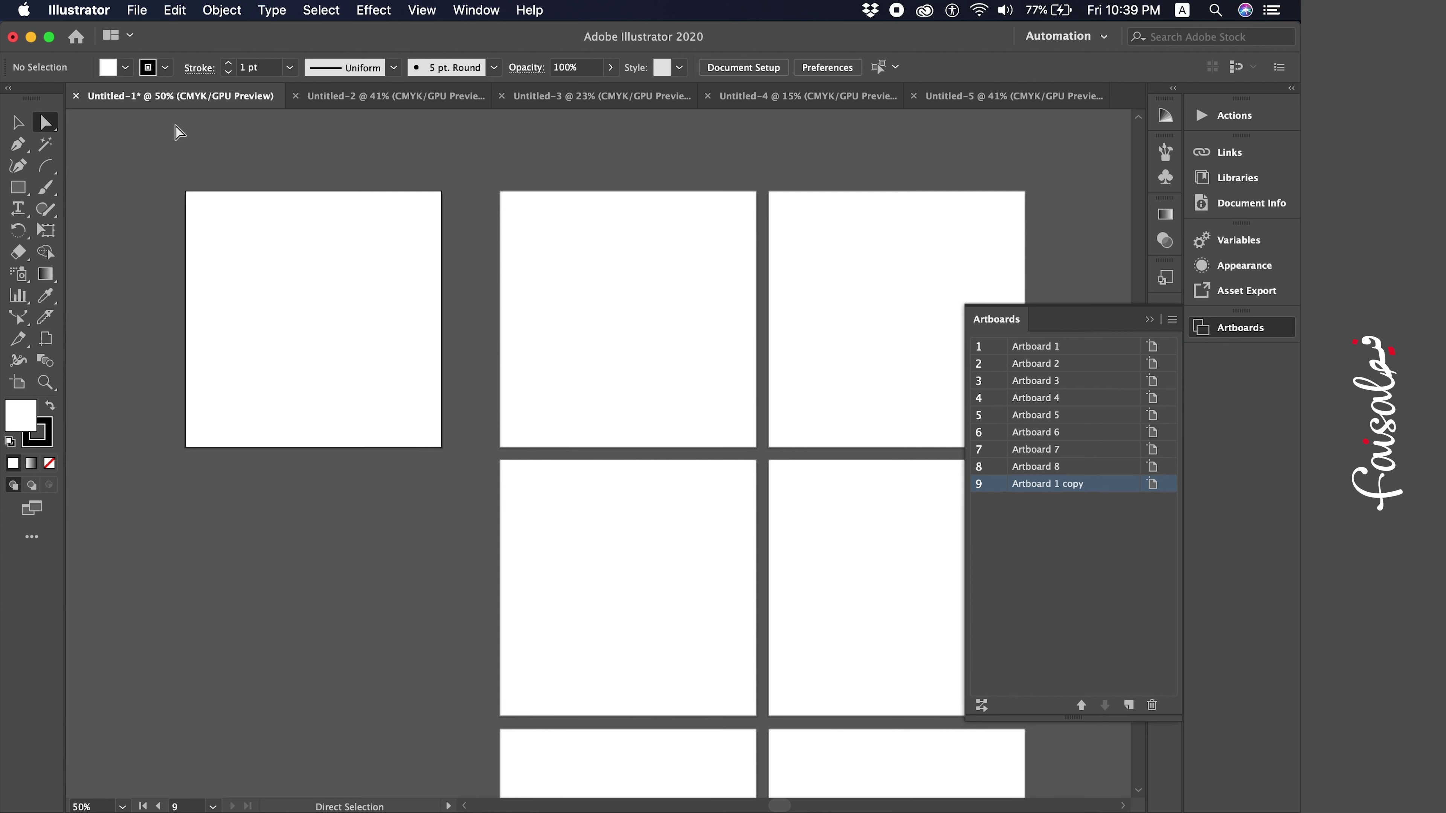
key(super+minus)
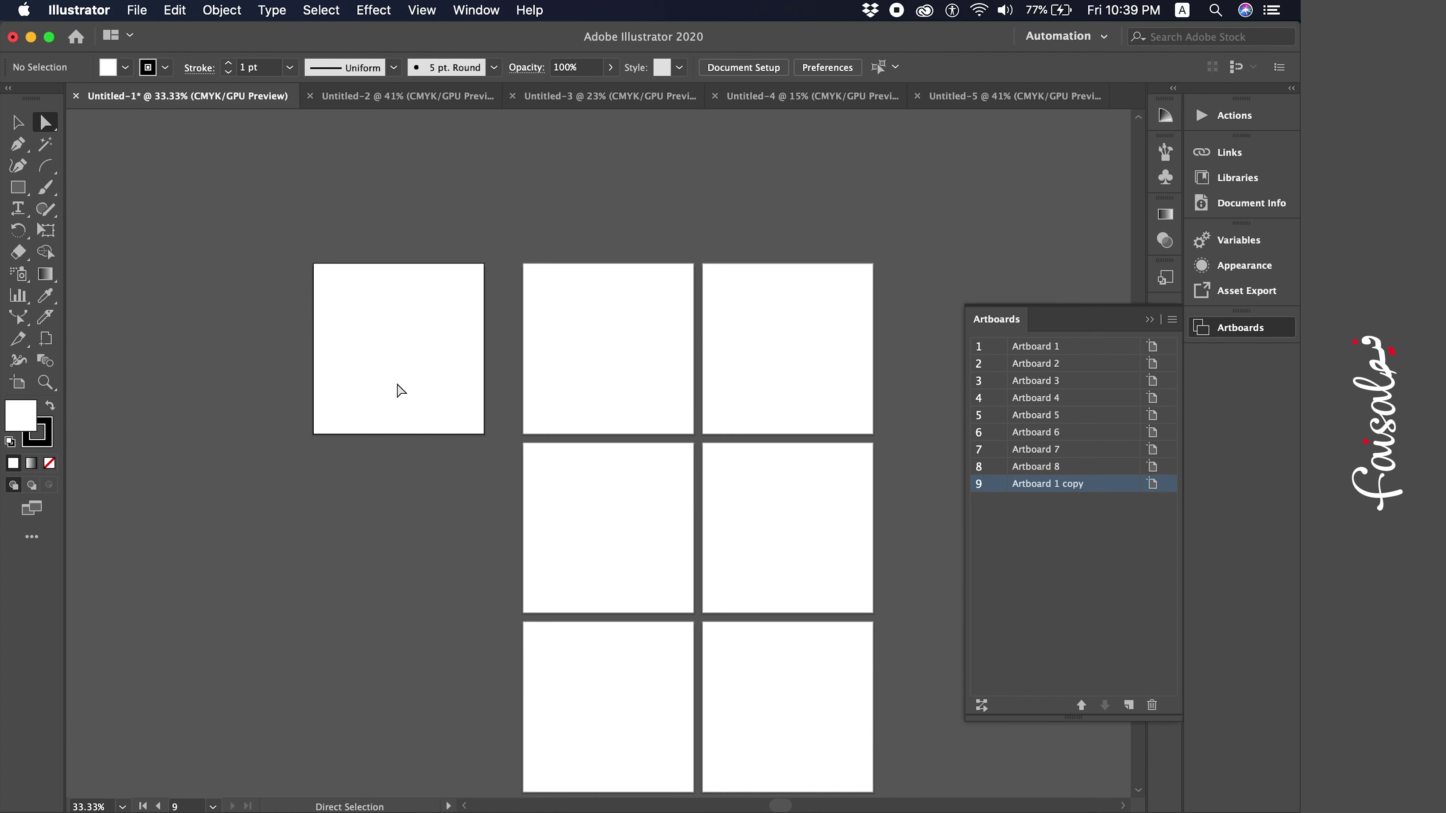
scroll(401, 391, down, 3)
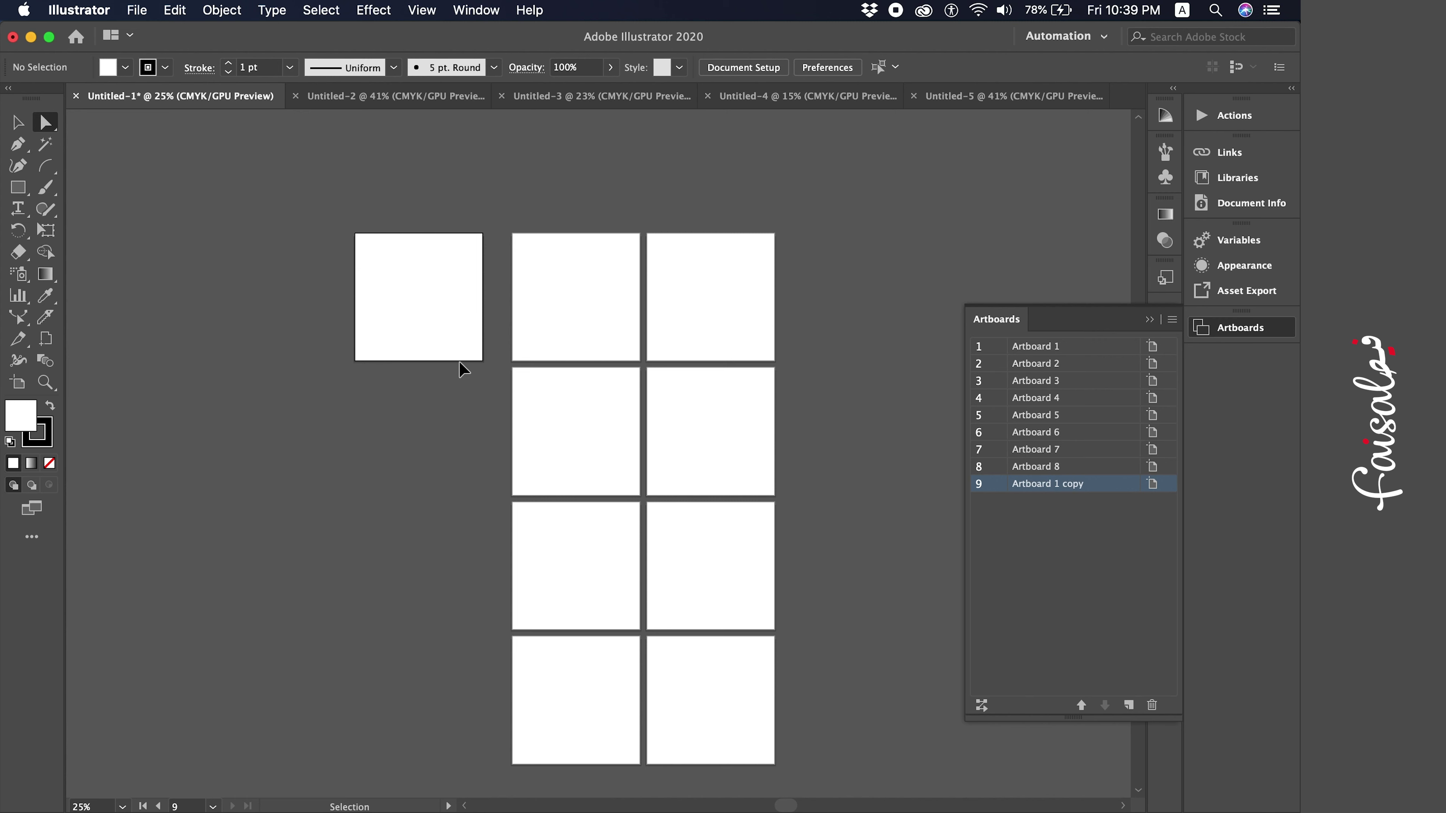
Zoom to 33.33% and nudge Artboard 1 copy slightly to the right
key(super+equal)
scroll(461, 368, up, 3)
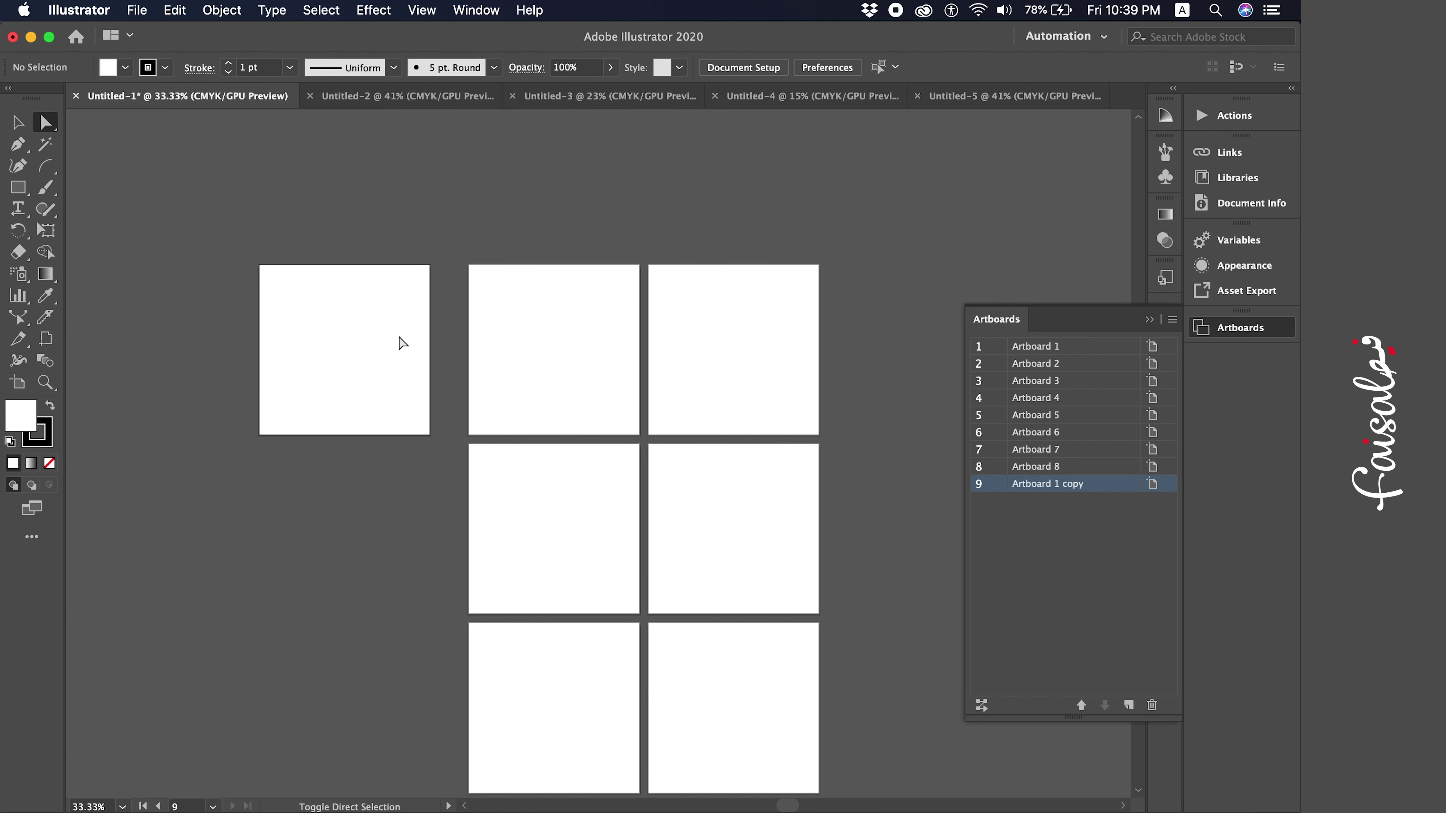
key(shift+o)
drag(329, 323, 357, 323)
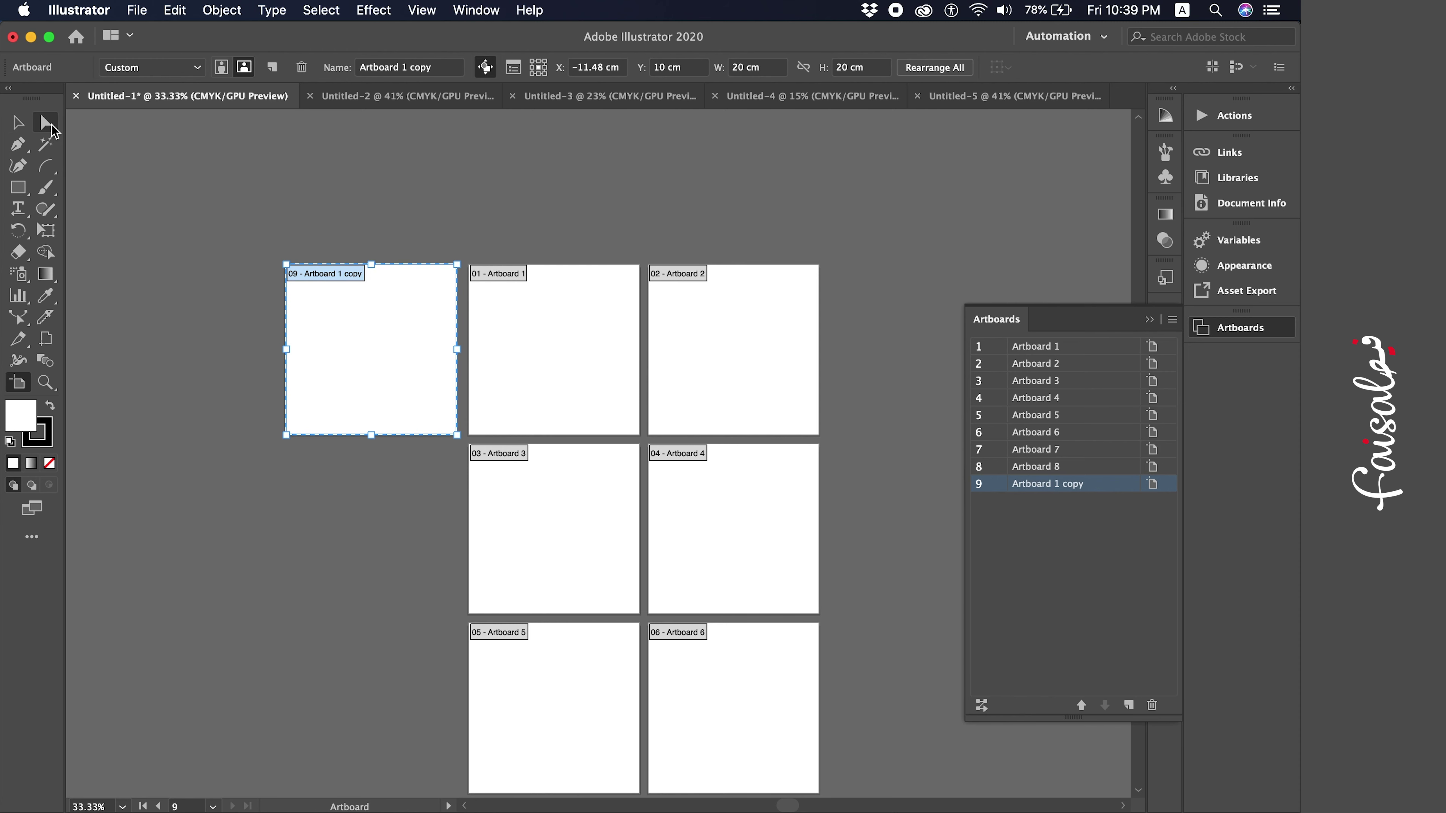
Move Artboard 1 copy to the top of the artboard order with Move Up
click(48, 123)
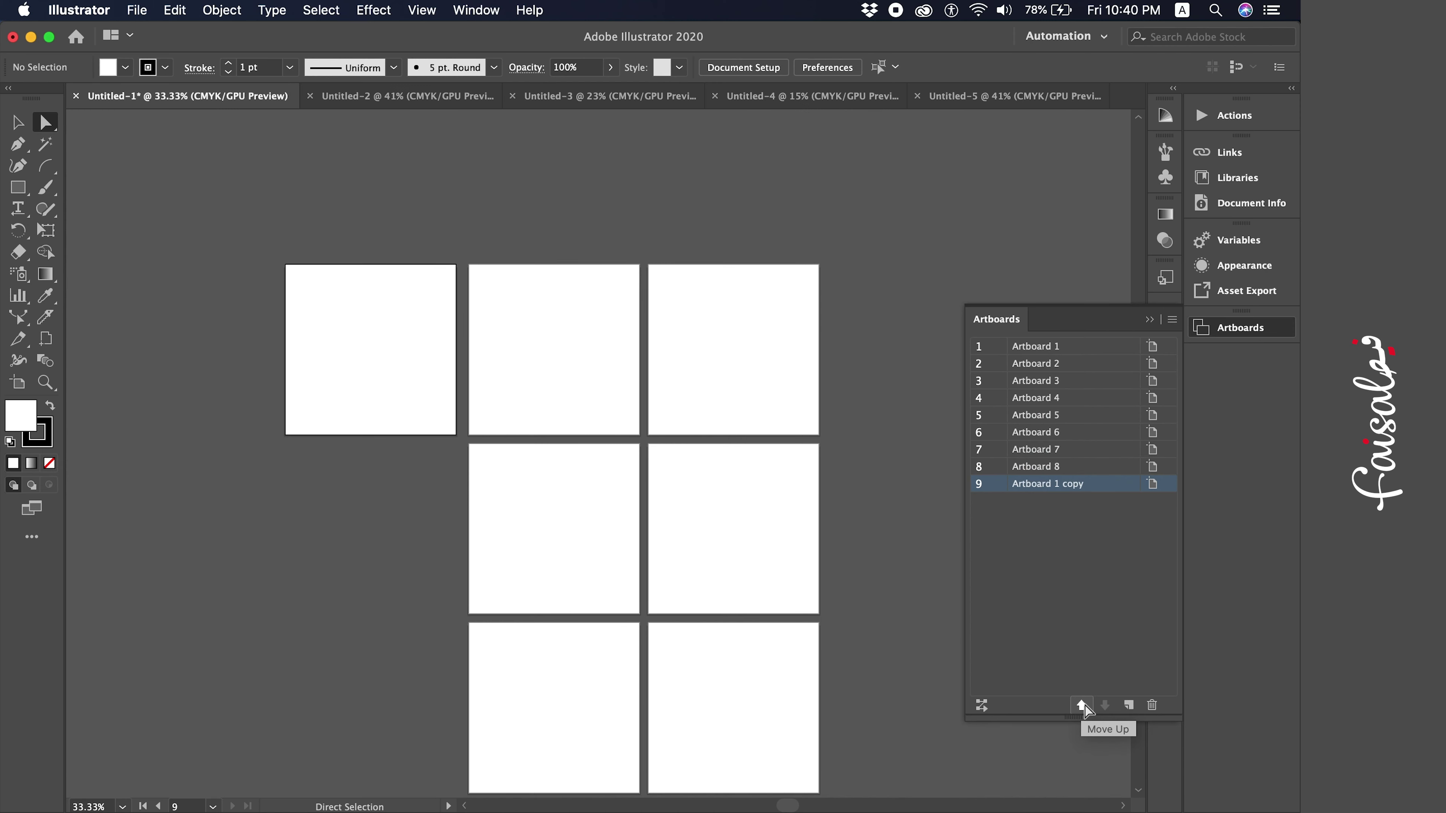
click(1081, 706)
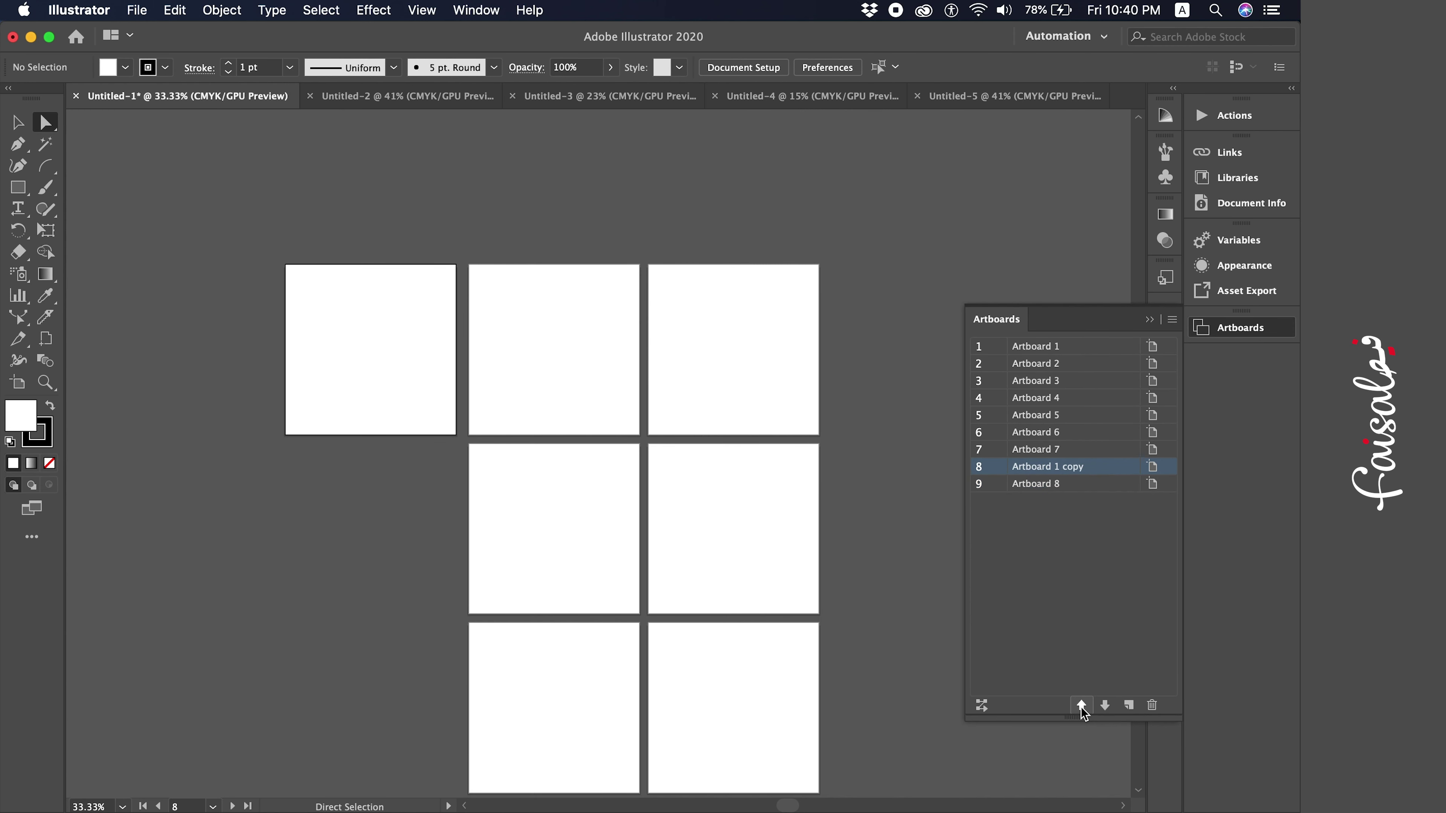
click(1081, 706)
click(1081, 706)
click(1081, 706)
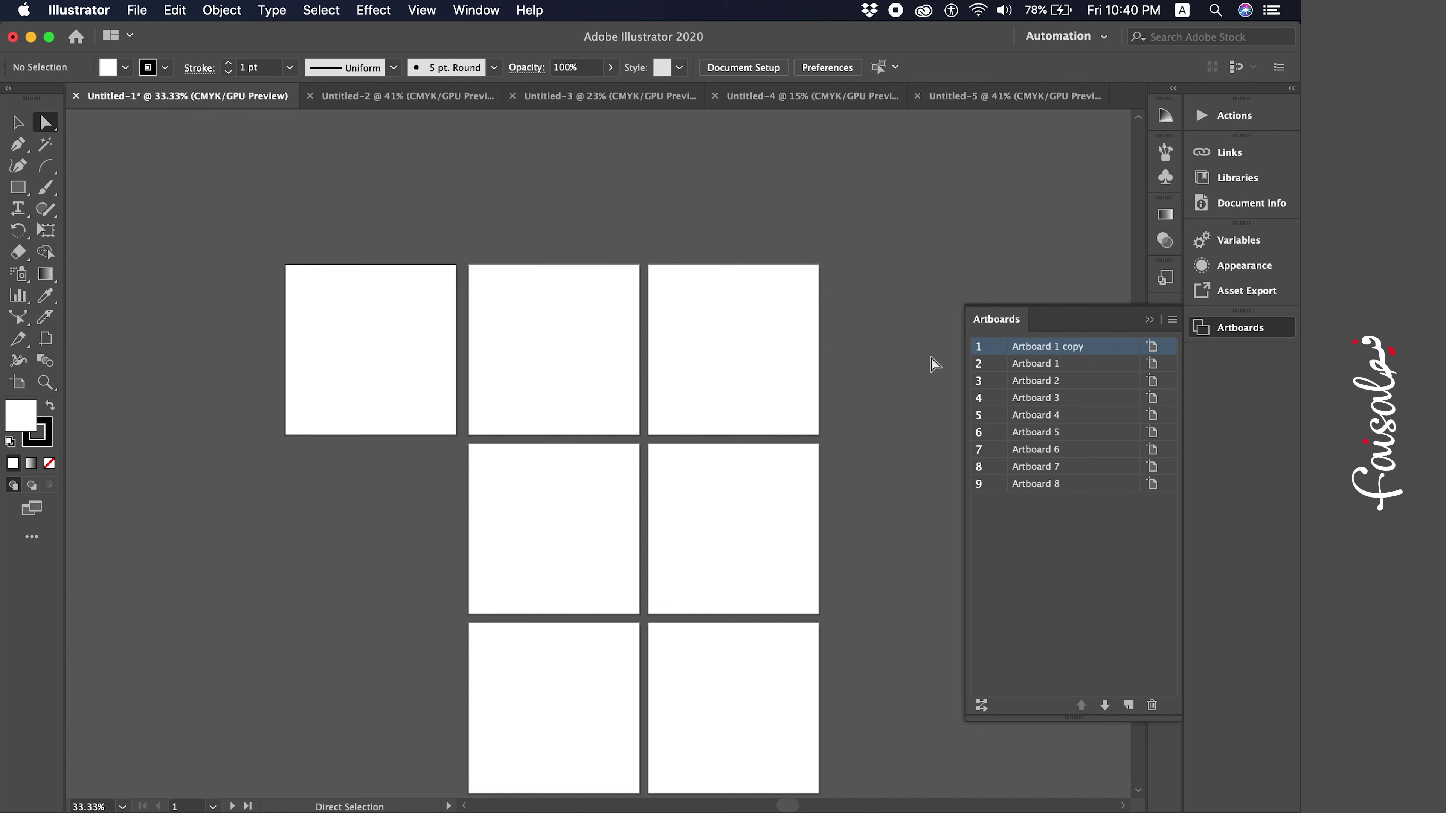
Cycle through the artboards, leaving Artboard 1 copy as the active artboard
click(512, 285)
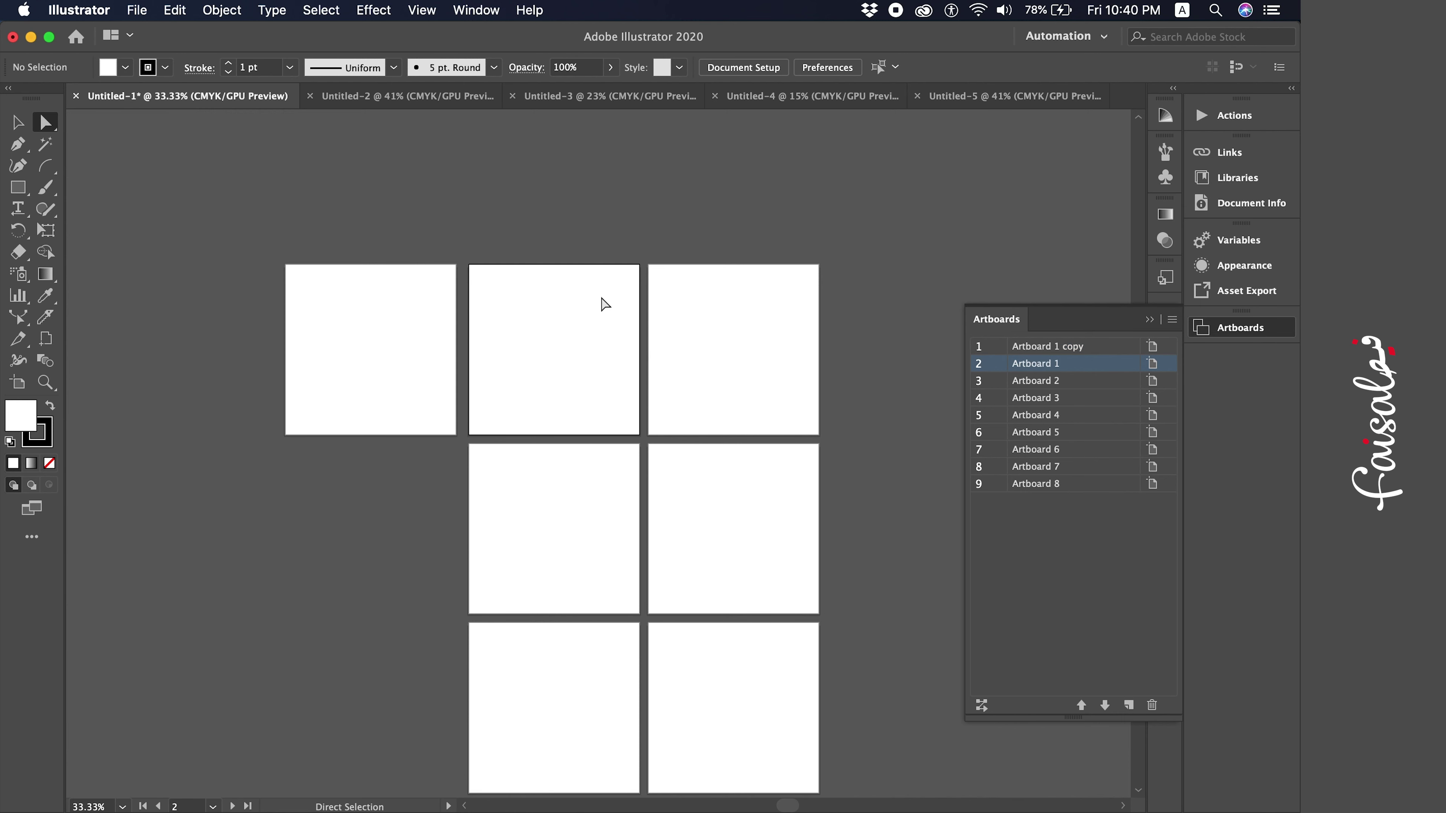
click(721, 325)
click(550, 365)
click(425, 332)
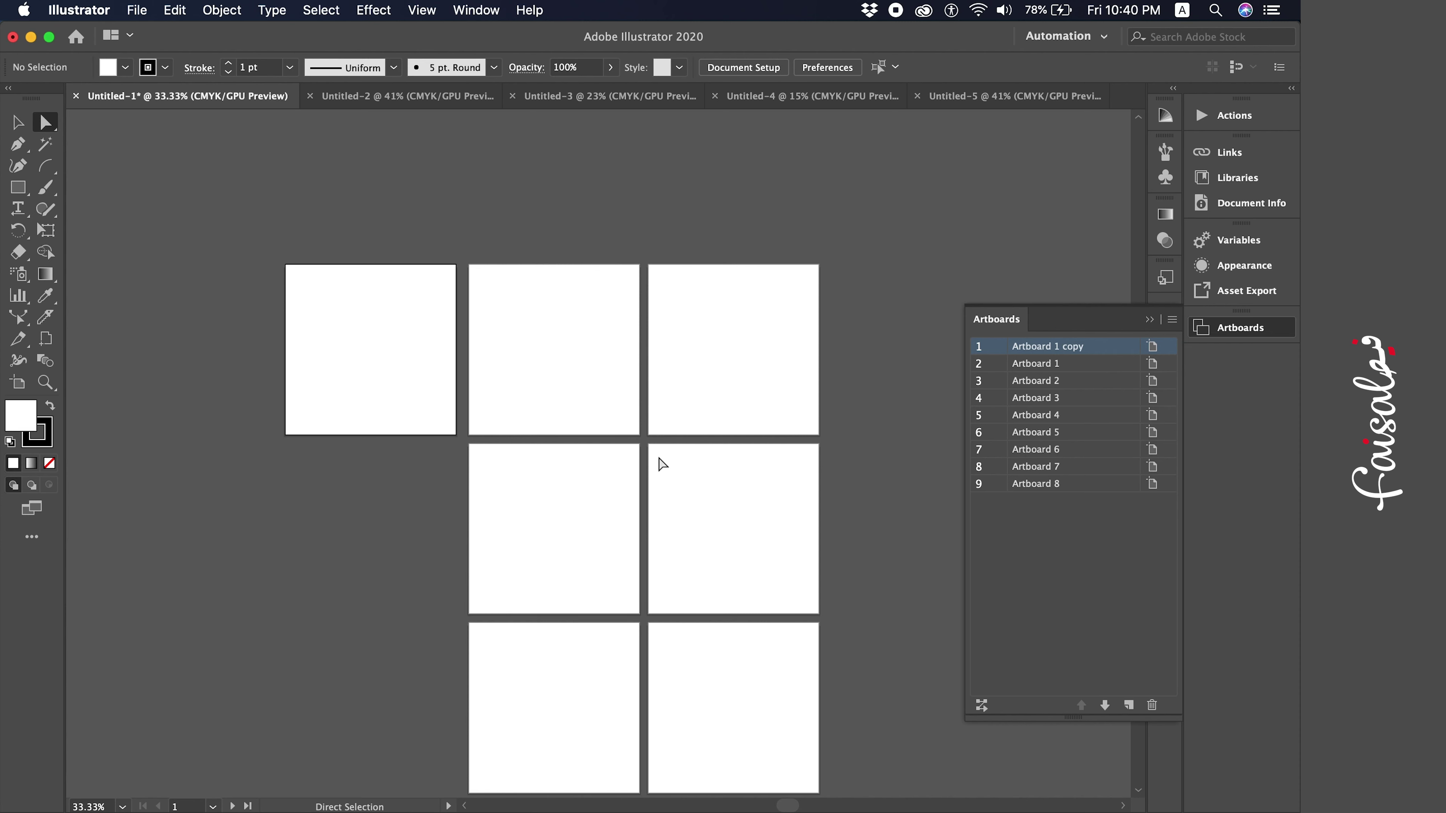
scroll(658, 462, right, 5)
click(503, 398)
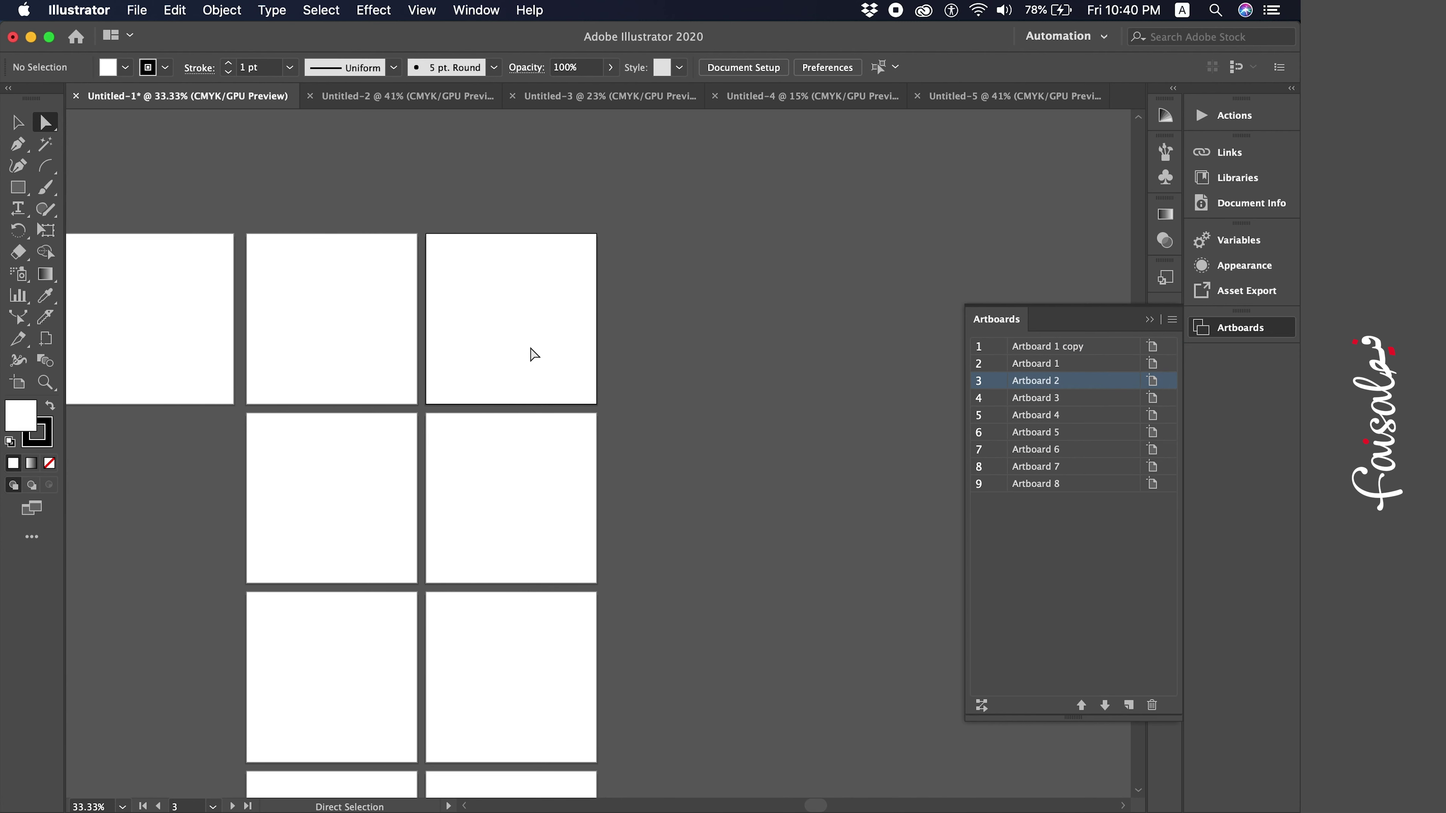
key(v)
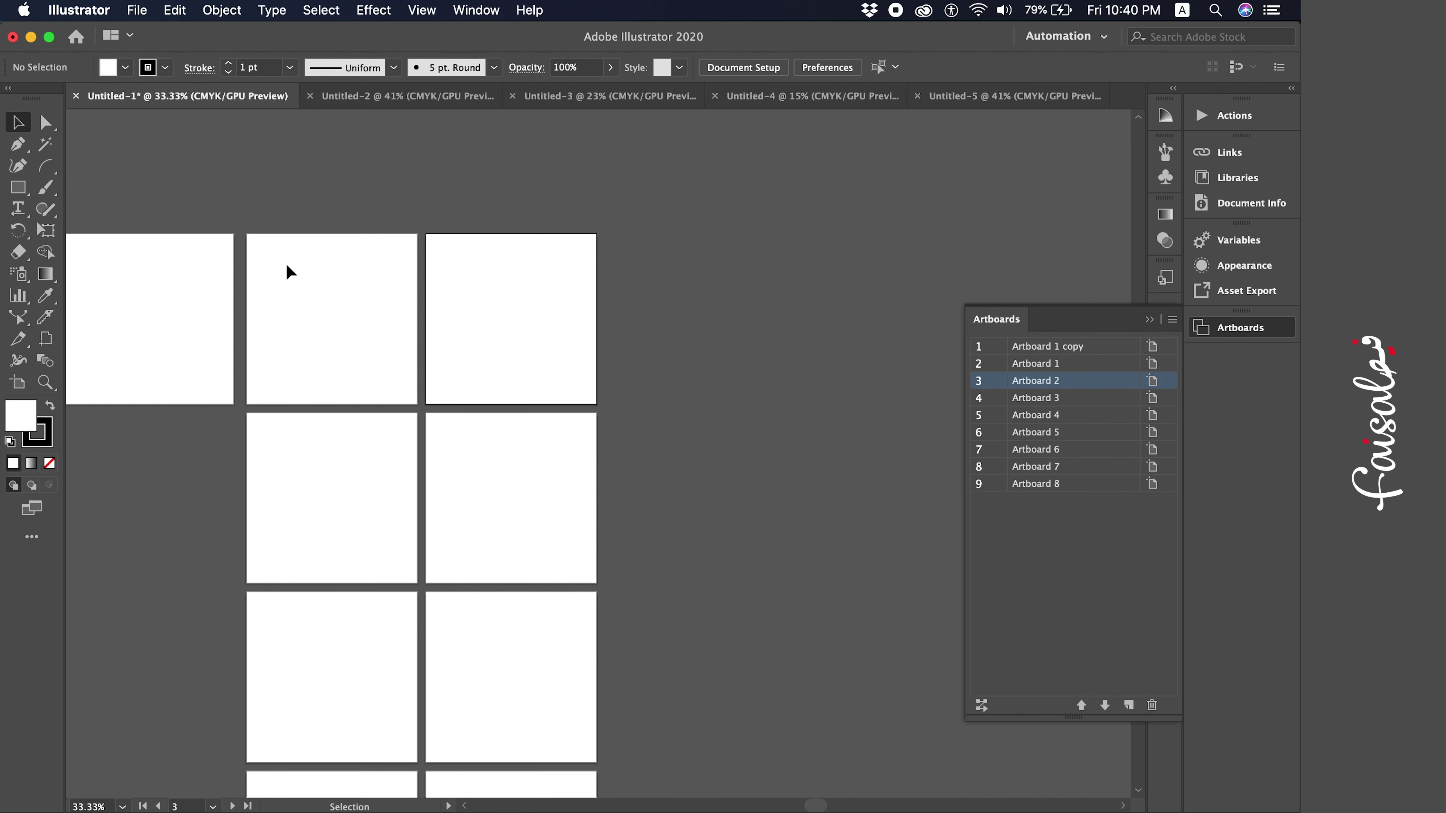
scroll(244, 296, left, 5)
click(320, 298)
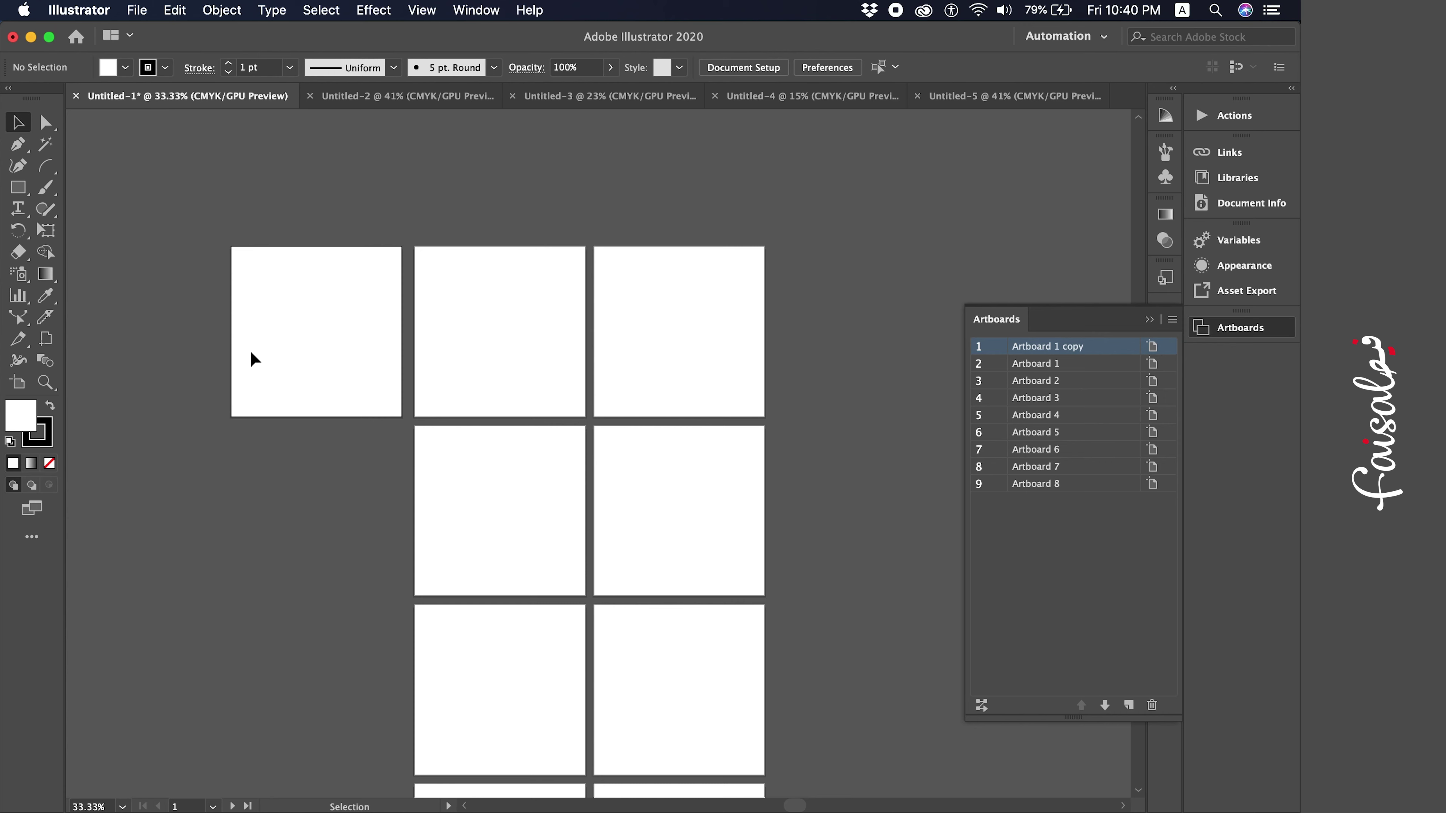
double_click(20, 391)
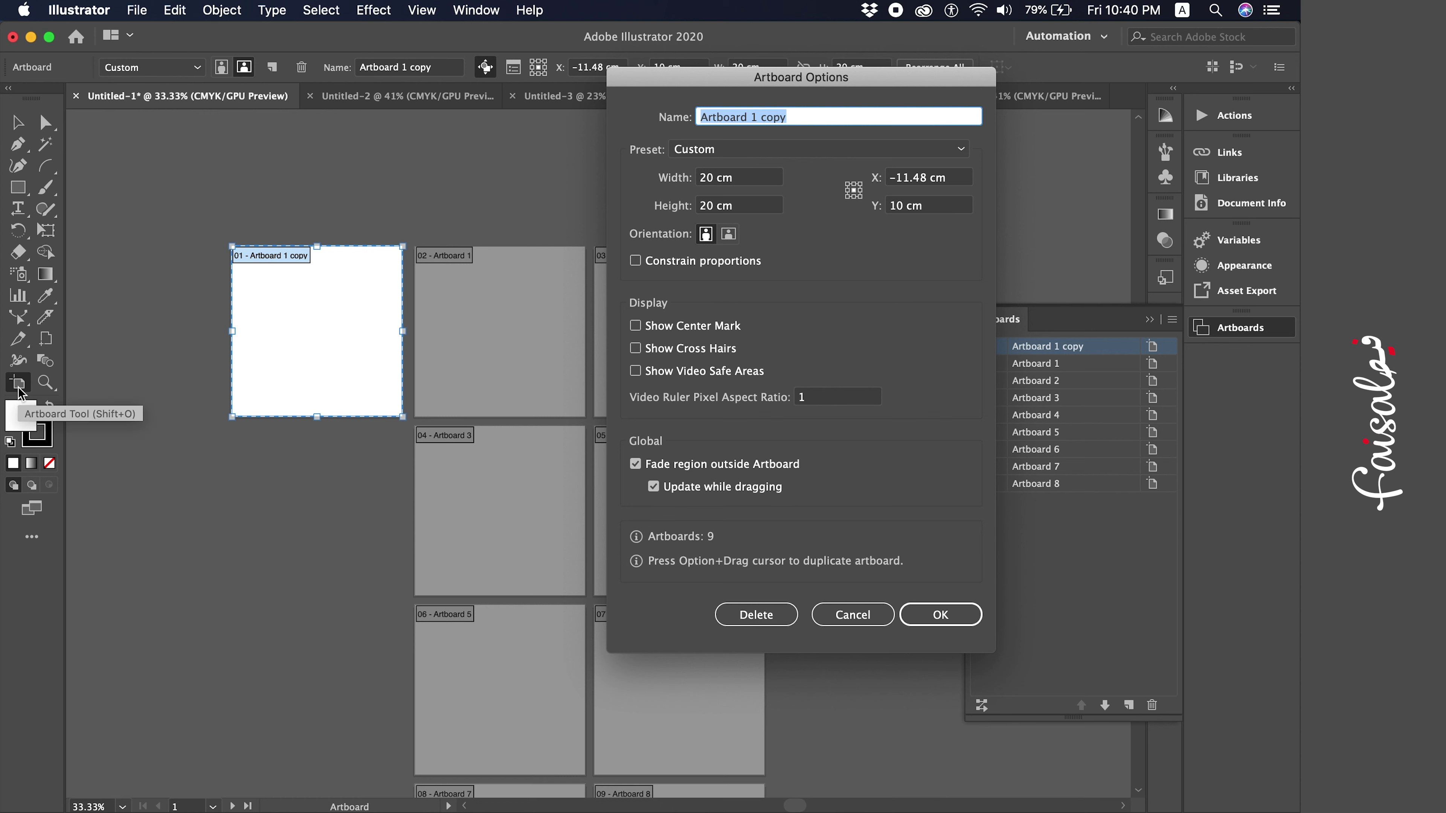
Rename the first artboard to the user's name followed by 1
click(796, 119)
triple_click(796, 119)
text(Faisal 1)
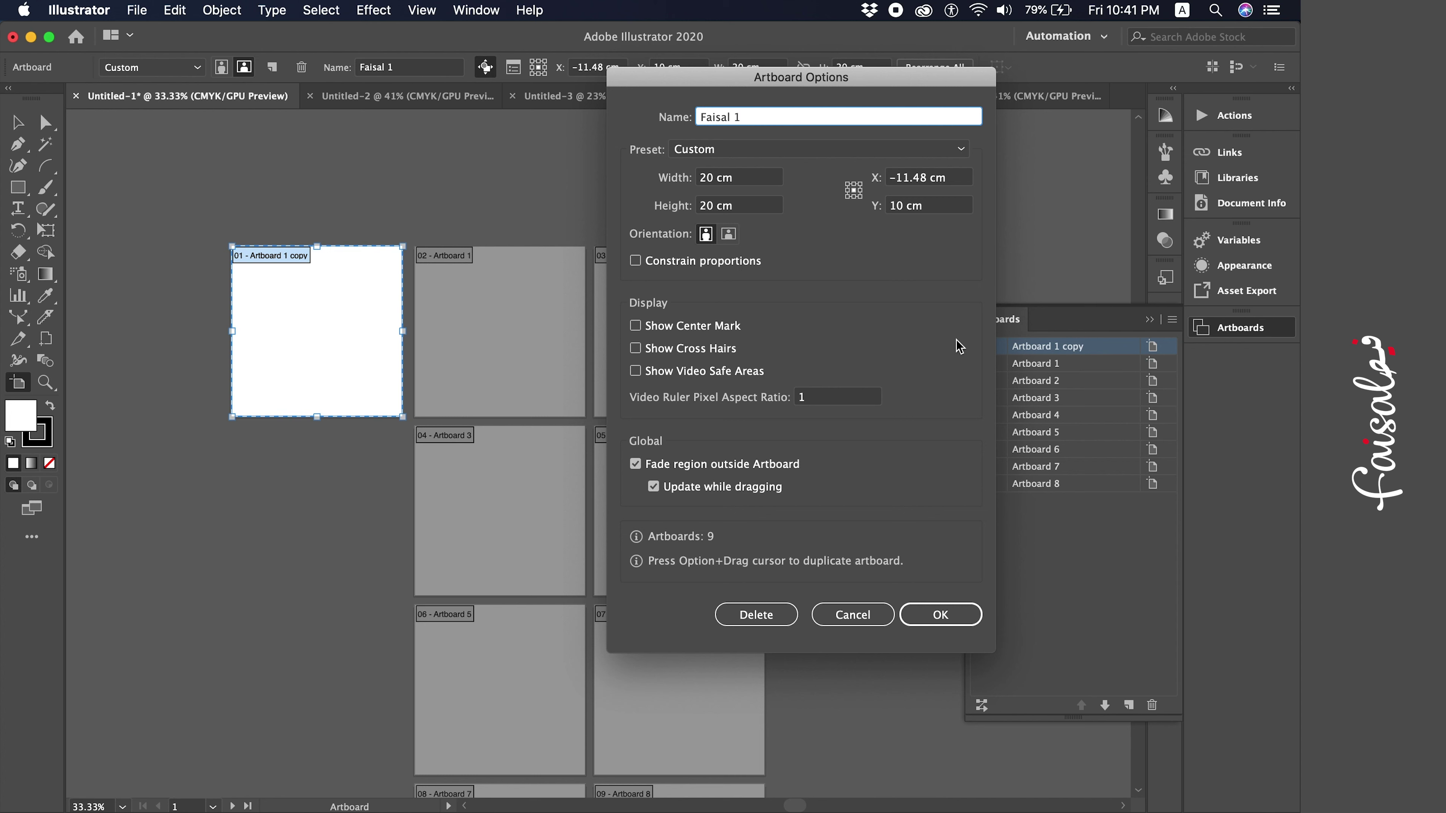
click(939, 612)
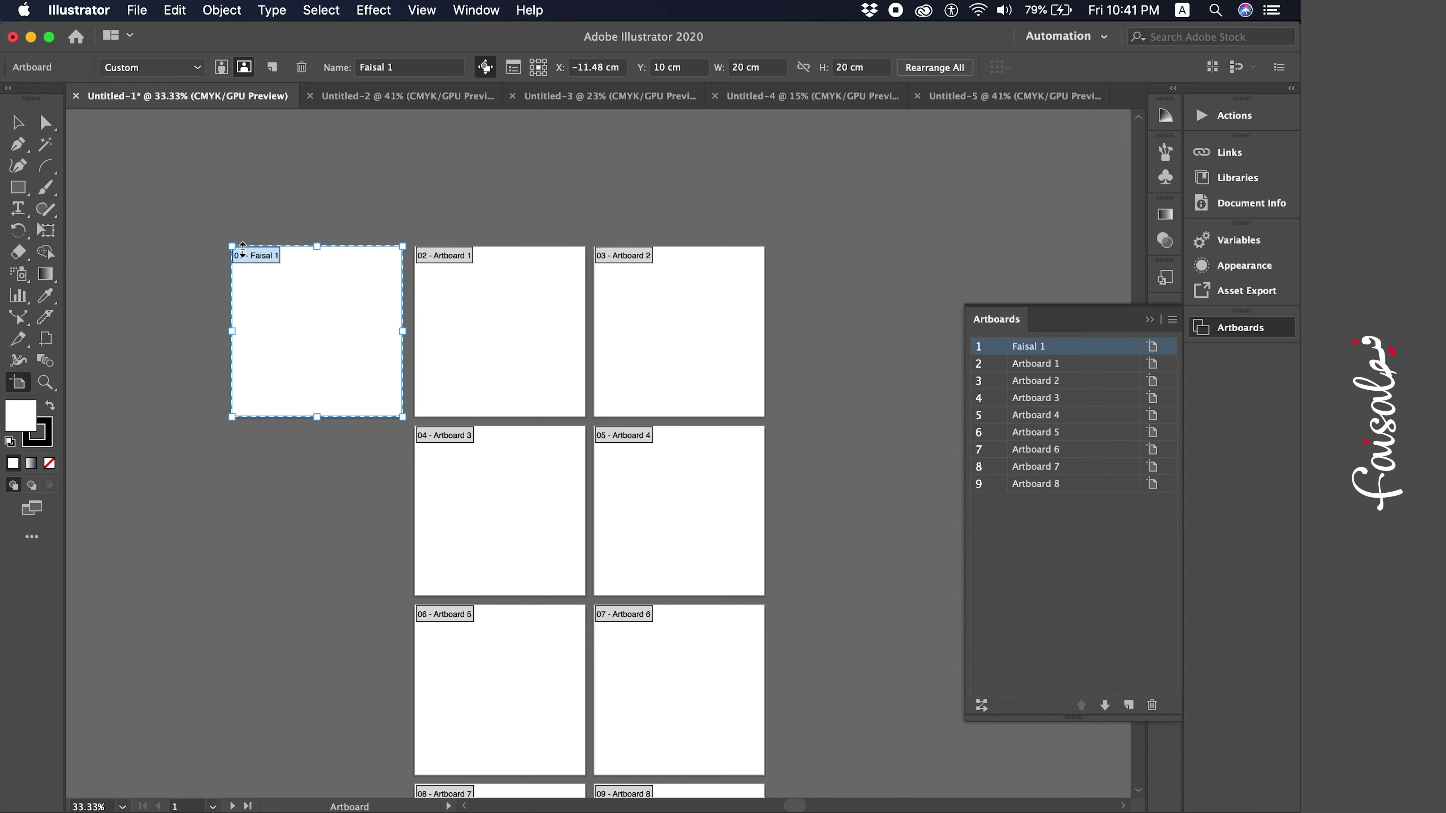
Rename the second artboard to the user's name followed by 2
click(487, 301)
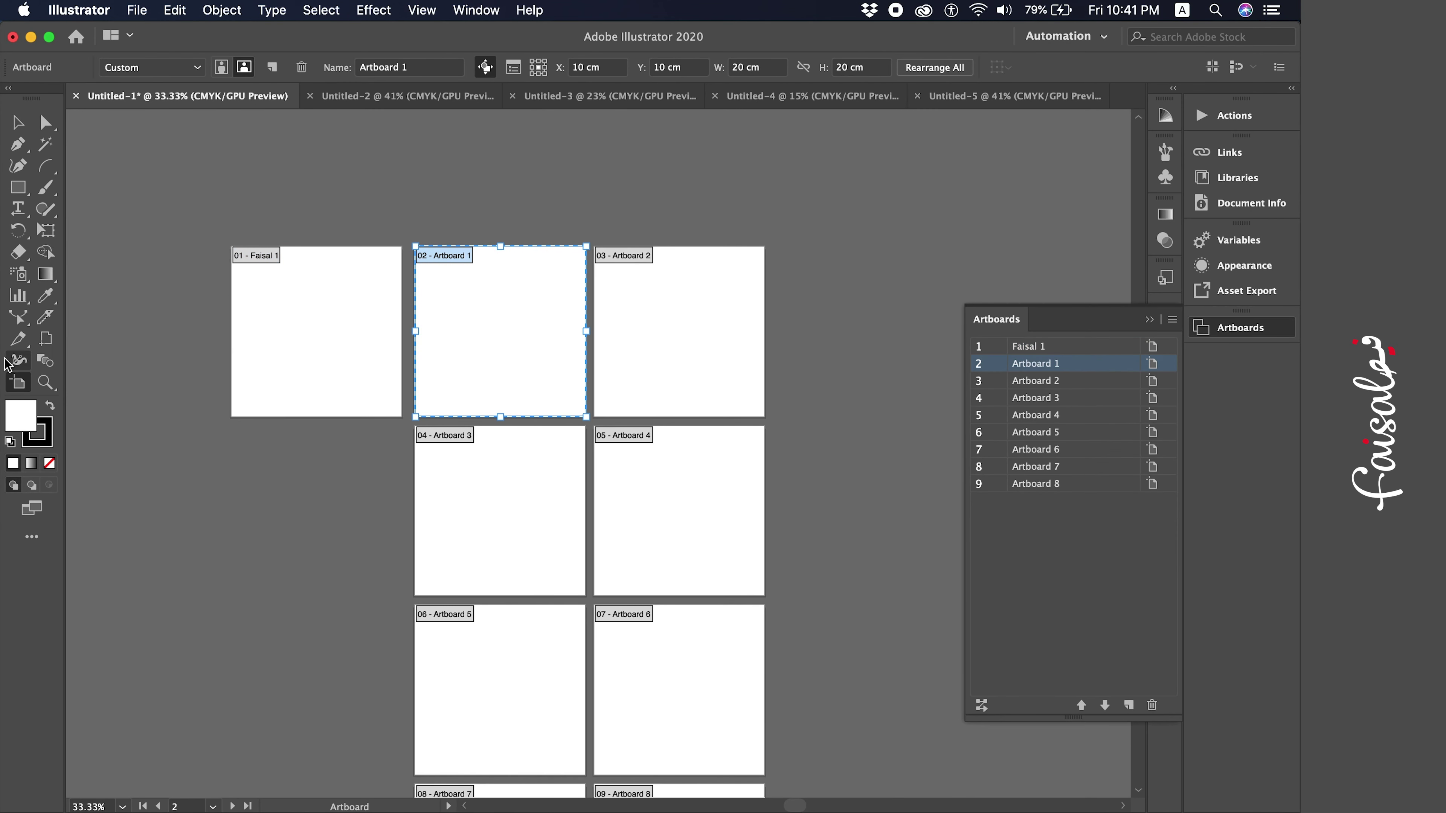
double_click(18, 383)
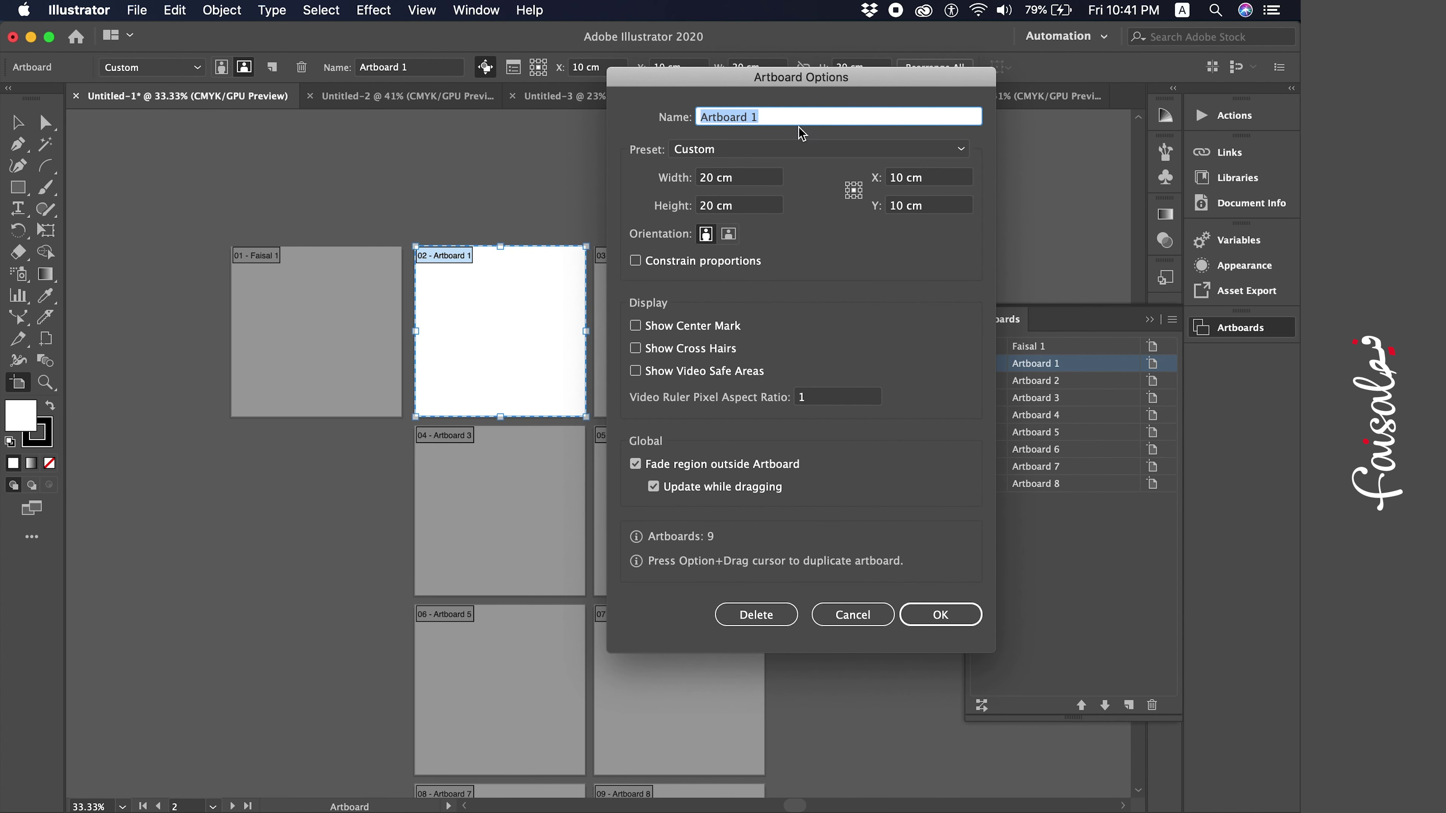
text(Faisal 2)
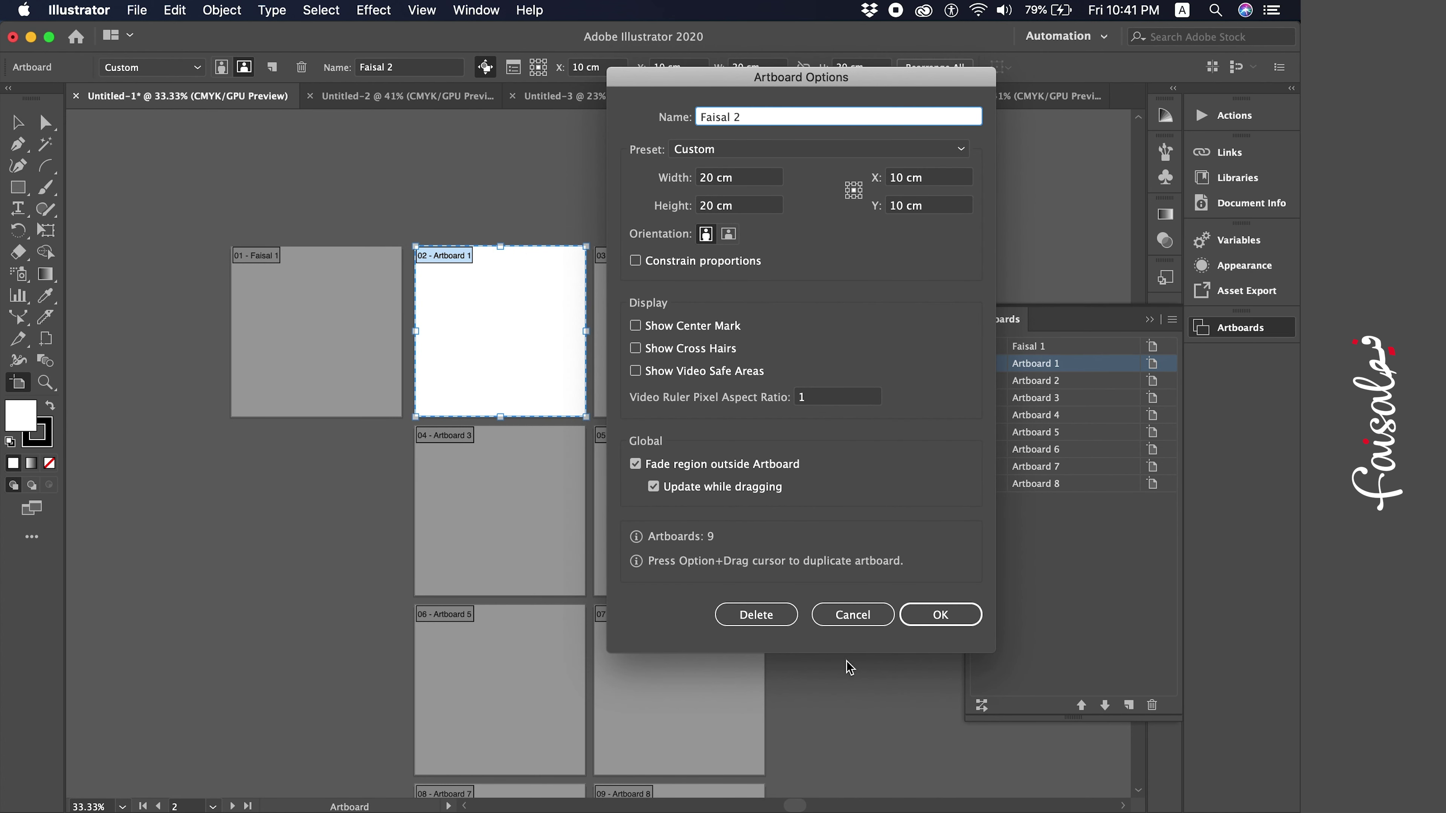
click(948, 608)
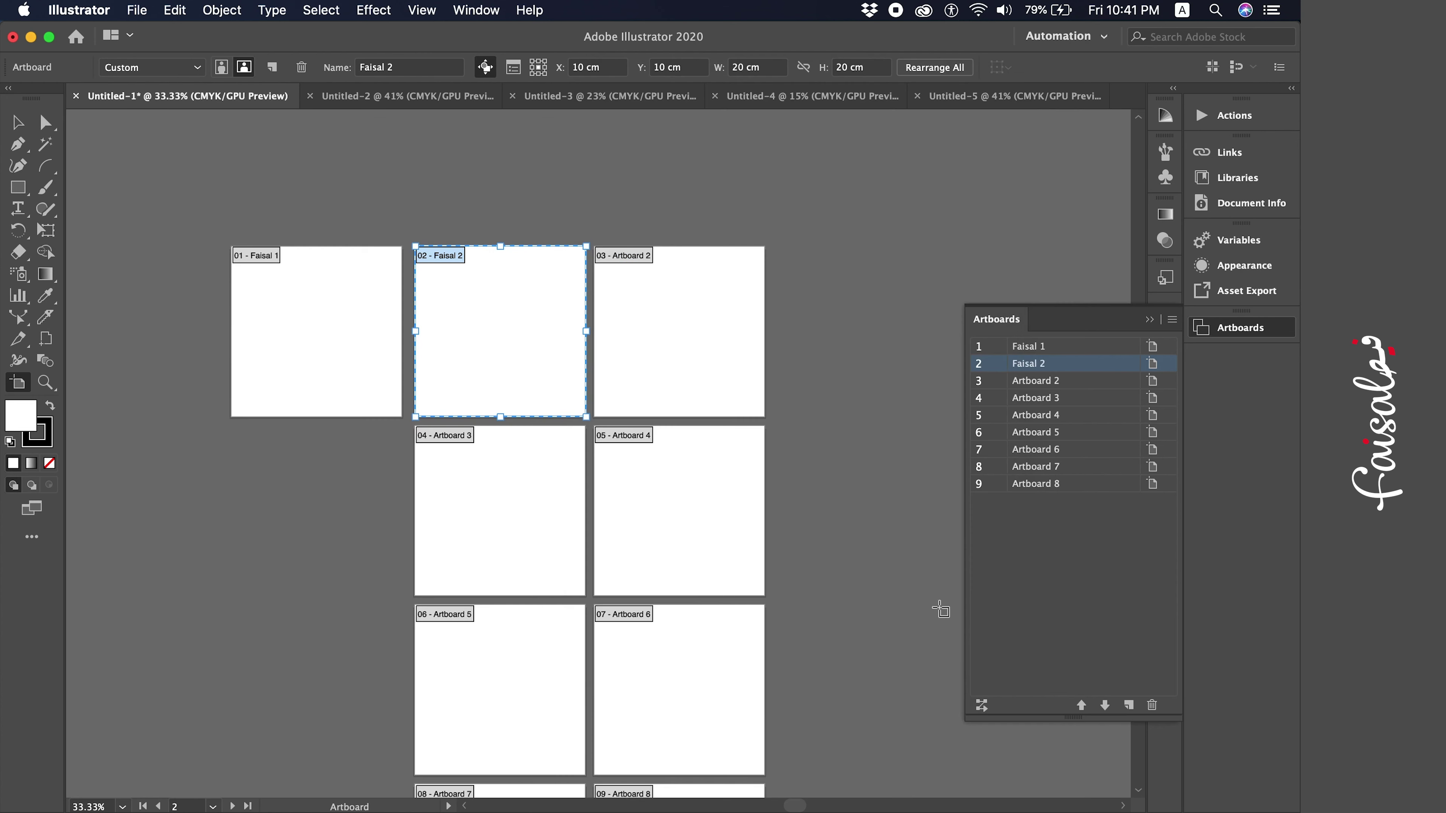
key(Escape)
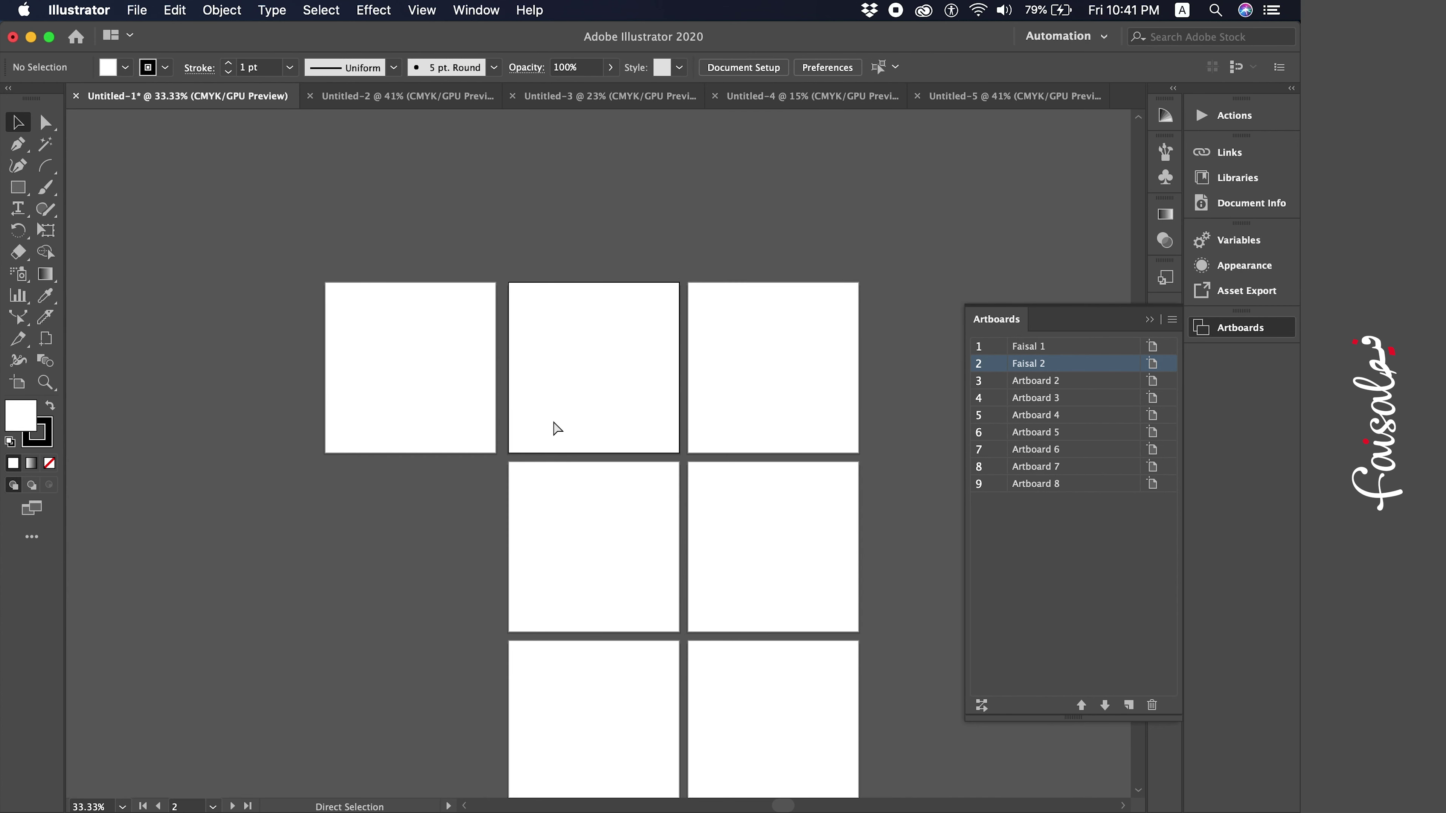
Zoom in and select the second artboard with the Artboard tool
key(super+equal)
scroll(550, 434, up, 2)
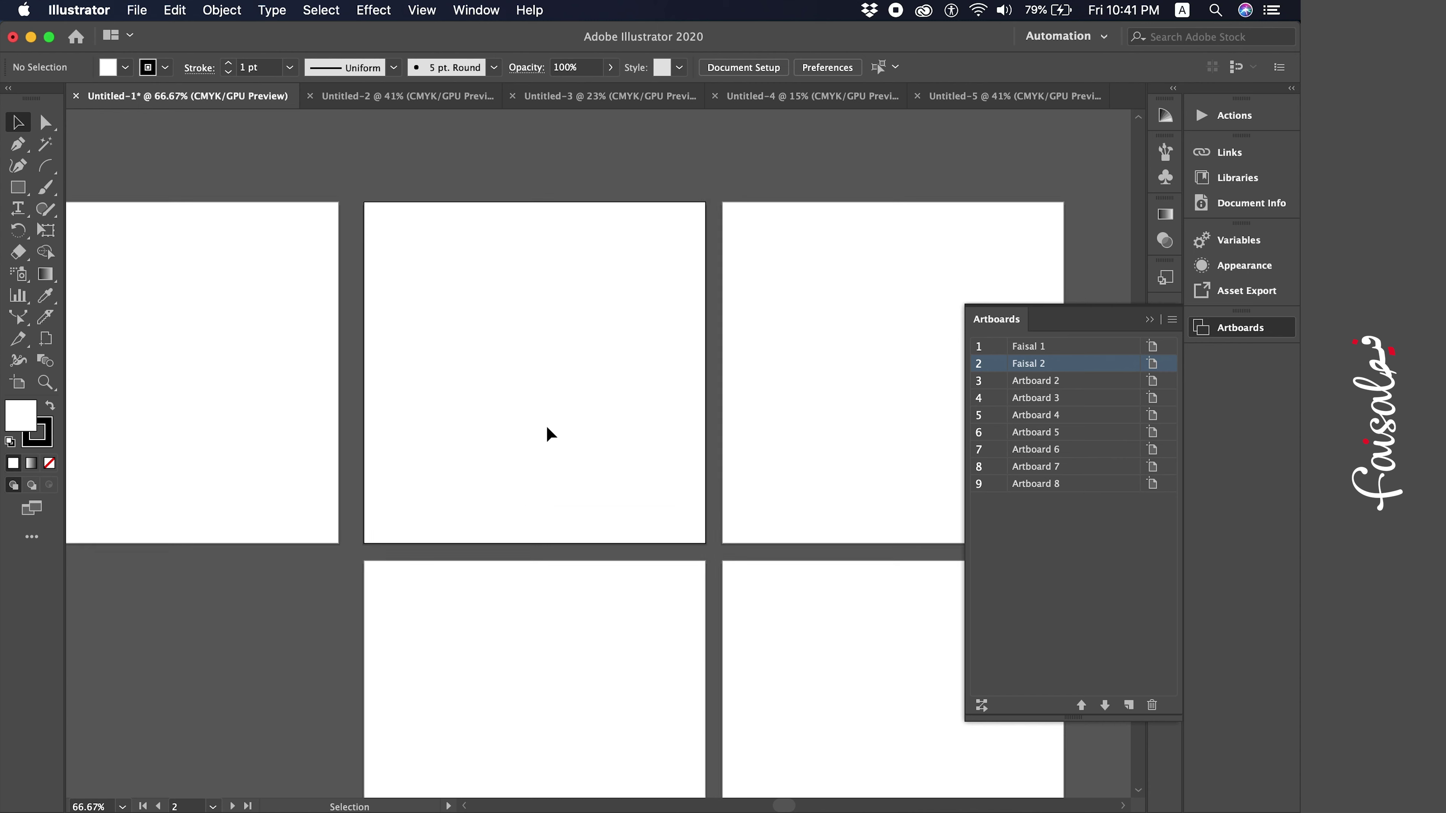
click(17, 382)
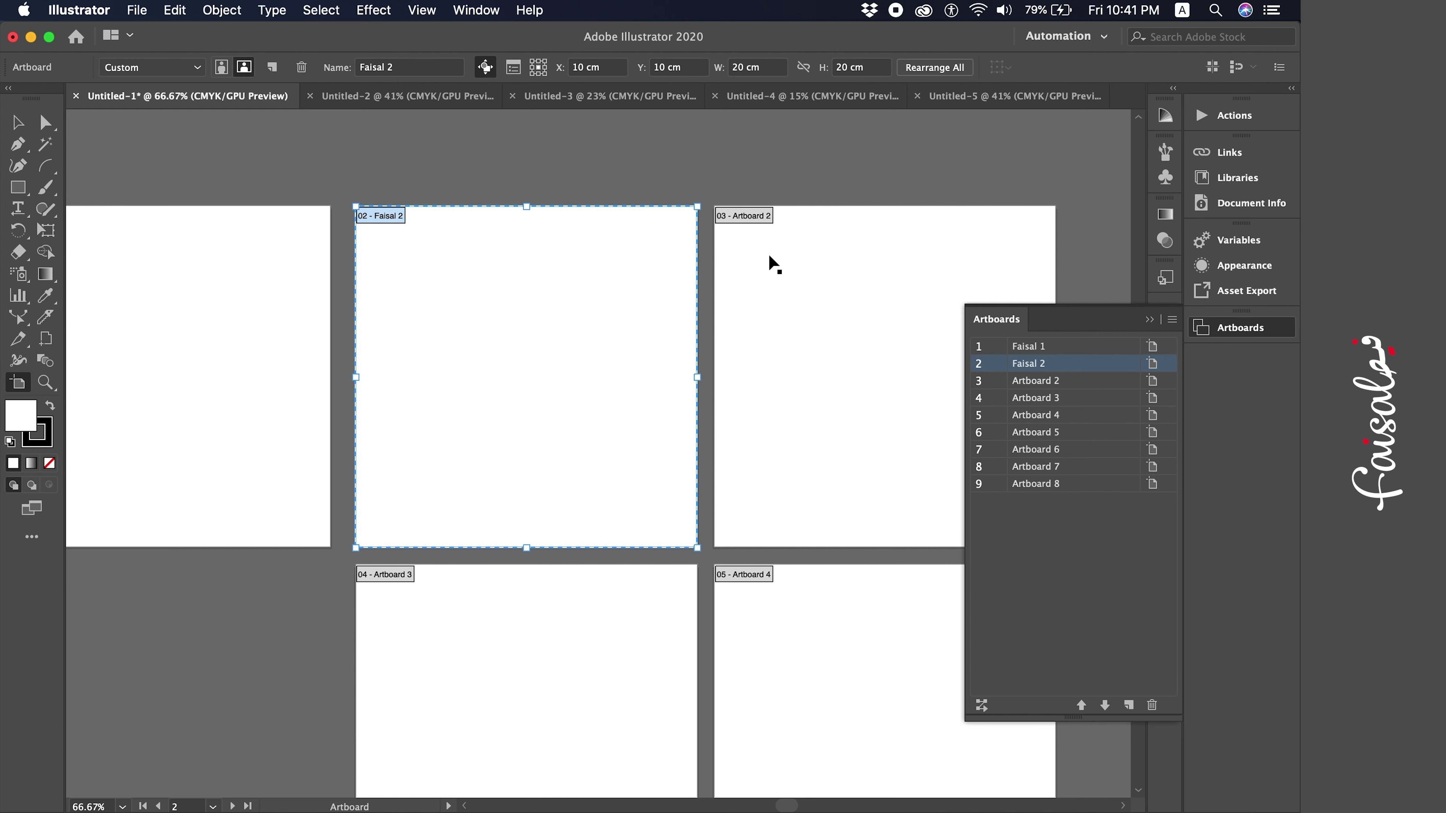
click(831, 256)
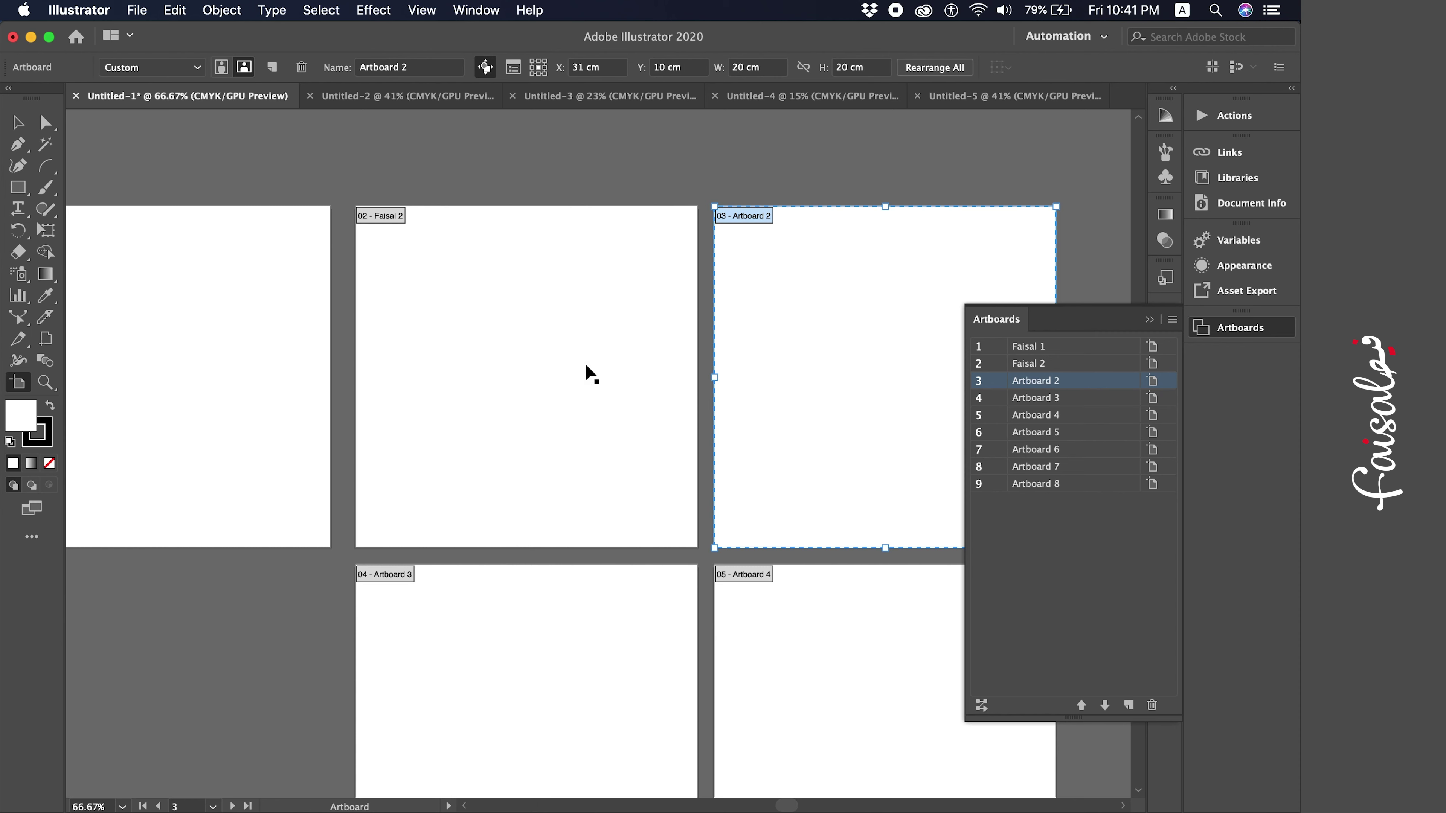
click(508, 324)
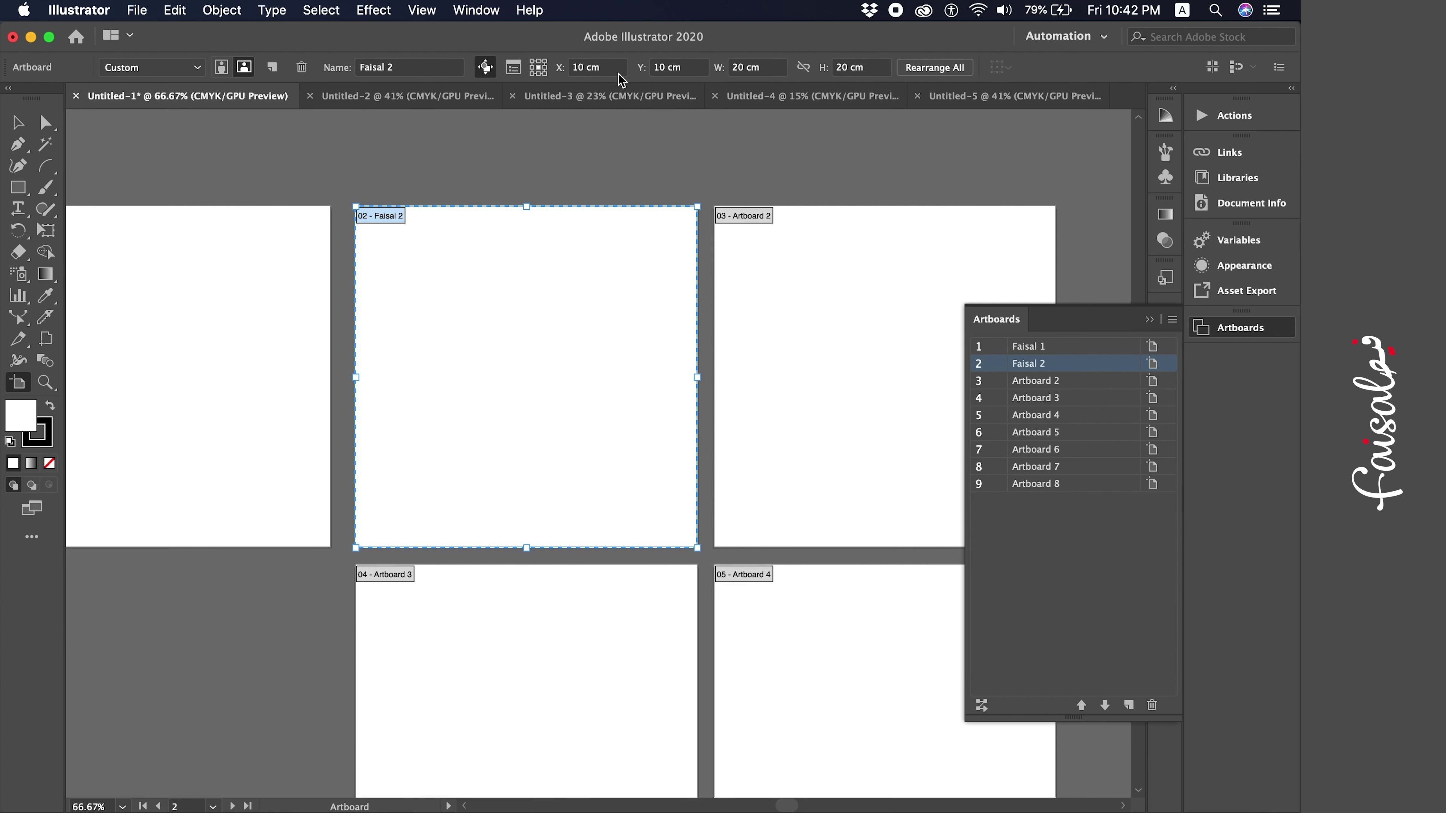
Review the second artboard's options without changes, then reopen Artboard Options
click(514, 68)
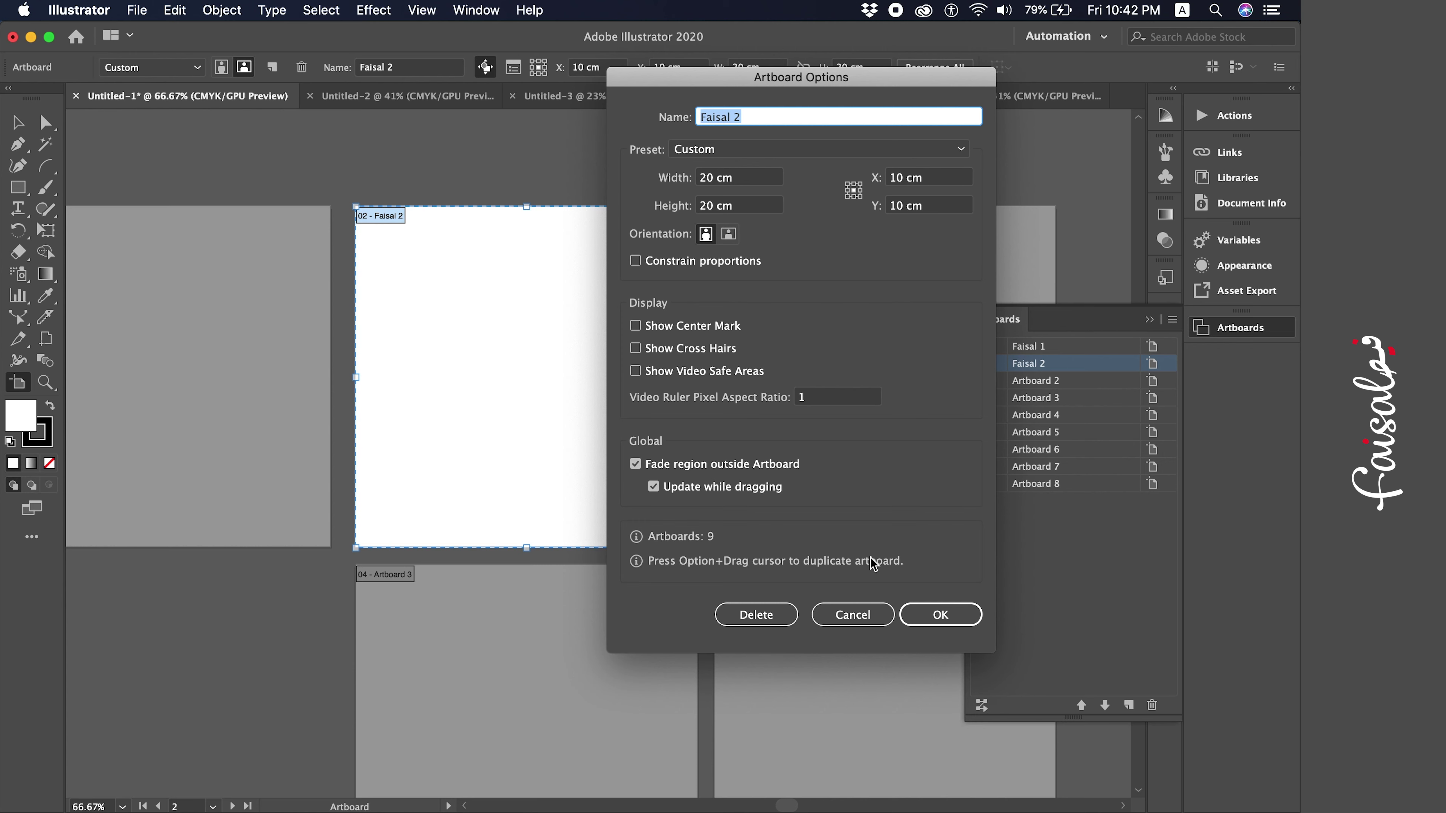
click(862, 622)
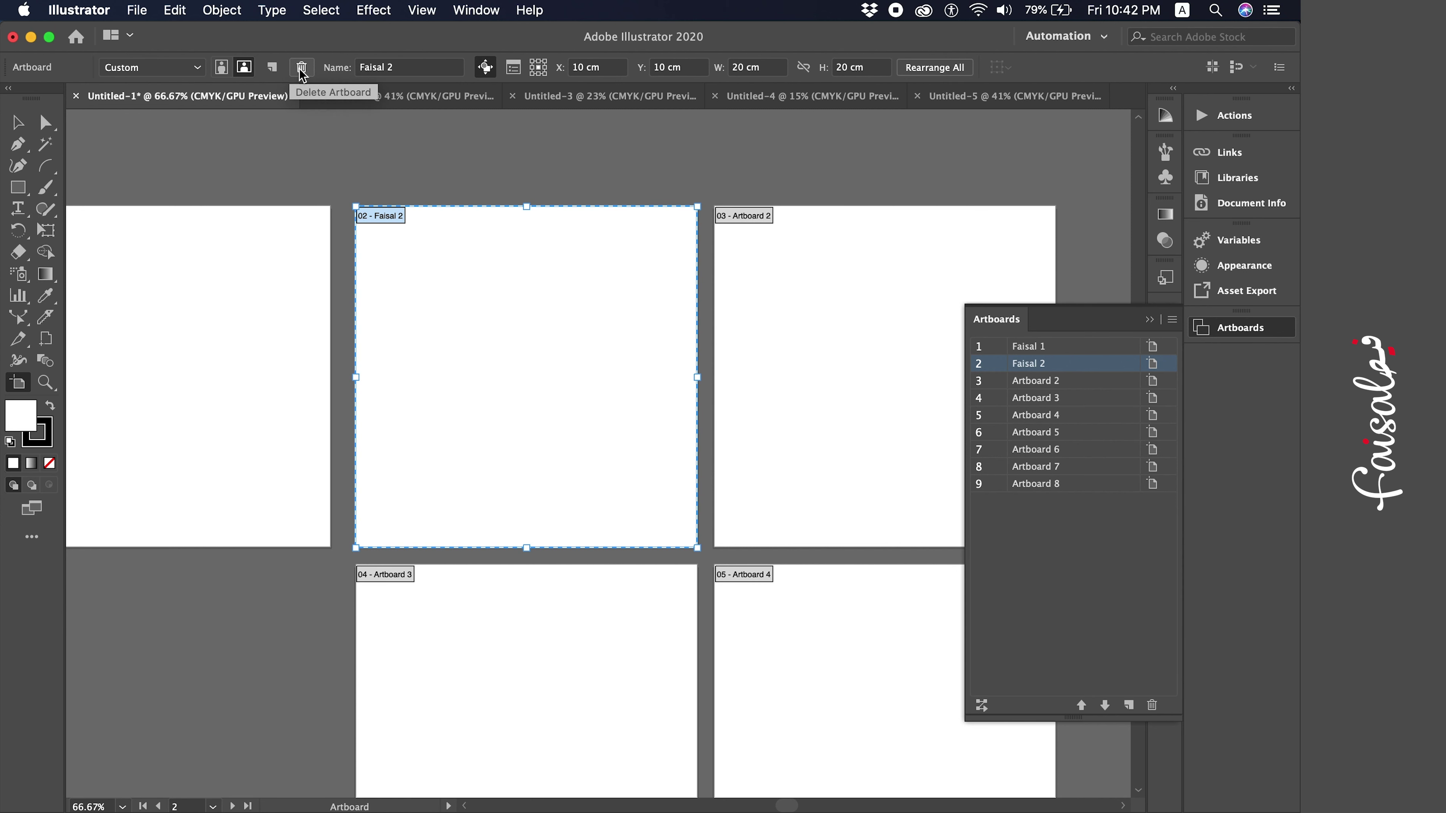
click(269, 76)
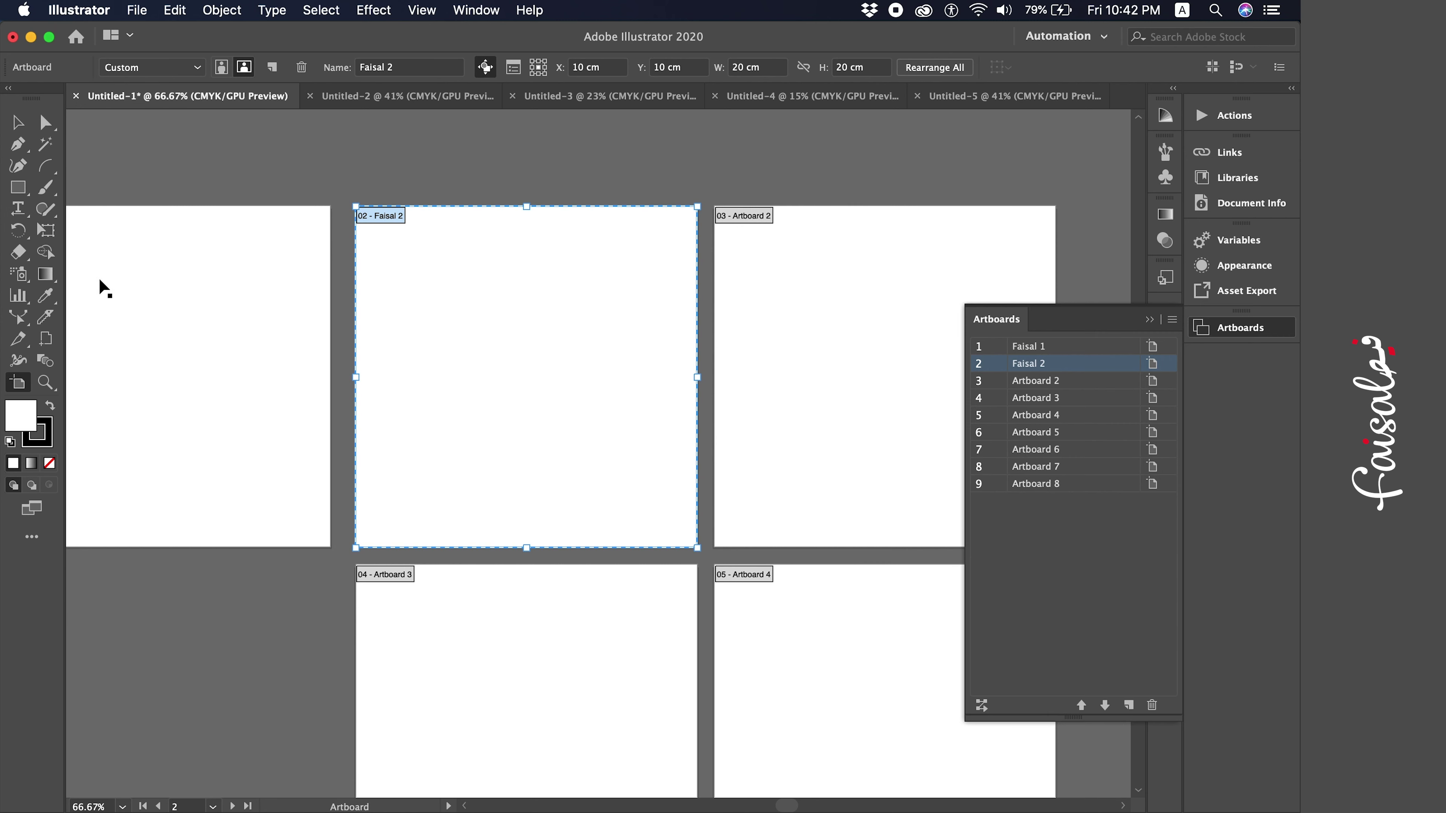
double_click(19, 390)
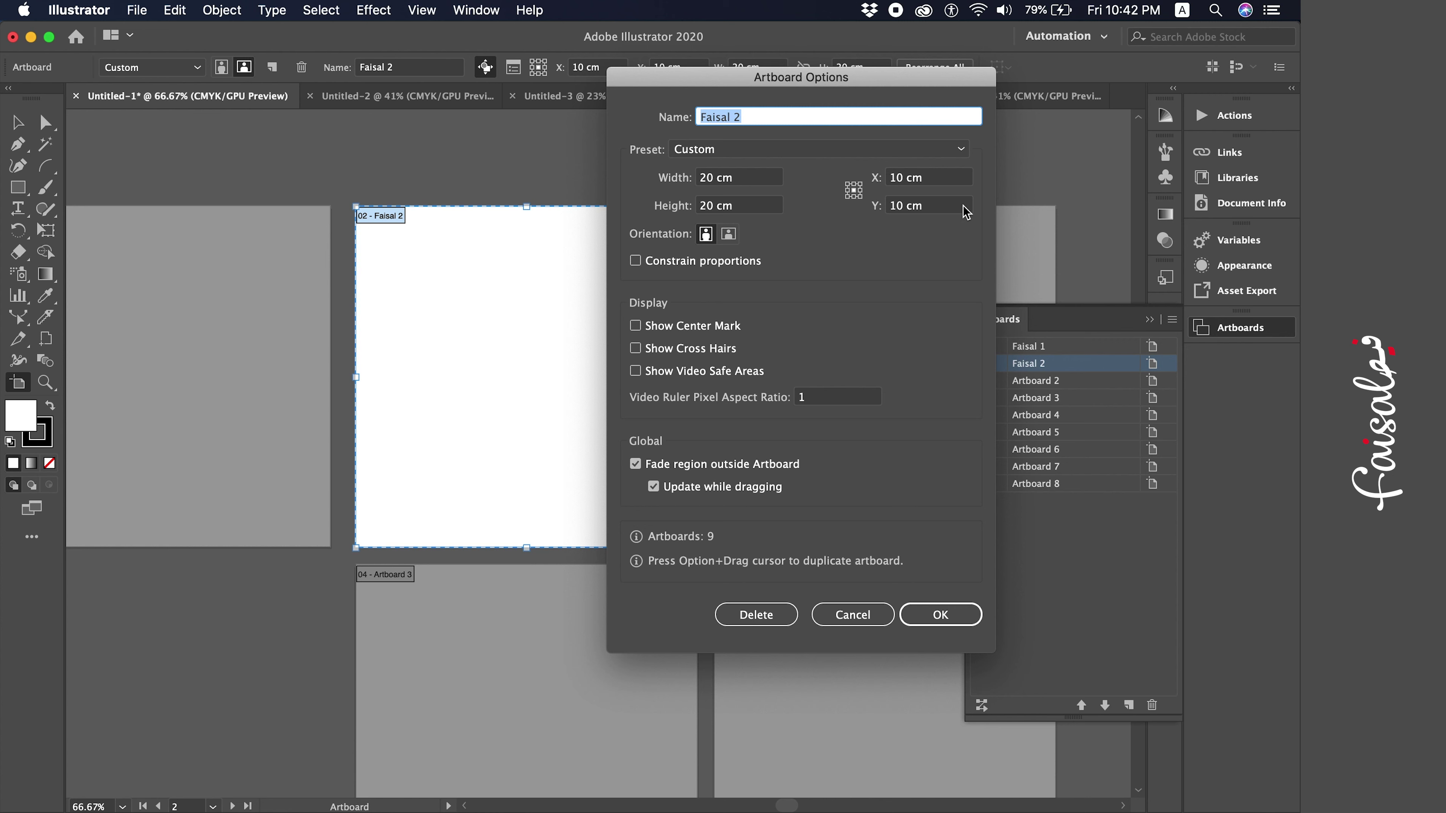
Enable Show Center Mark on the second artboard and view it at 100%
click(699, 336)
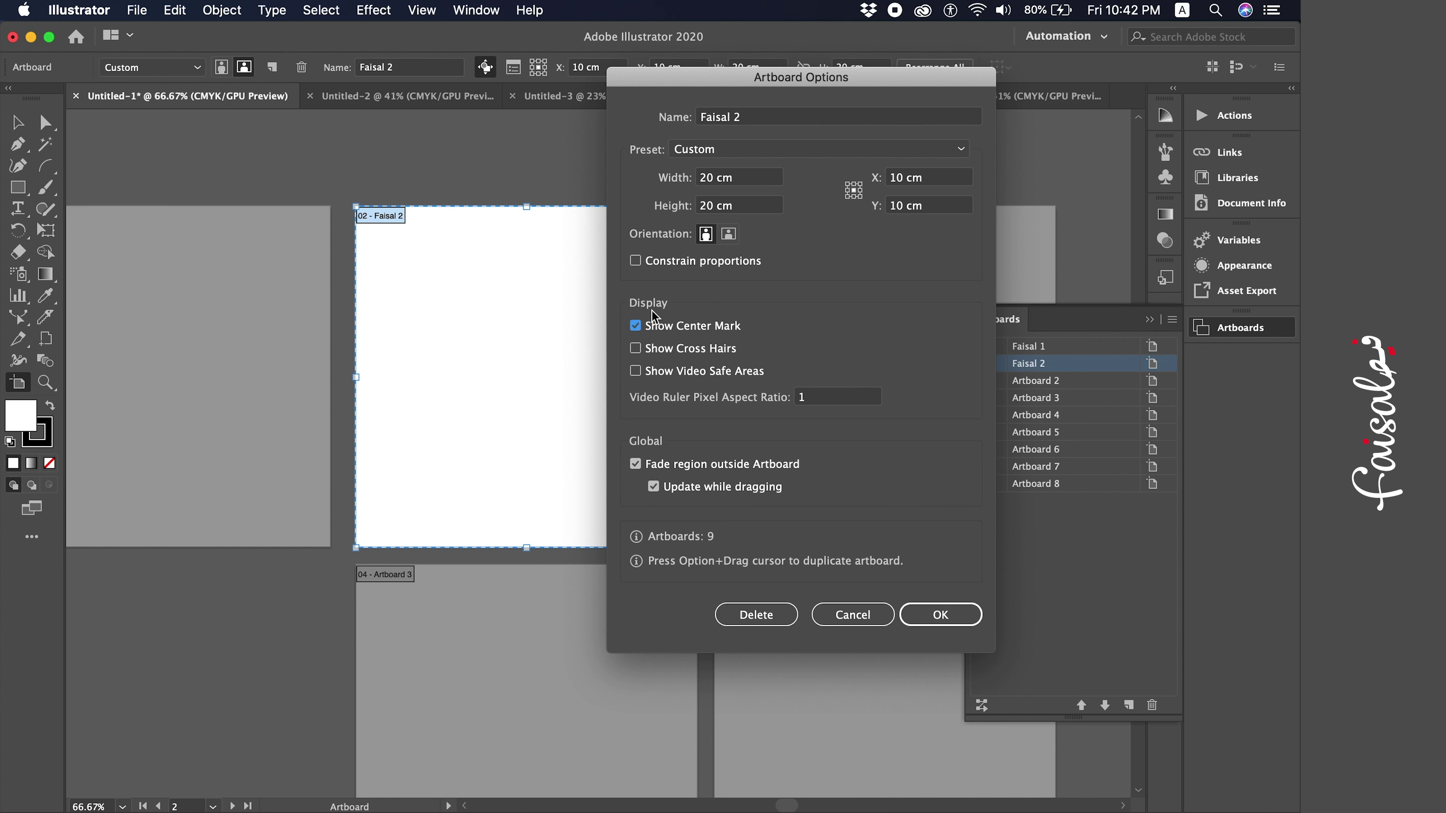
click(922, 622)
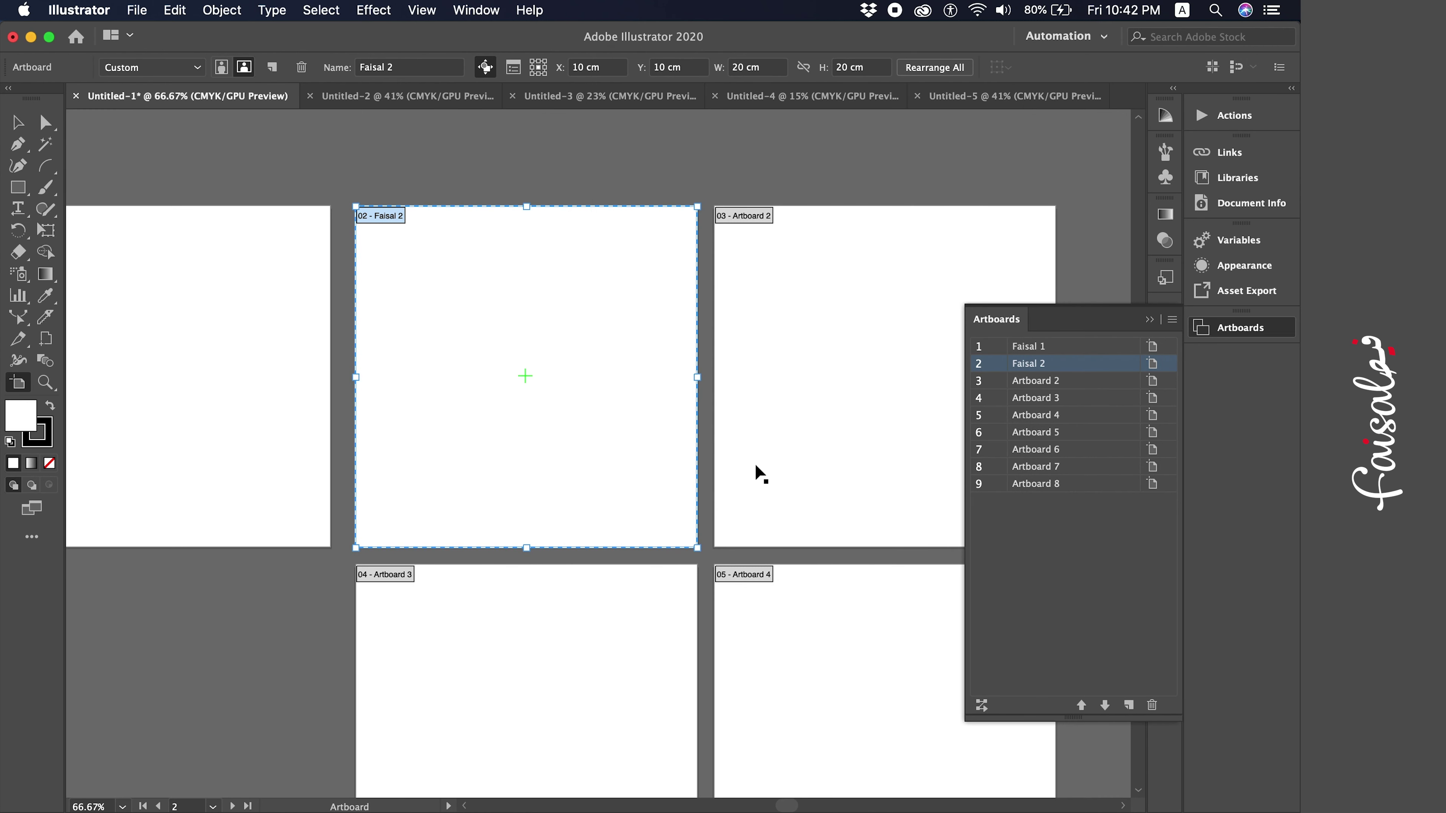
click(17, 122)
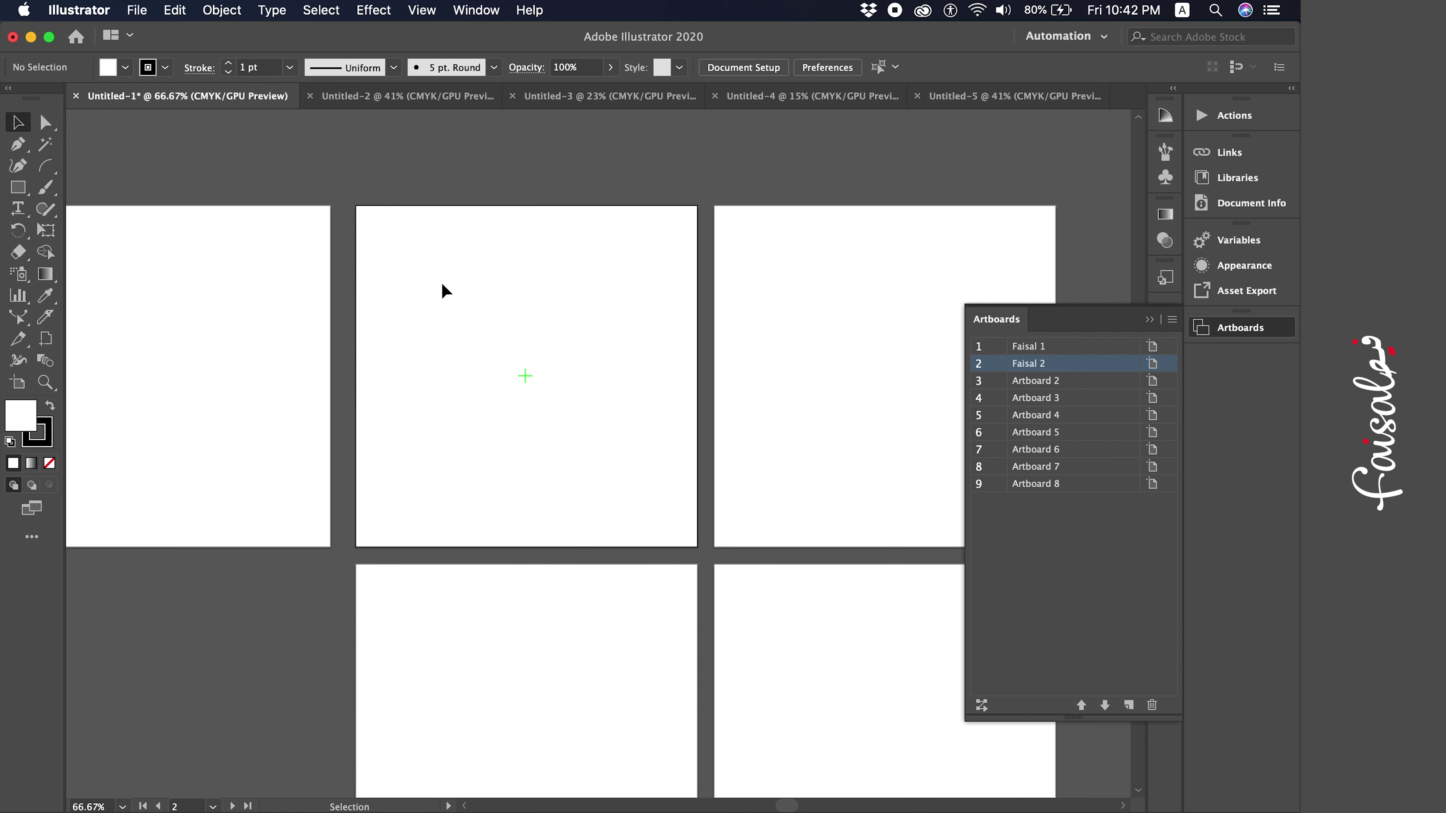
key(super+equal)
key(super+equal)
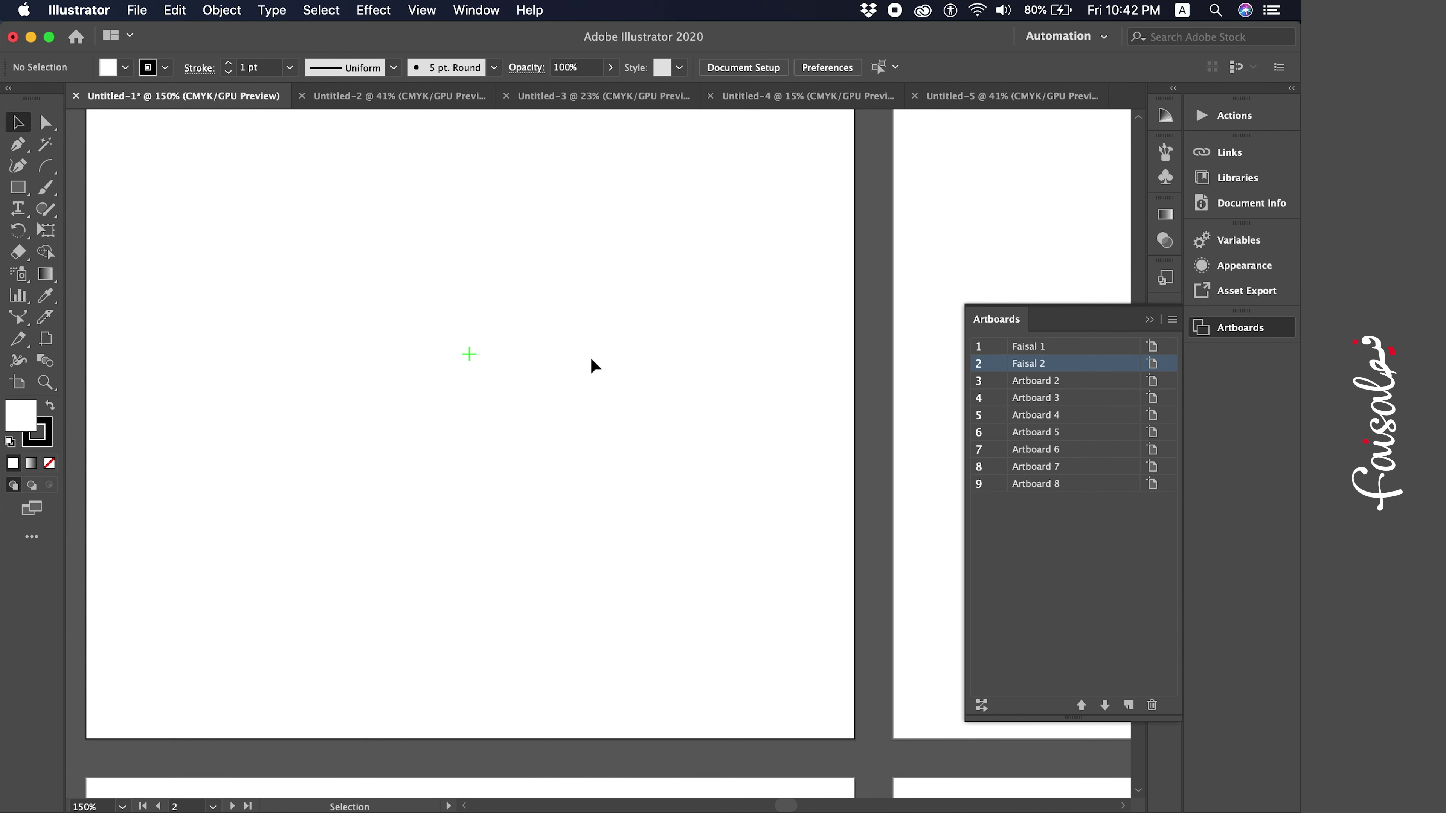
key(super+minus)
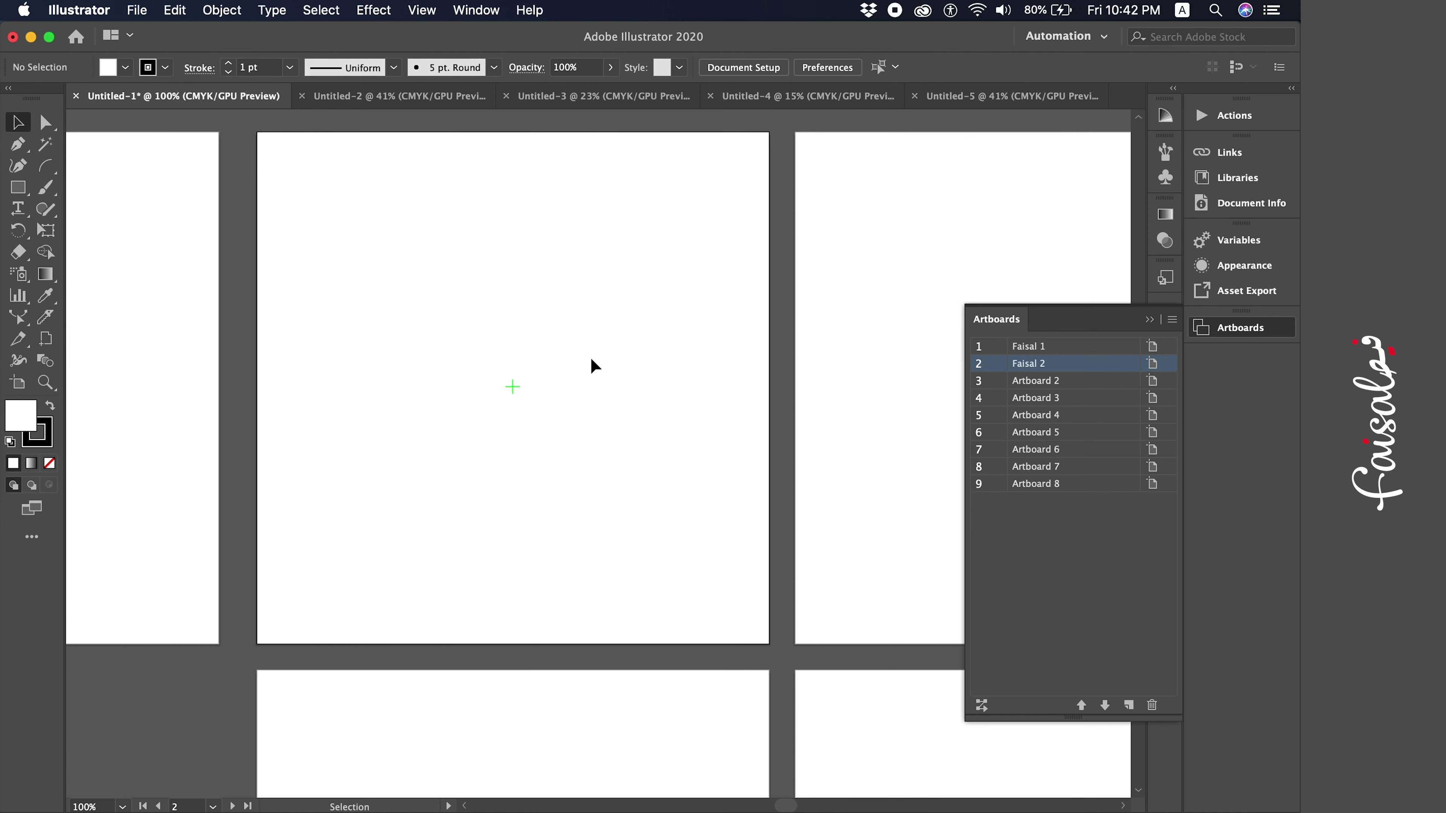
scroll(590, 357, down, 1)
scroll(590, 357, right, 1)
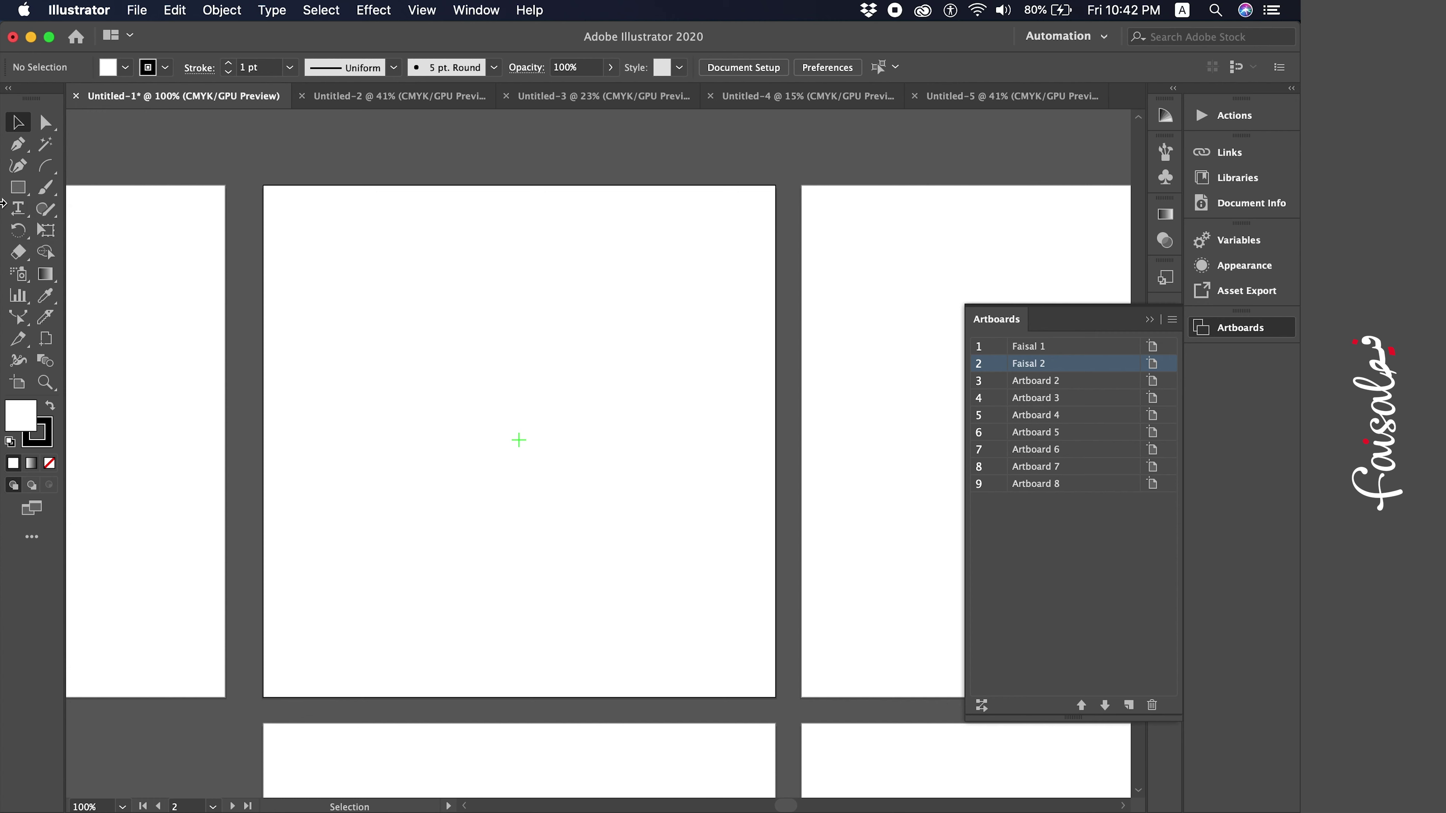
Turn on Show Cross Hairs for the second artboard in Artboard Options
double_click(32, 387)
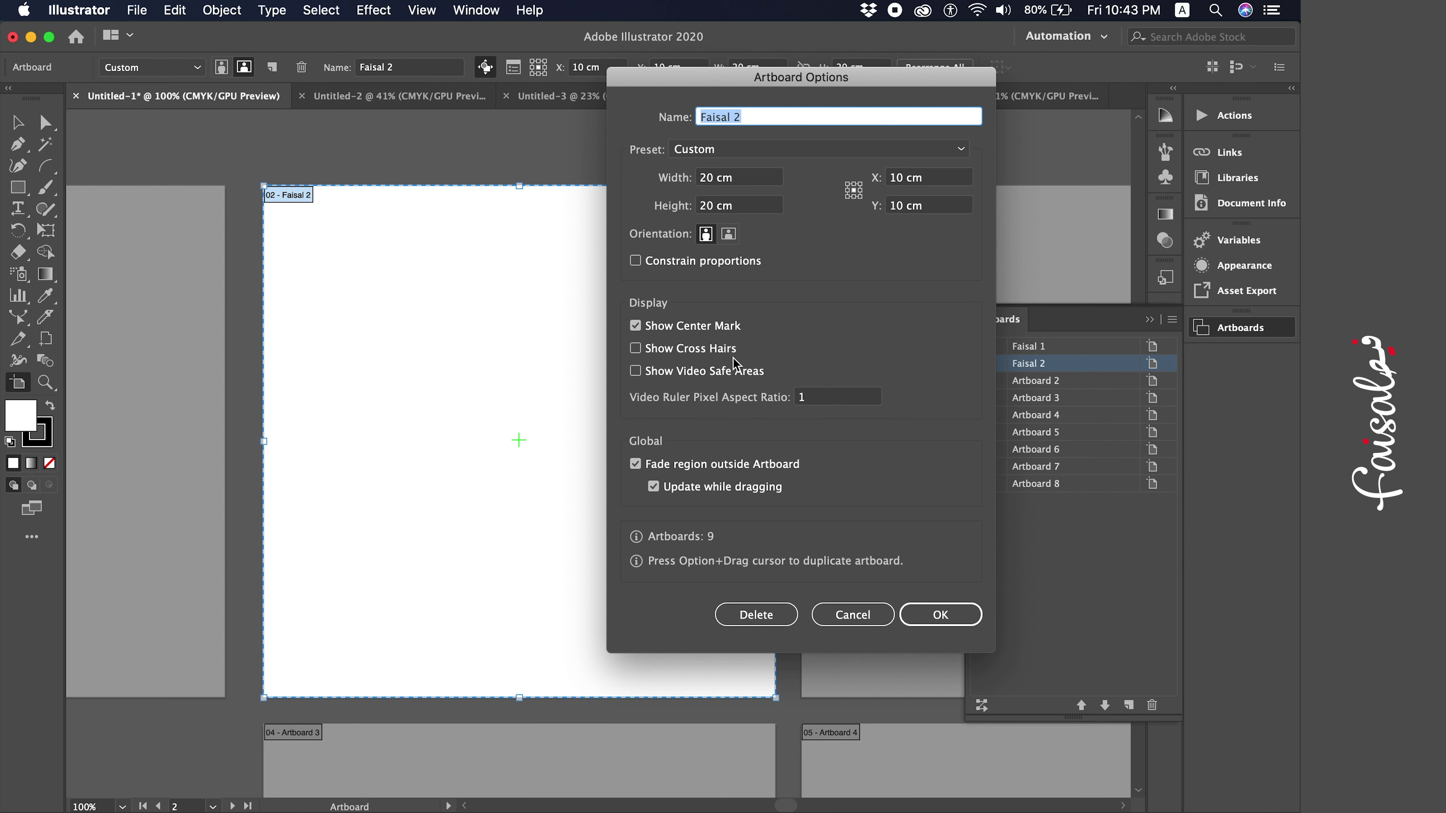
click(710, 354)
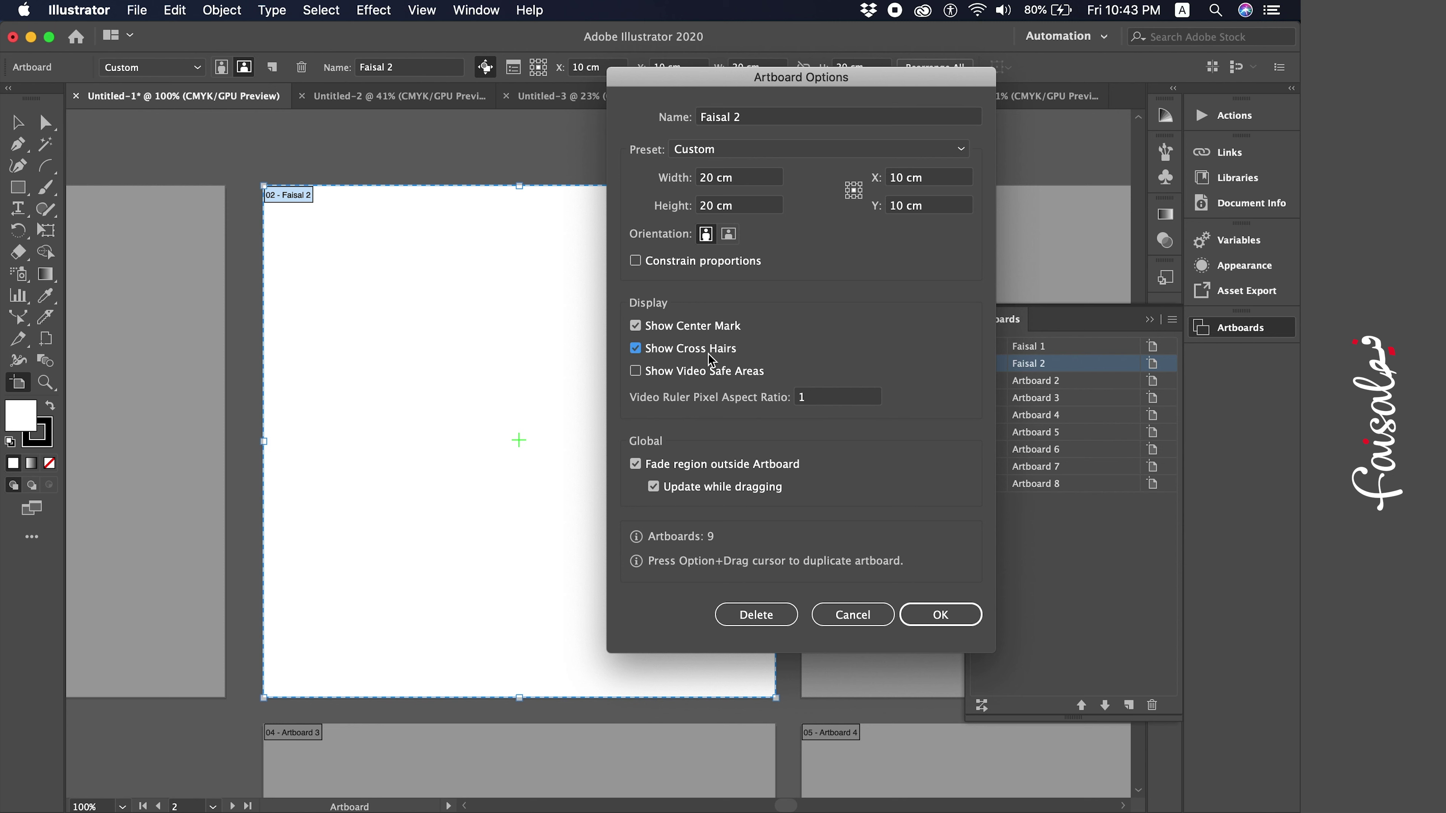
click(952, 618)
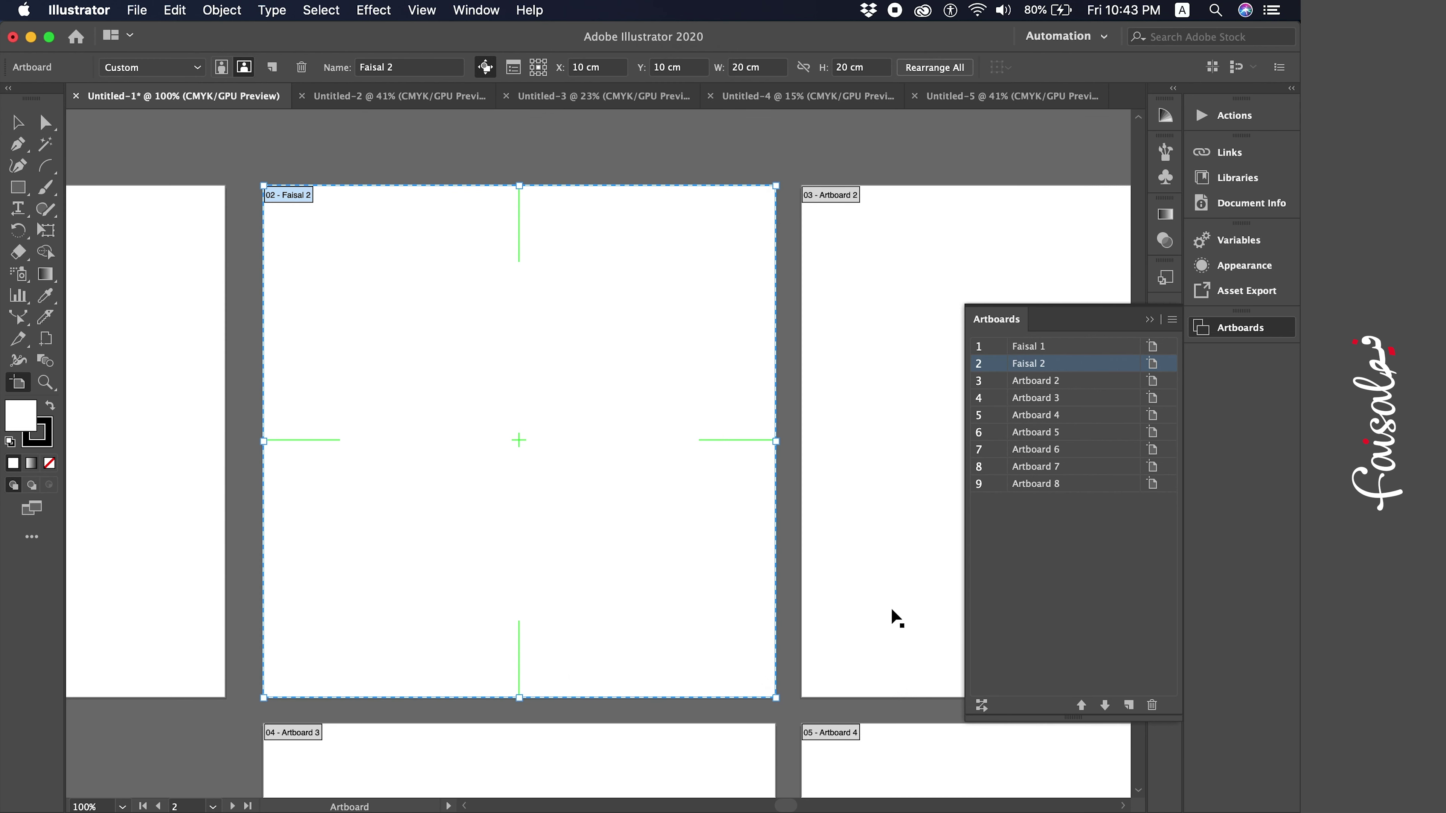
click(18, 122)
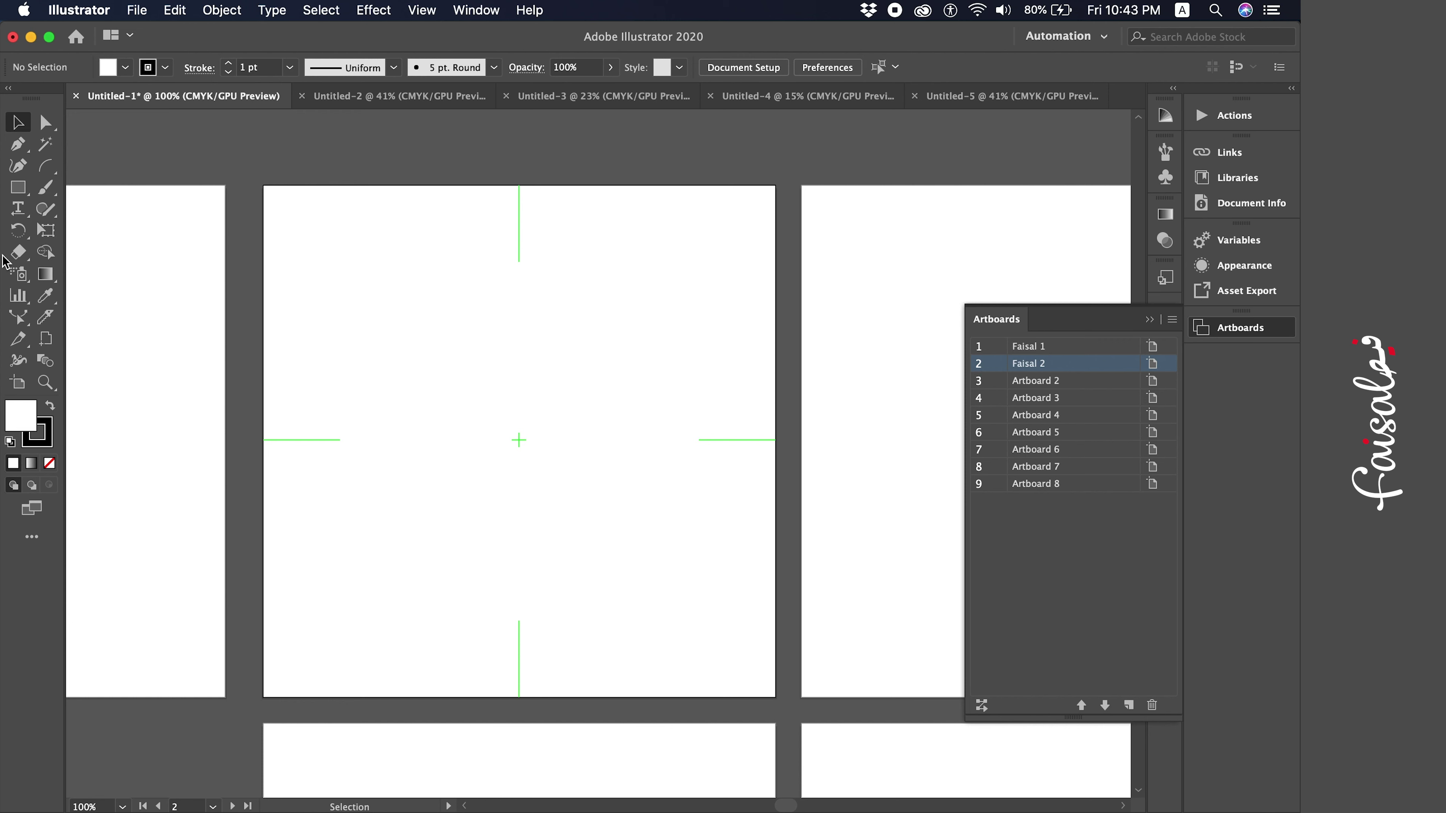
click(18, 187)
Draw a square on the second artboard, discarding a first rectangle attempt
drag(410, 329, 741, 546)
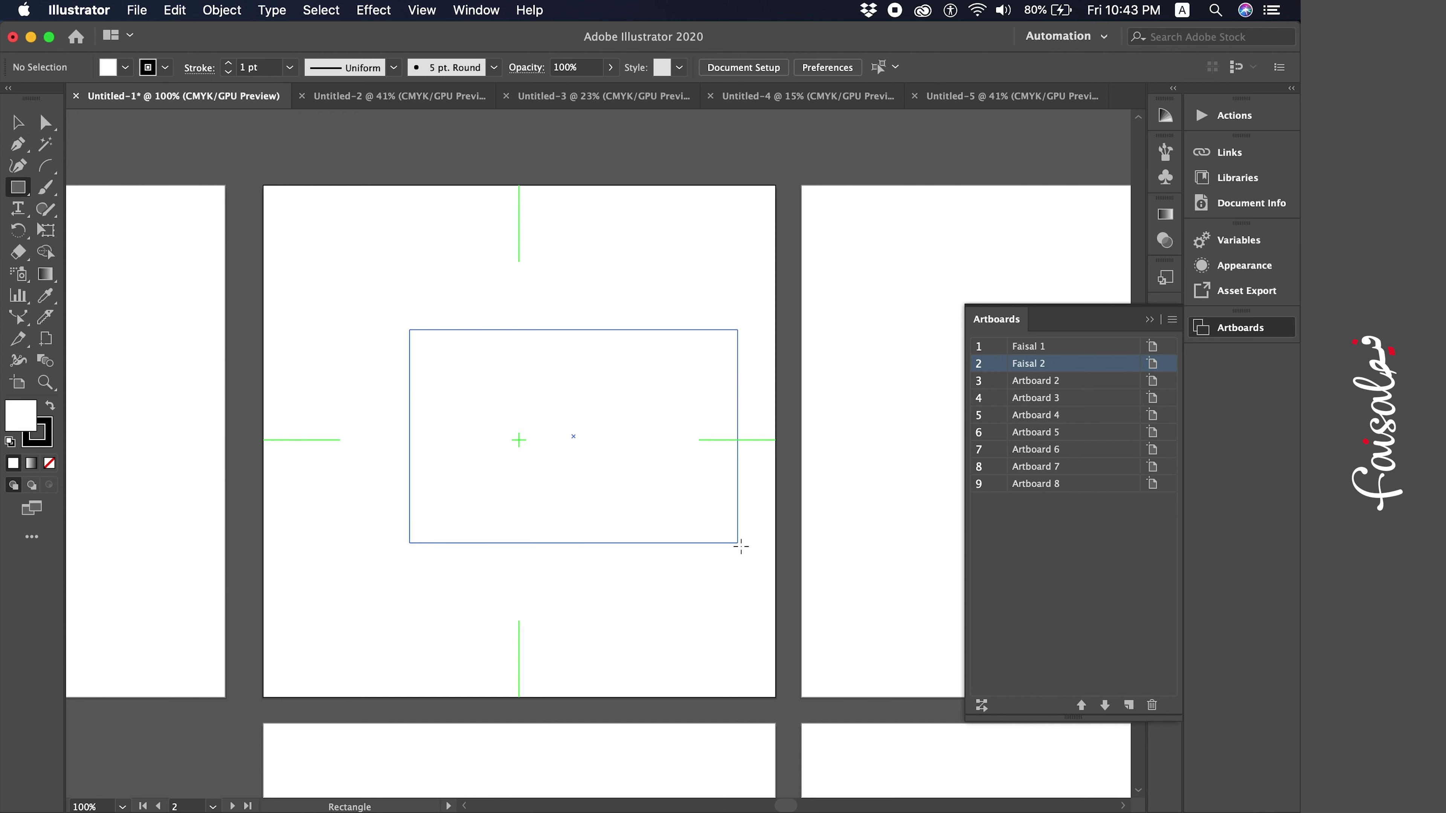
key(v)
key(Delete)
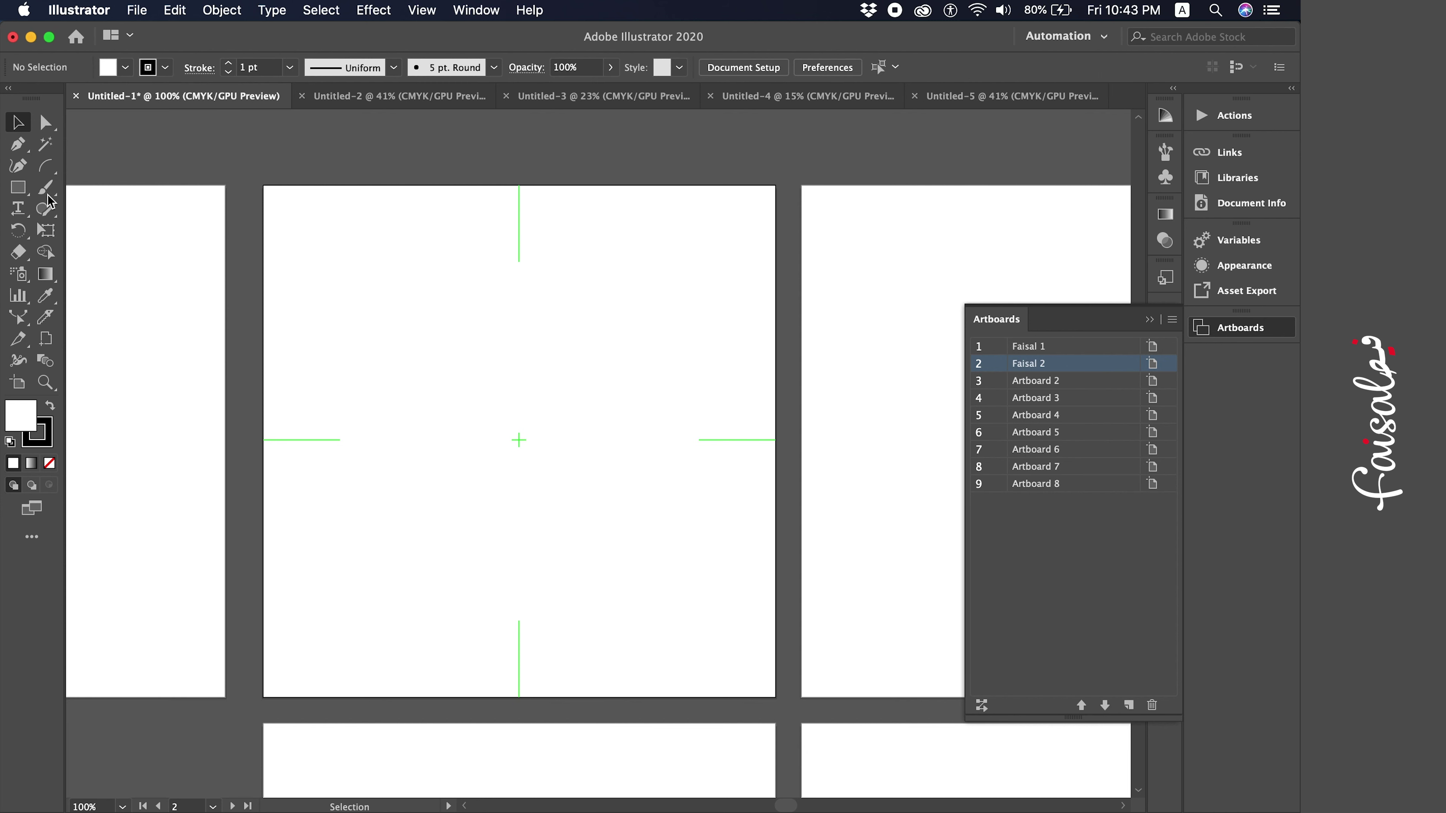
click(17, 187)
drag(342, 328, 640, 593)
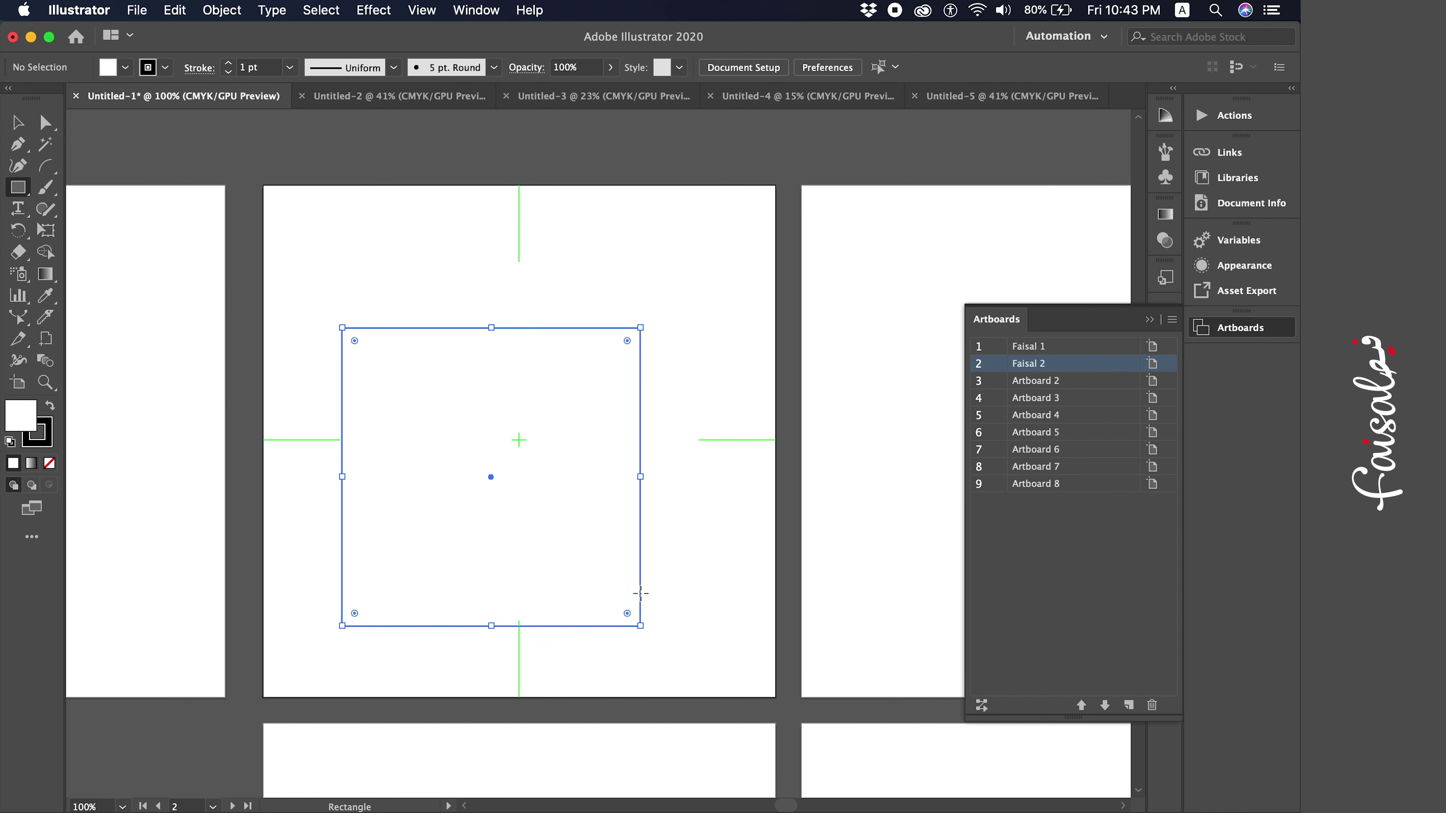
key(v)
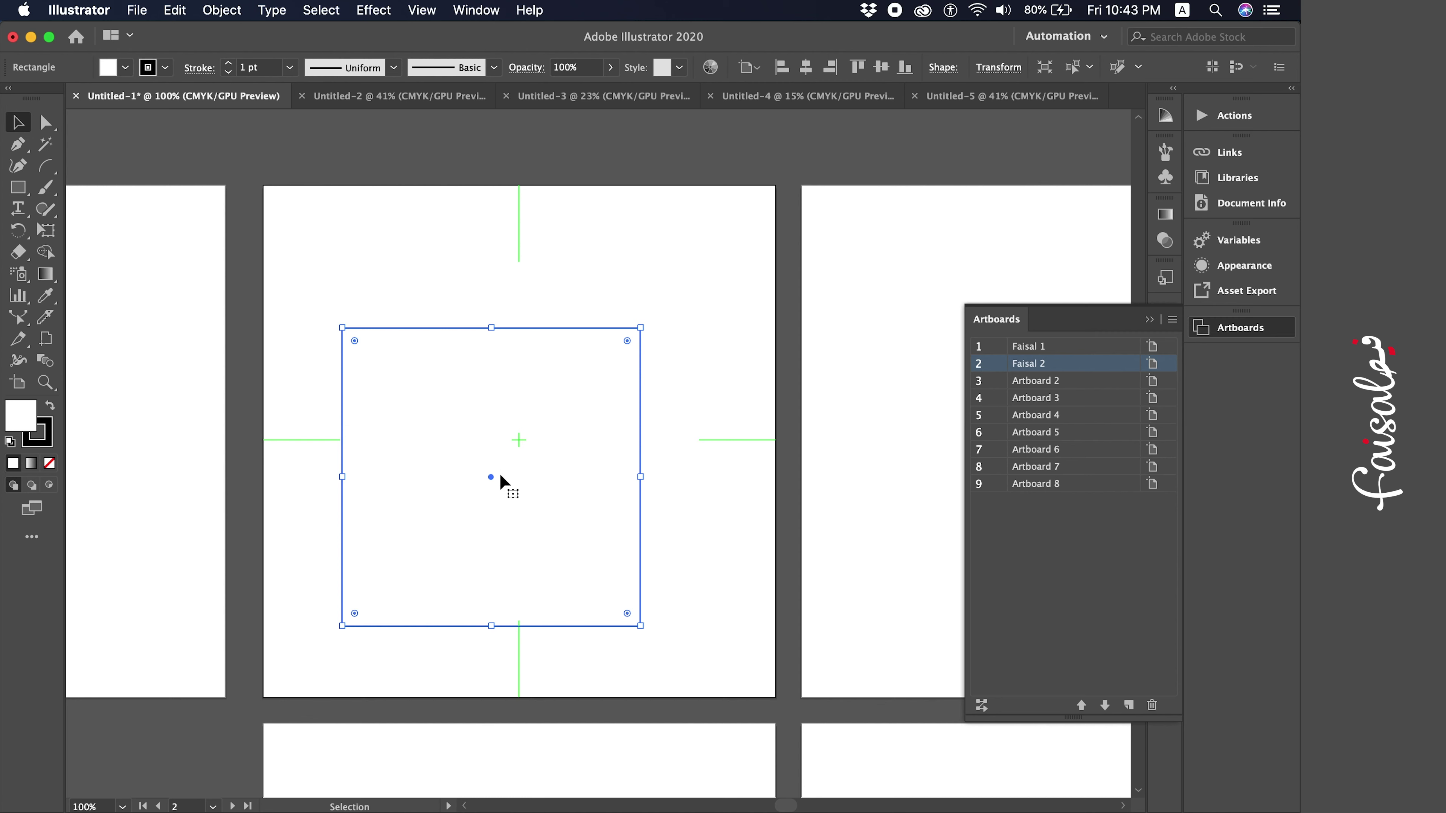
Centre the square on the artboard's cross hairs, deselect it, and show rulers
drag(491, 475, 523, 381)
key(Left)
key(Left)
key(Left)
key(Left)
key(shift+Down)
key(shift+Down)
key(shift+Down)
key(shift+Down)
key(shift+Down)
key(shift+Down)
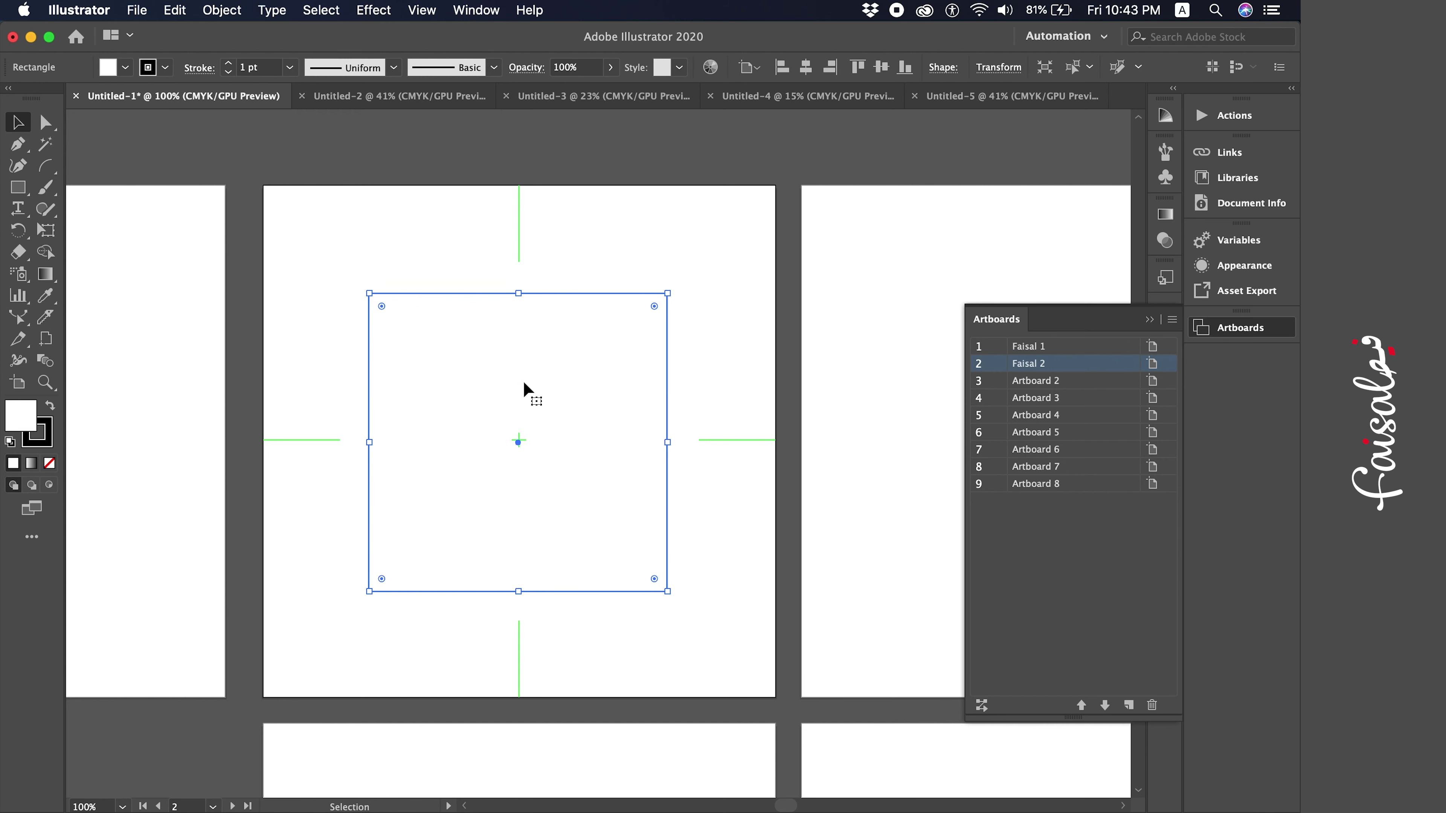
click(575, 257)
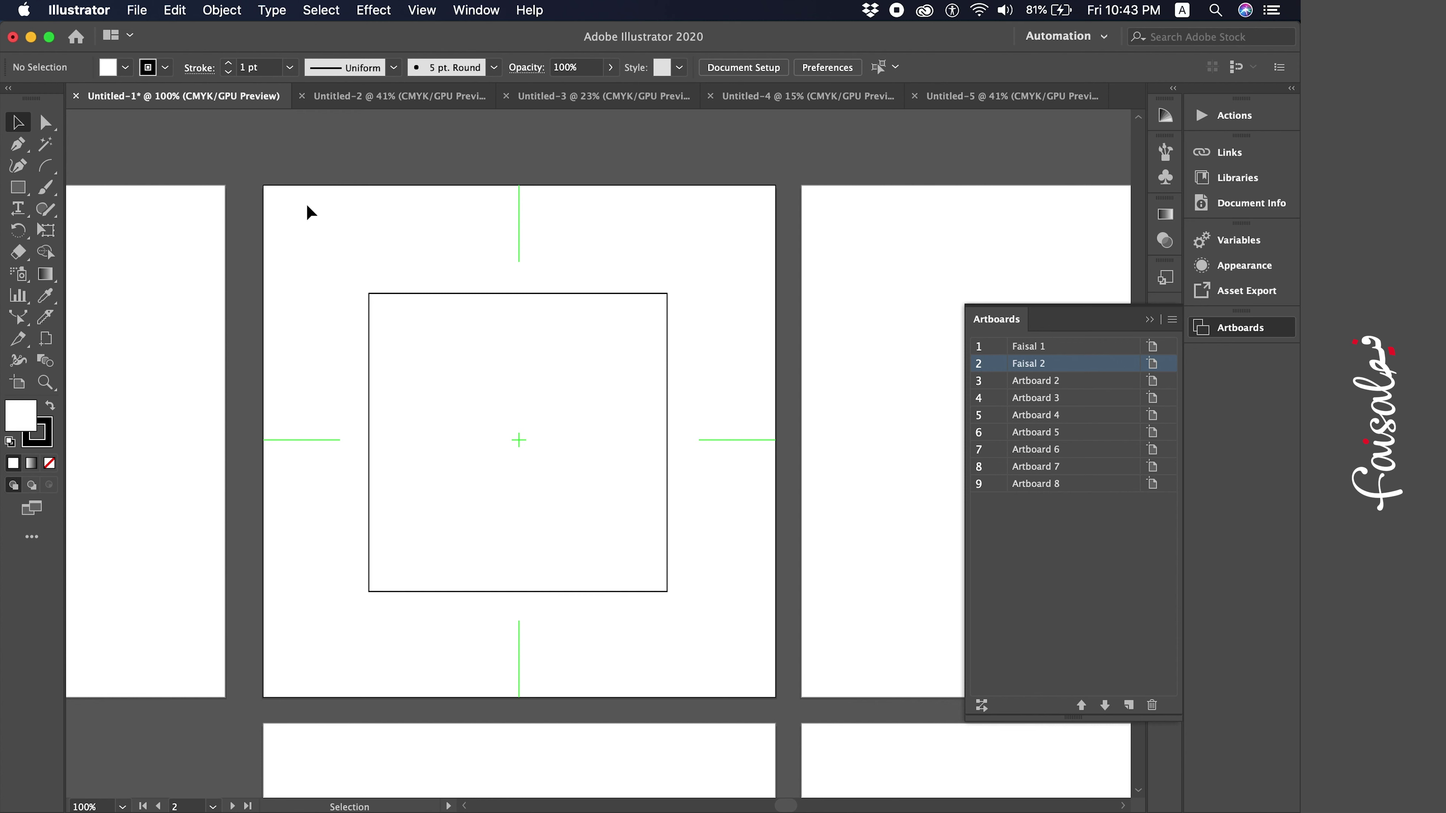
key(super+r)
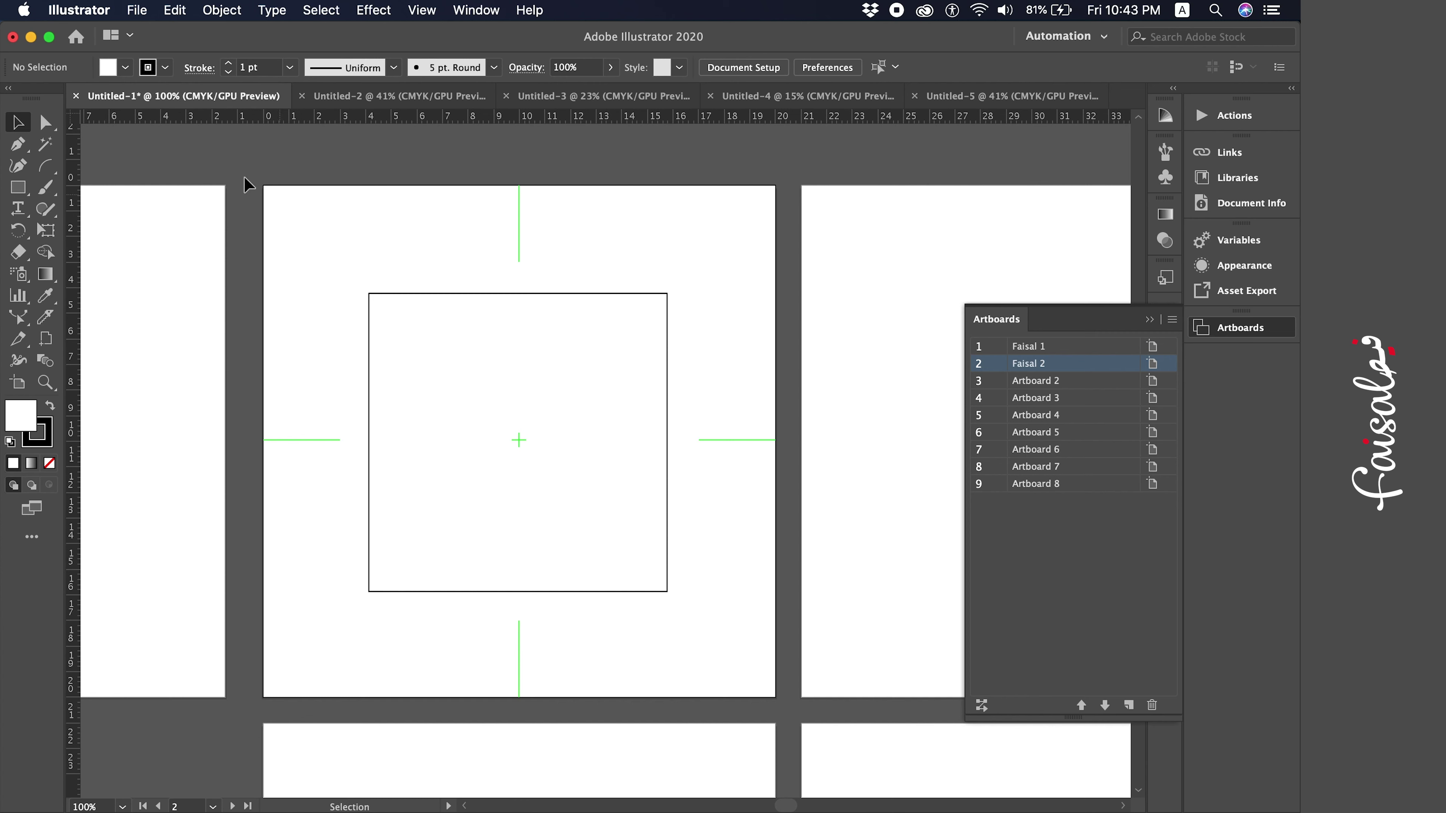
Drag horizontal and vertical guides through the artboard centre, then delete the square
mouse_move(699, 118)
mouse_down()
mouse_move(765, 390)
mouse_move(746, 440)
mouse_up()
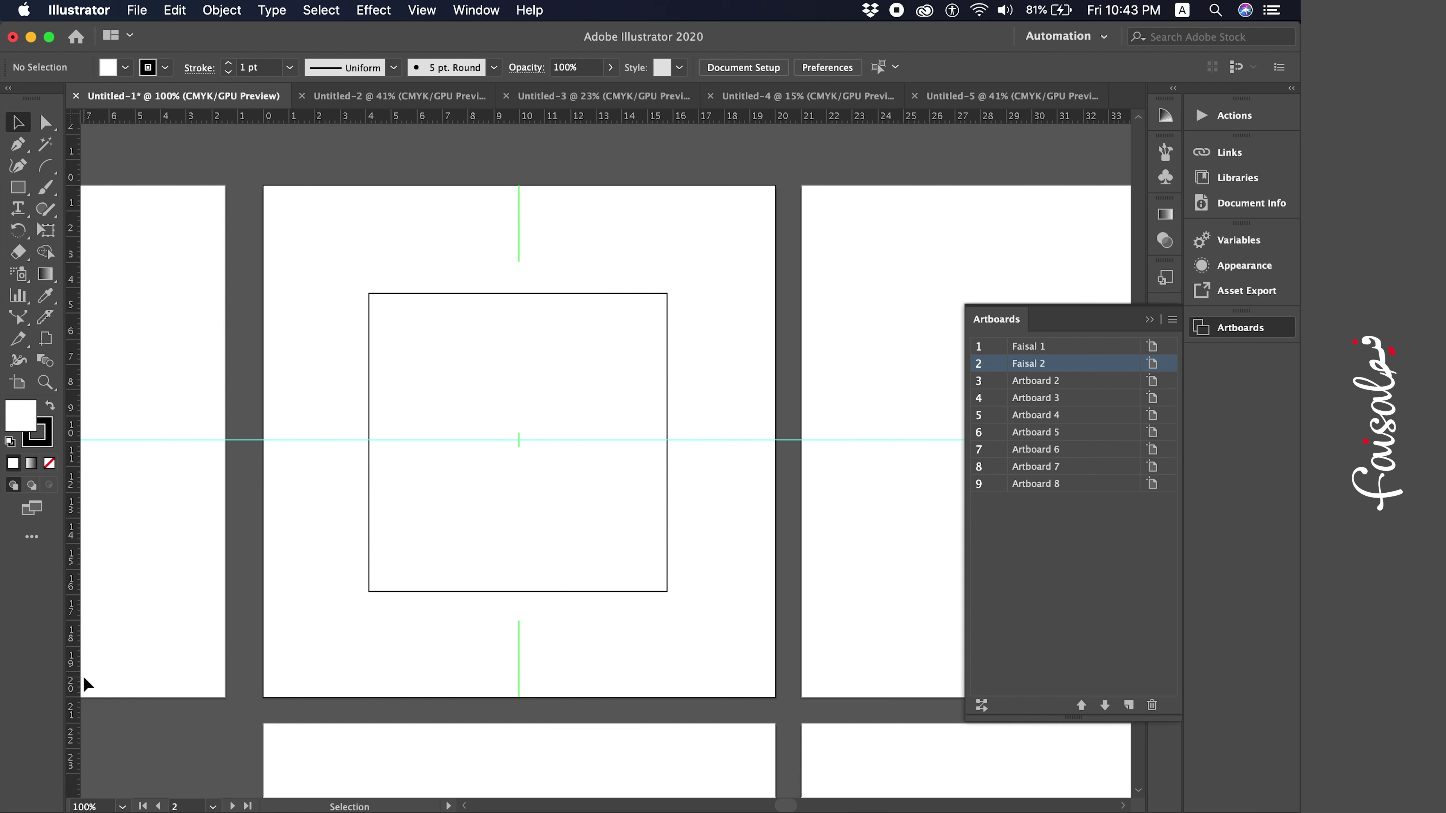
drag(73, 677, 517, 668)
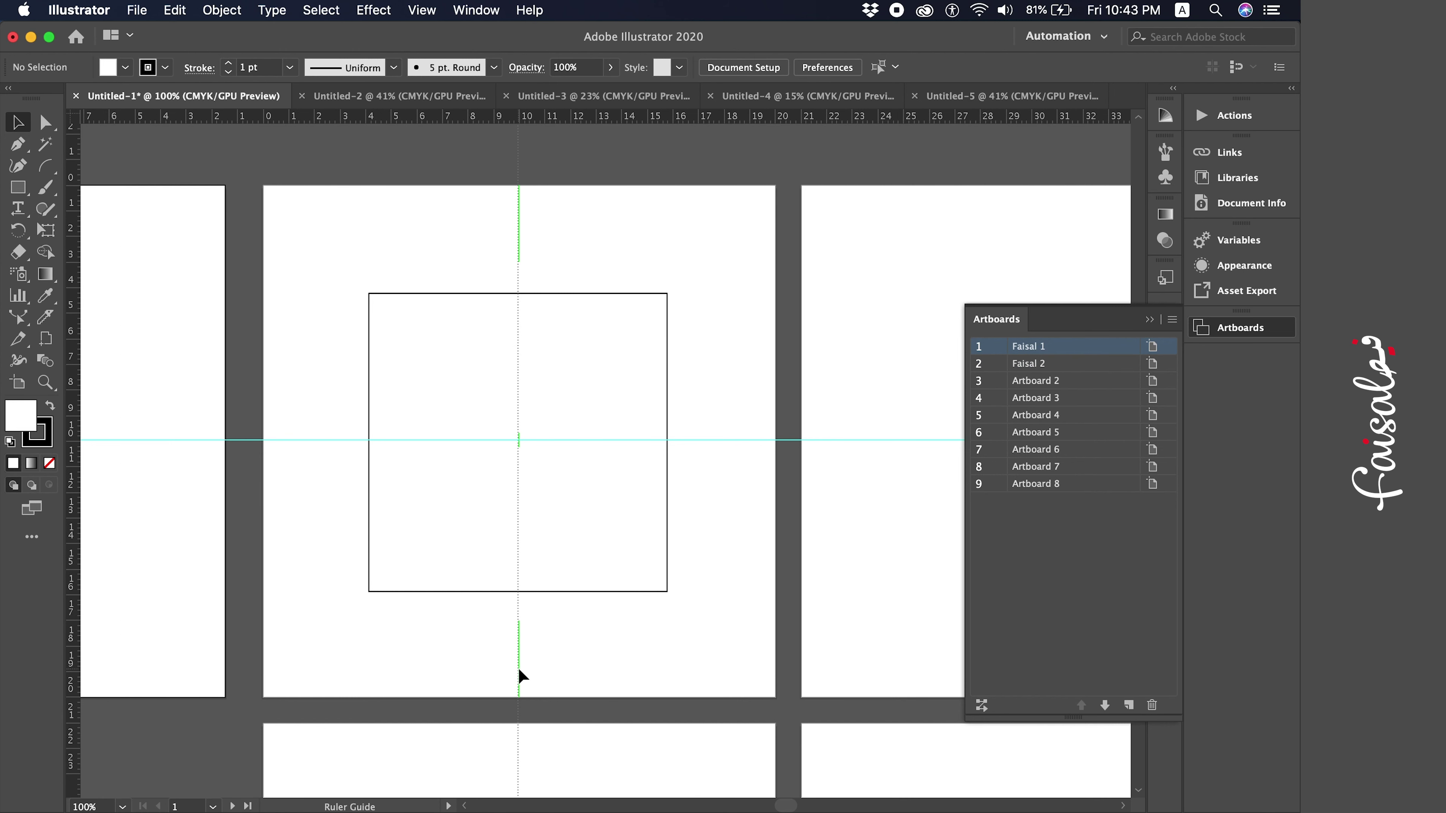
drag(518, 667, 518, 666)
click(613, 359)
key(Delete)
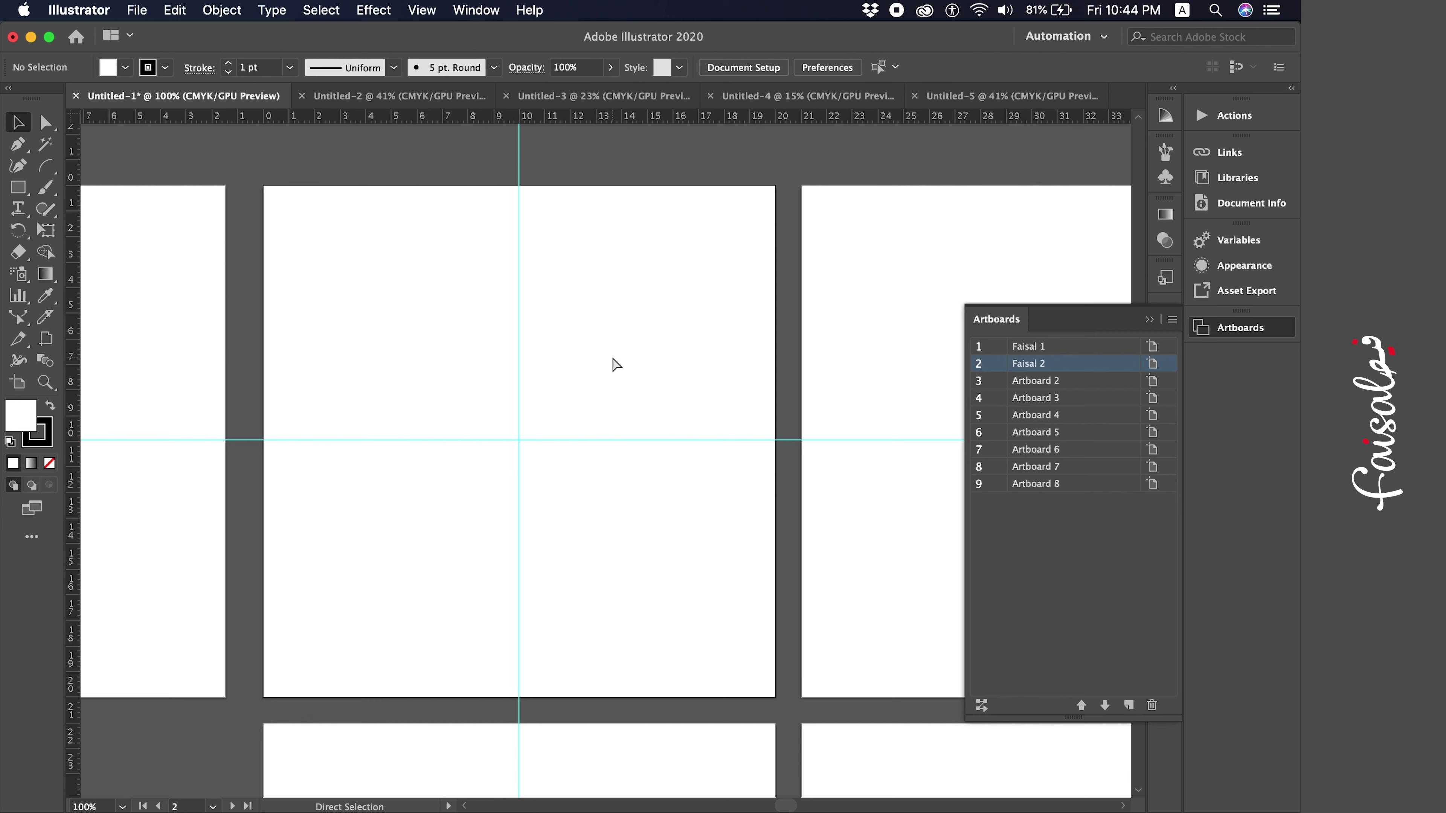
Swap the second artboard's center mark and cross hairs for video safe area guides
double_click(18, 382)
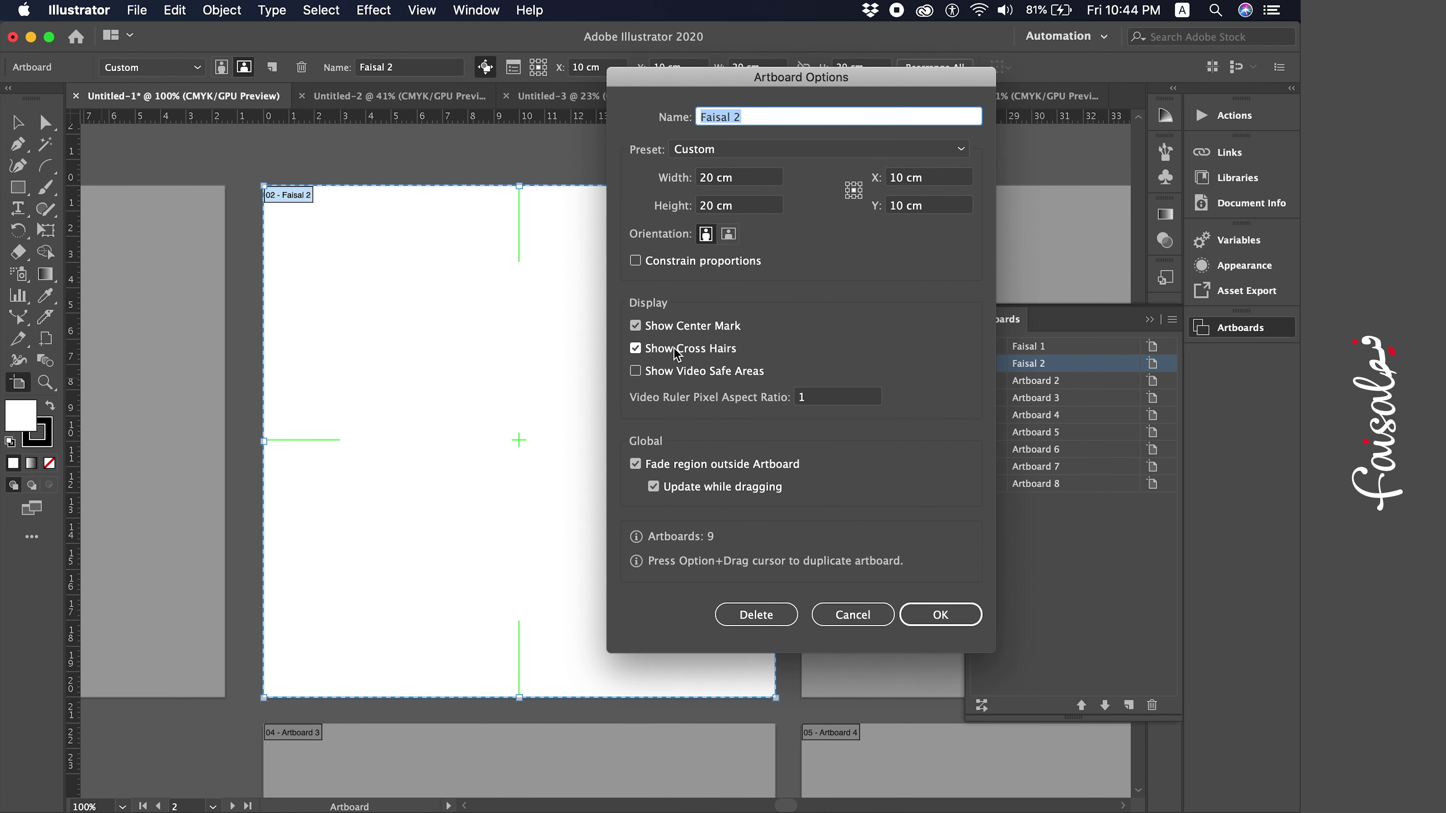
click(677, 350)
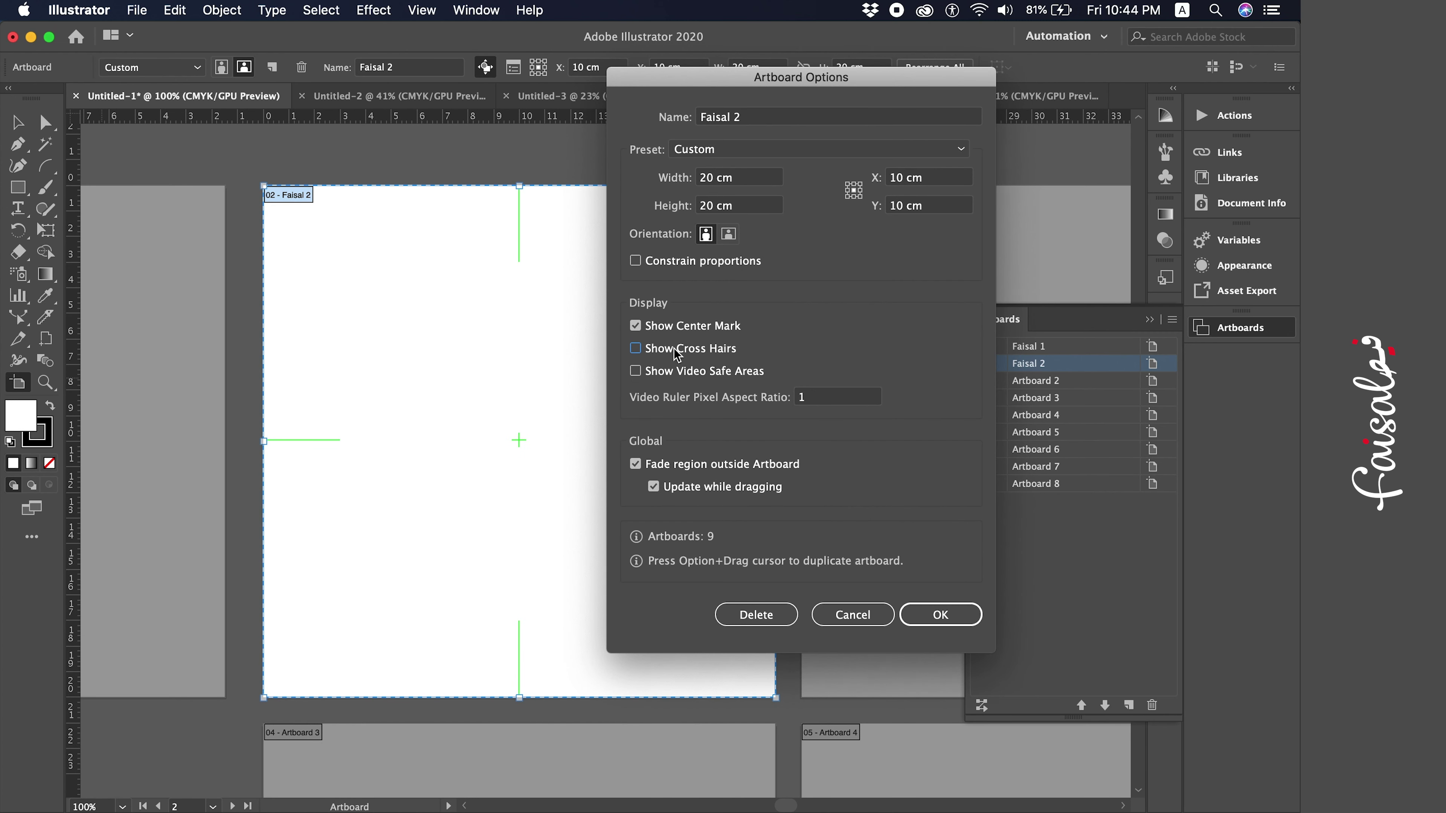
click(665, 374)
click(662, 326)
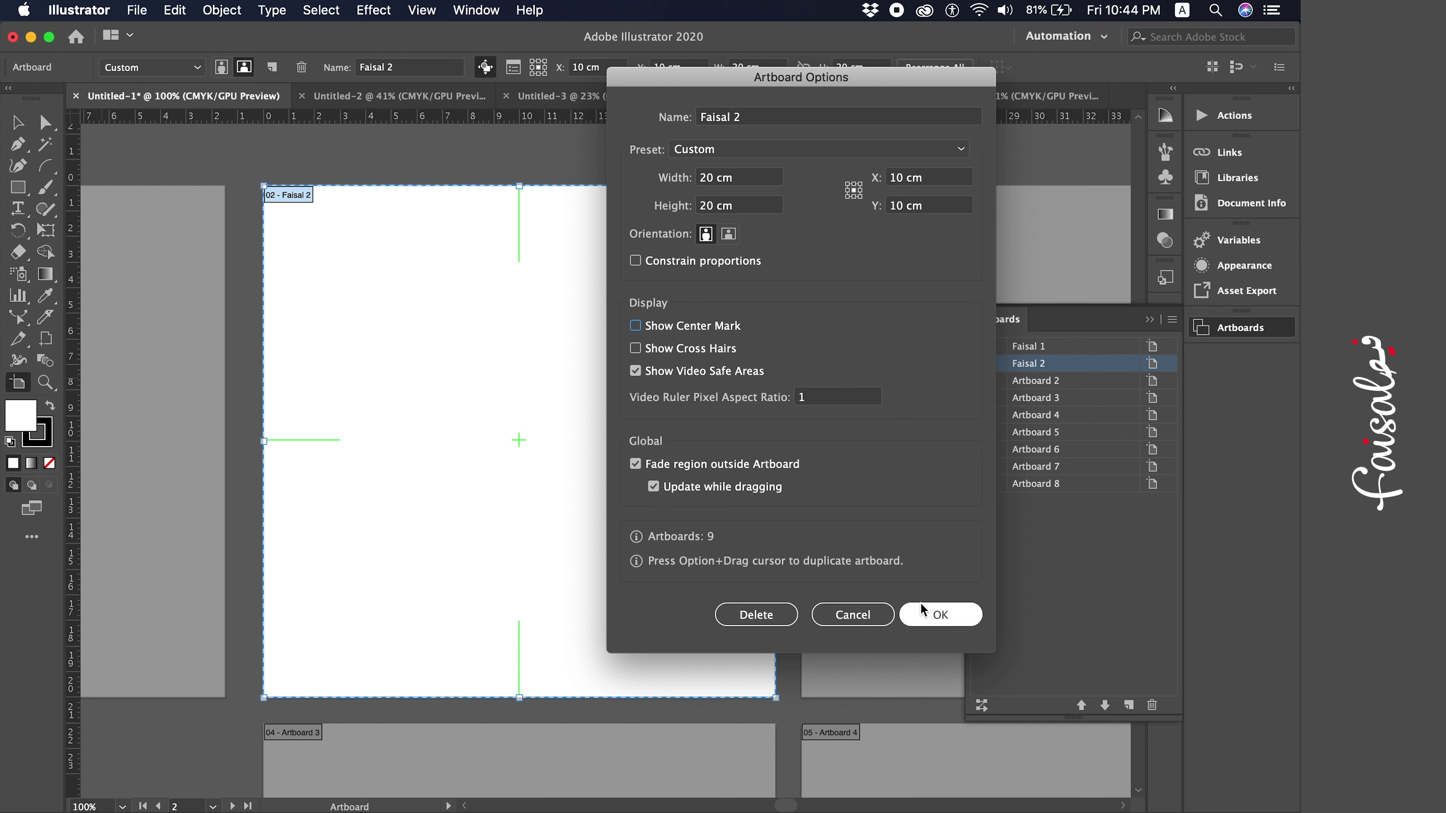
click(942, 616)
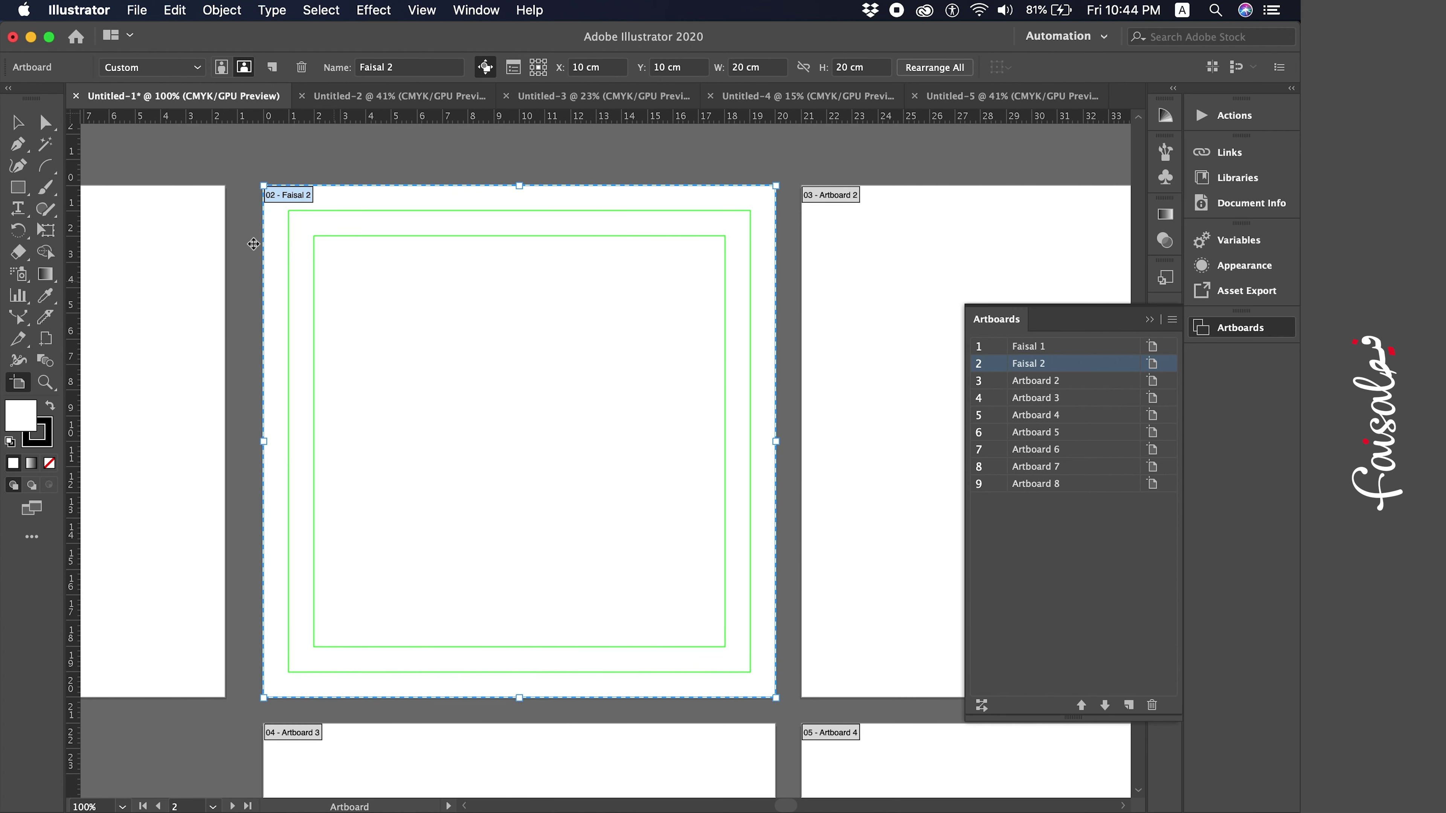
click(16, 123)
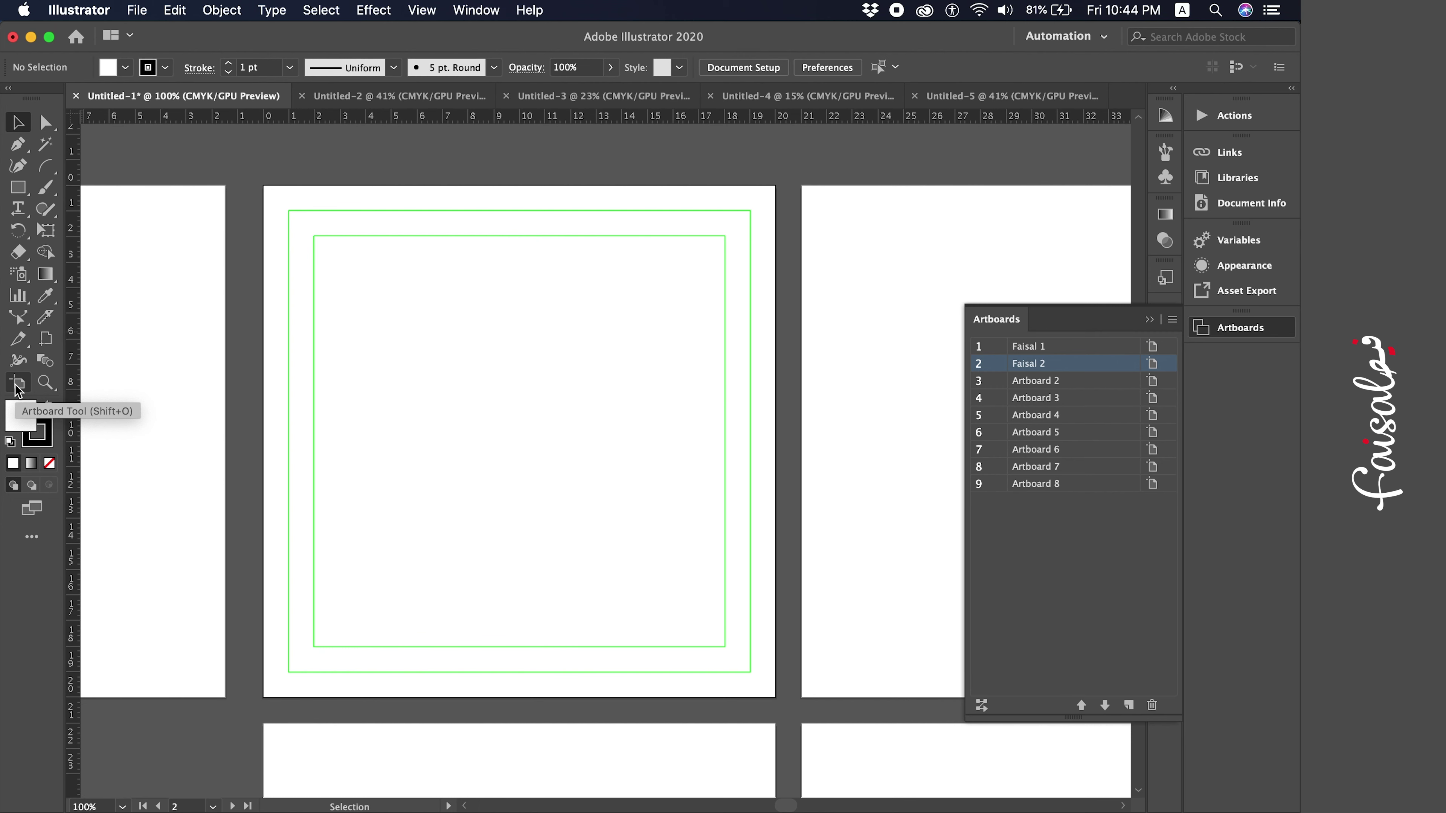
double_click(17, 384)
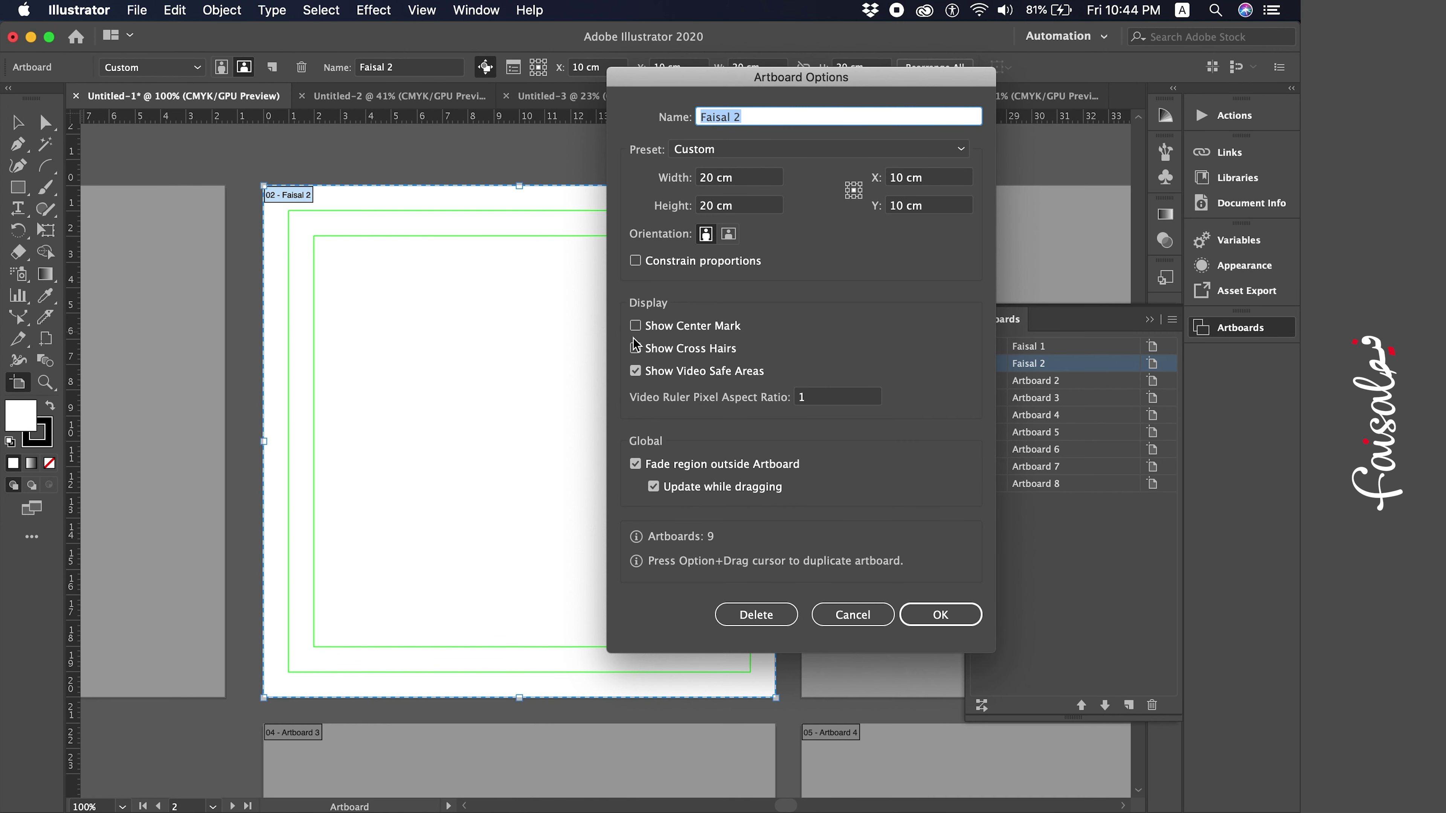
Resize Faisal 2 to the A4 preset (21 × 29.7 cm portrait) with video safe areas turned off
click(680, 374)
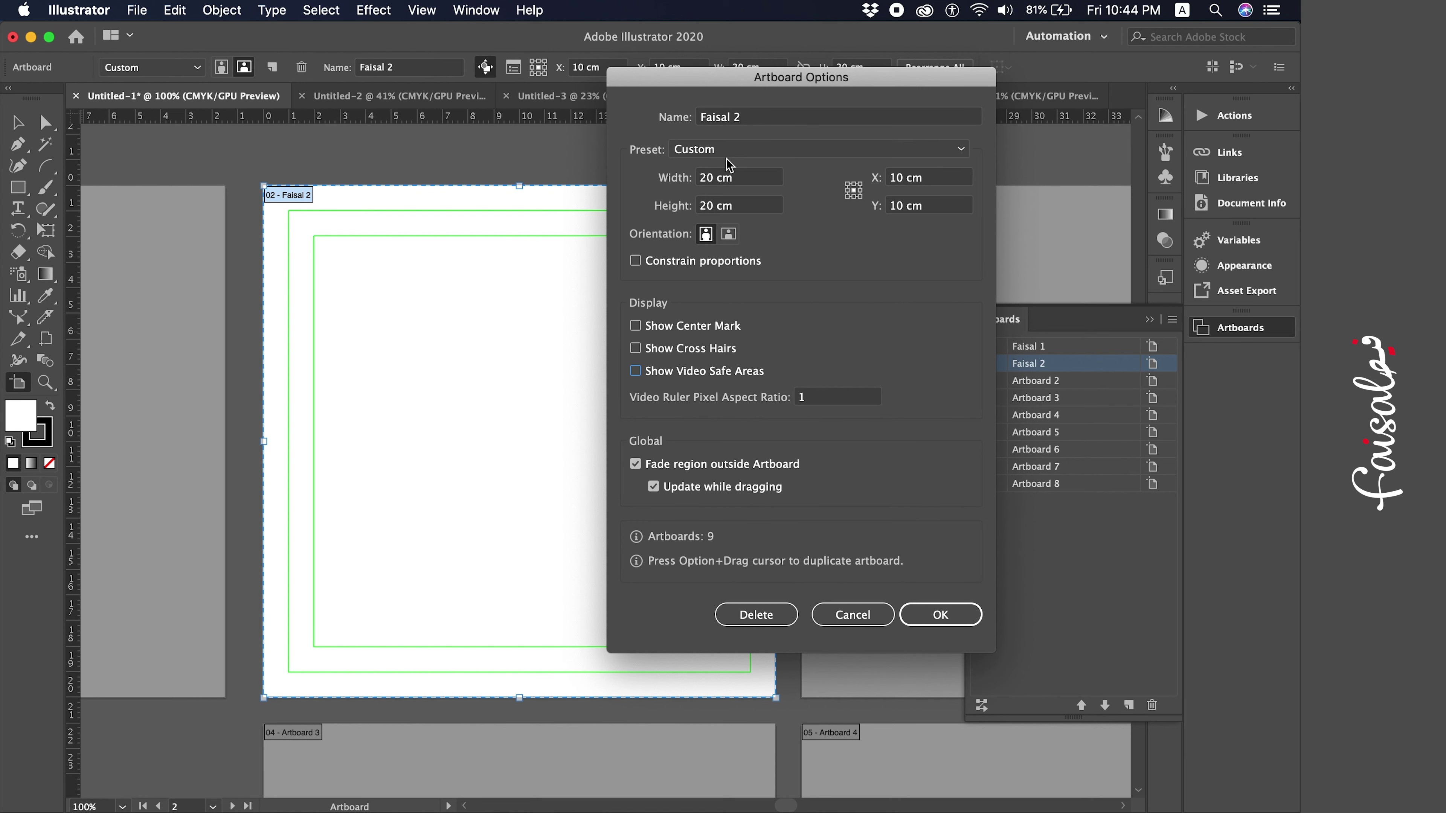
click(752, 154)
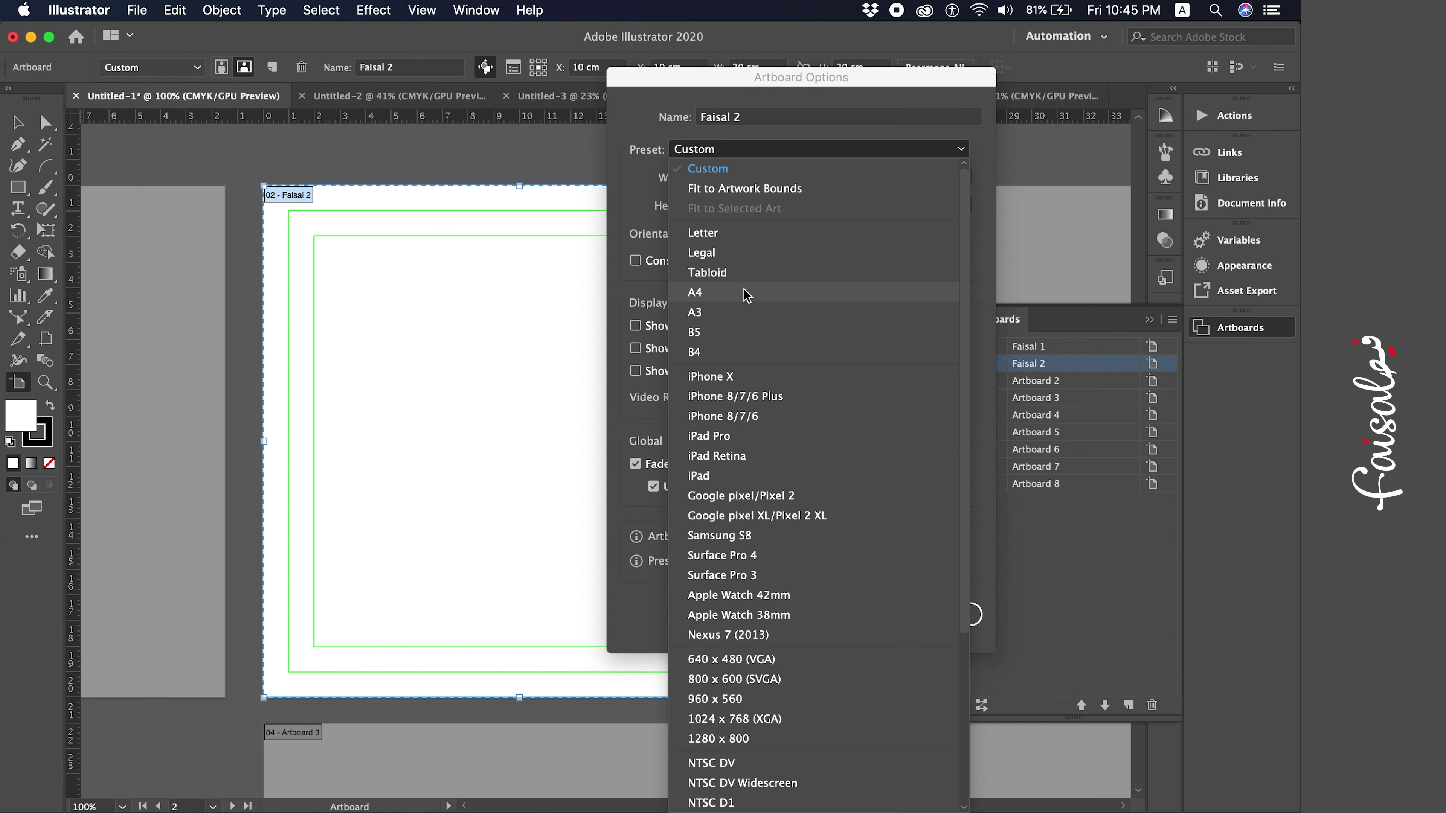
click(748, 294)
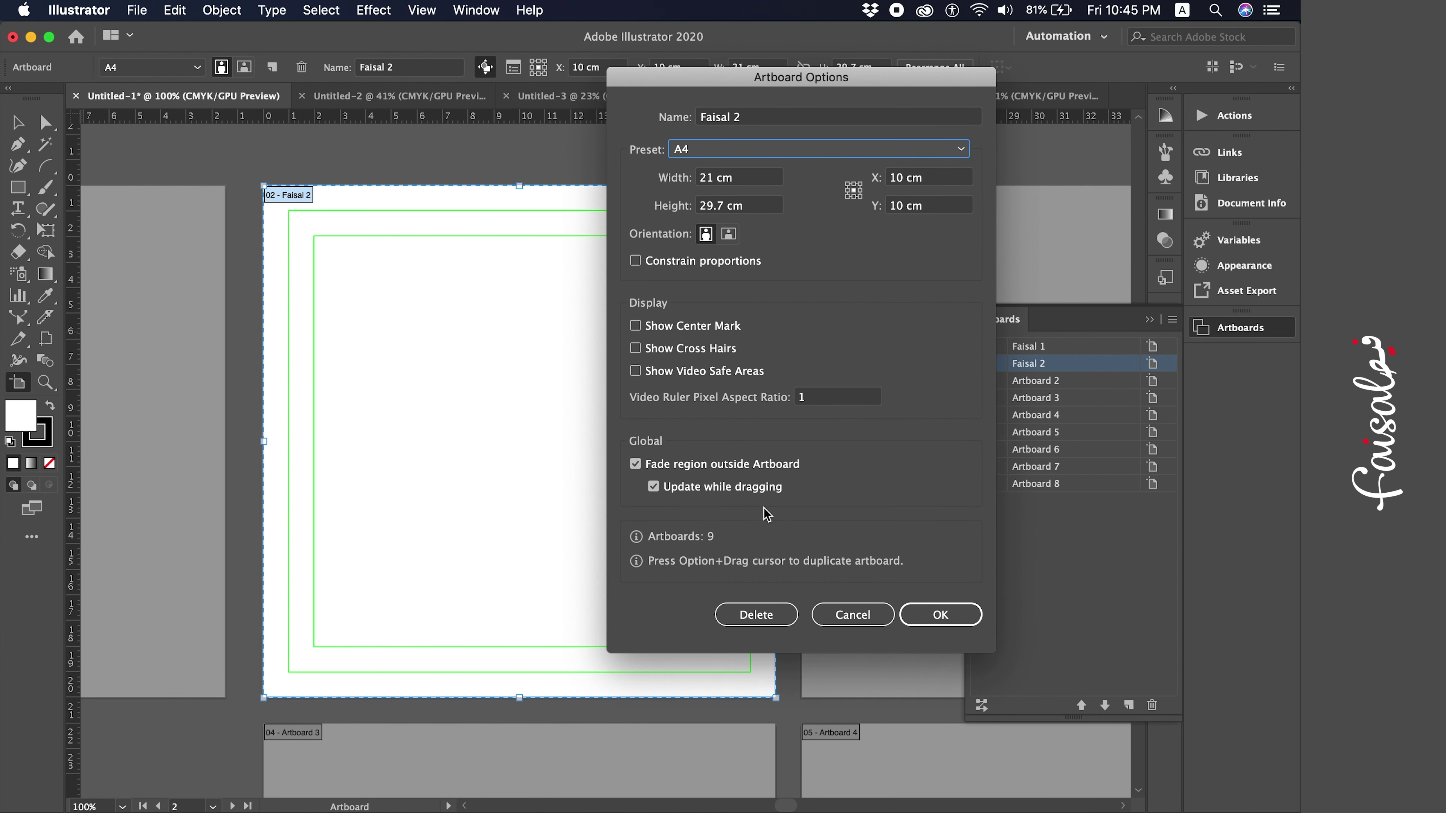
click(949, 618)
key(super+minus)
key(super+minus)
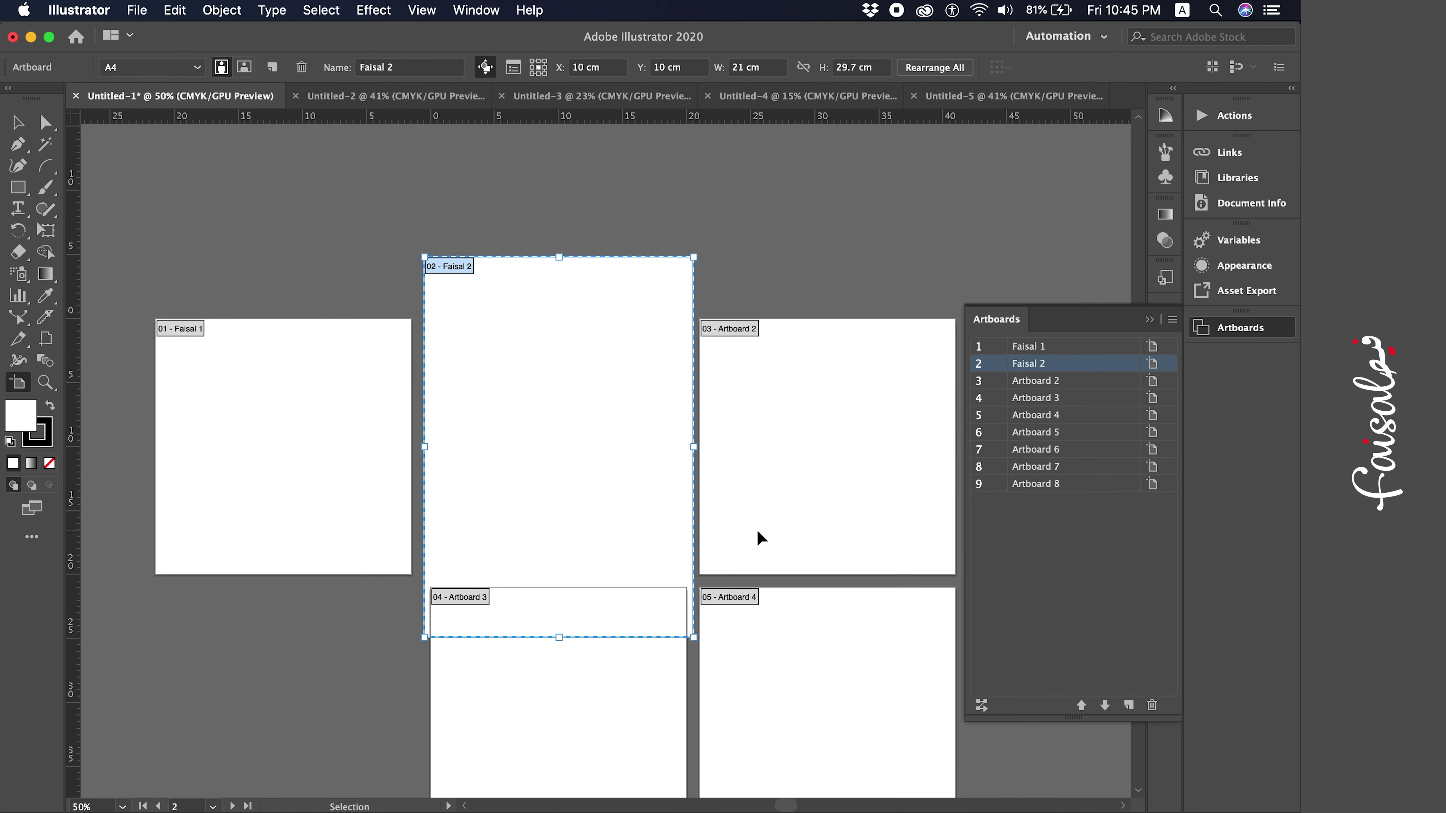
Trial-move the Faisal 2 artboard up above the other artboards
key(super+minus)
key(super+minus)
drag(597, 498, 598, 306)
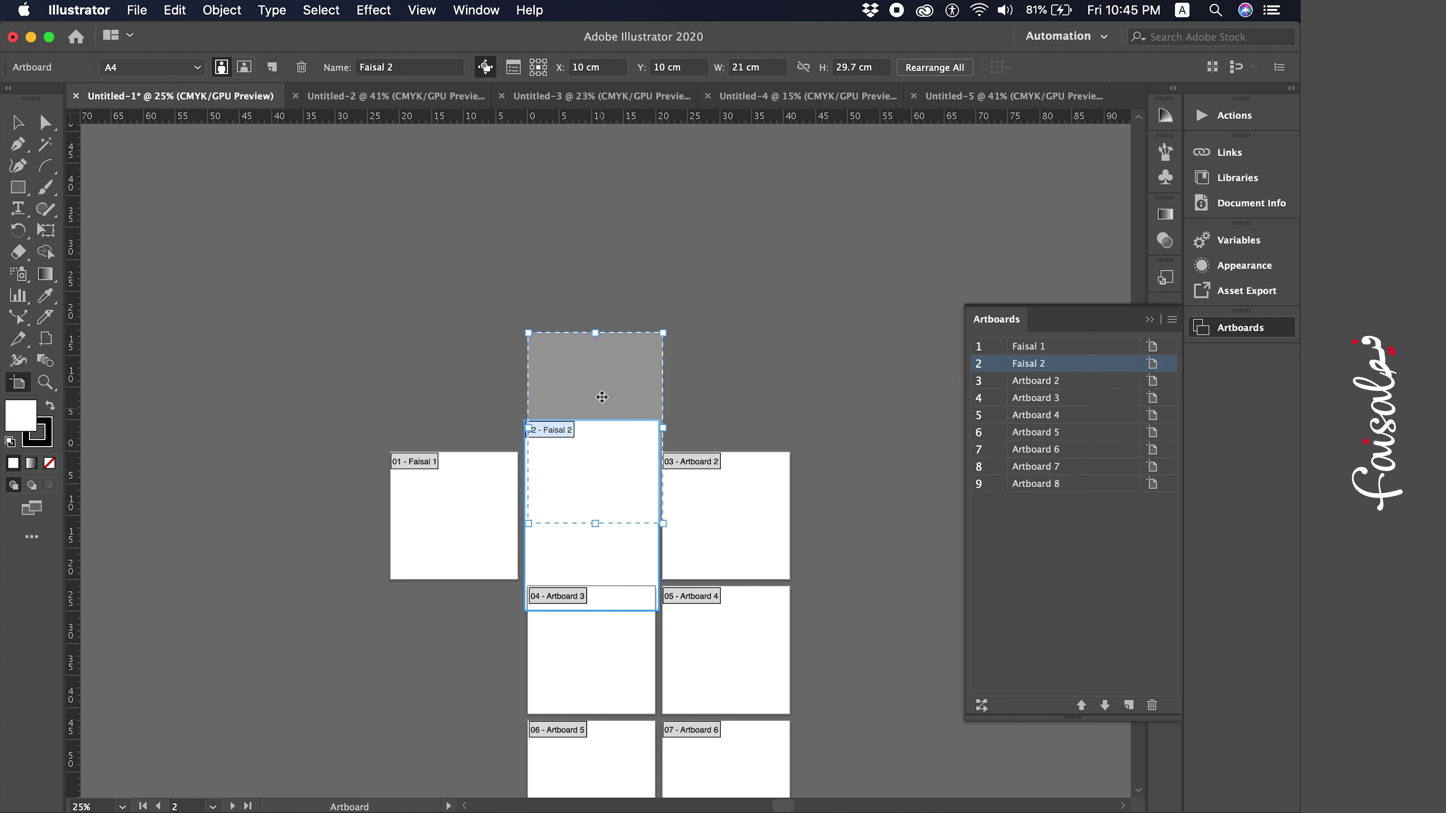
scroll(596, 252, right, 5)
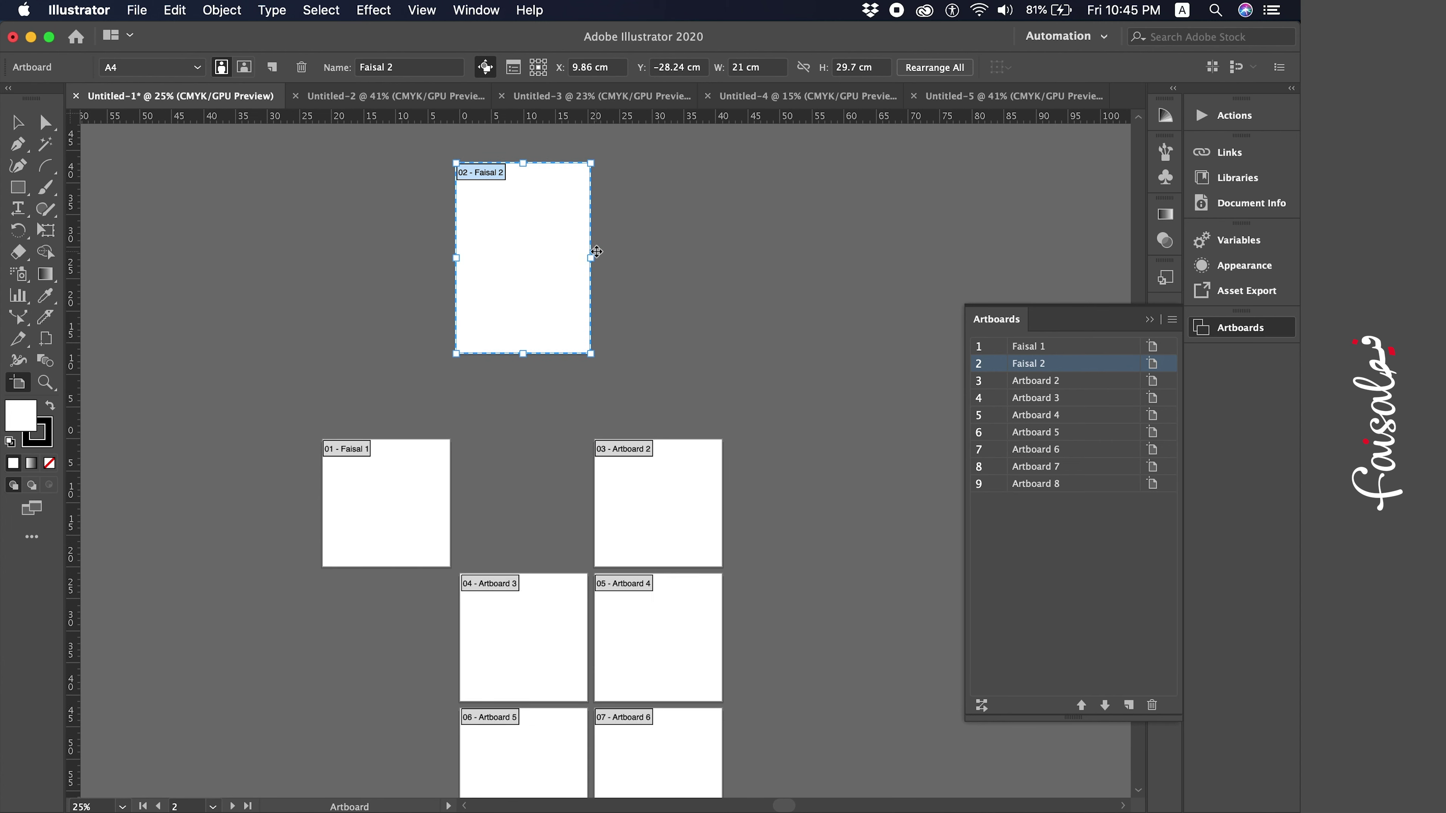
key(ctrl+minus)
scroll(610, 342, down, 3)
scroll(610, 342, right, 3)
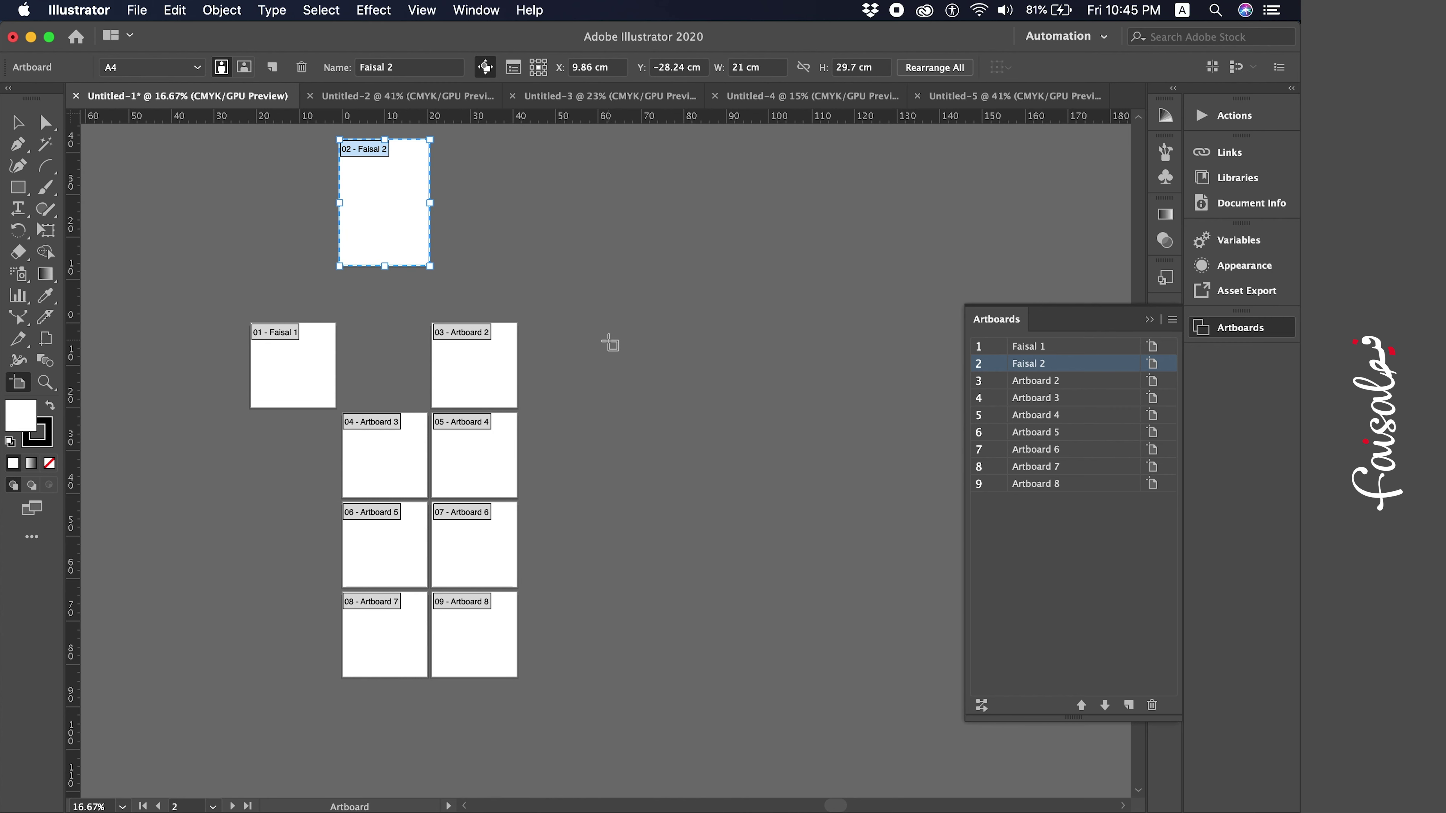
scroll(523, 294, right, 3)
scroll(522, 294, up, 1)
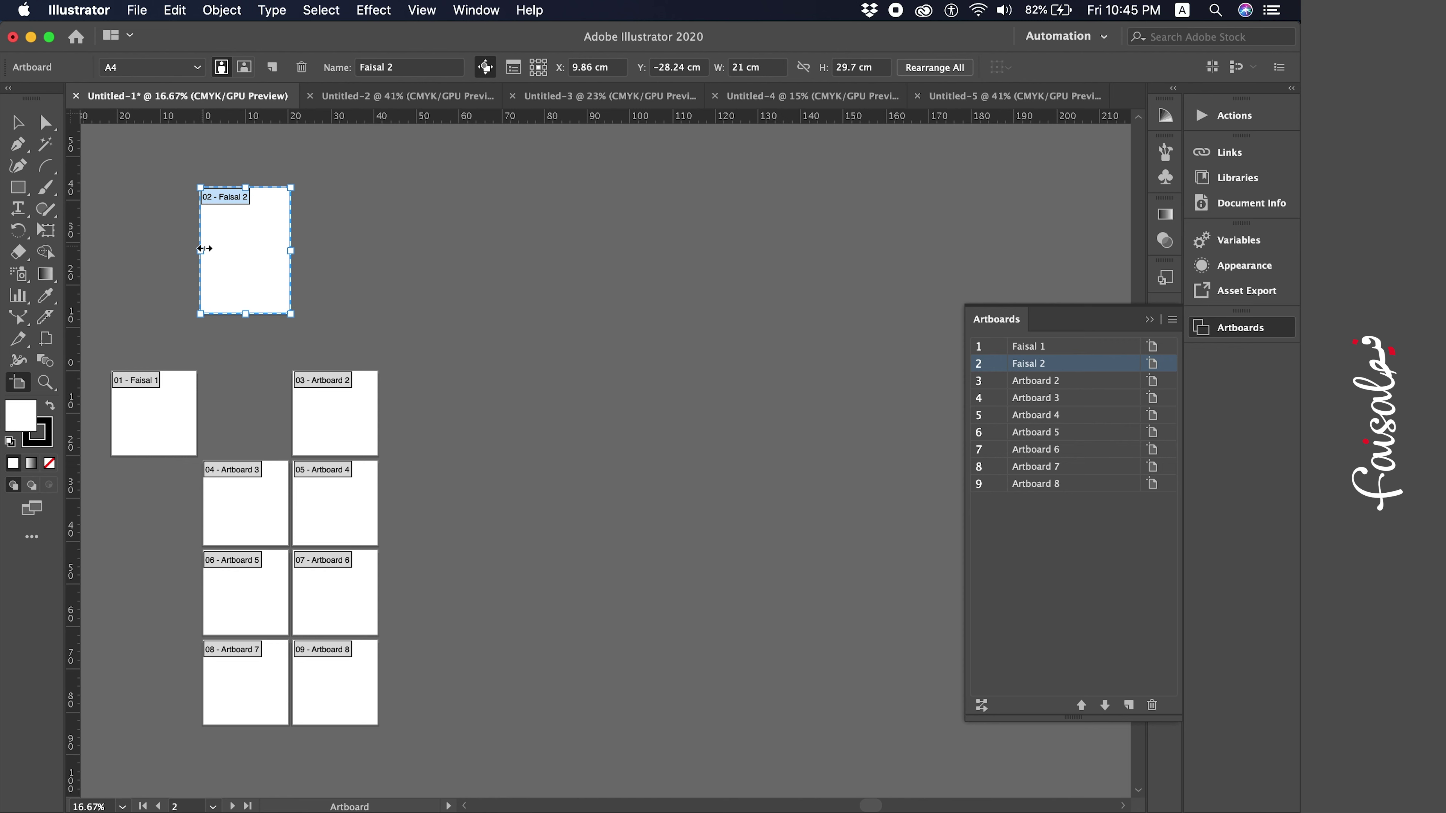
Drag Faisal 2 to the empty canvas on the right, then undo the moves
drag(232, 246, 781, 345)
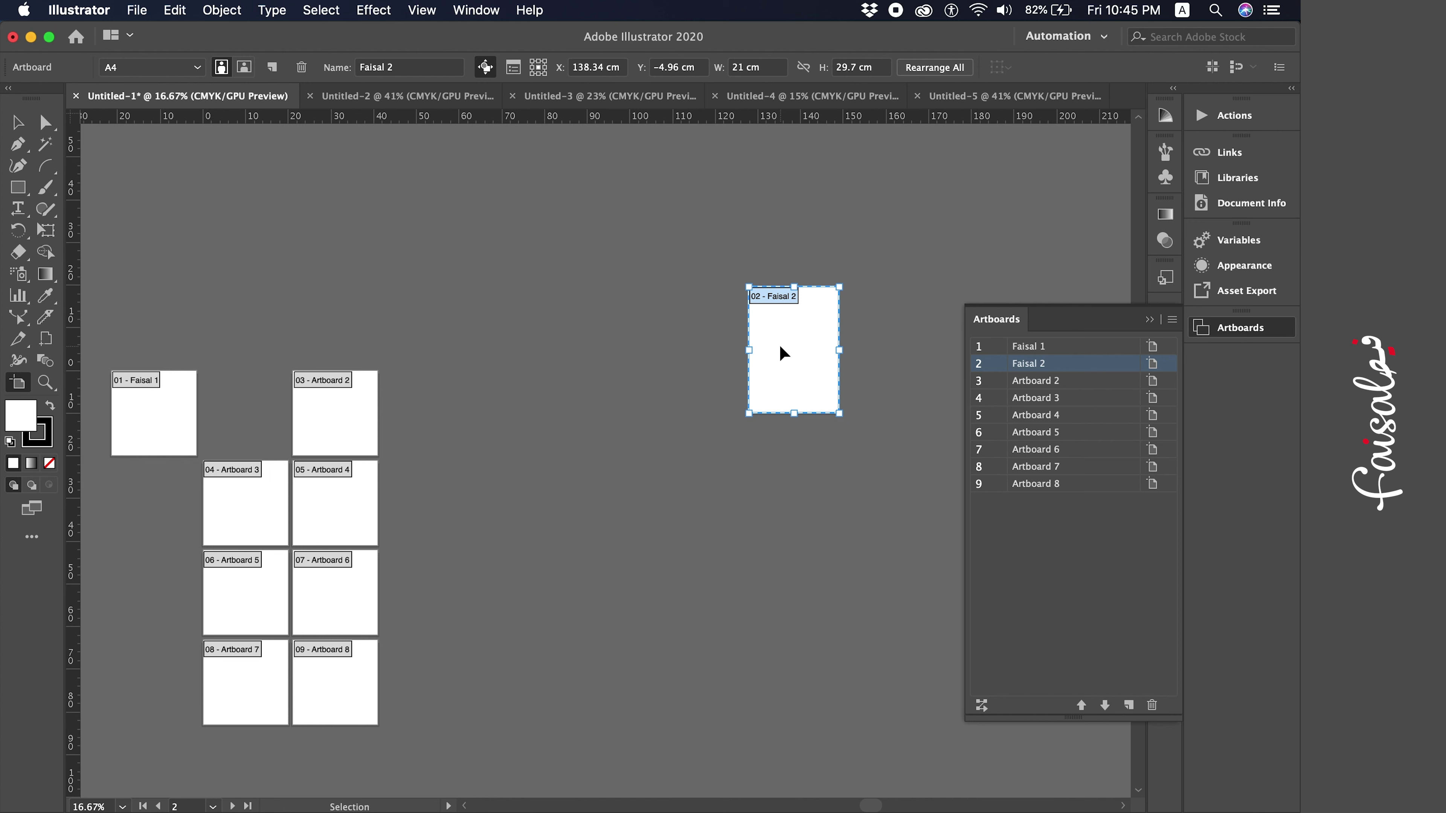
key(super+minus)
key(super+z)
key(super+z)
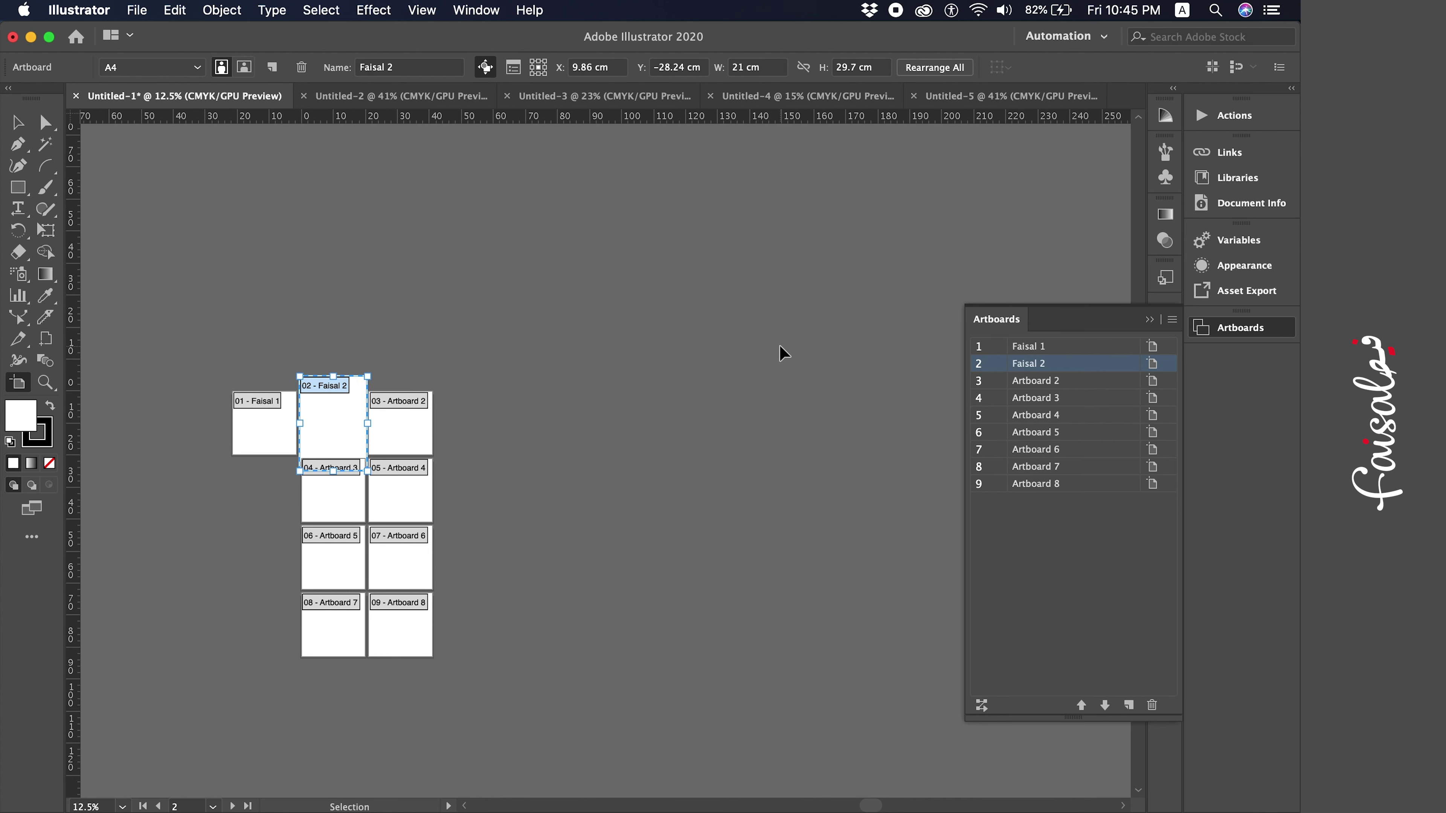
scroll(503, 303, left, 3)
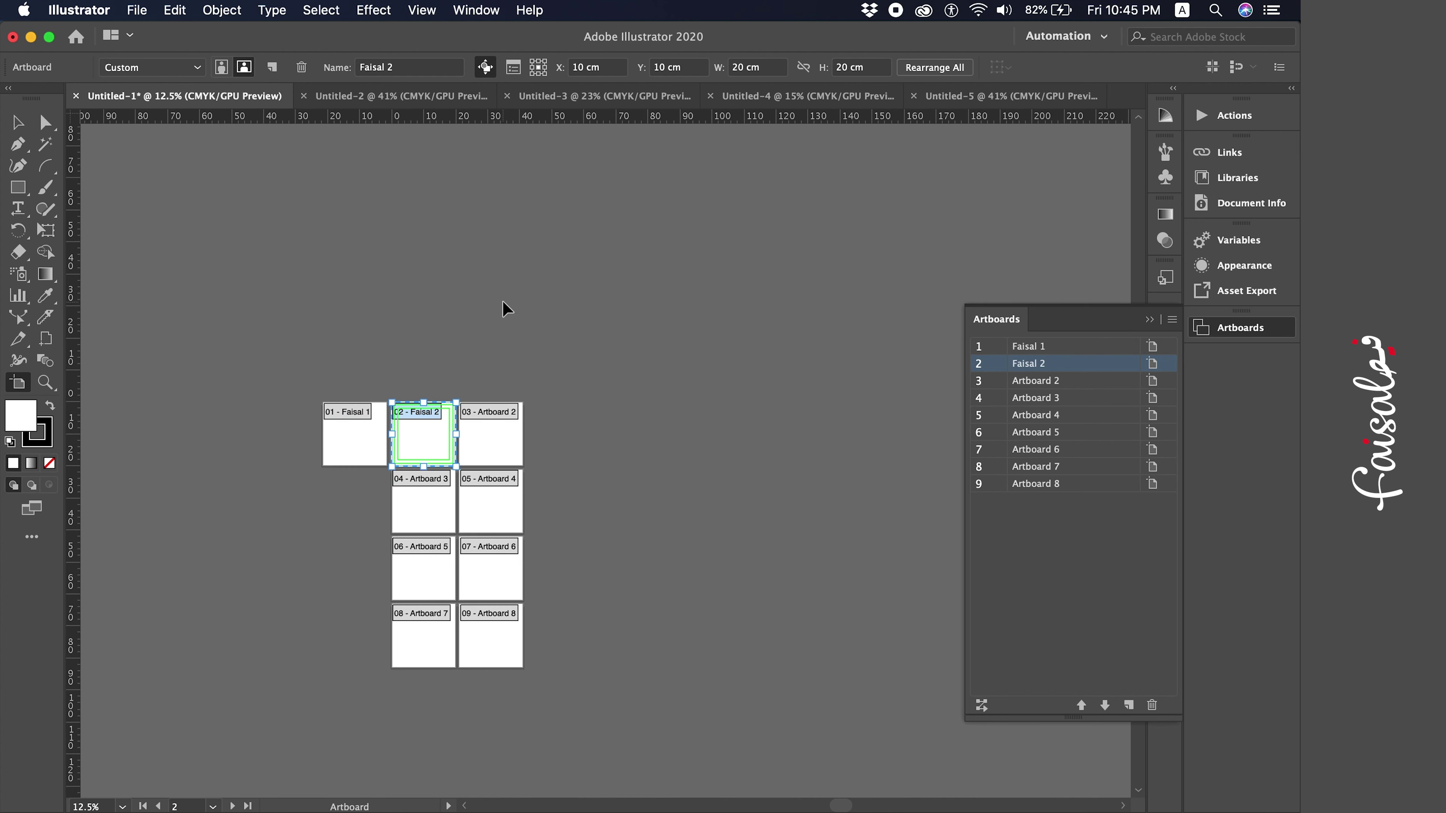
Open and cancel the Faisal 2 Artboard Options, then zoom in and leave artboard editing
key(Escape)
double_click(18, 382)
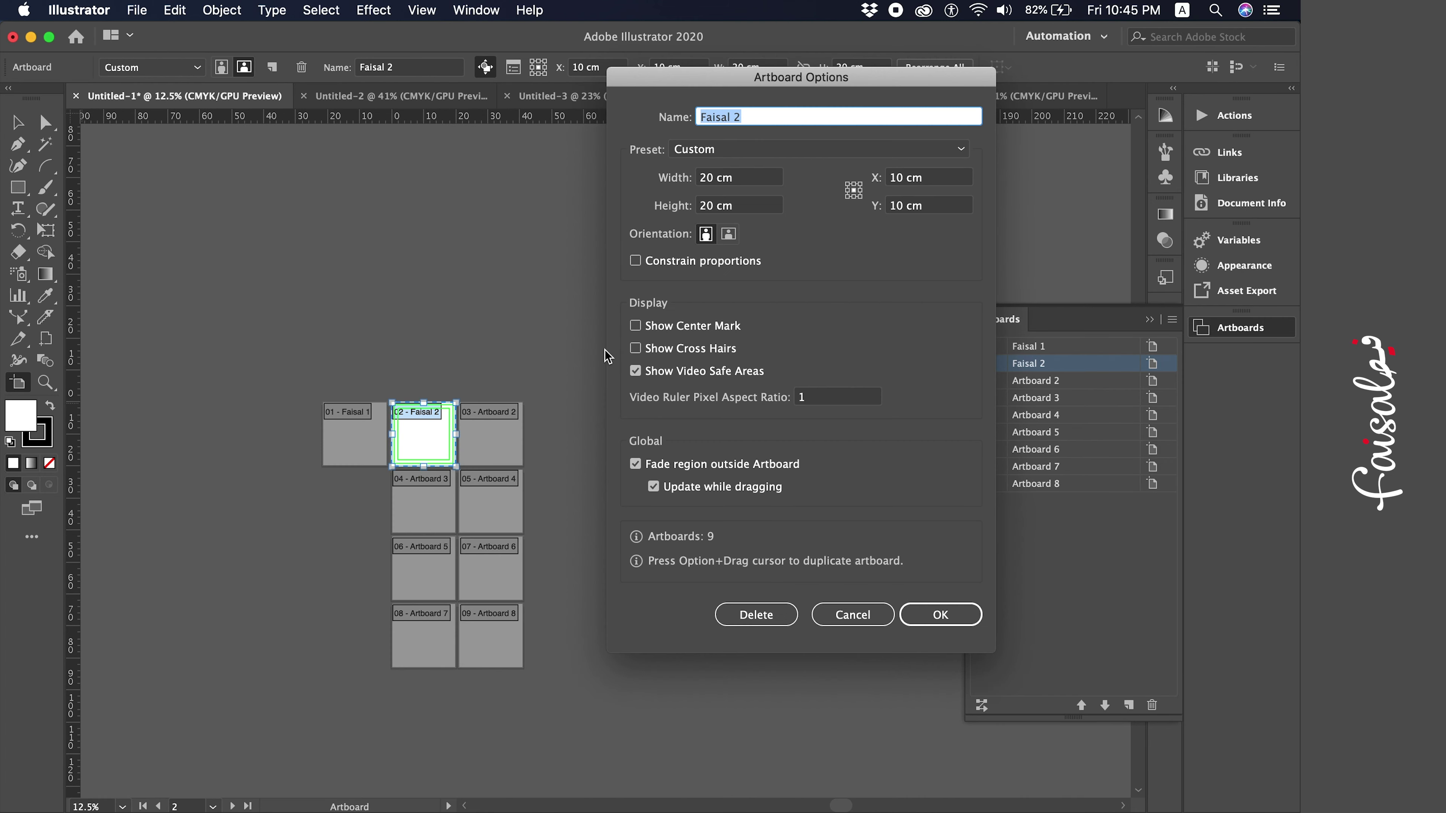
click(926, 611)
key(ctrl+equal)
key(ctrl+equal)
key(ctrl+equal)
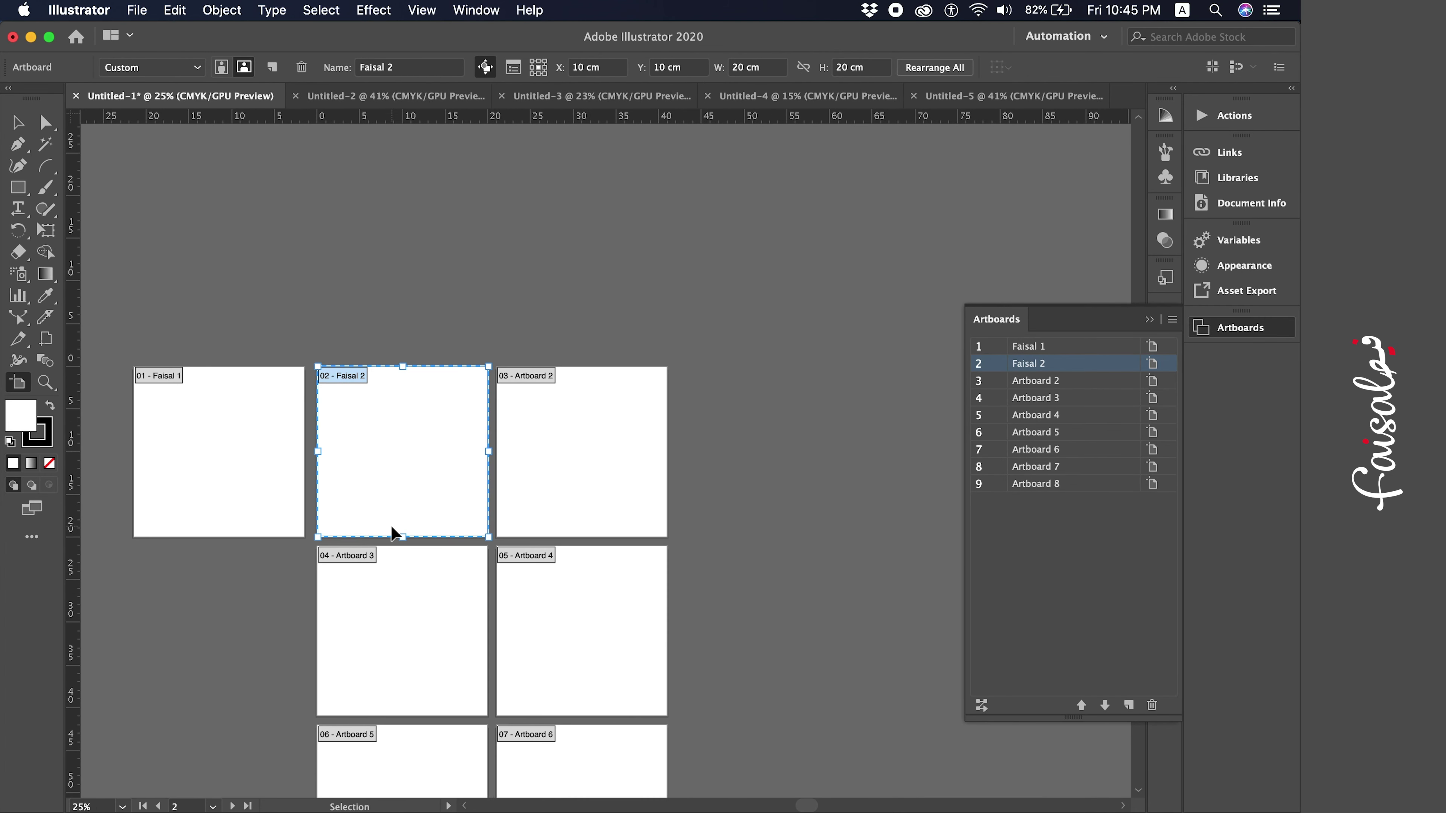
click(18, 122)
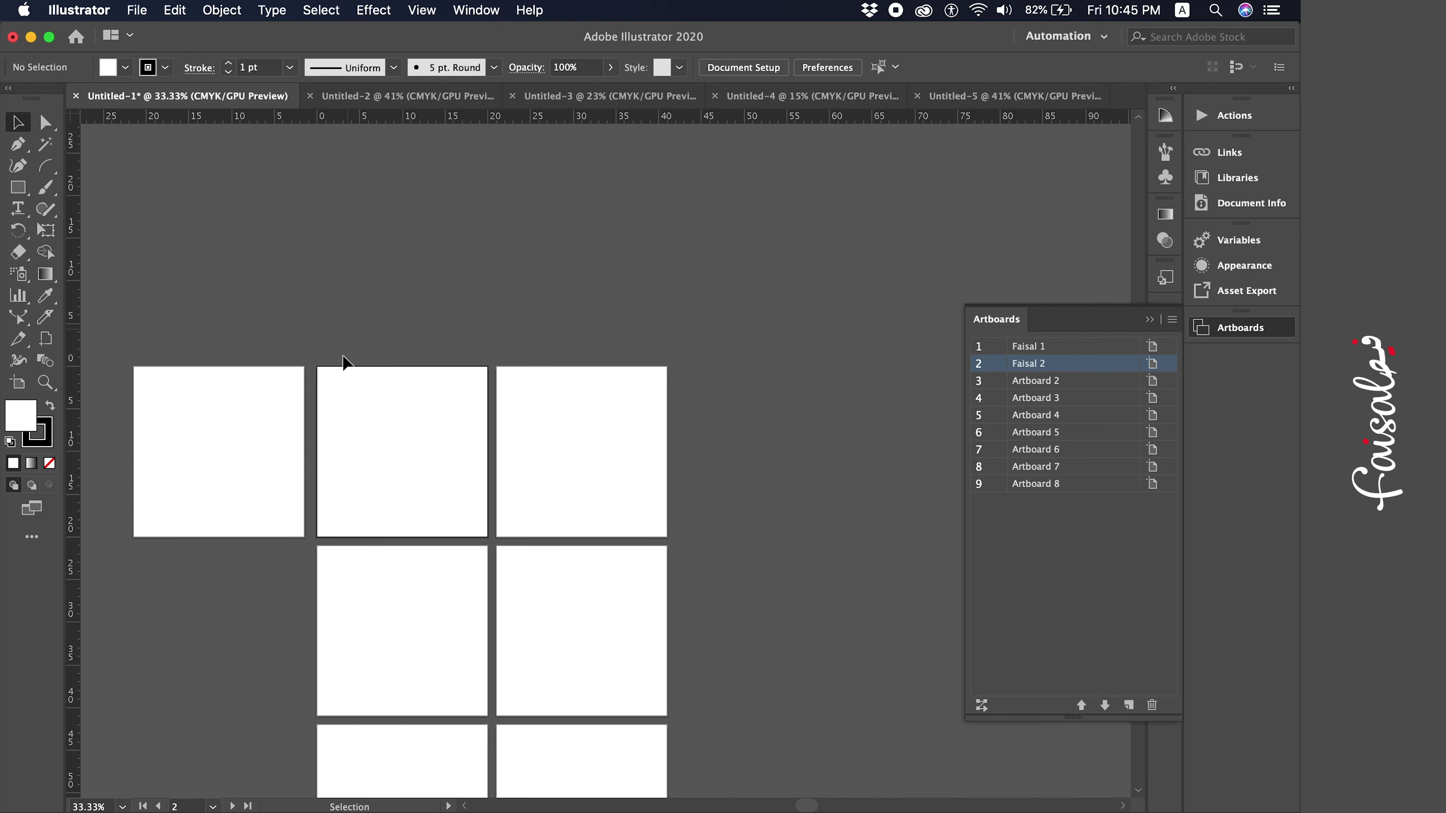
Toggle between the Artboard and Selection tools, then bring up Document Setup with Option+Cmd+P
click(26, 391)
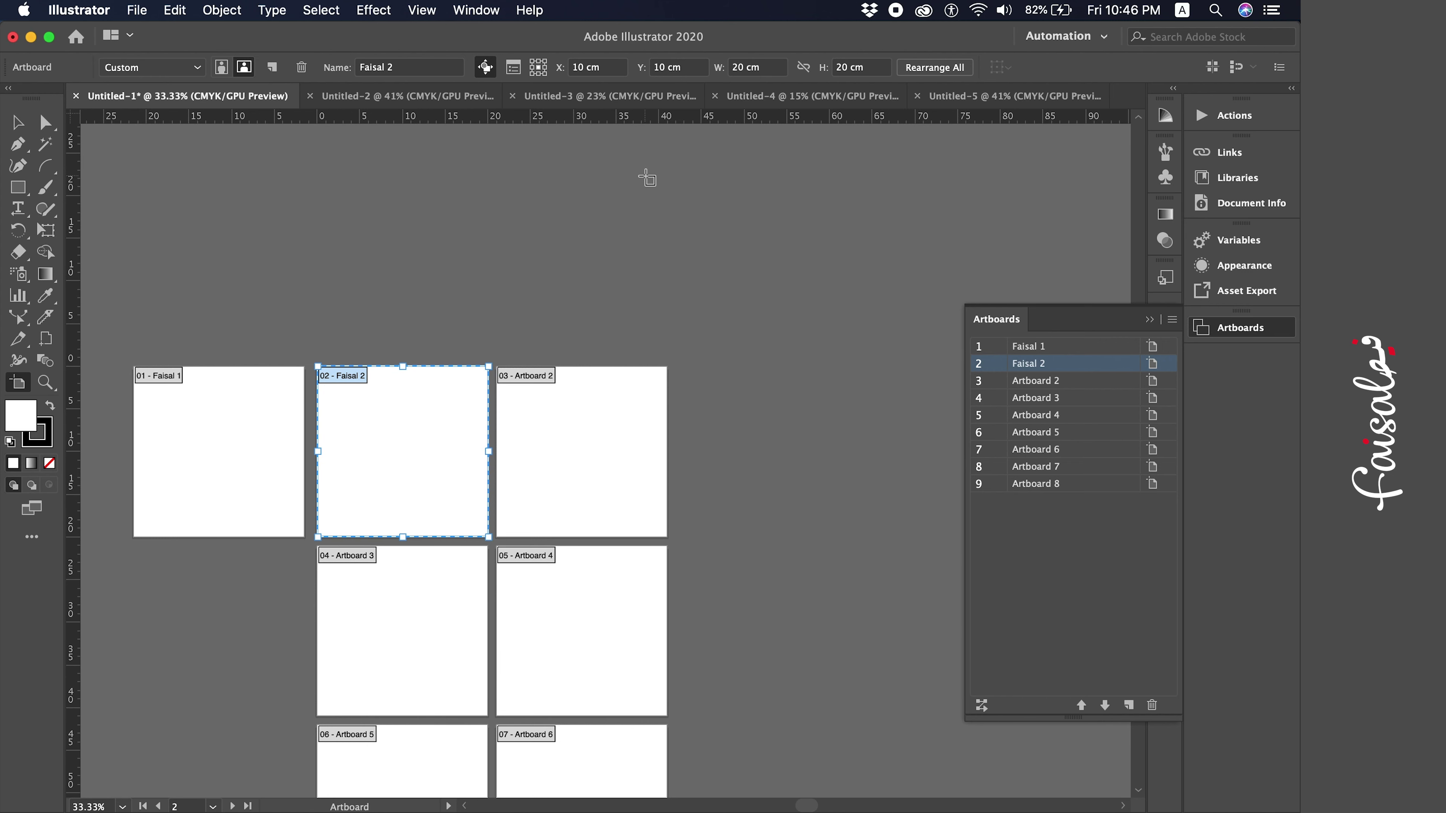
scroll(646, 178, down, 1)
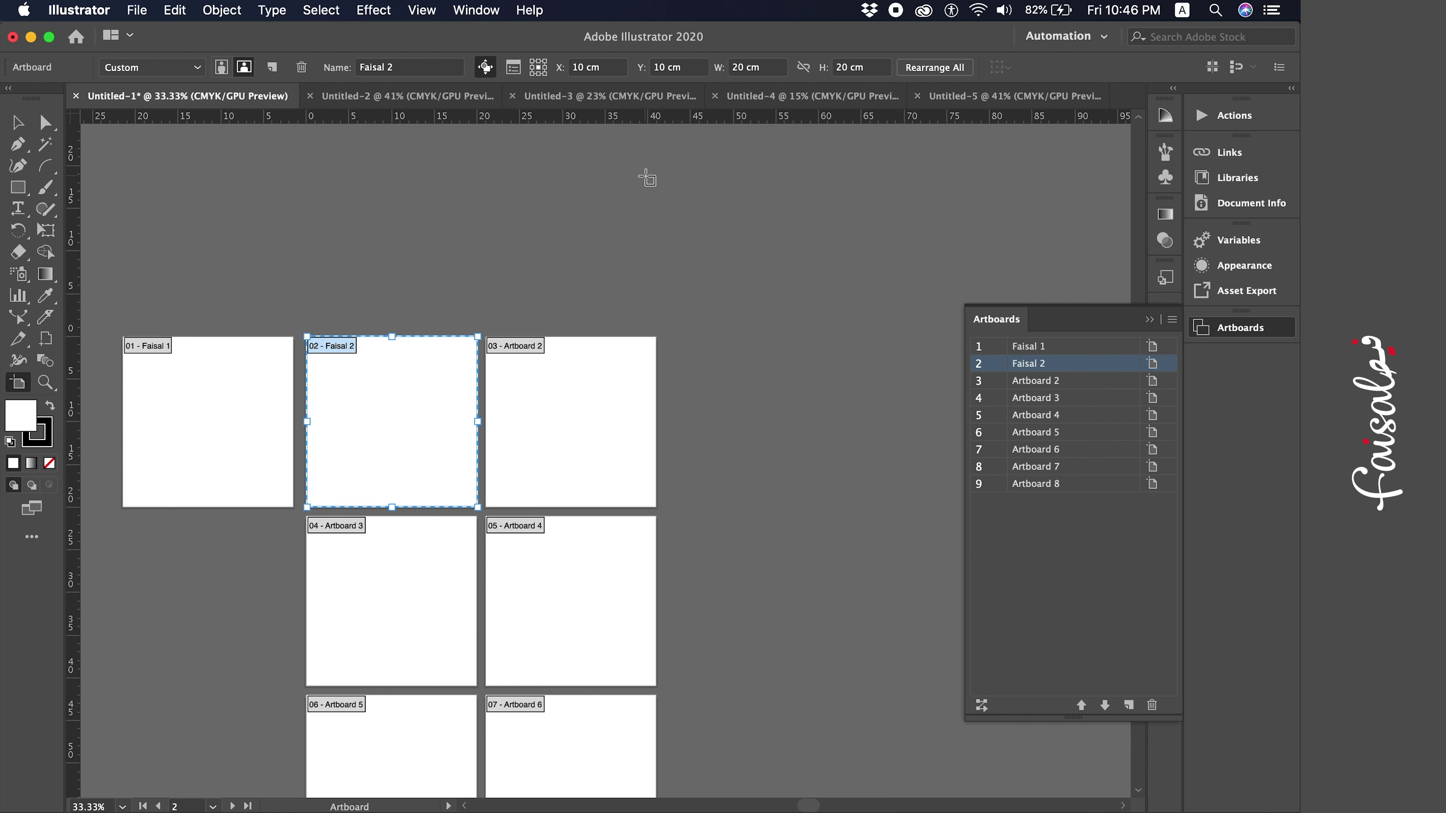
key(v)
key(alt+super+p)
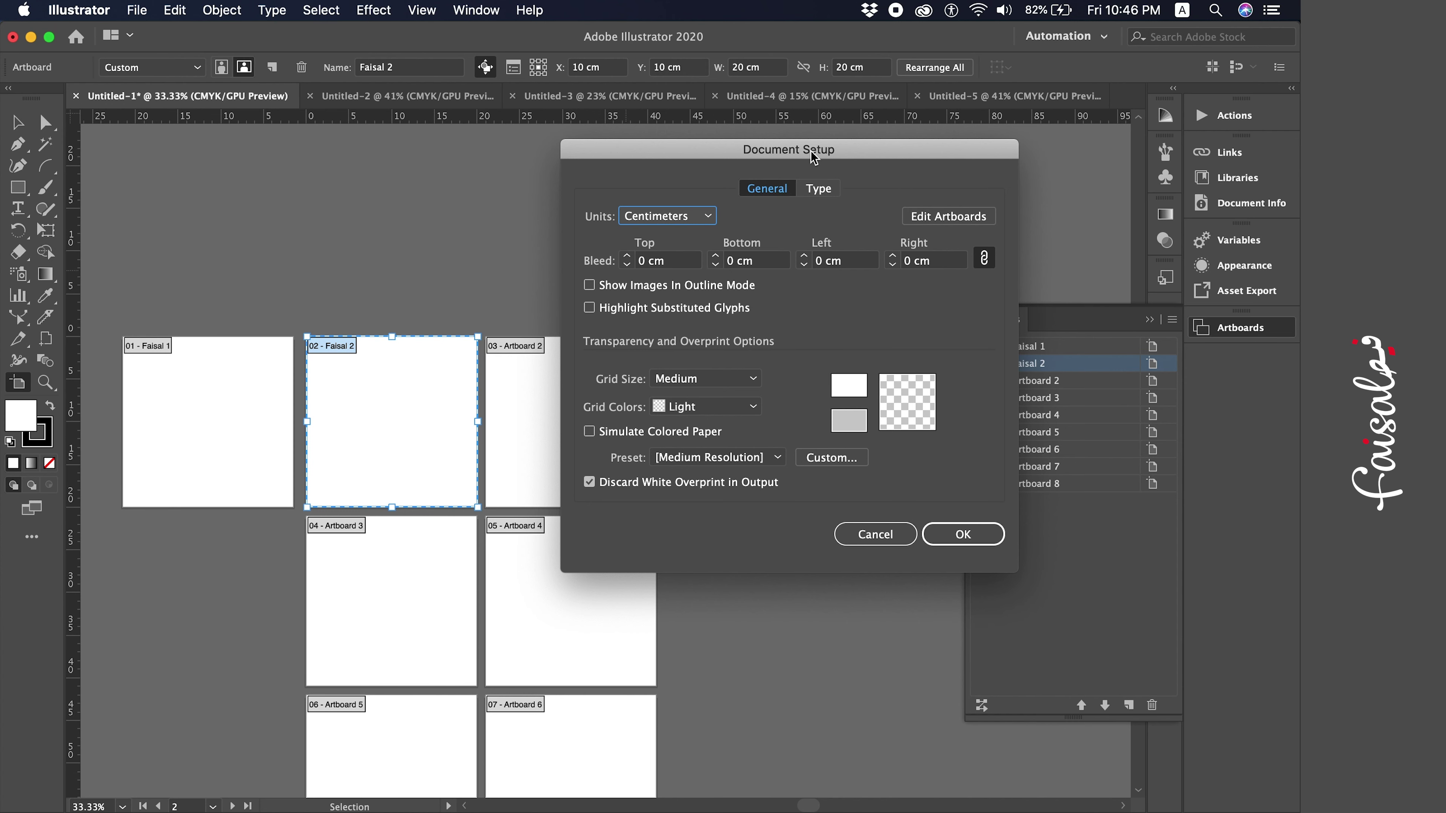
Dismiss Document Setup and reopen it from the File menu
click(874, 534)
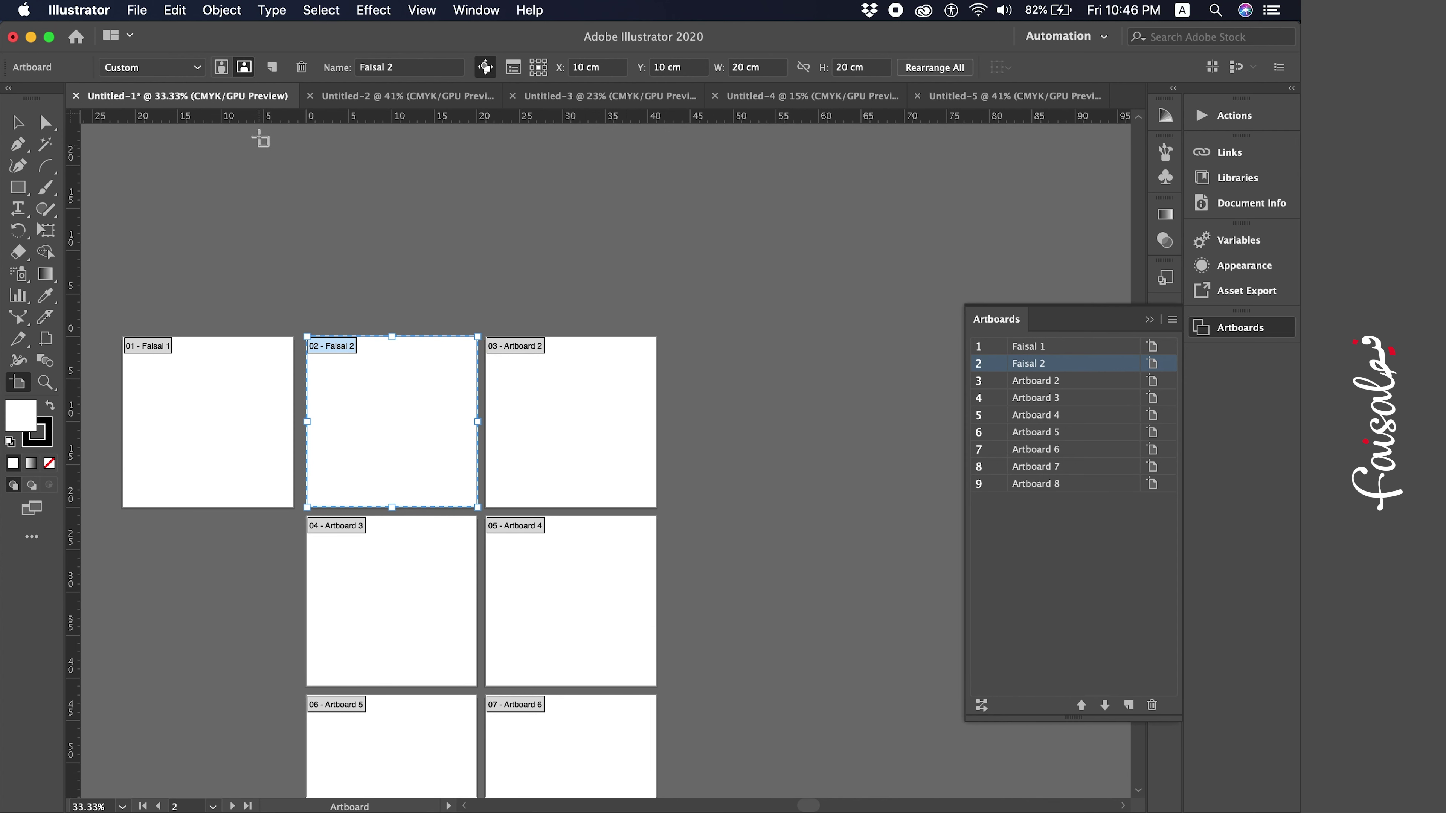
click(137, 10)
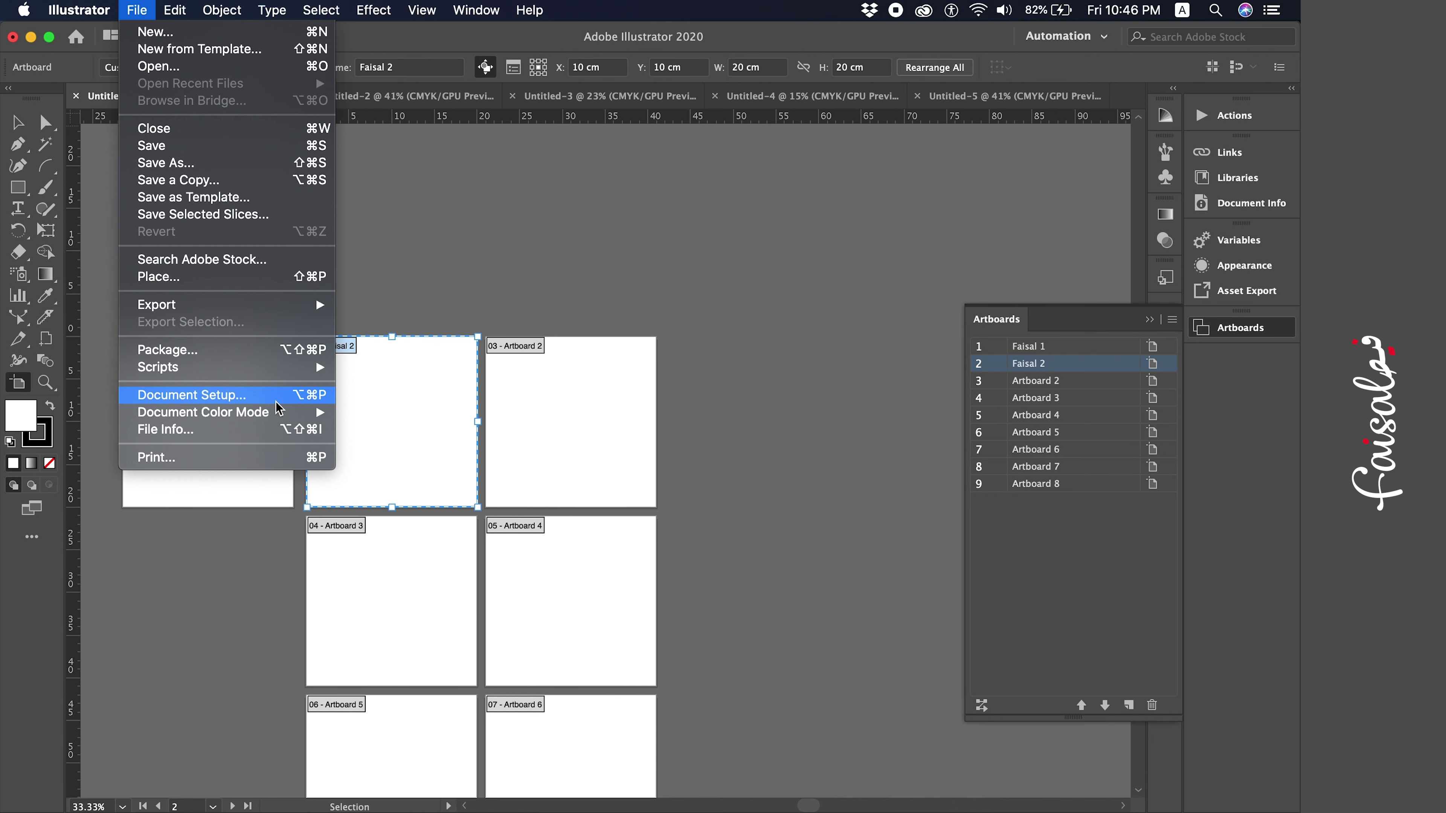
click(266, 401)
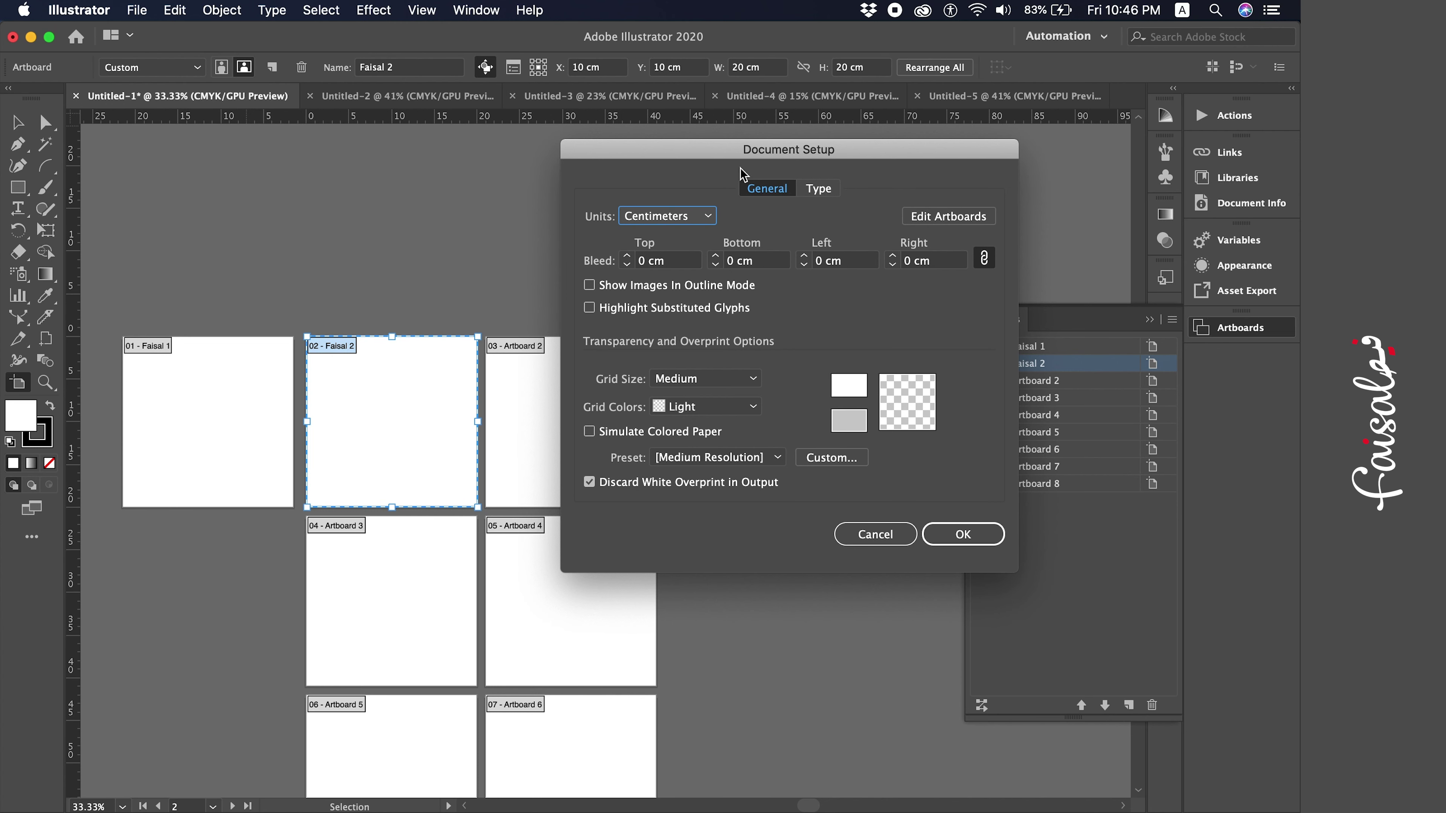
drag(788, 145, 672, 123)
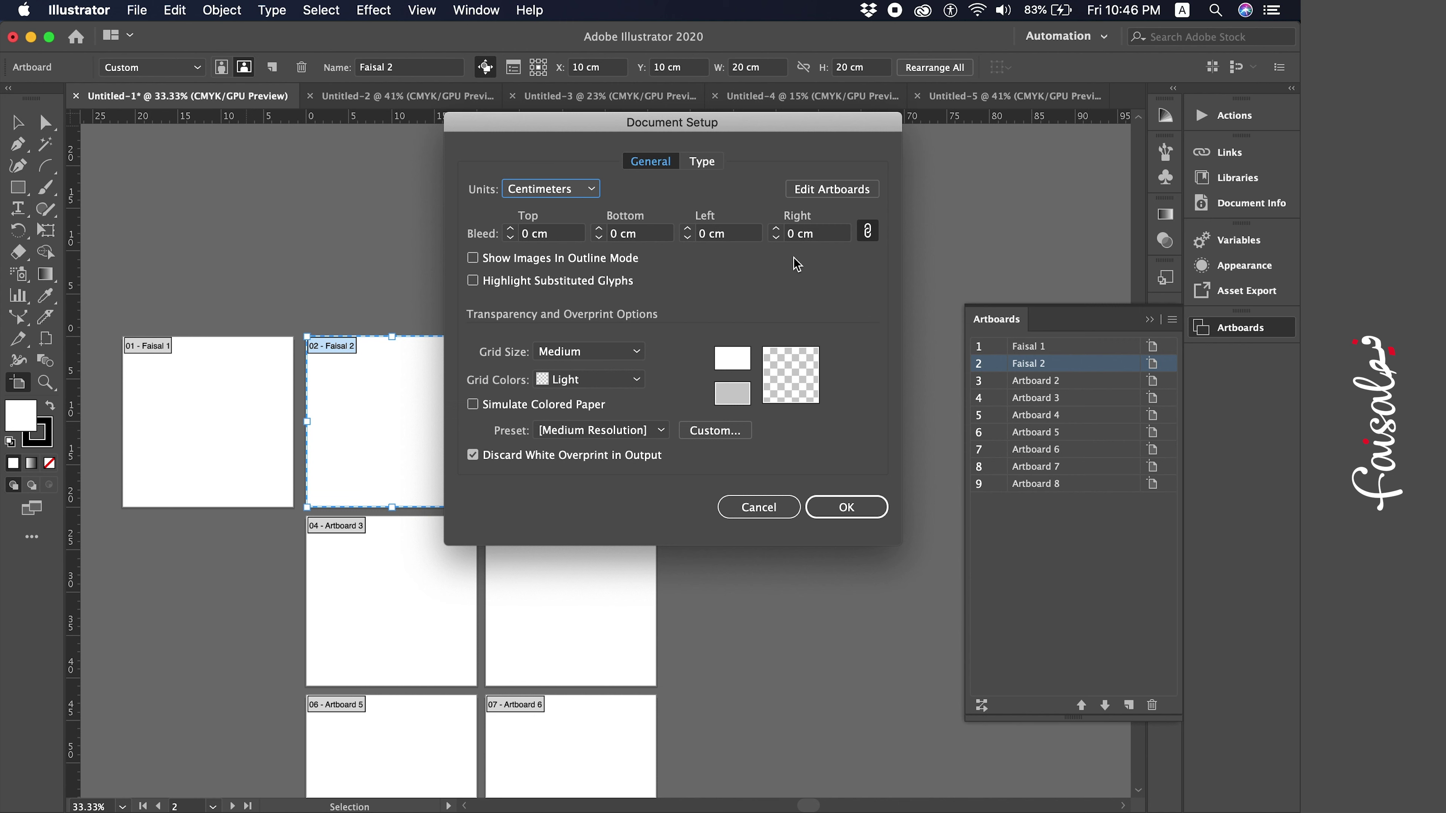
Set a linked 0.2 cm bleed on all four sides and confirm
double_click(553, 239)
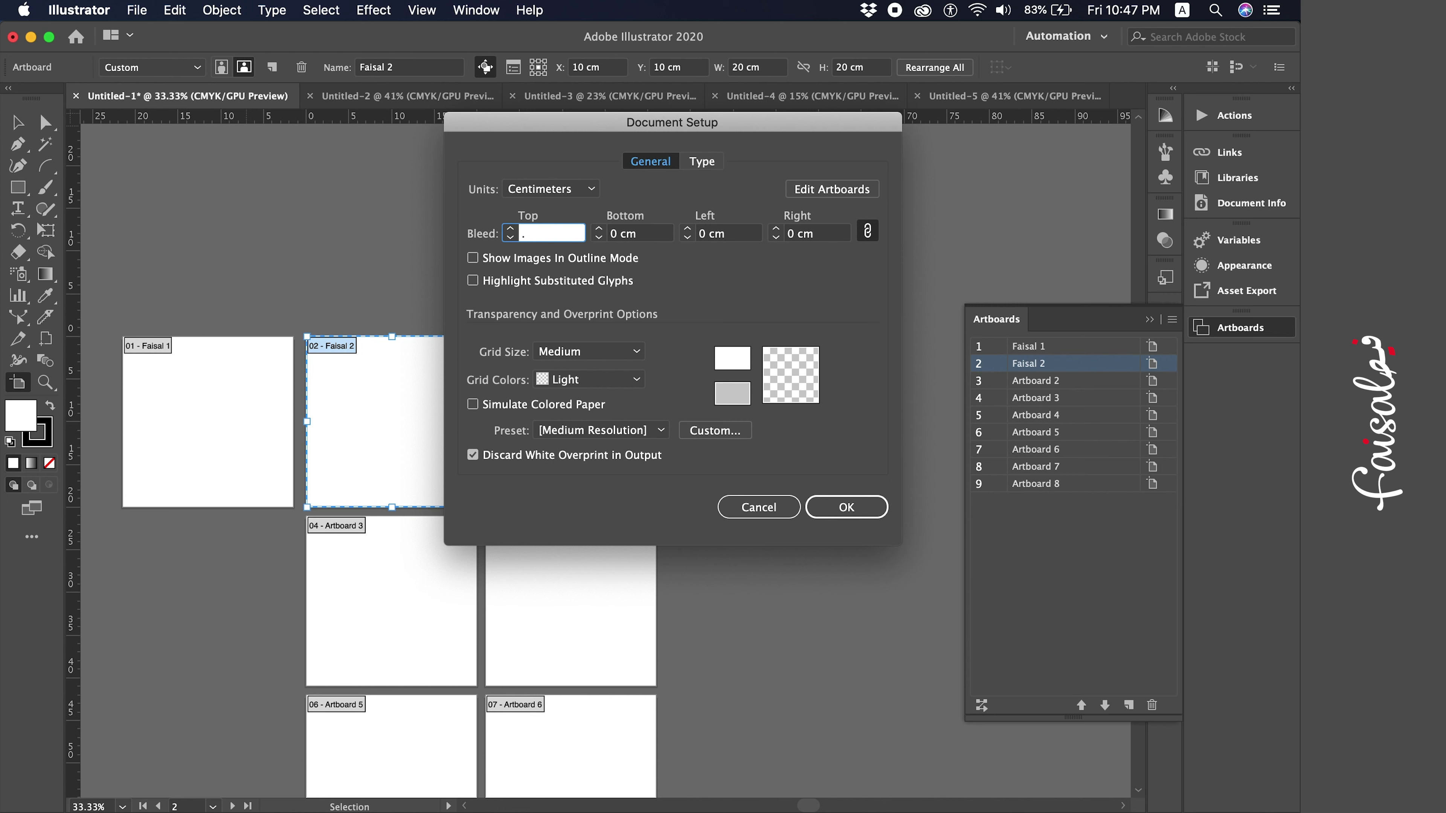
text(2)
key(Tab)
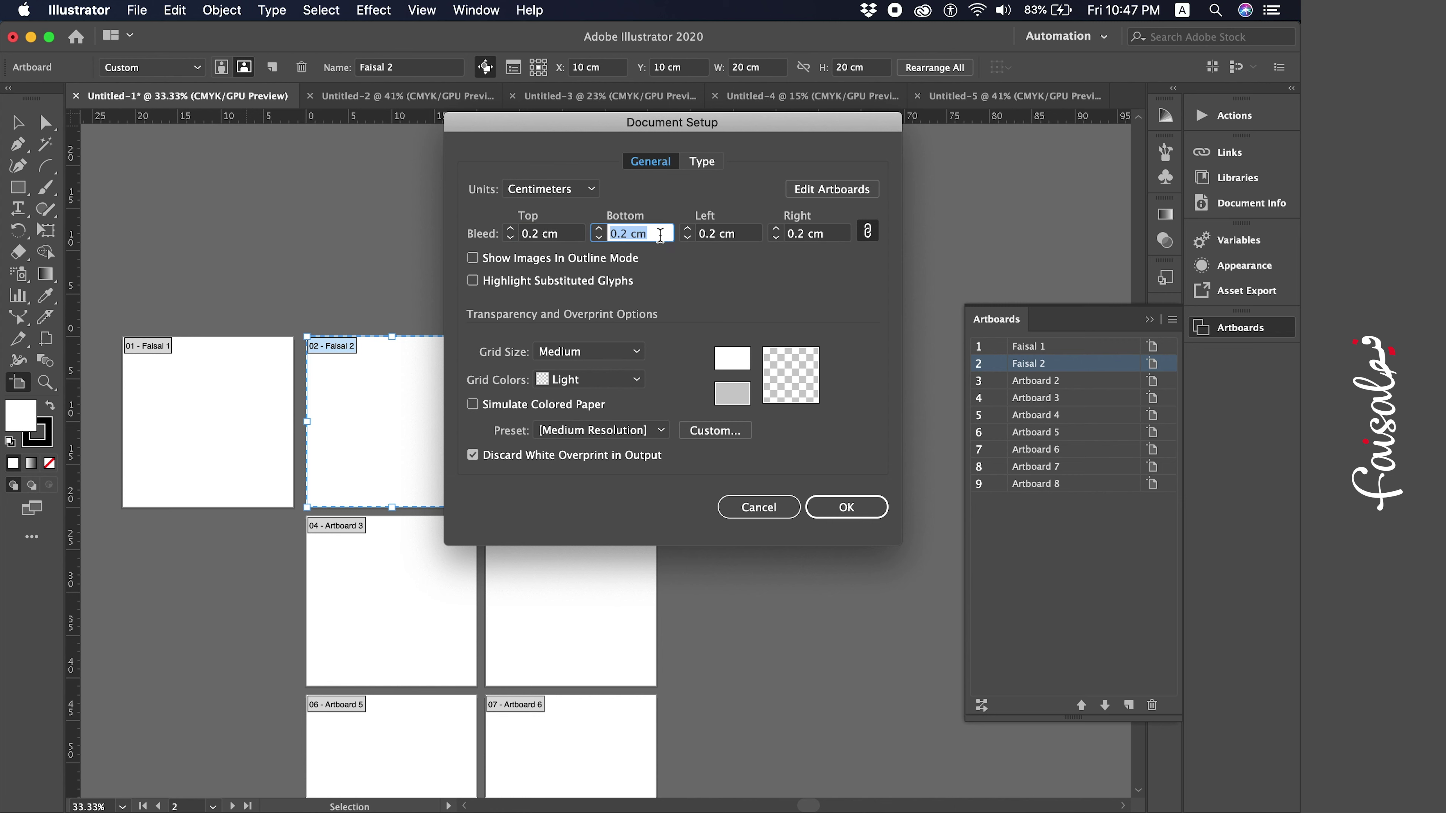
click(876, 507)
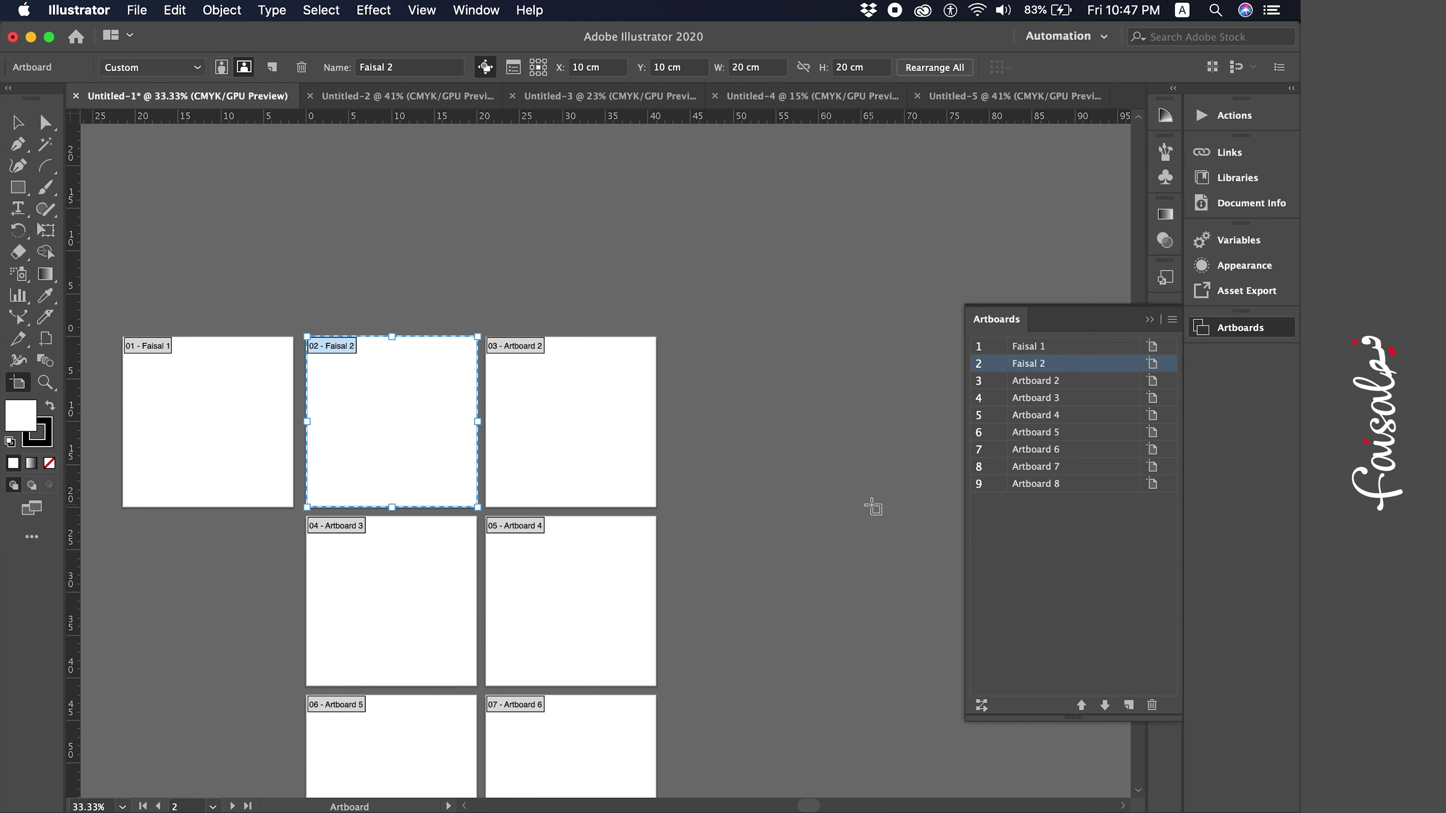
click(17, 122)
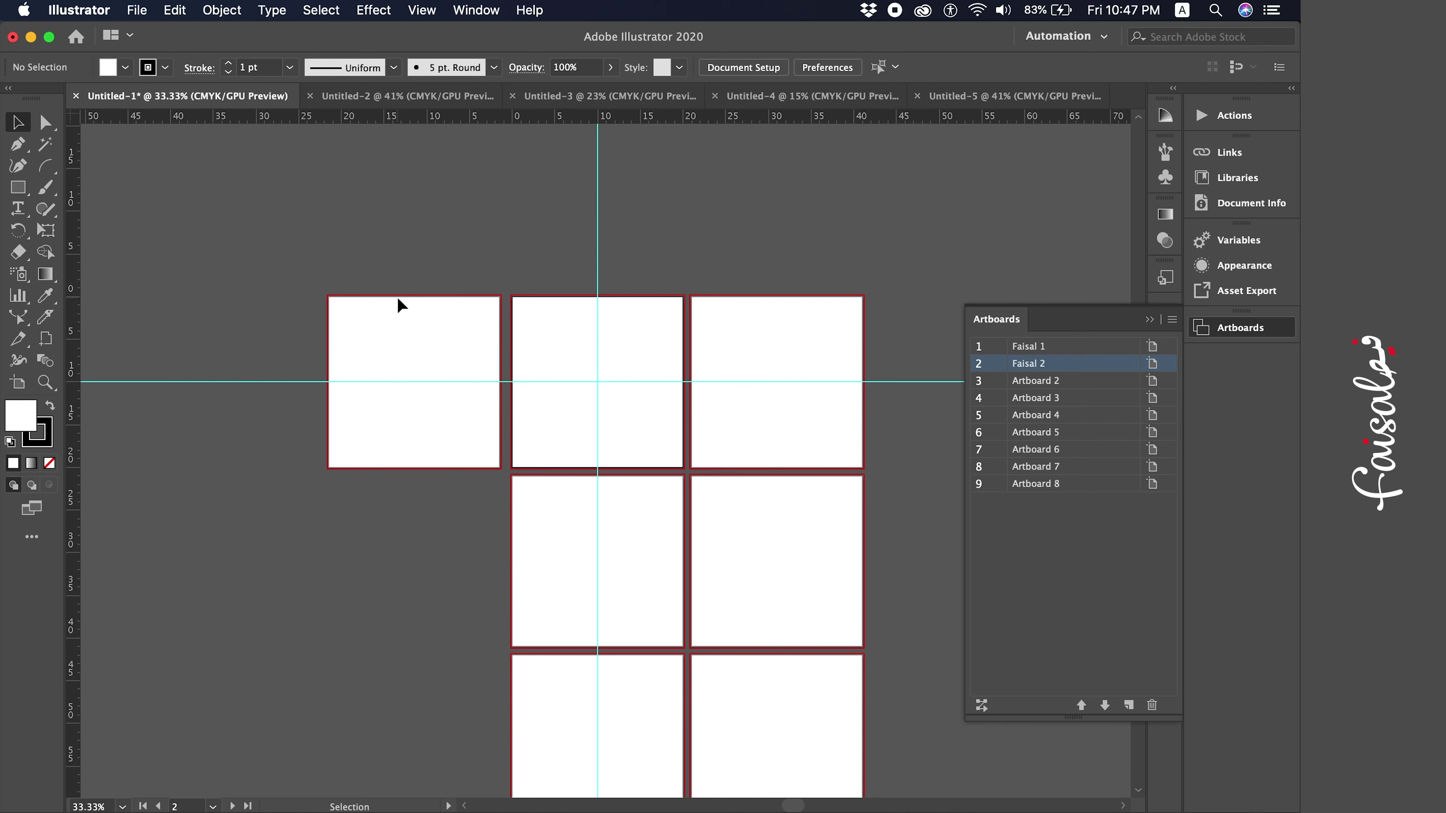
Marquee-select the cyan guides across the artboards and delete them
key(super+equal)
key(super+equal)
scroll(400, 306, up, 3)
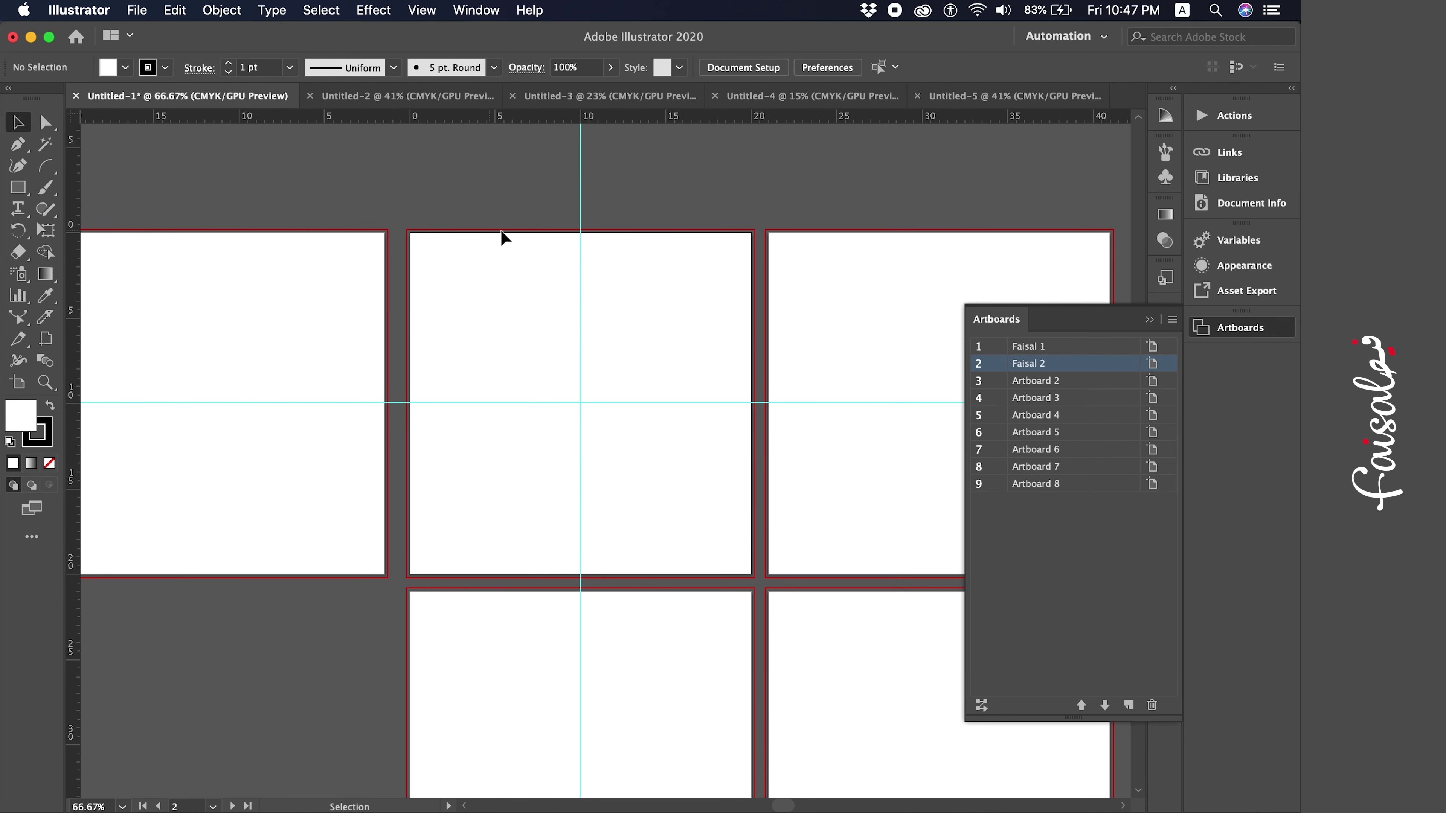
scroll(500, 230, down, 3)
scroll(501, 231, right, 3)
scroll(501, 230, right, 3)
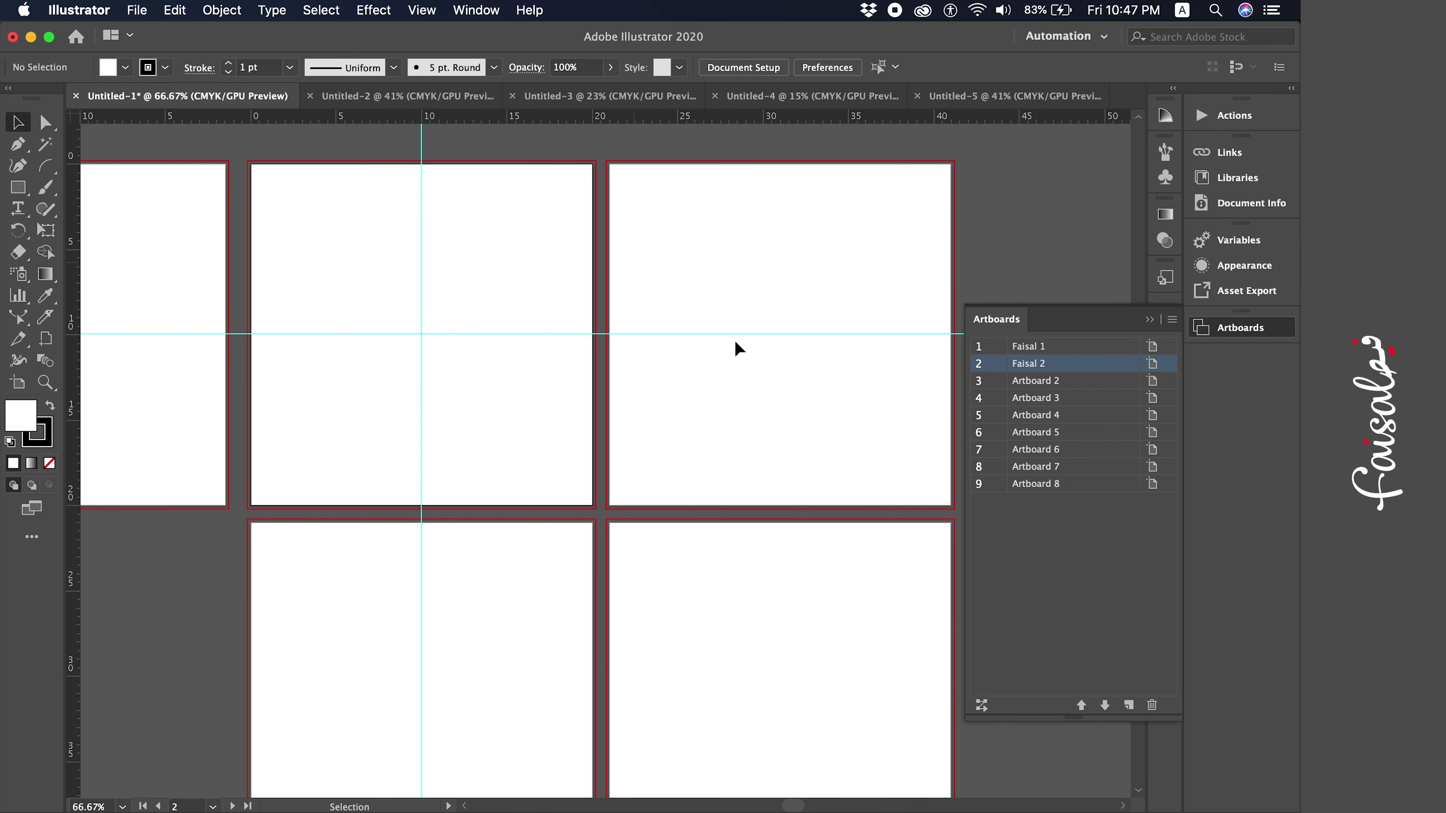
scroll(544, 329, left, 3)
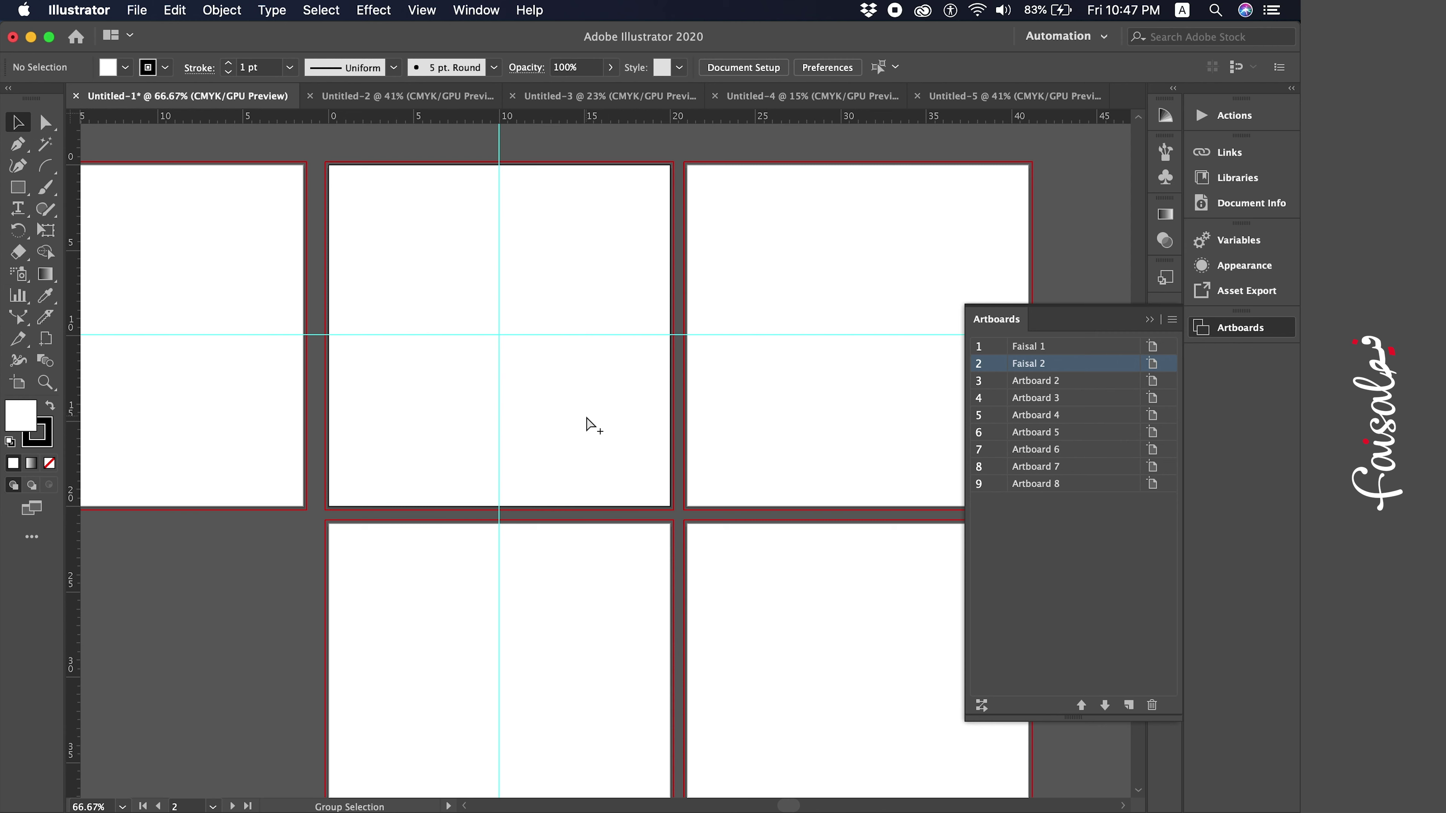
drag(564, 302, 473, 368)
key(Delete)
Make Faisal 1 and then Faisal 2 active, and reopen Document Setup
scroll(476, 377, left, 8)
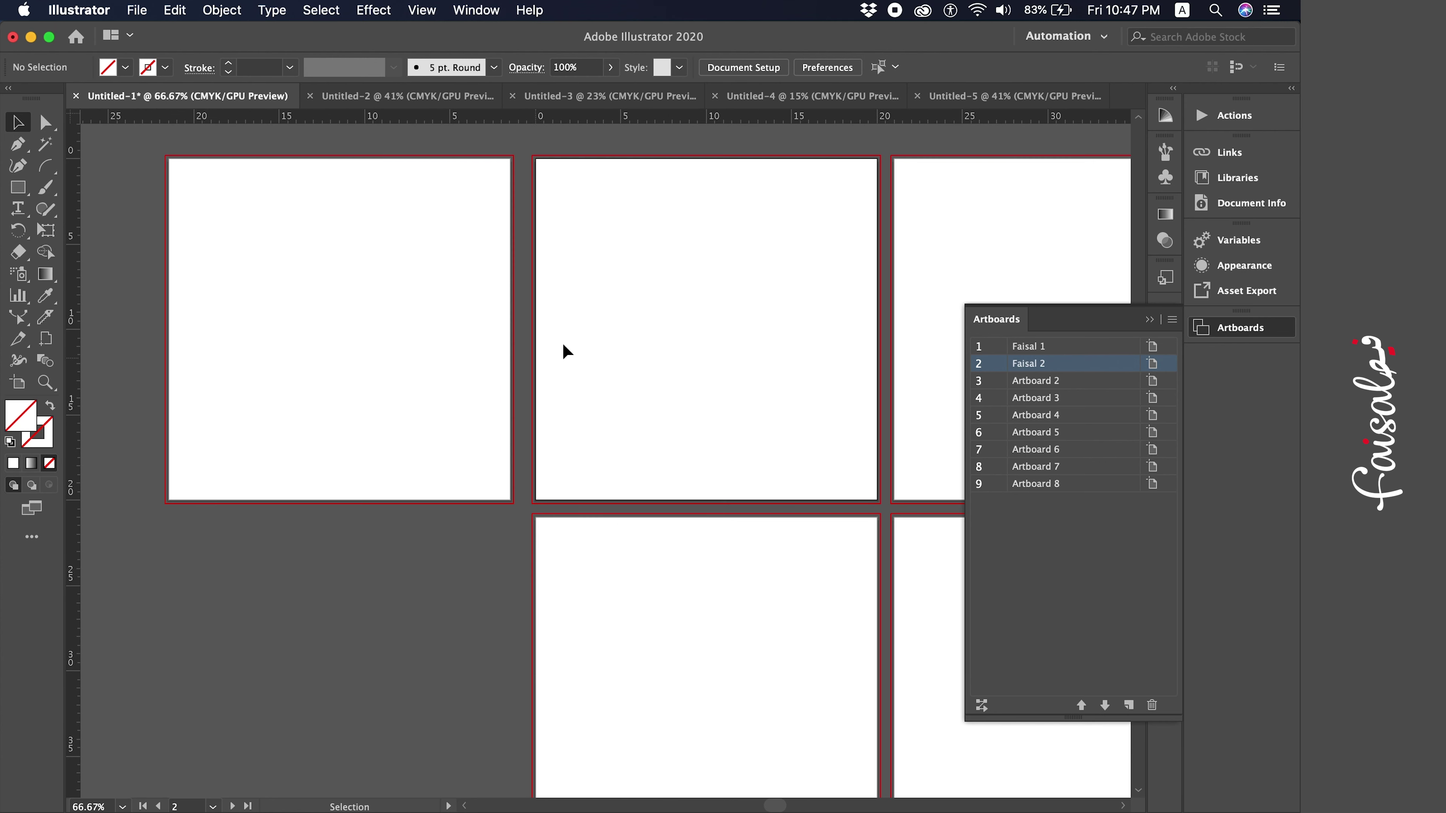
click(467, 275)
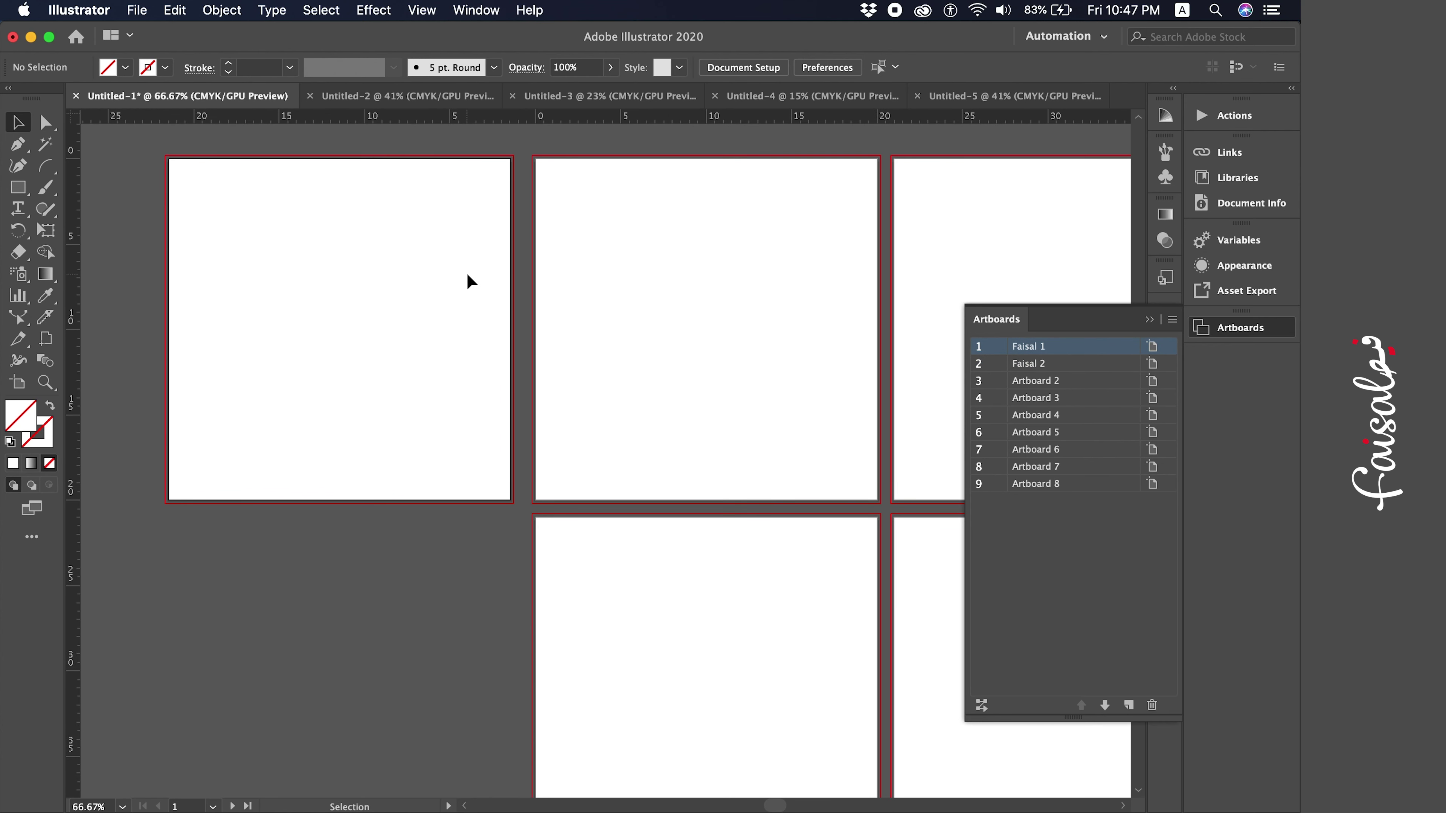
click(654, 275)
scroll(654, 276, up, 5)
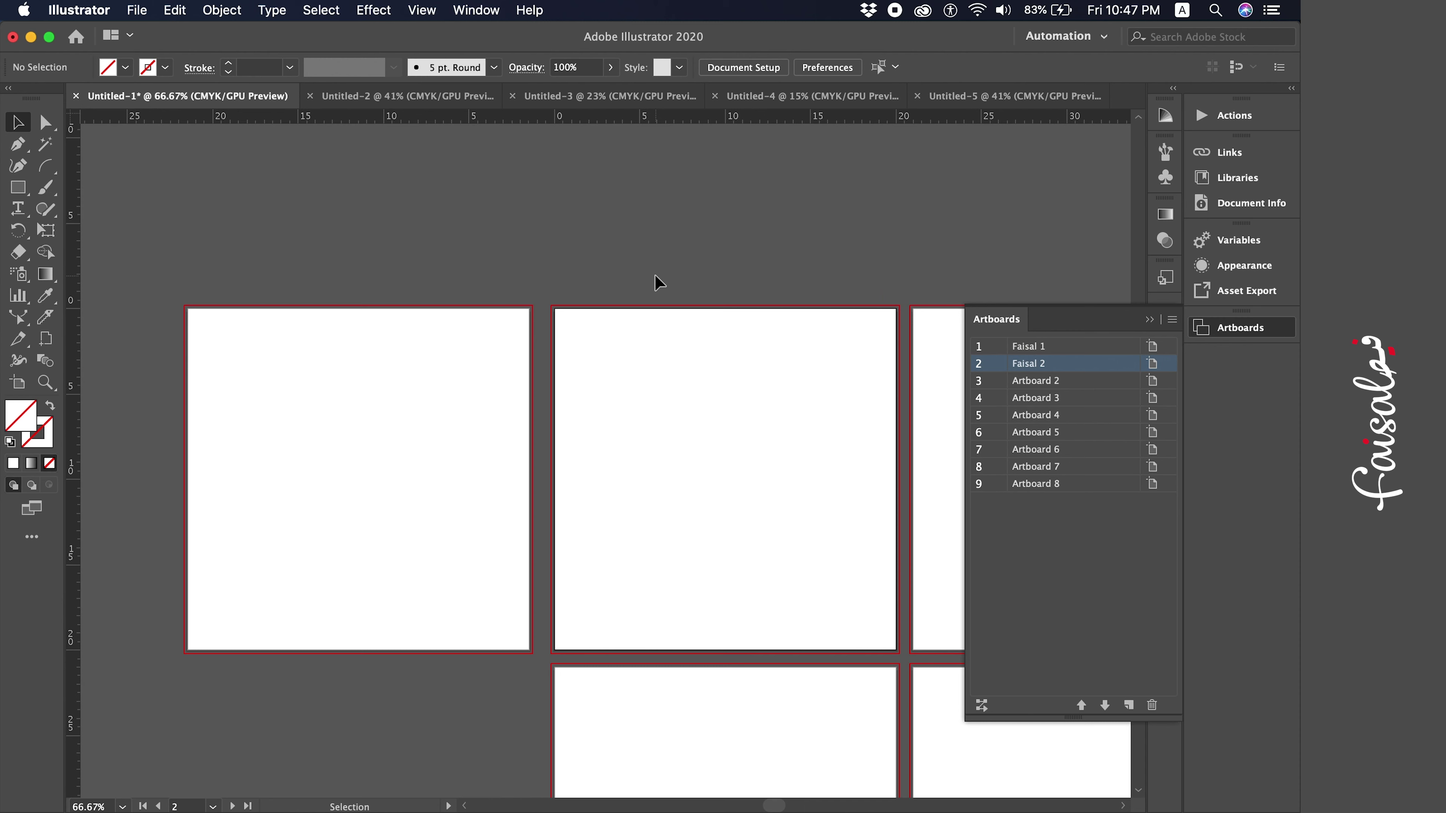
key(super+alt+p)
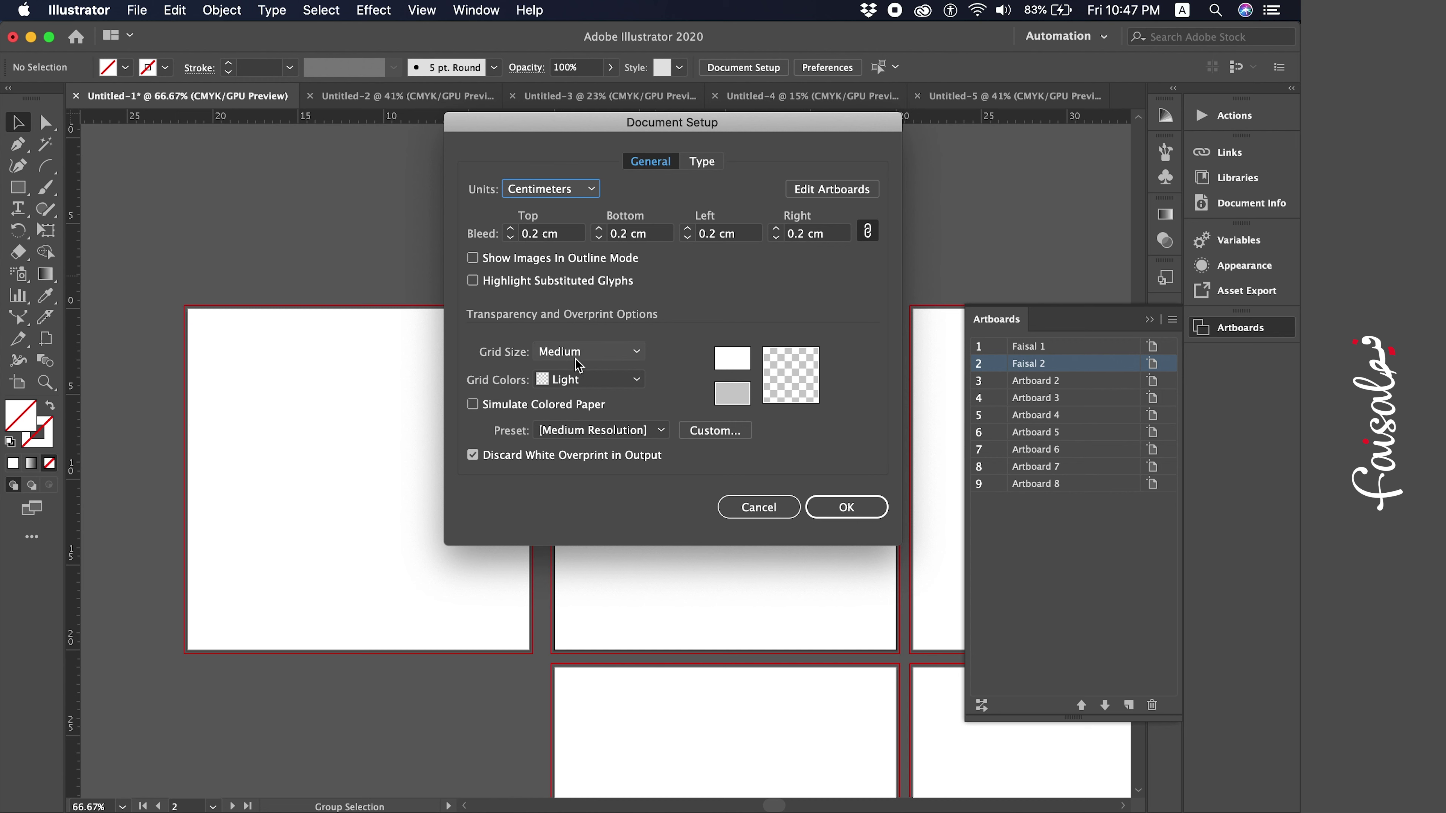
Set the transparency grid to Medium size with Dark colours and confirm
click(594, 351)
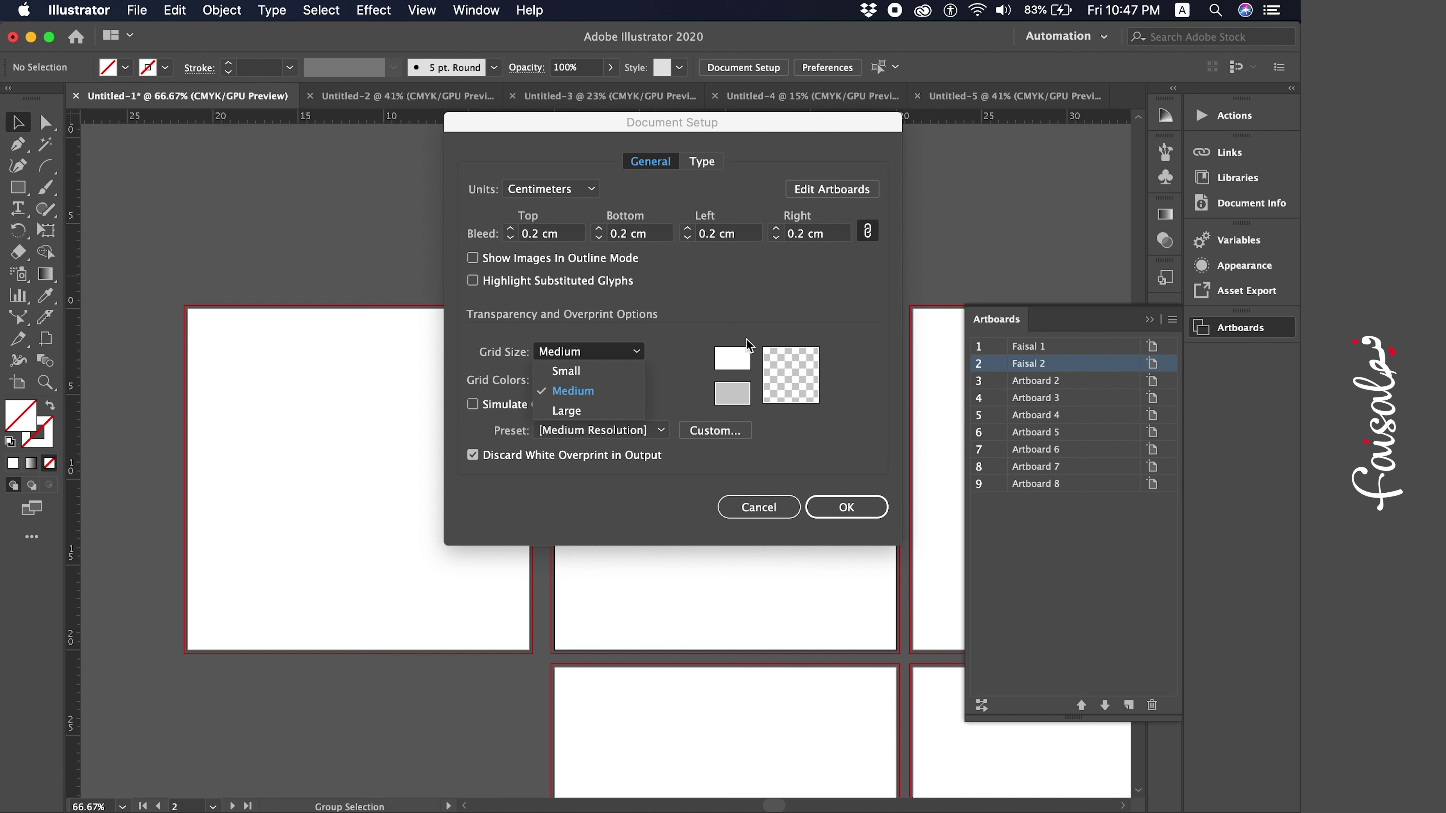
click(734, 322)
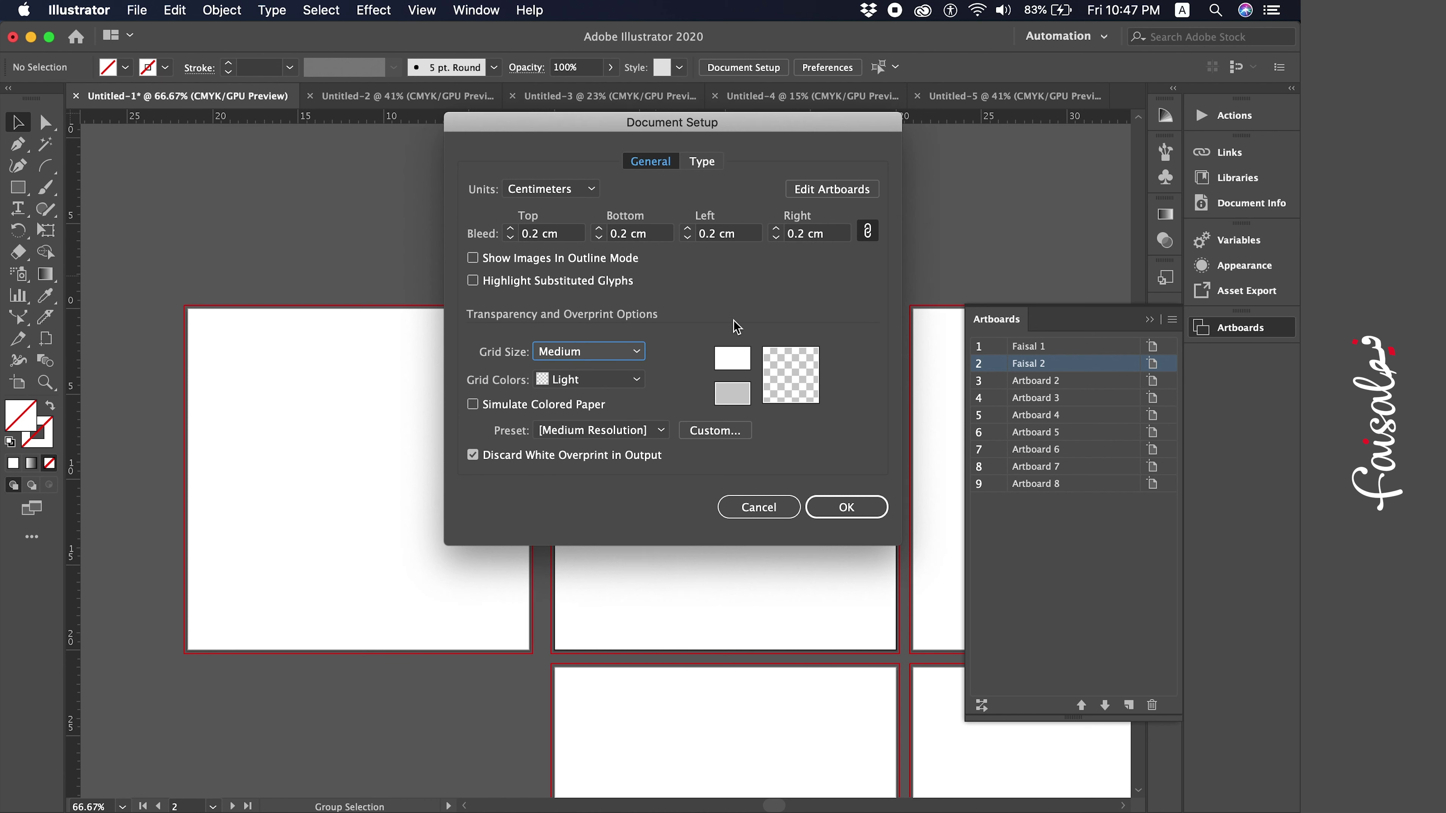
click(638, 380)
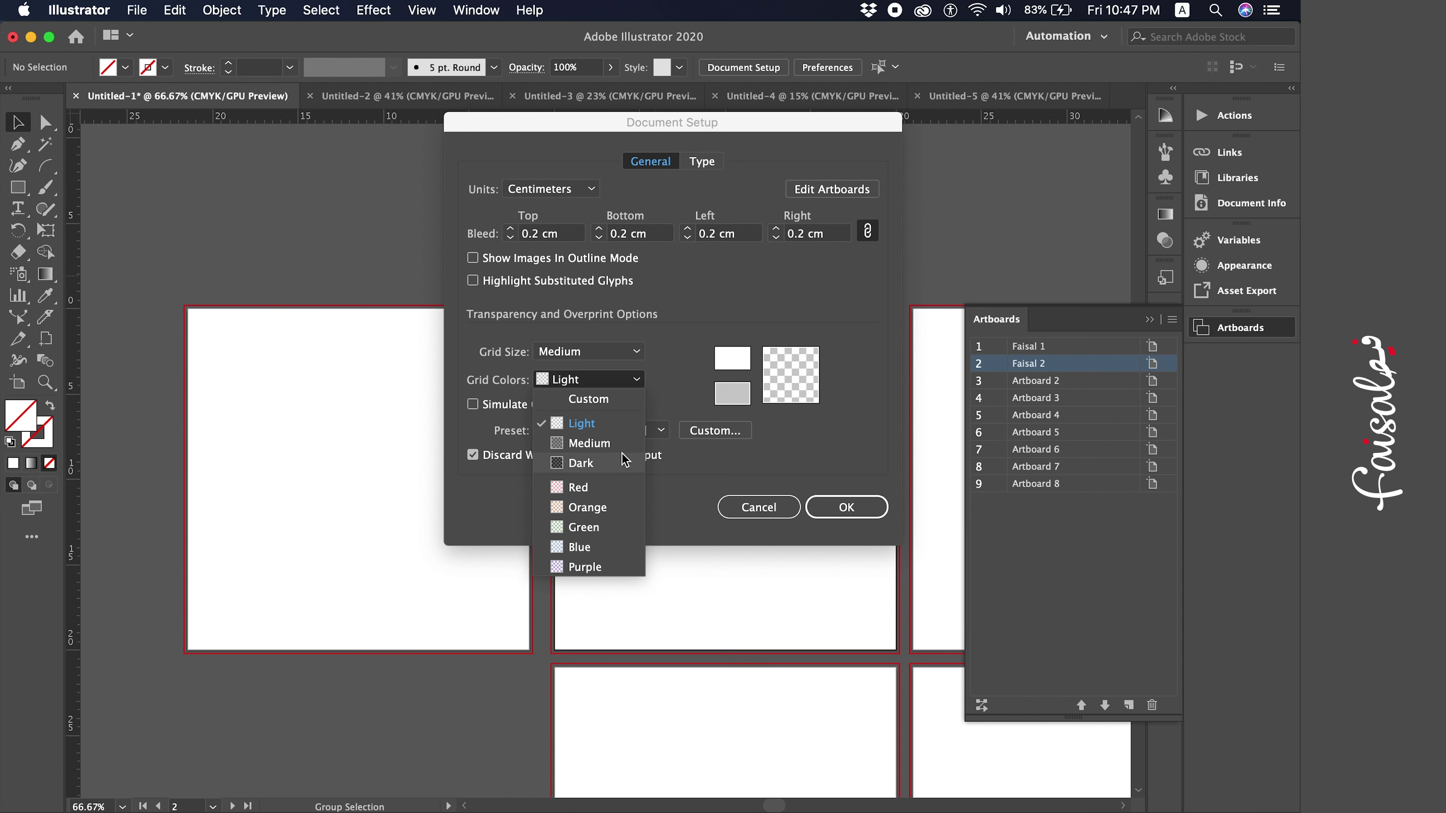
click(614, 462)
click(834, 512)
Zoom out across the artboards and open then cancel Faisal 2's Artboard Options
scroll(552, 388, right, 10)
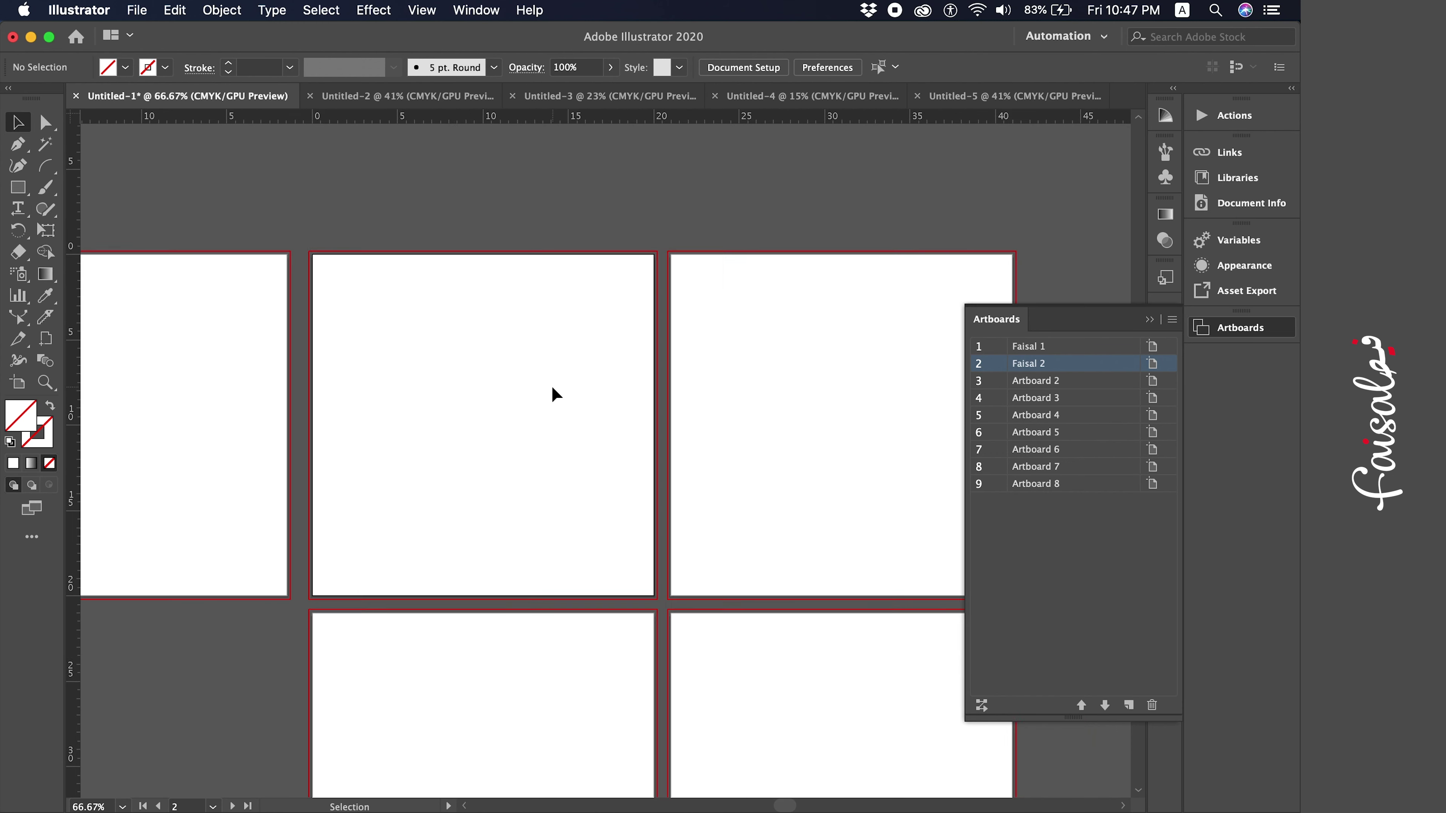
scroll(551, 387, down, 2)
scroll(551, 386, right, 5)
scroll(550, 385, right, 2)
scroll(551, 385, up, 3)
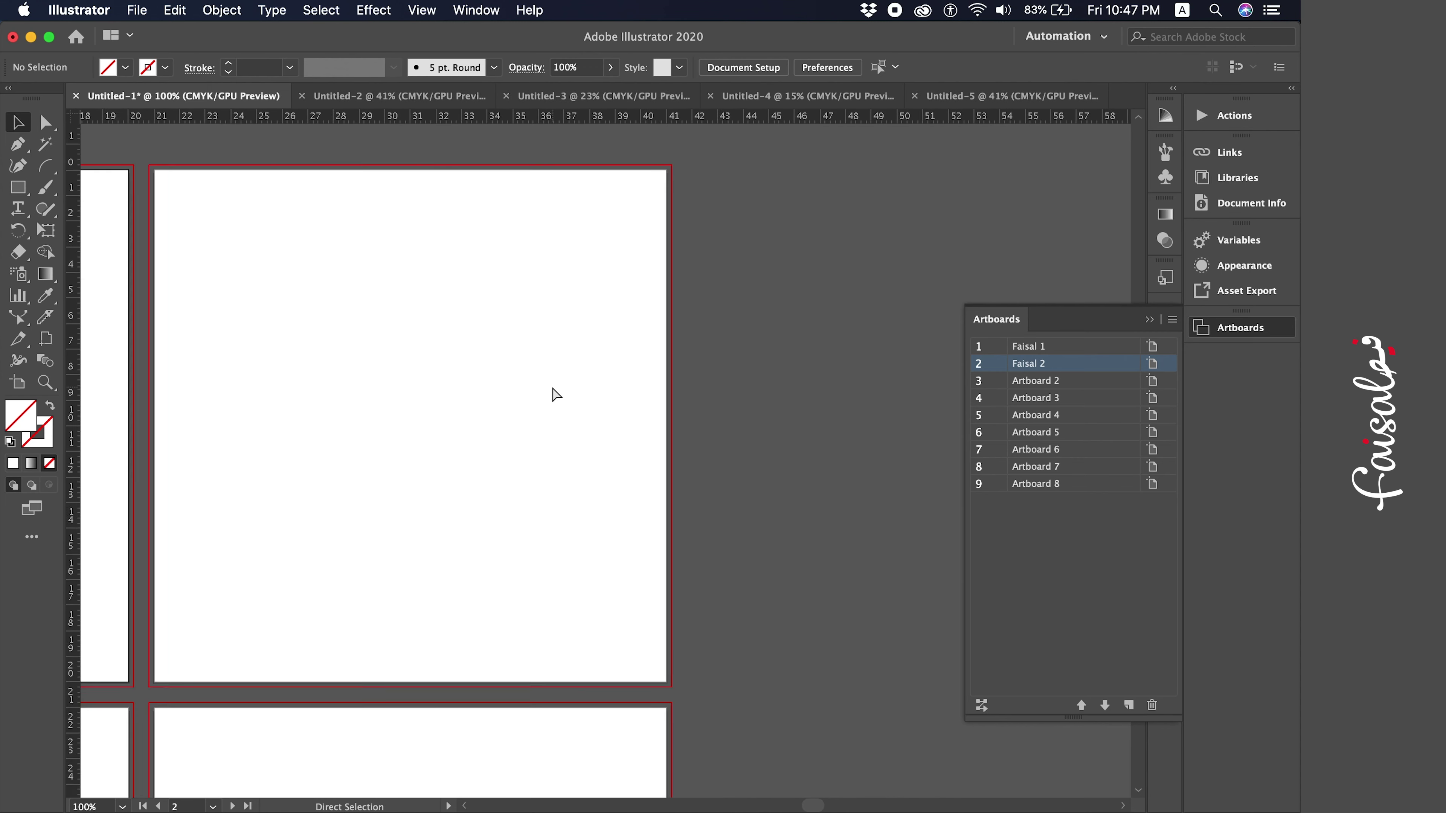
scroll(551, 386, up, 3)
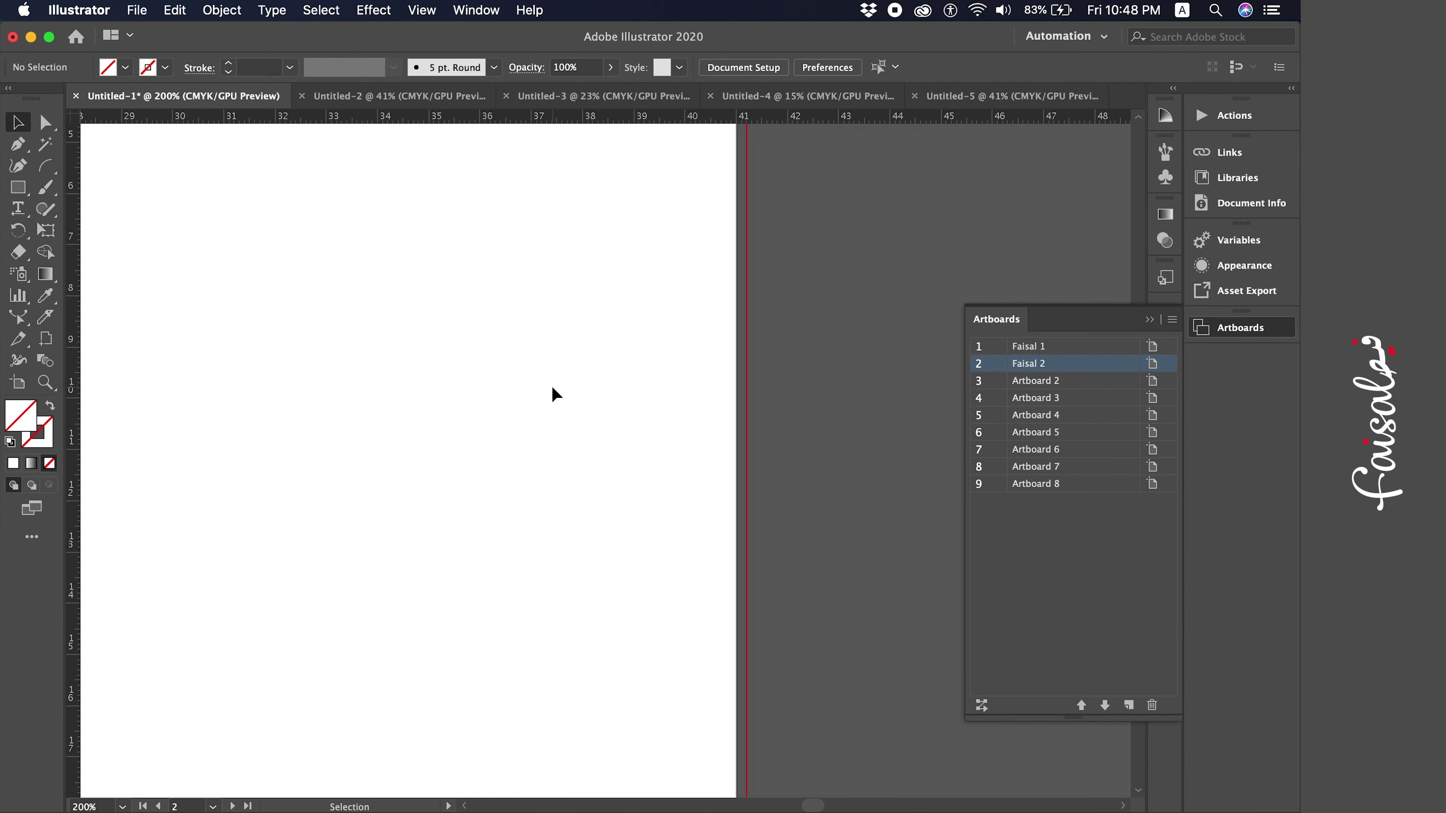
key(super+minus)
key(super+minus)
key(super+minus)
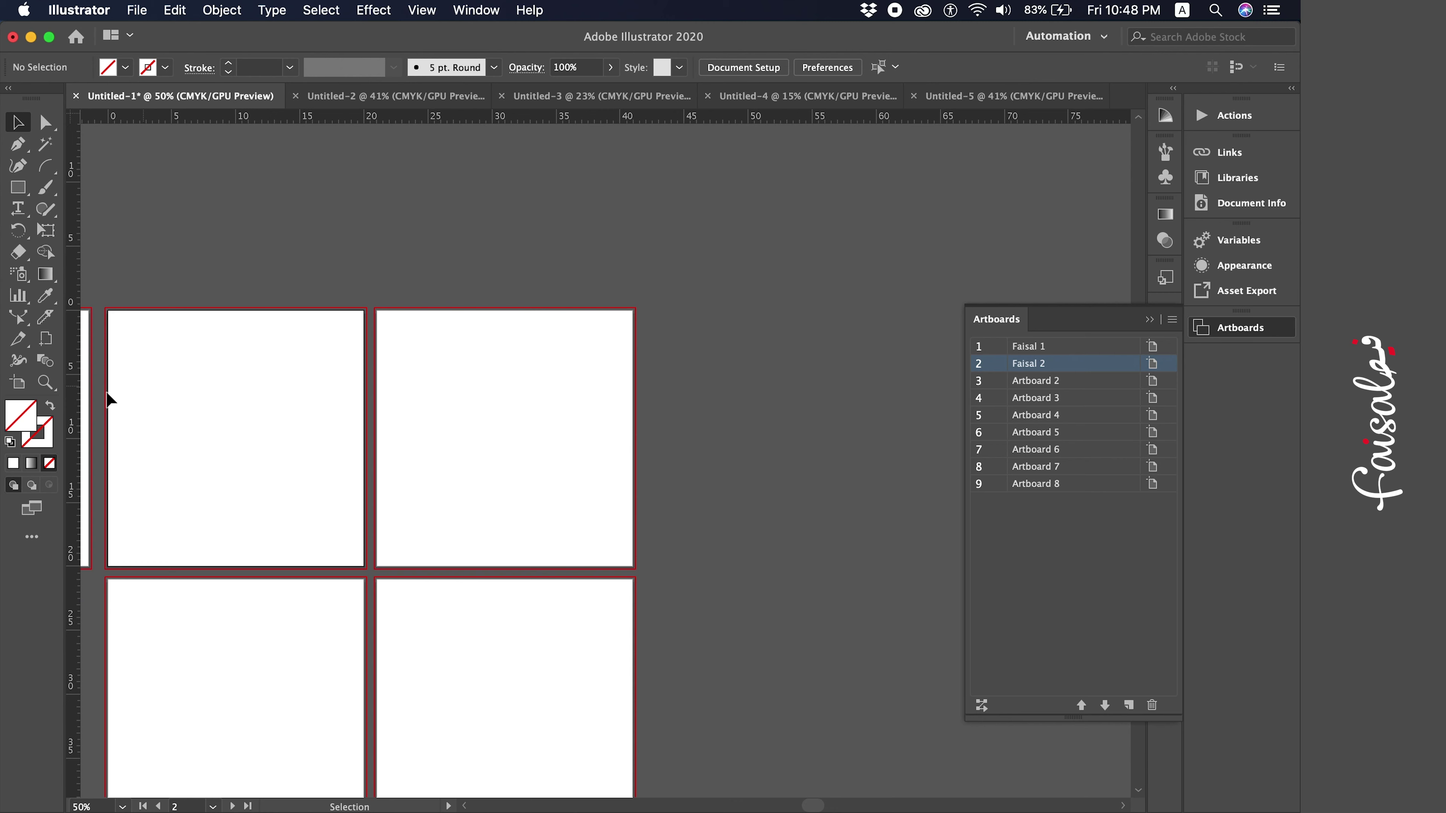
double_click(18, 383)
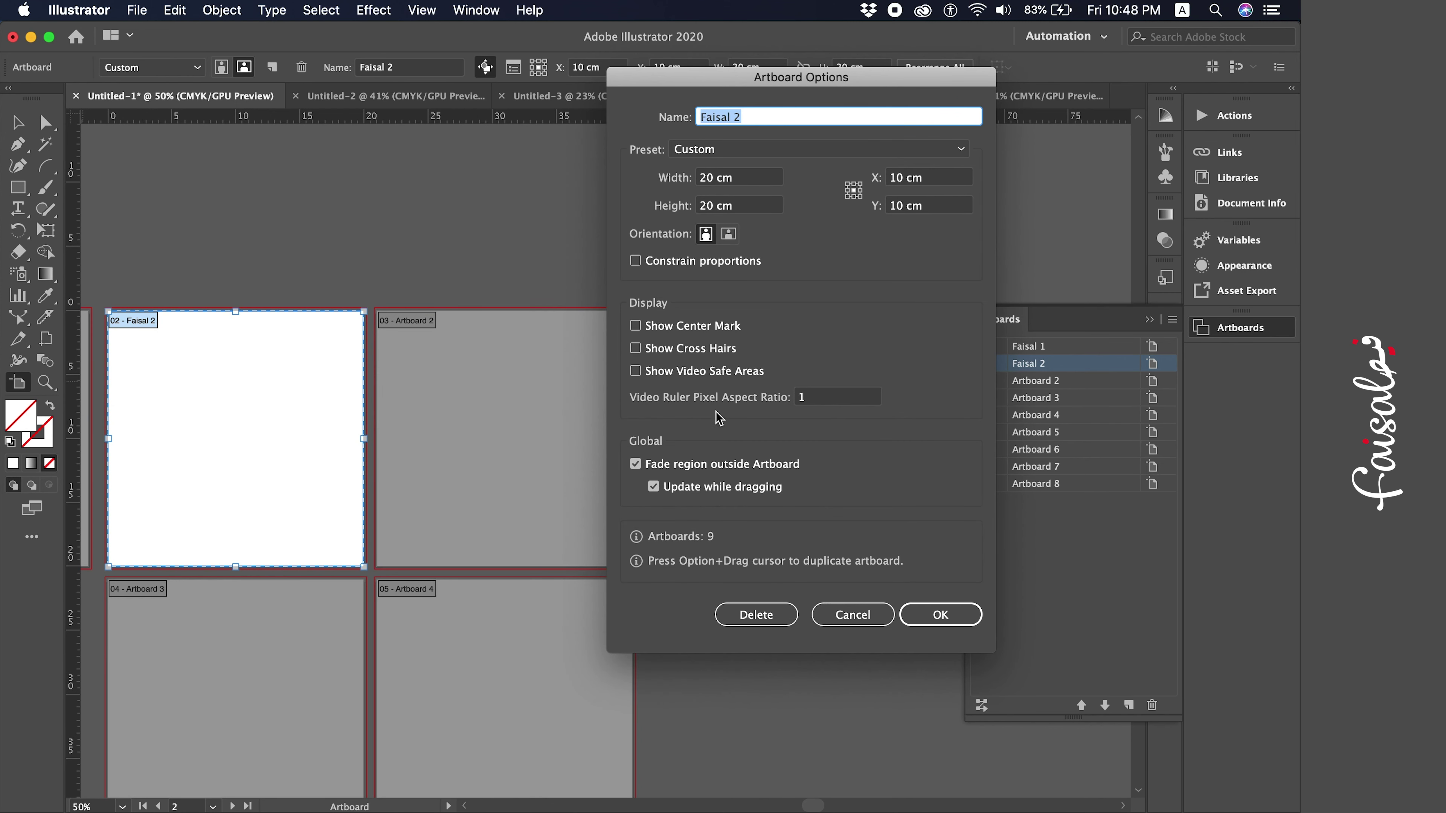
click(849, 614)
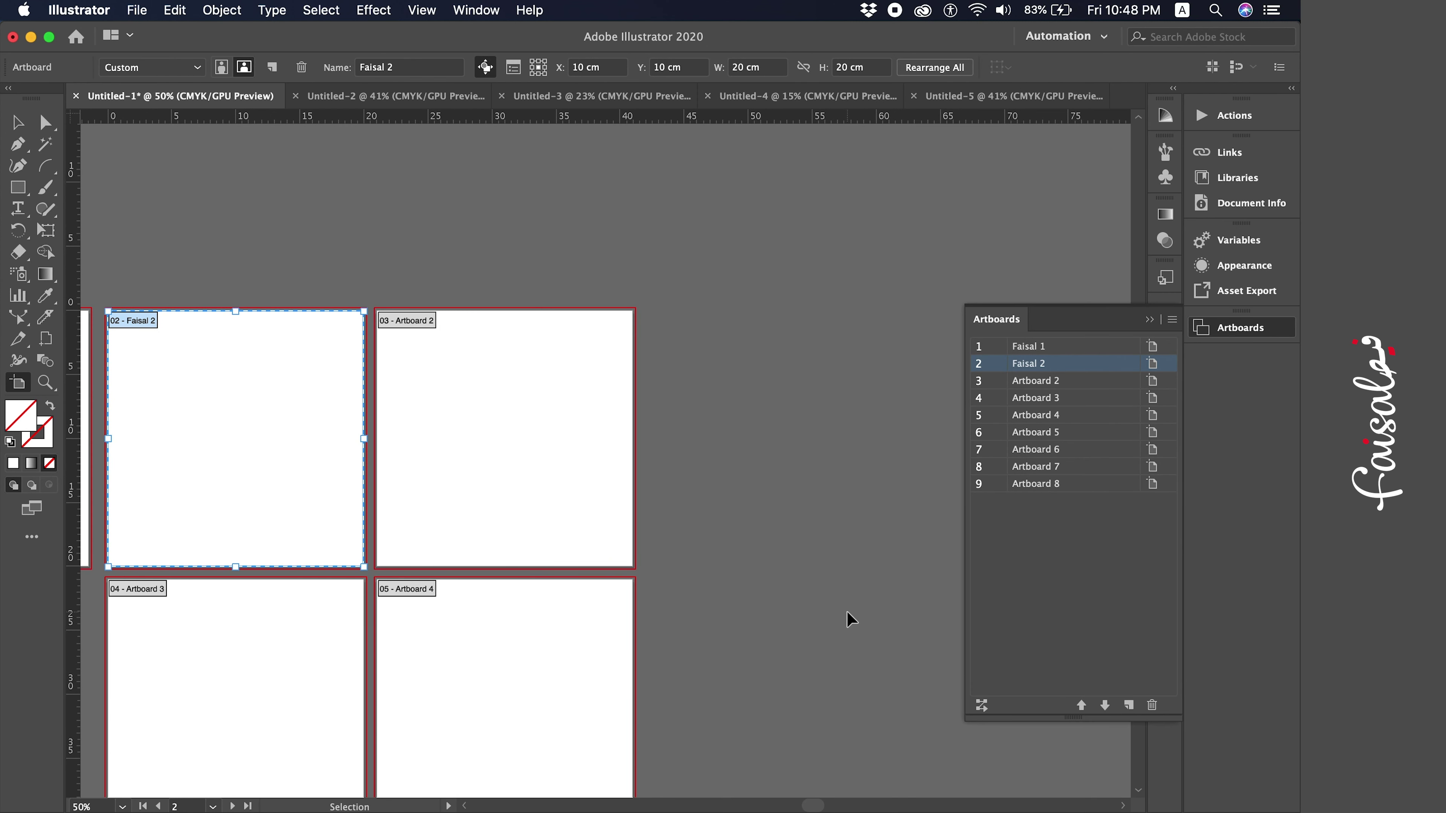
Reopen Document Setup, try Light grid colours and Pixels units, then cancel
key(super+alt+p)
click(570, 380)
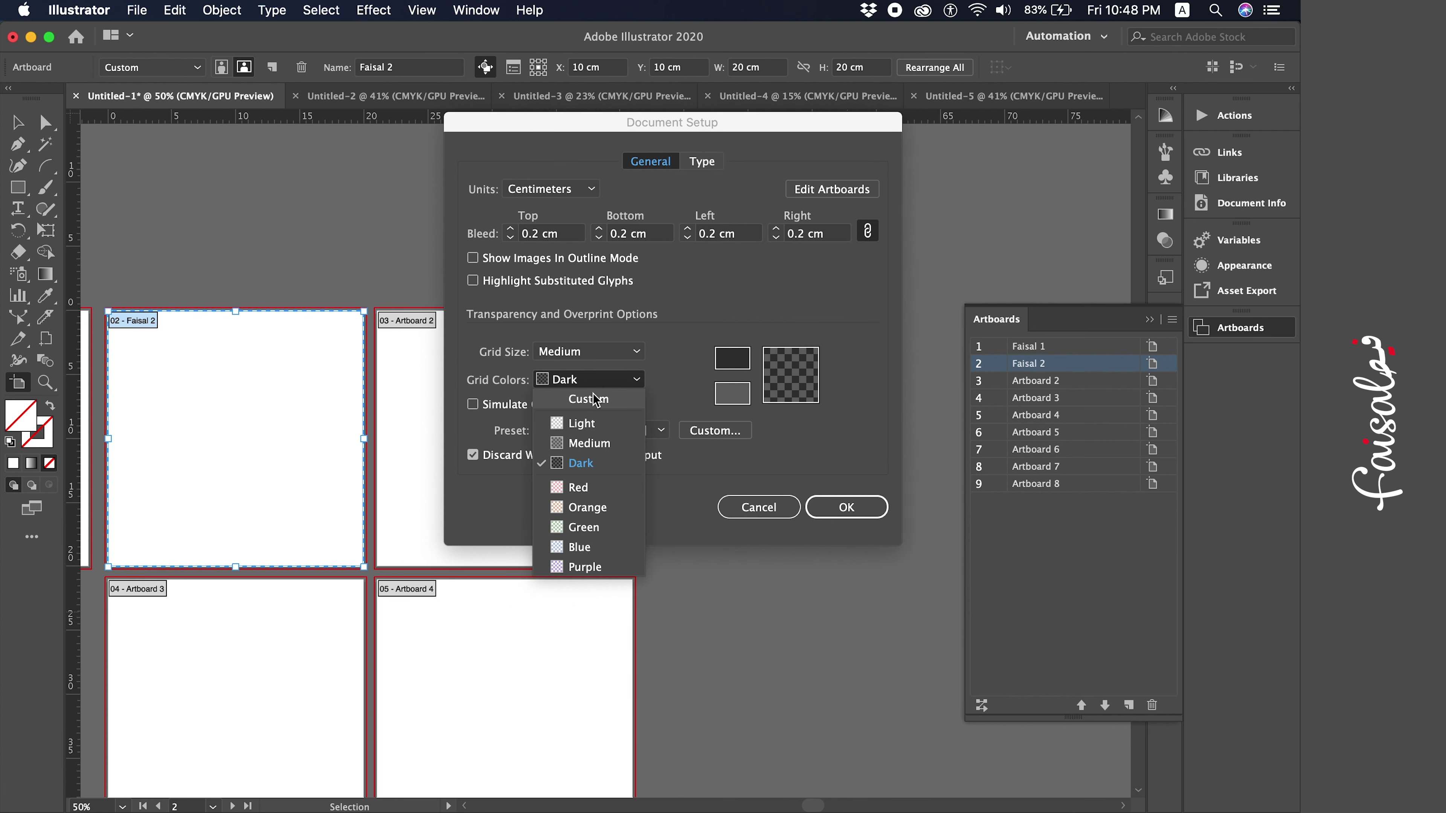
click(591, 423)
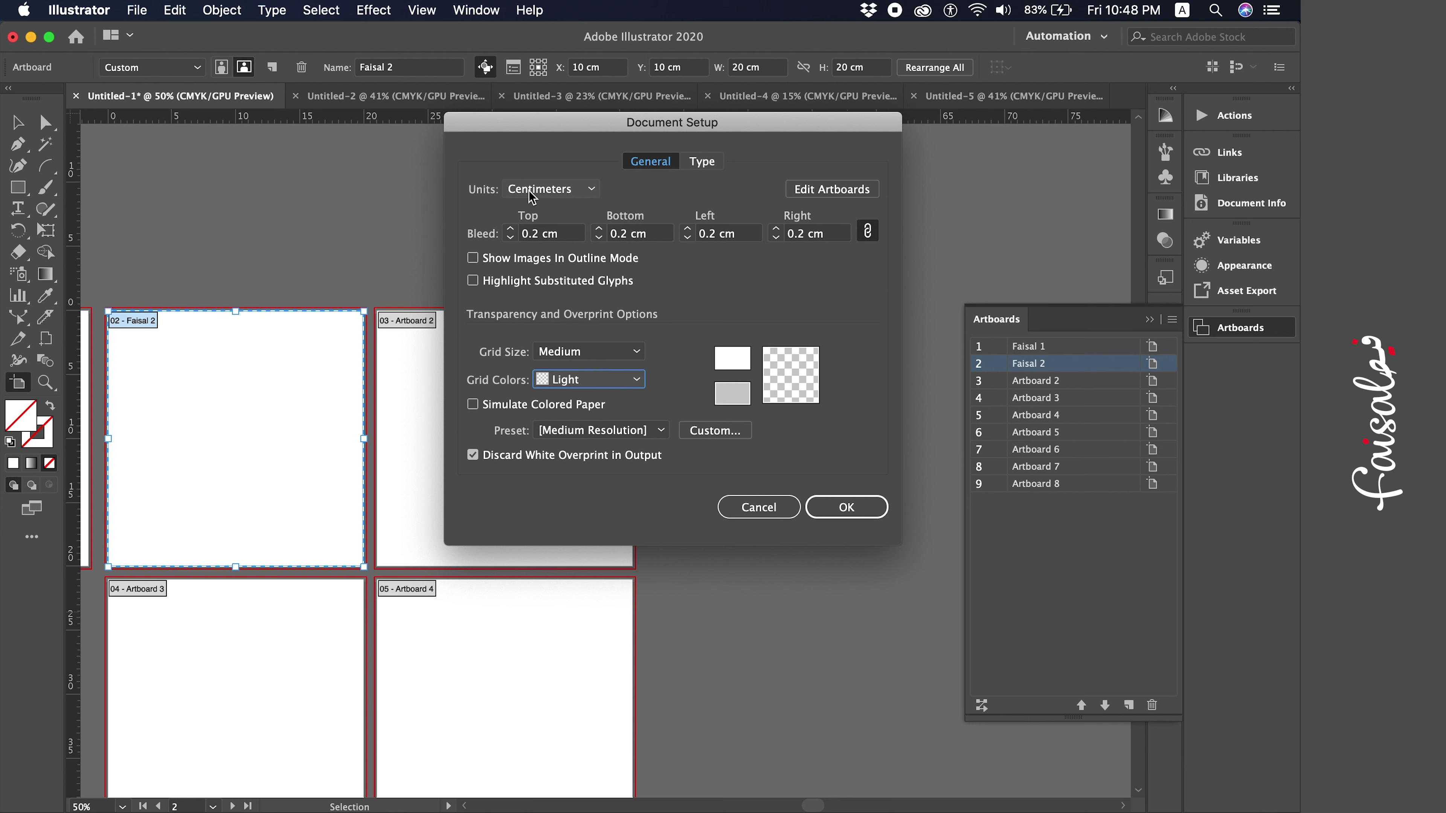
click(533, 197)
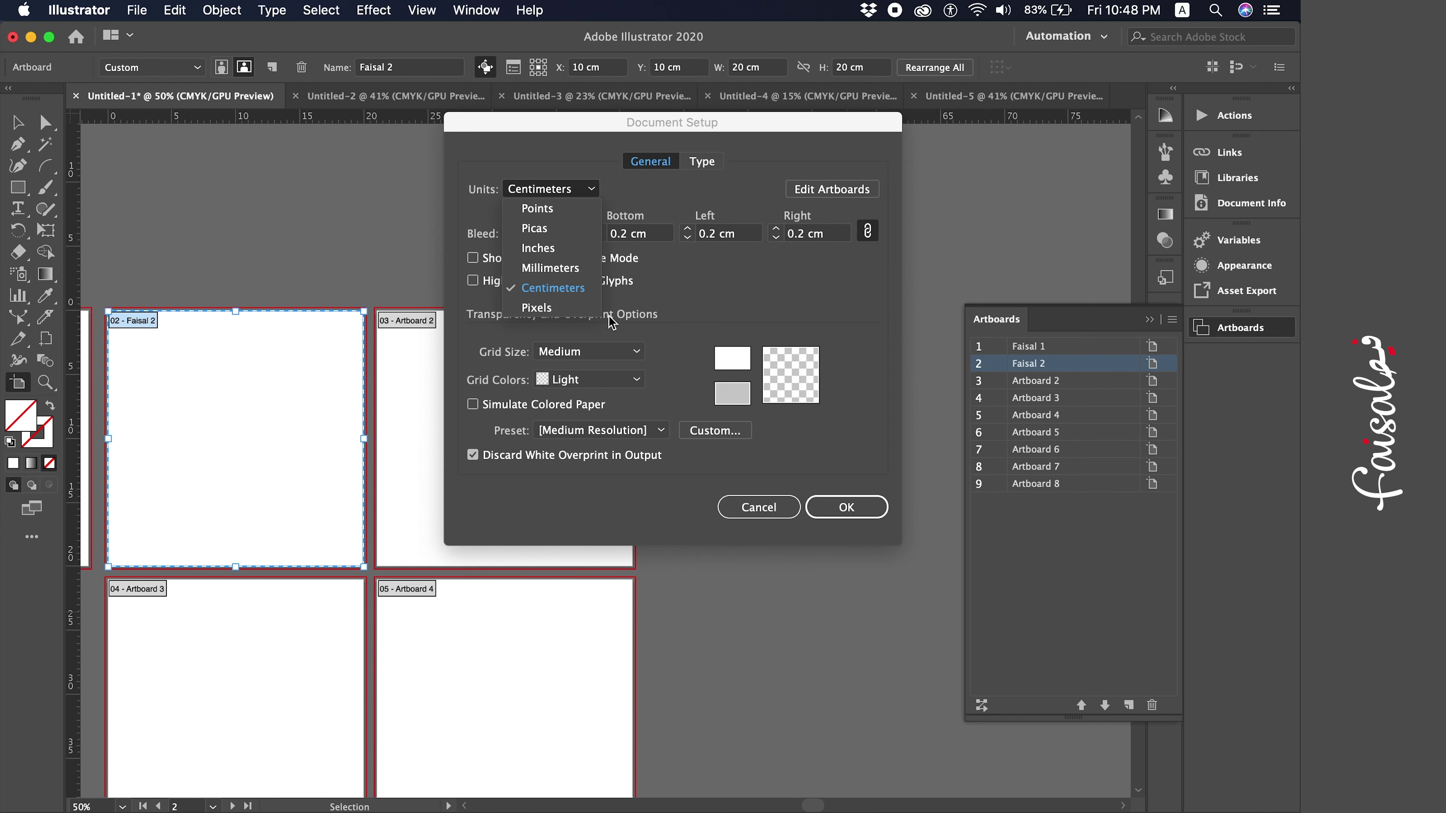
click(597, 305)
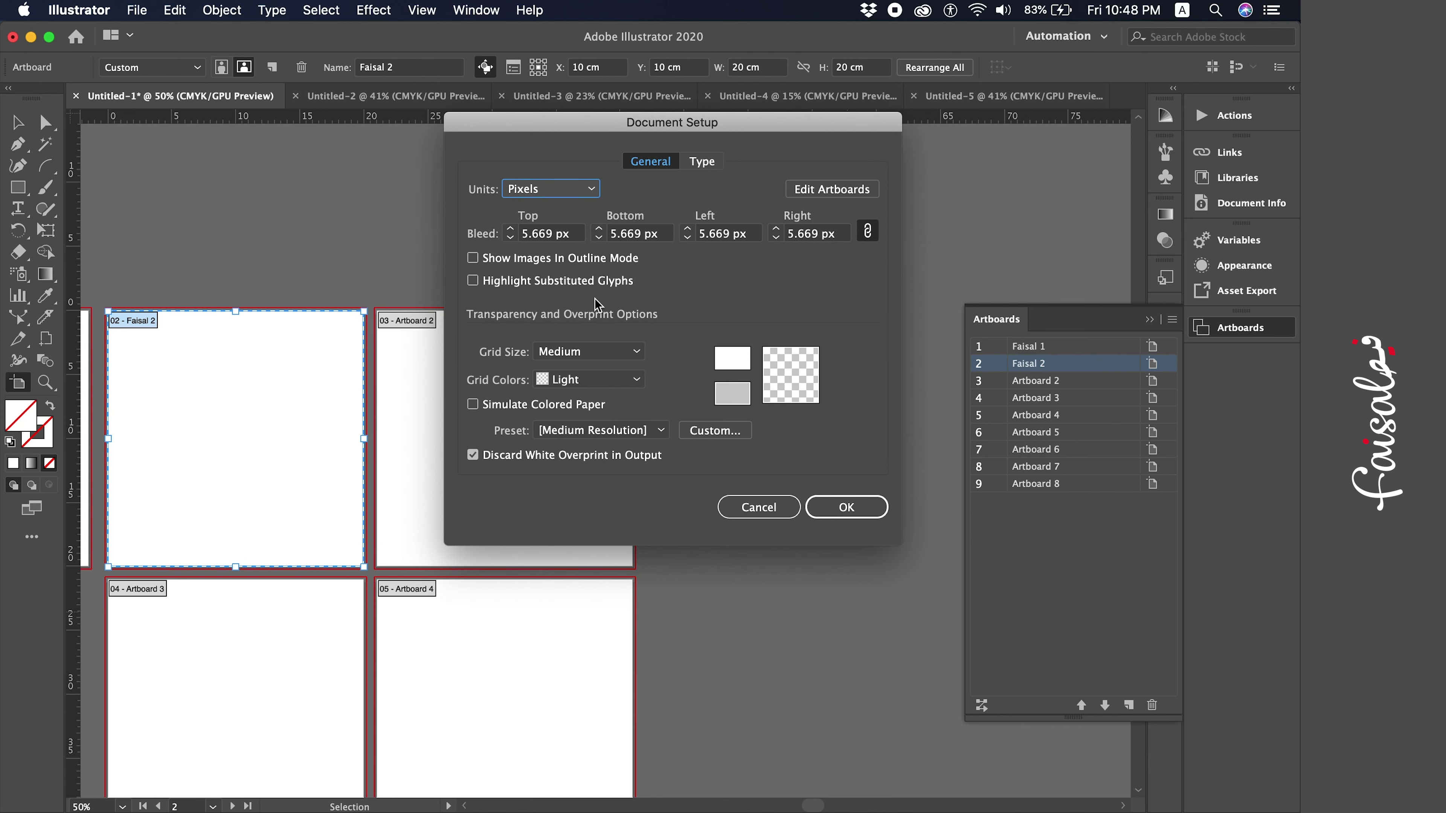
click(774, 508)
click(137, 11)
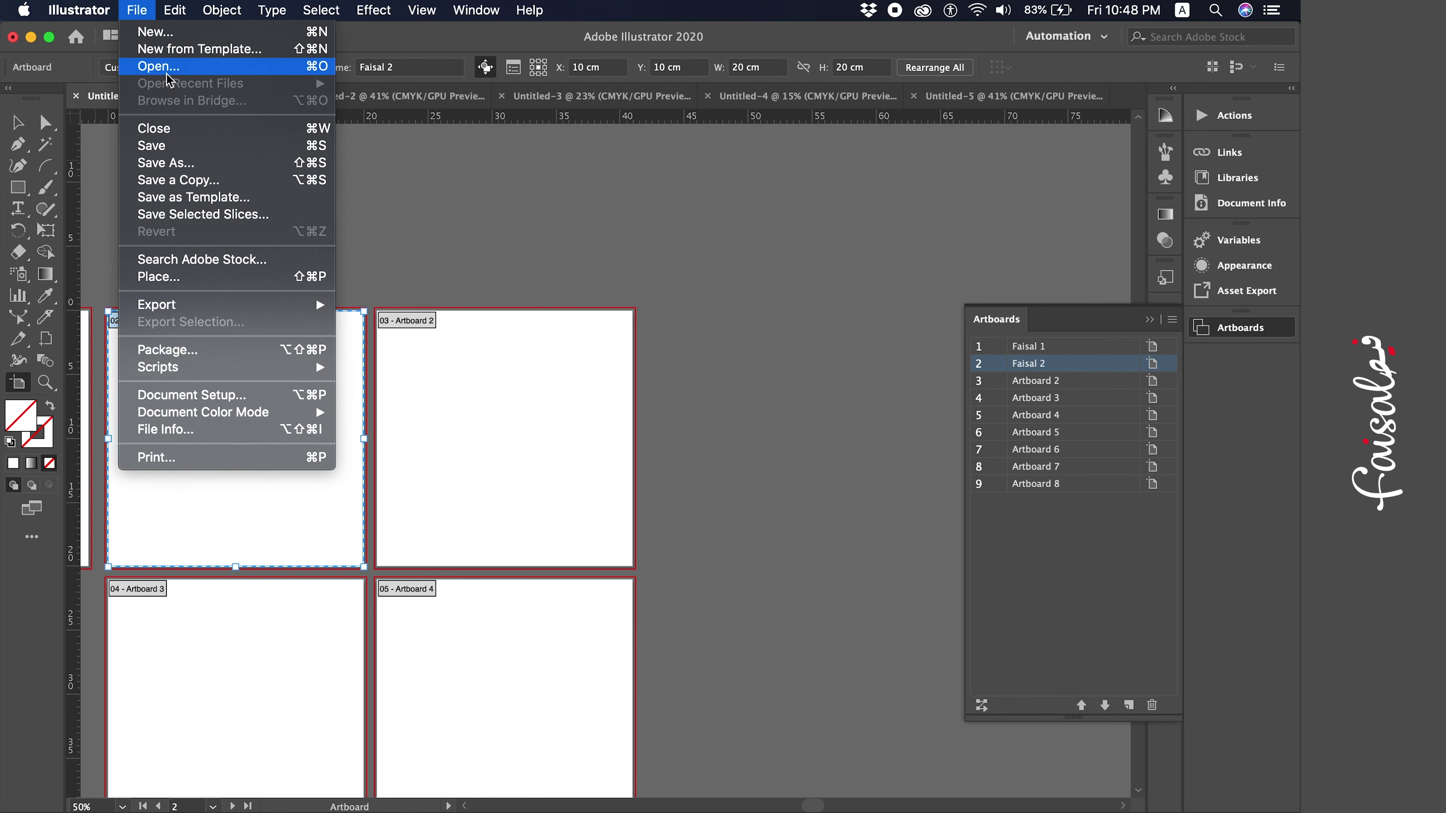
Check that the General units preference is Centimeters, cancel, and reopen Document Setup
mouse_move(94, 60)
click(263, 60)
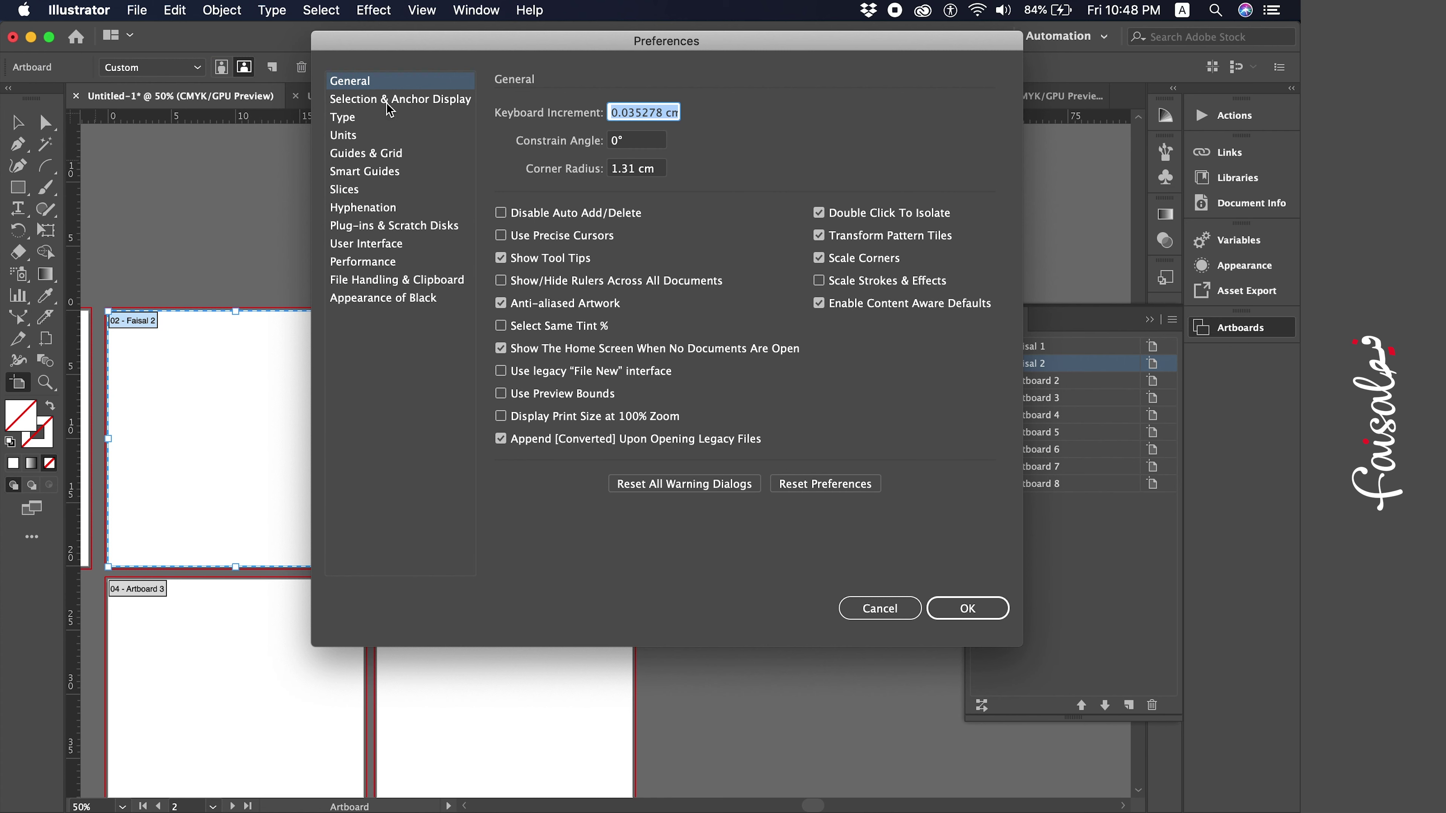
click(371, 136)
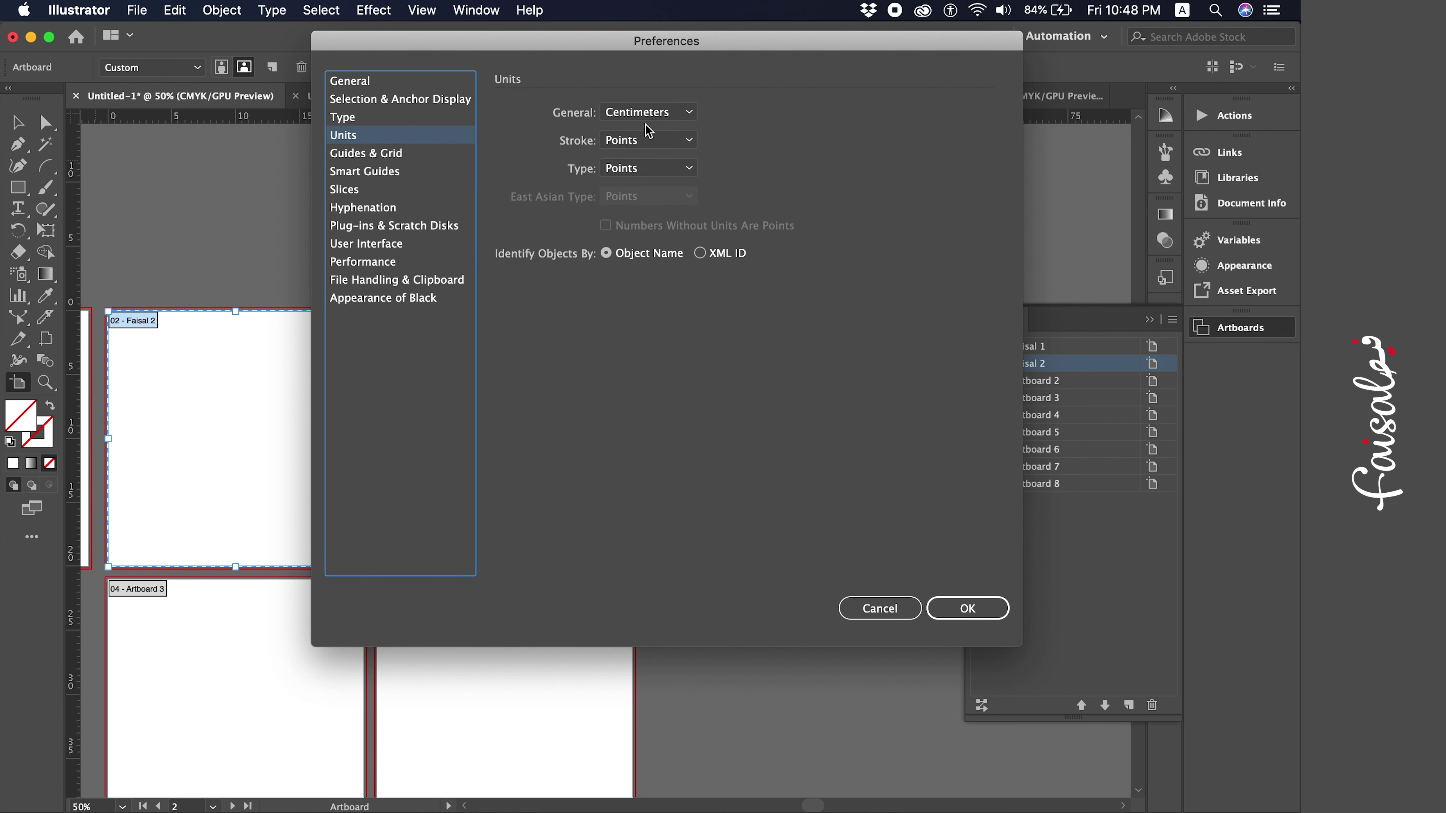
click(649, 112)
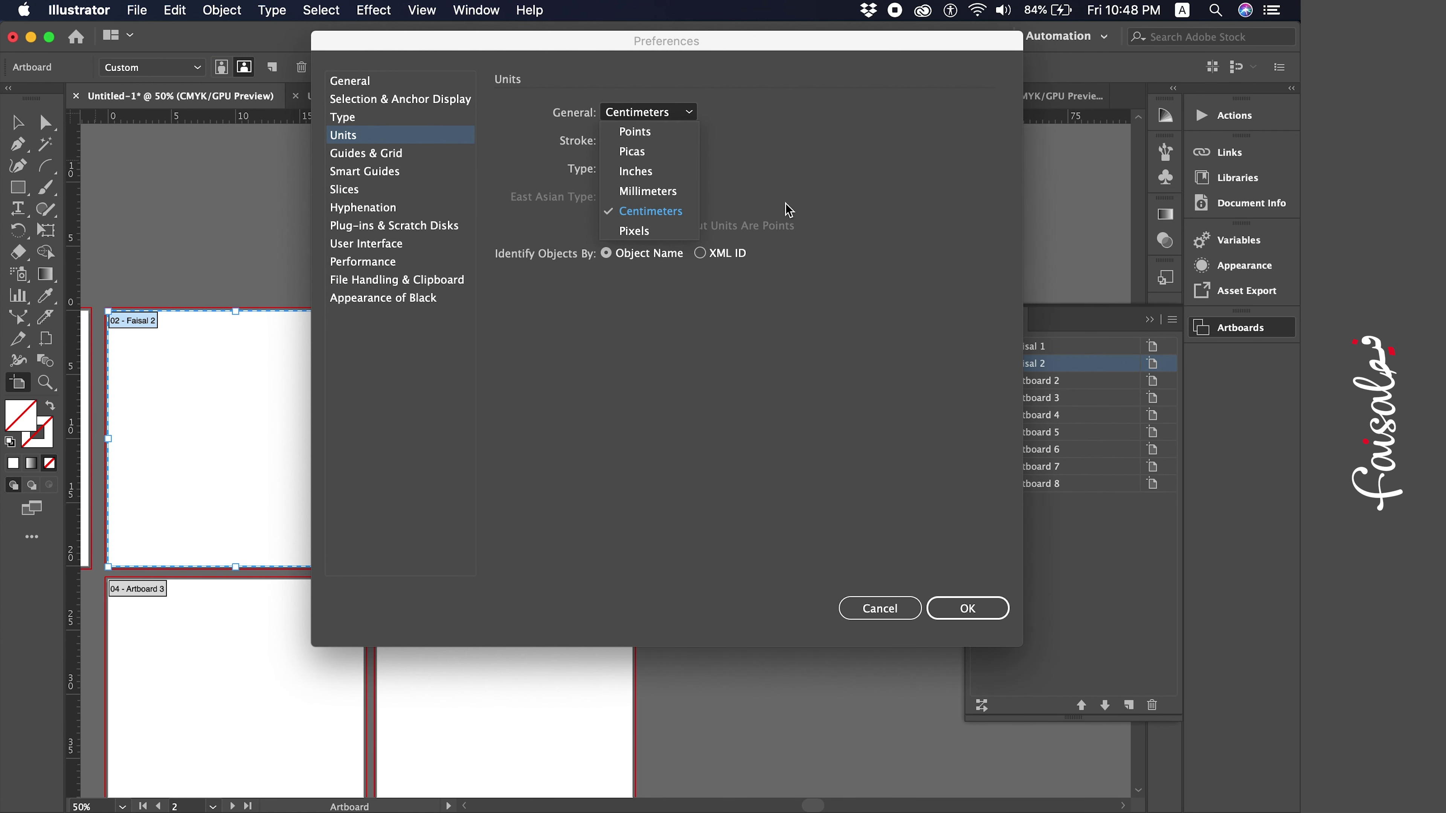
click(789, 221)
click(858, 610)
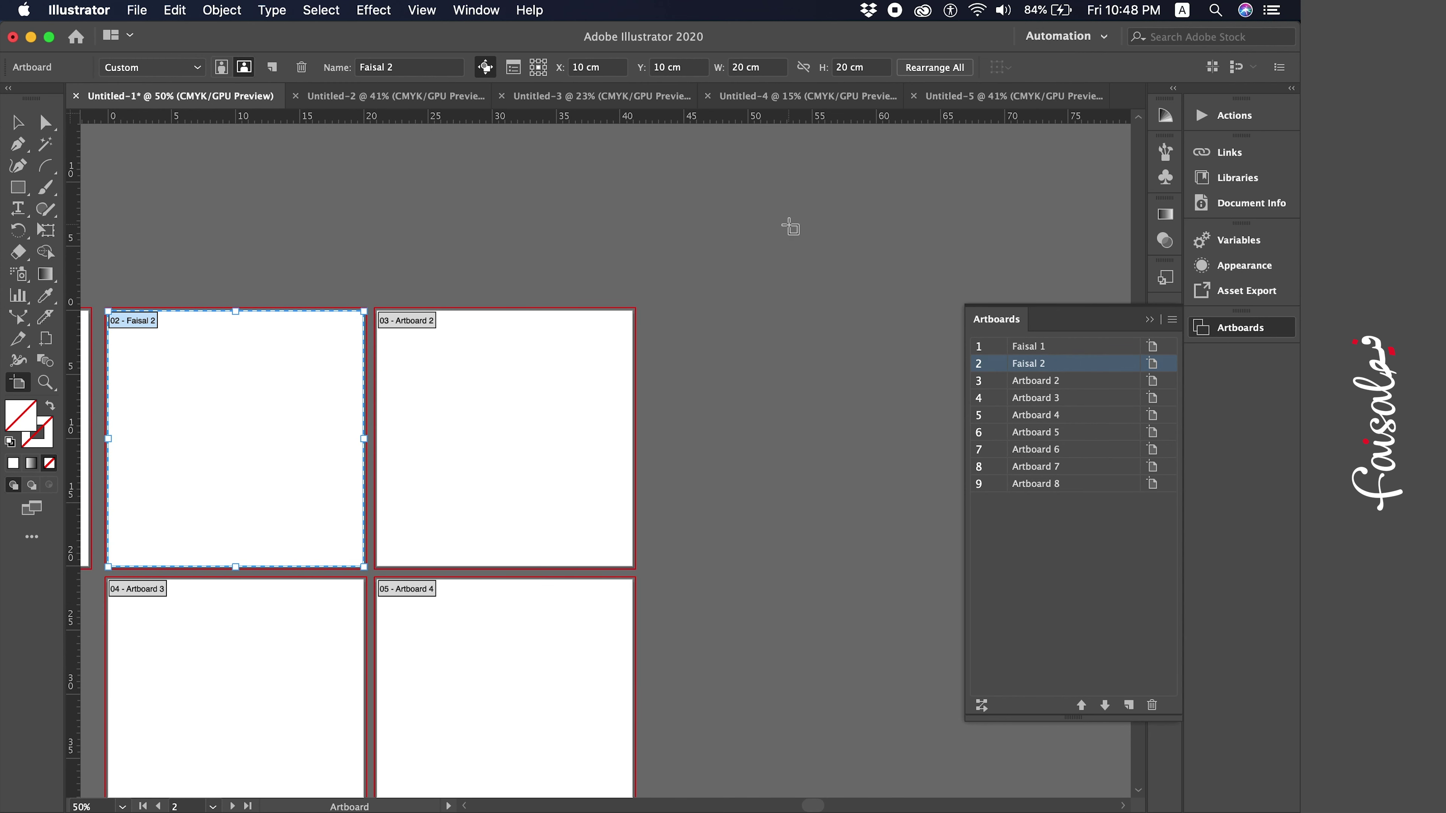
key(alt+super+p)
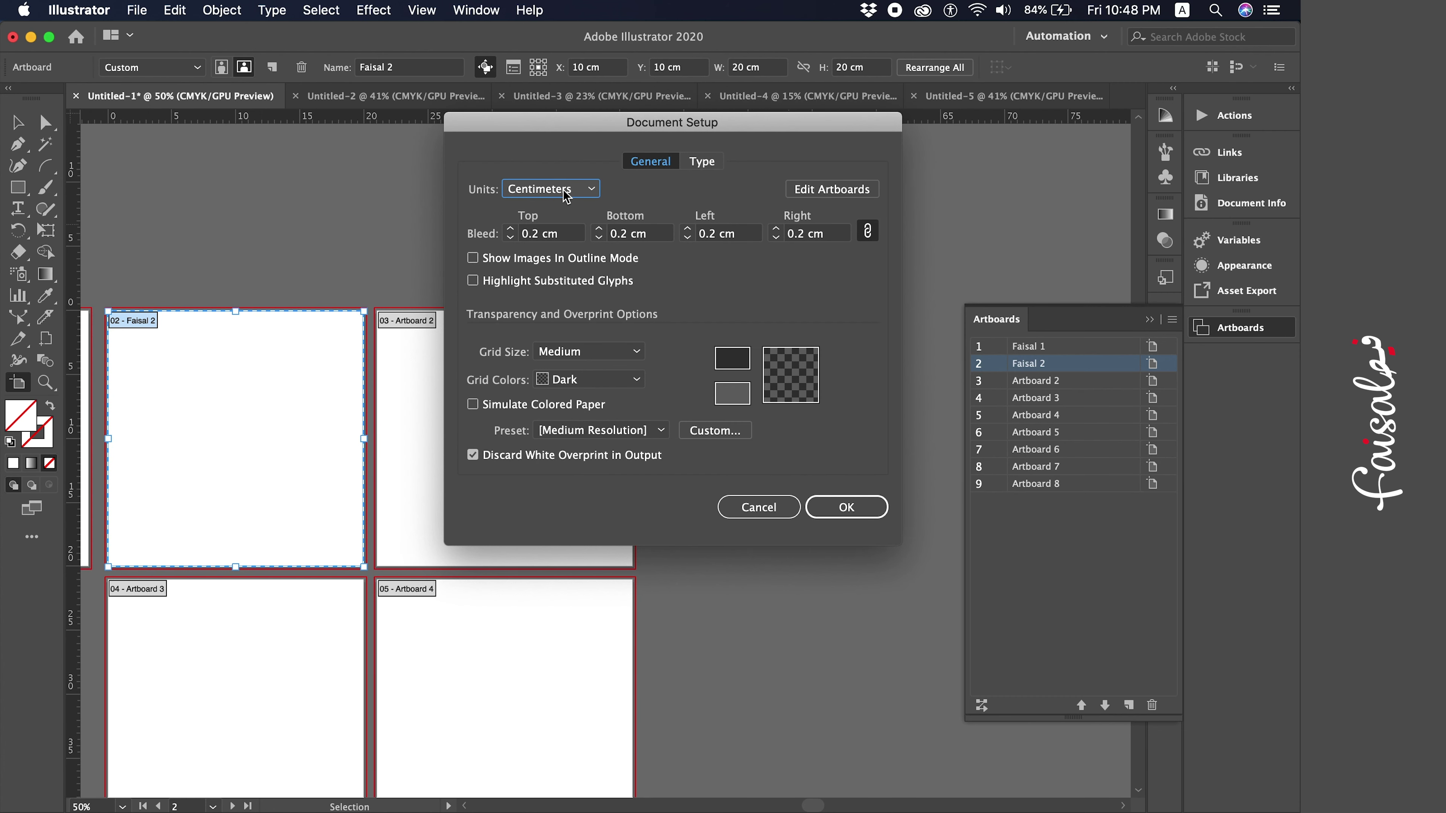
Switch the document units to Pixels and deselect the artboard
click(566, 193)
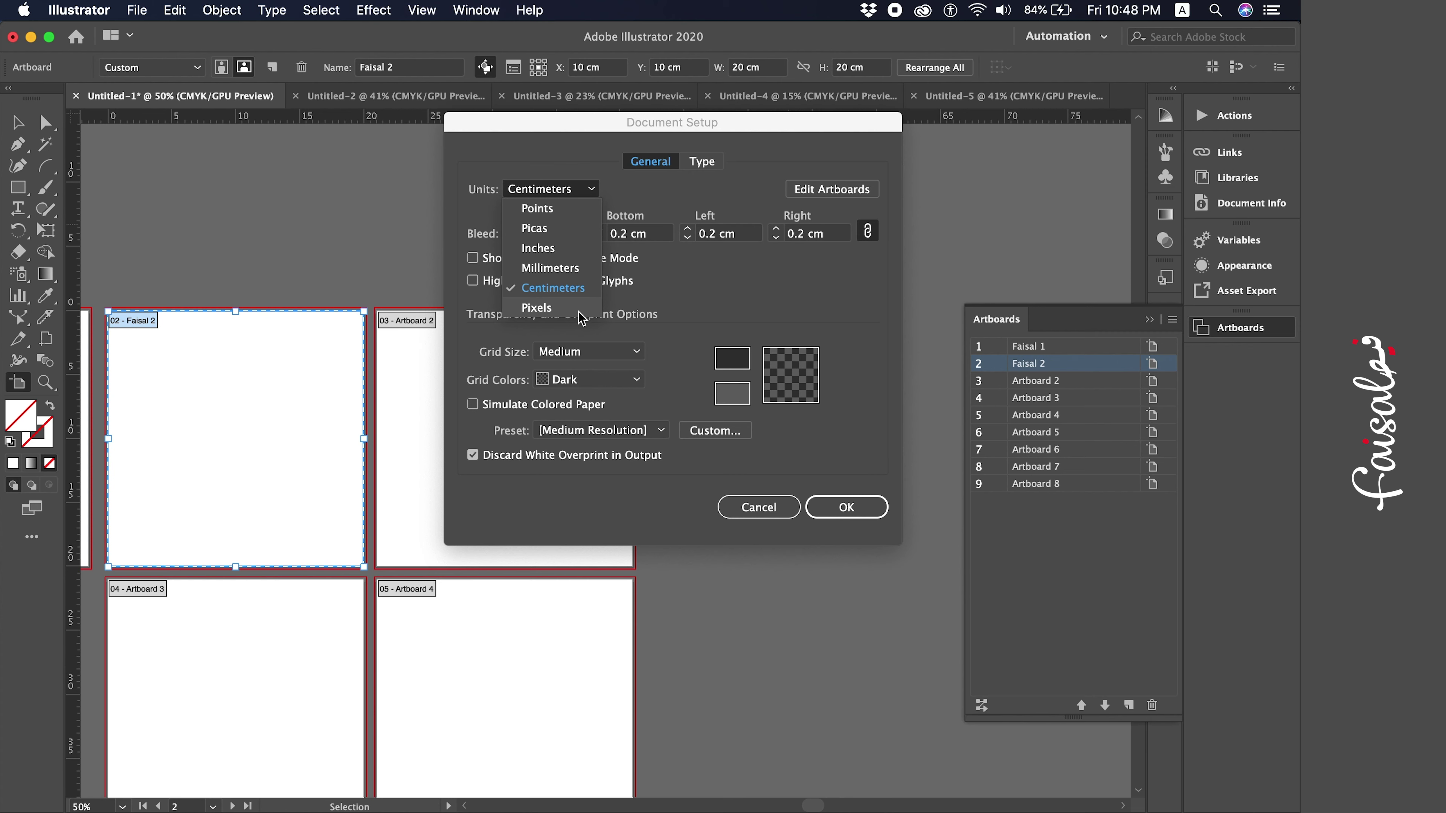
click(555, 308)
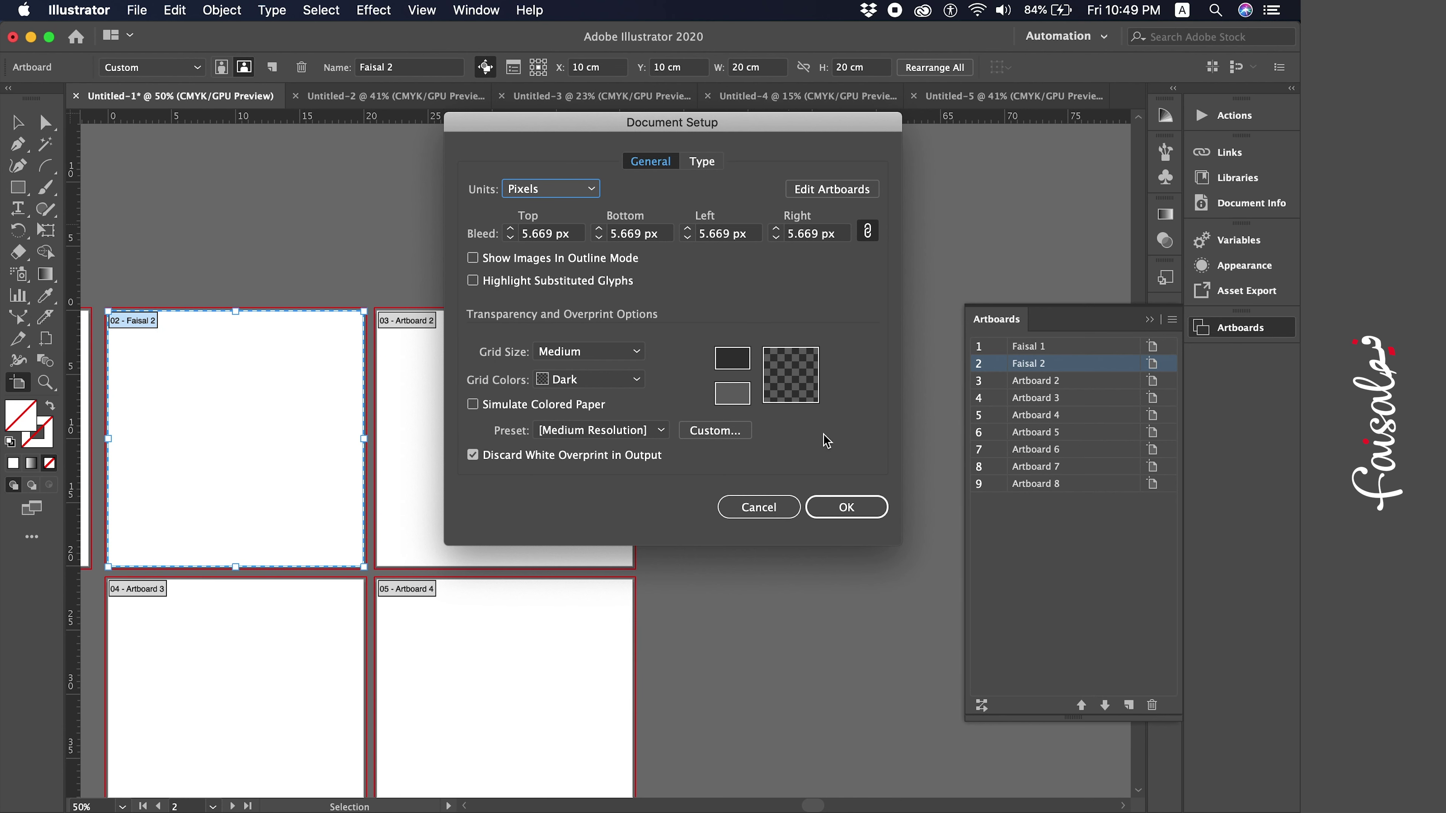
click(846, 507)
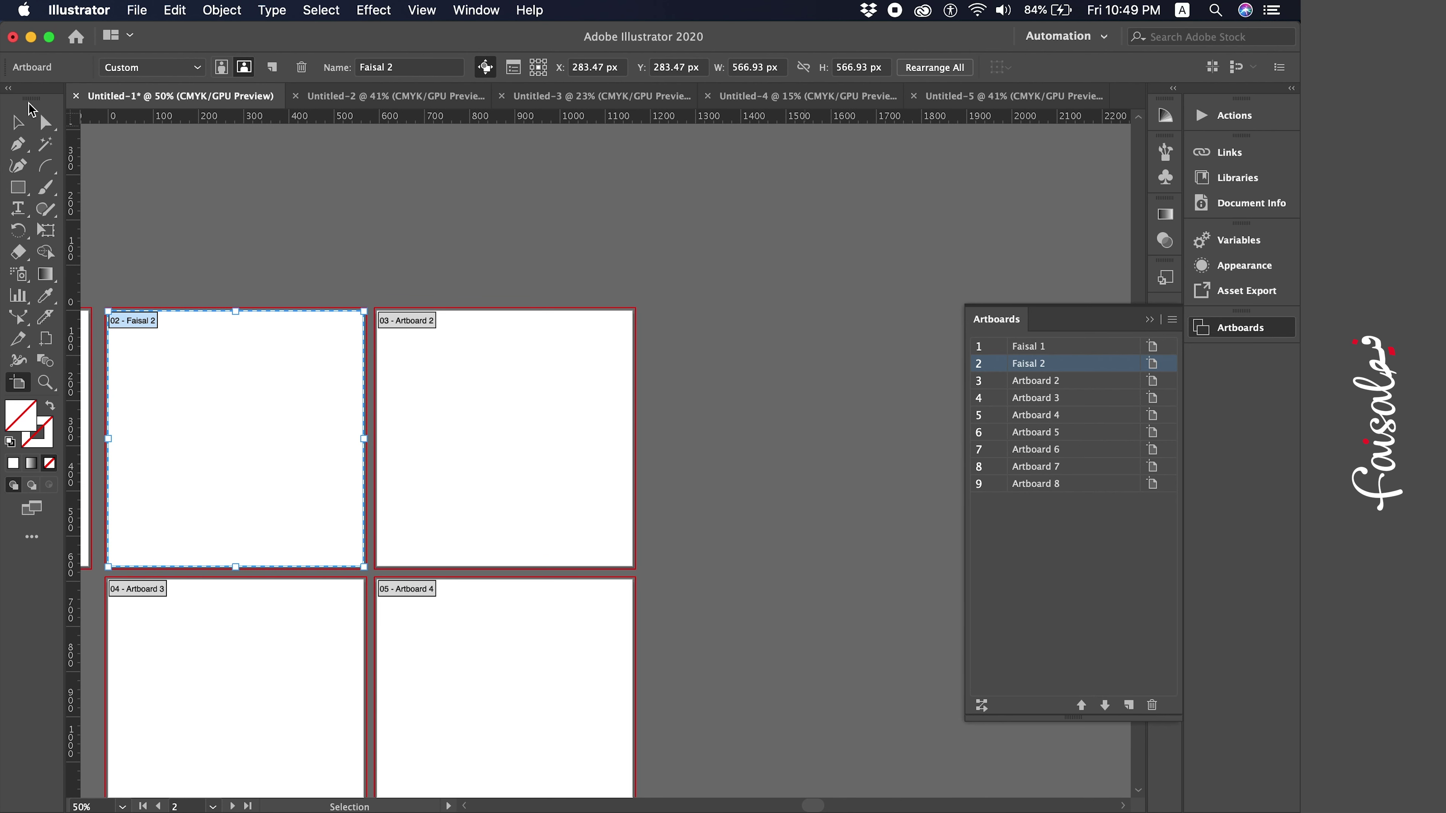
click(22, 120)
scroll(320, 233, left, 5)
scroll(320, 233, down, 2)
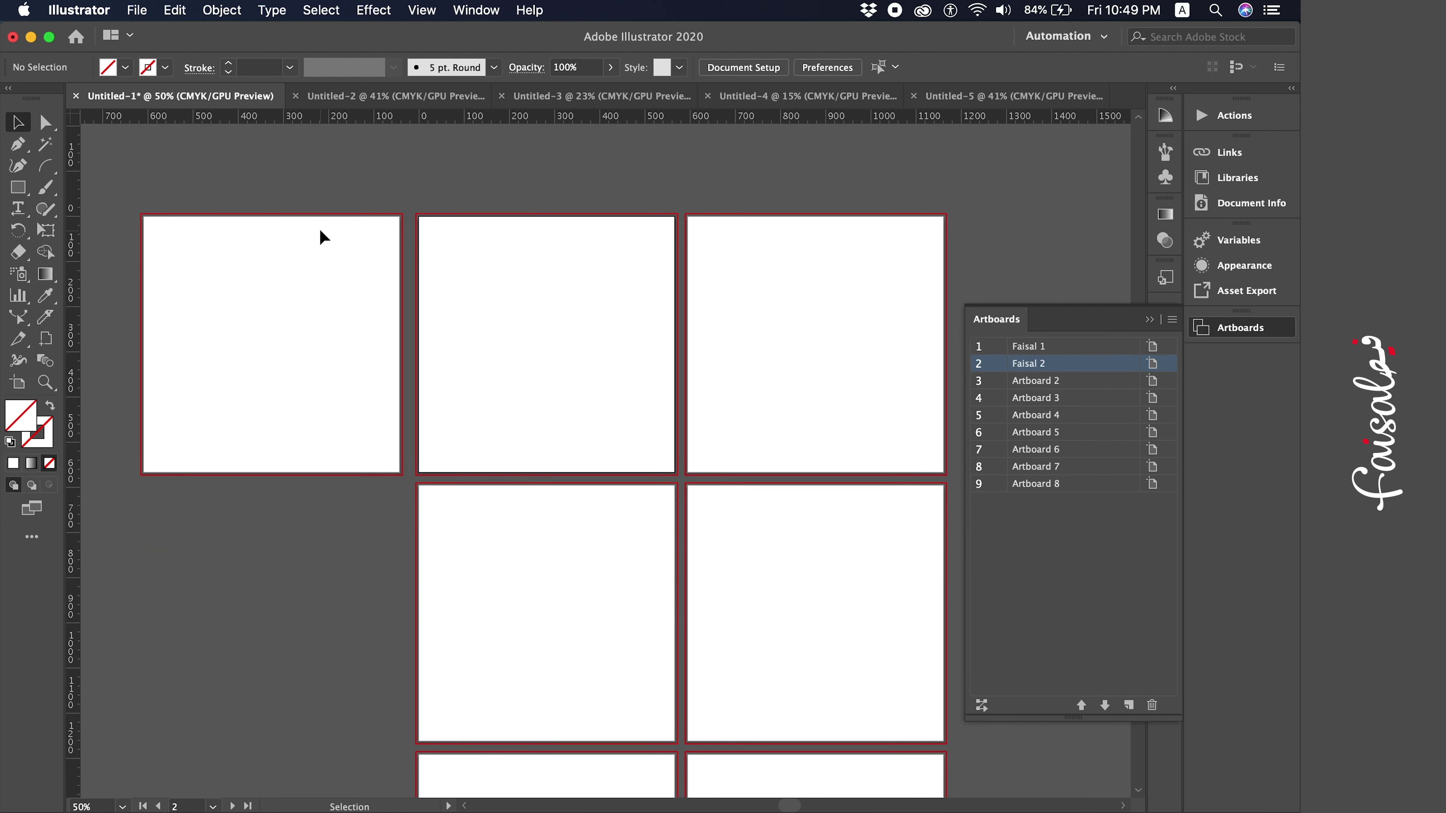
Draw a new artboard to the left of the grid with the Artboard tool
key(super+minus)
key(super+minus)
scroll(320, 232, left, 2)
scroll(321, 232, down, 4)
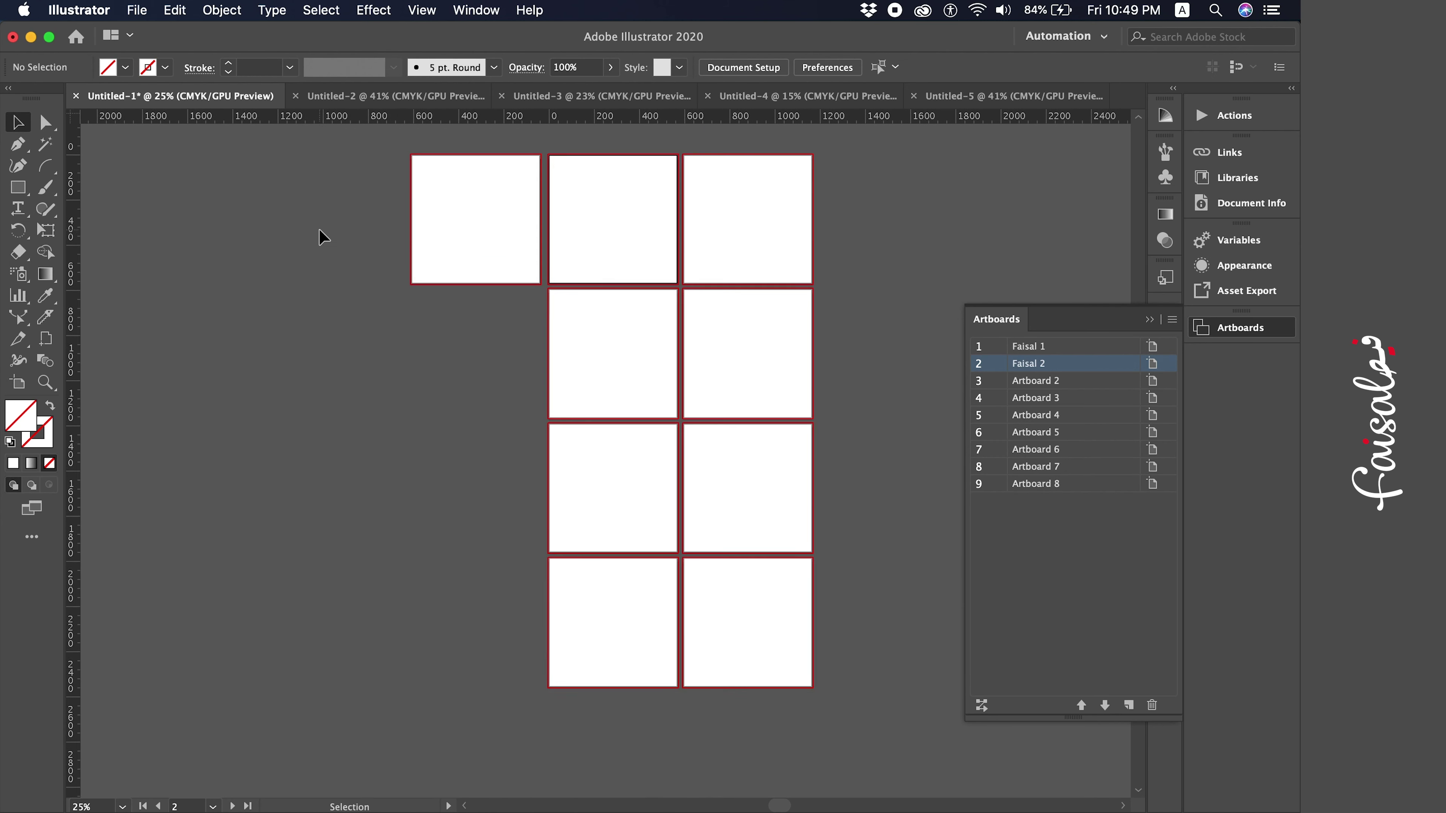
scroll(321, 232, down, 2)
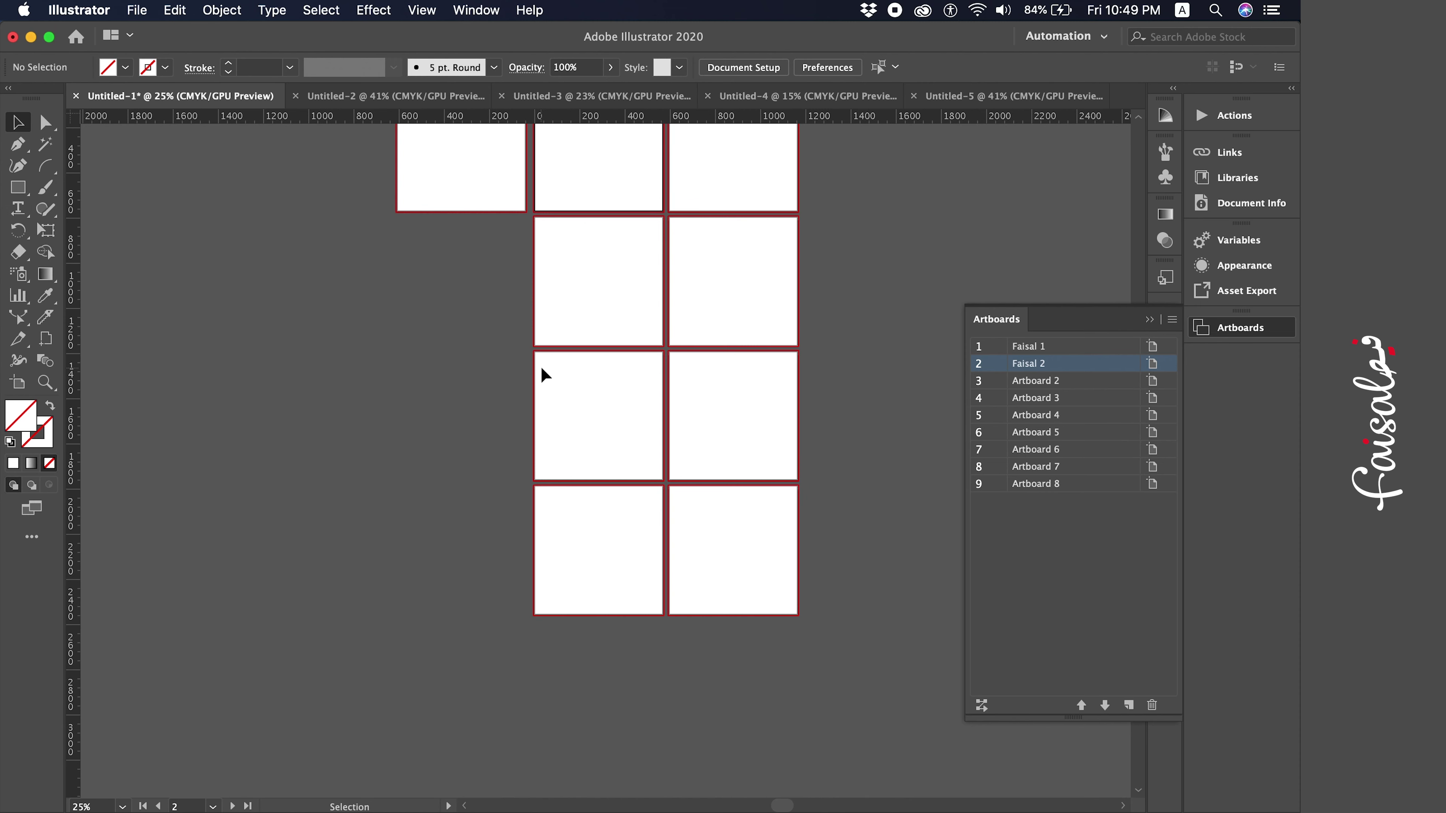
scroll(541, 367, left, 5)
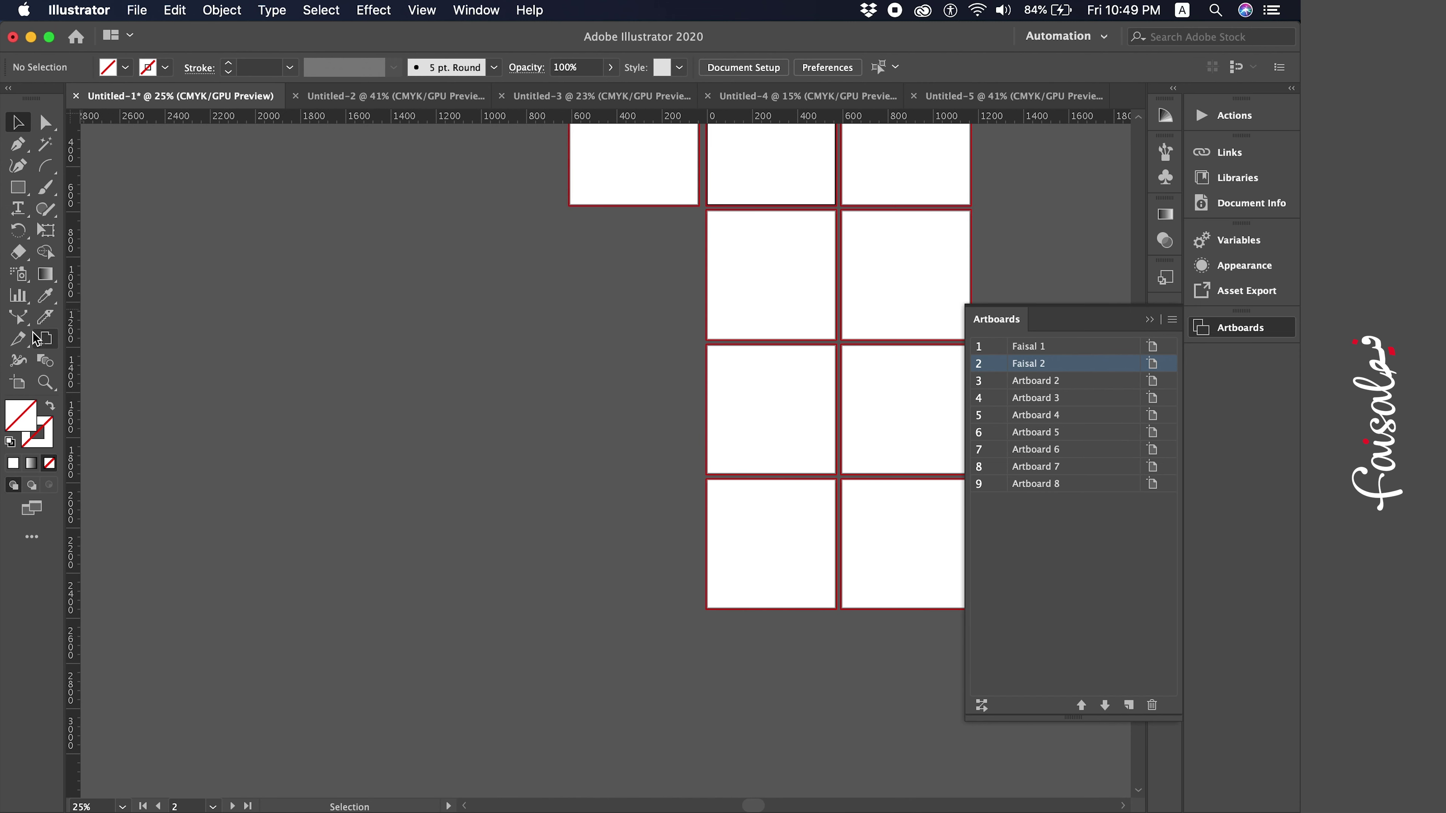
click(18, 383)
drag(208, 282, 518, 434)
Draw a wide, short artboard below Artboard 11 and a tall one further left
drag(301, 498, 632, 579)
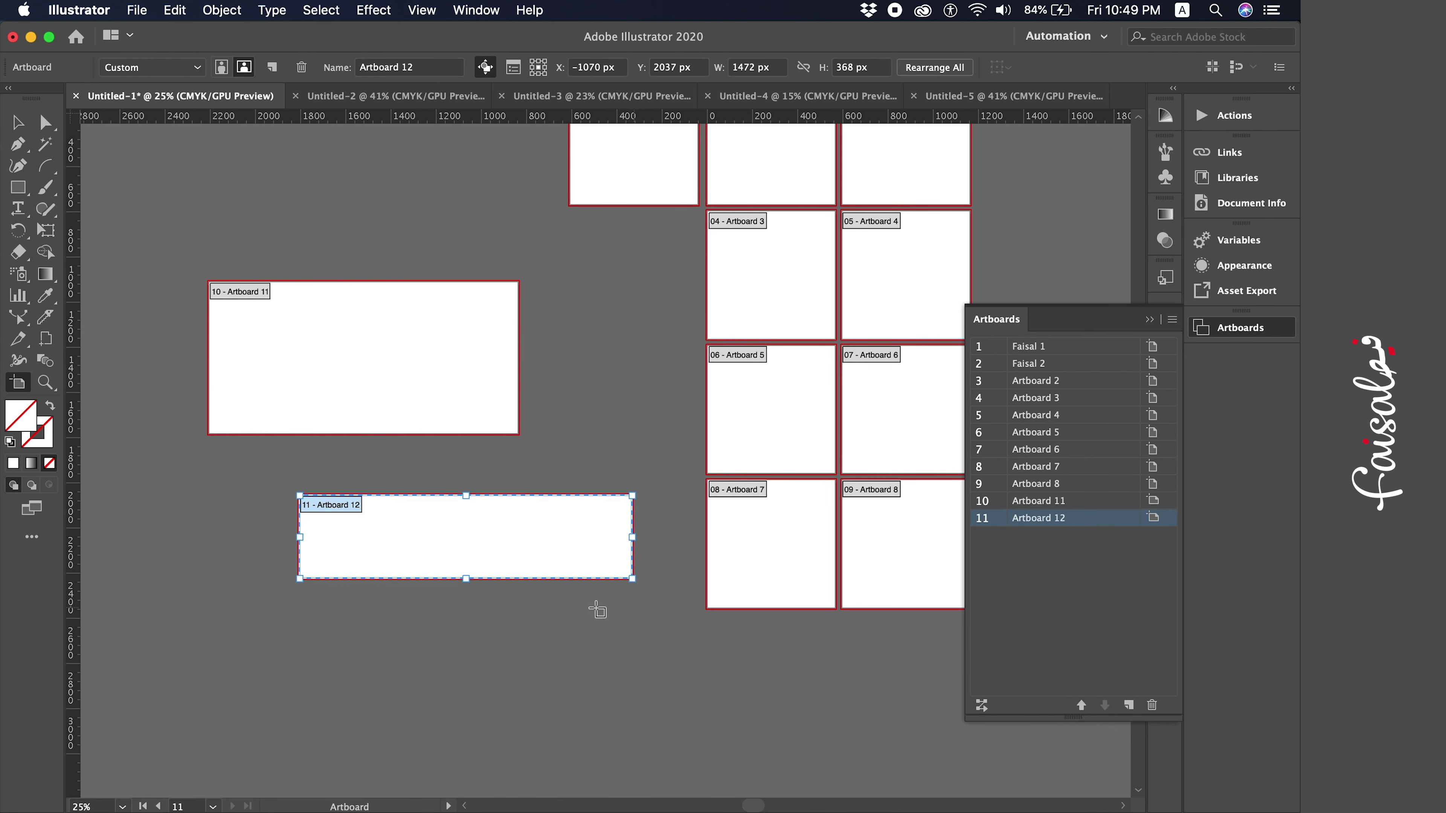
scroll(426, 337, left, 5)
drag(346, 260, 160, 672)
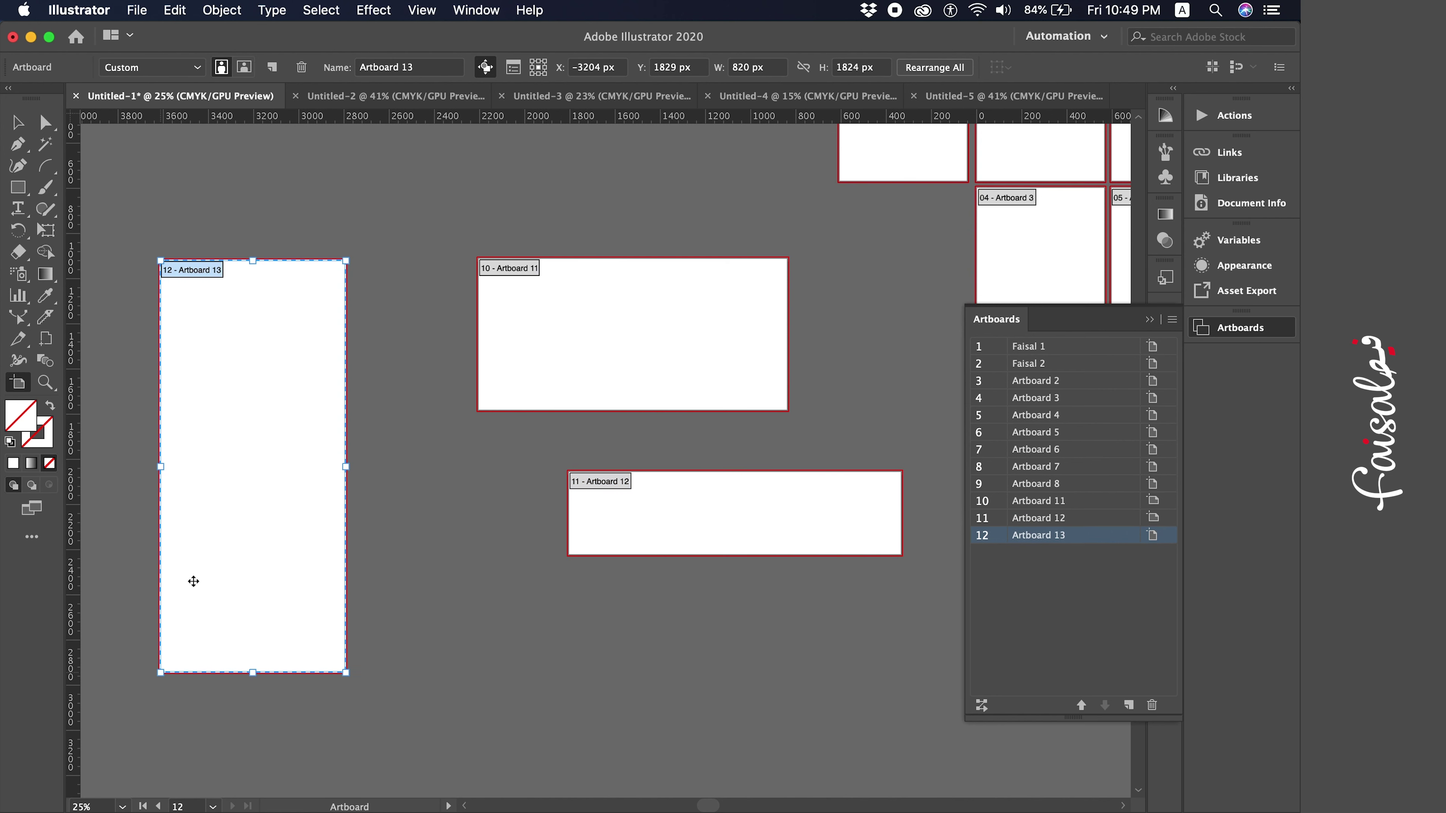
click(757, 68)
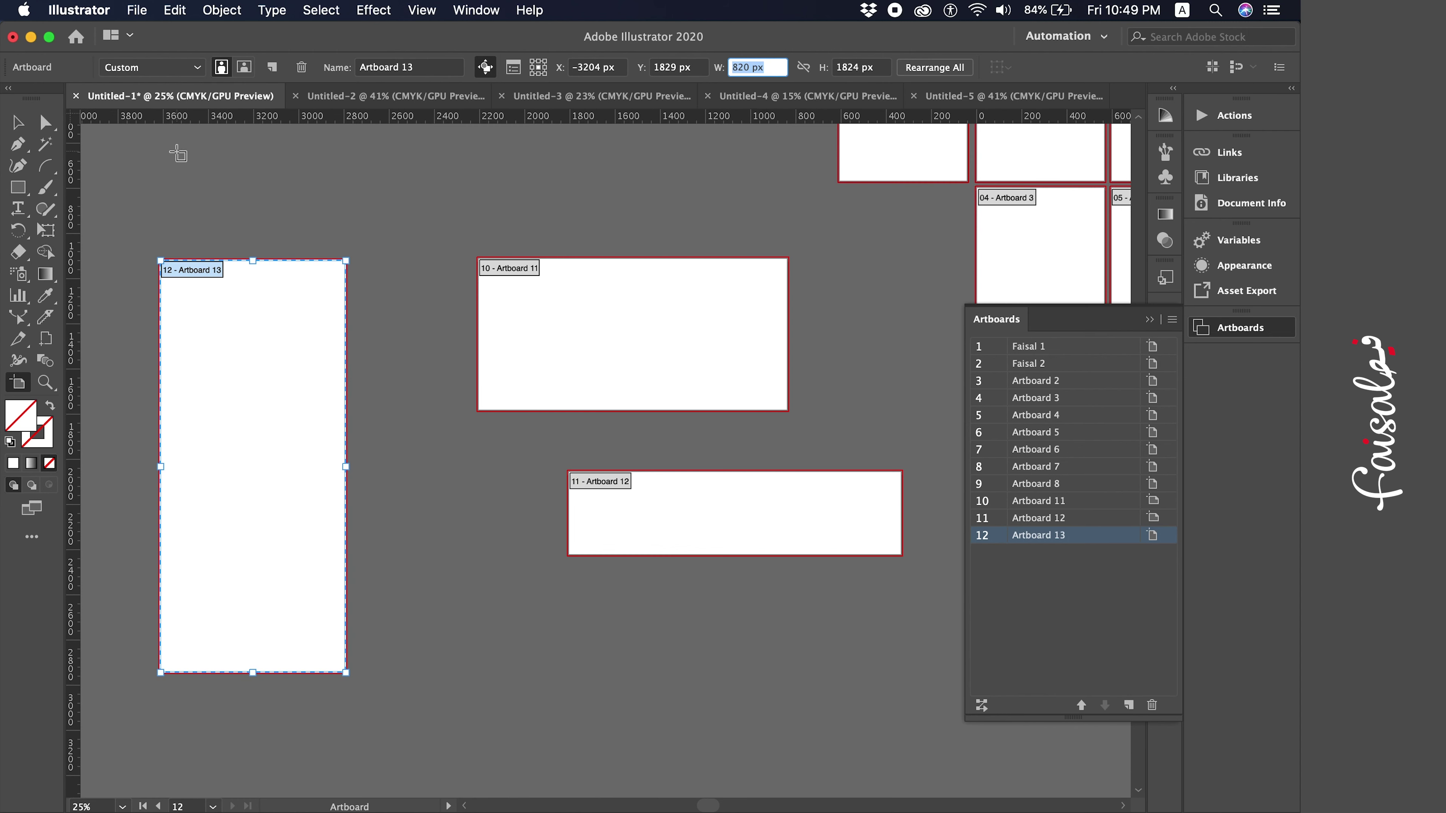
click(17, 122)
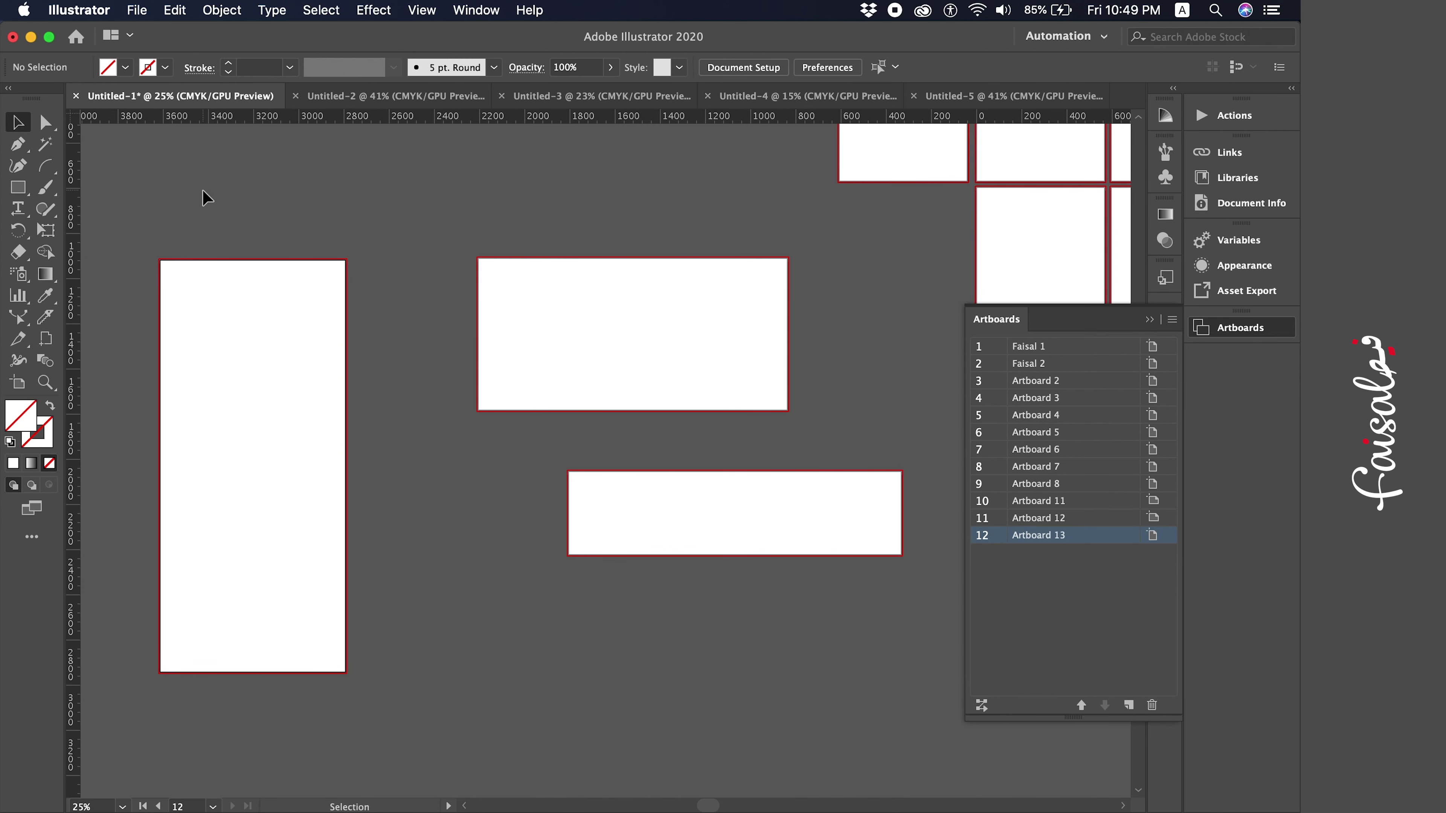
key(super+alt+p)
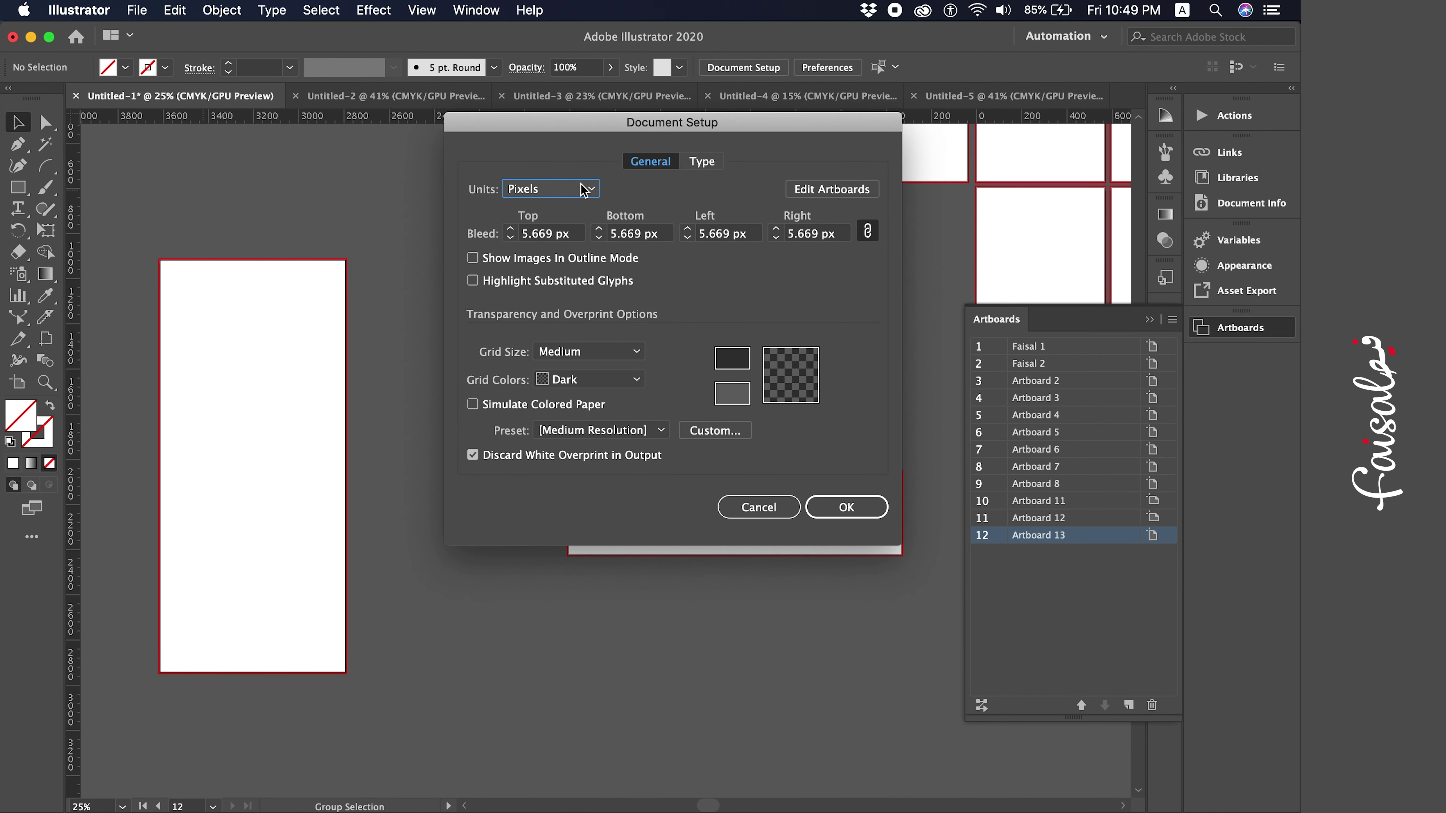
Set document units to Centimeters and every bleed value to 0 cm
click(583, 190)
click(589, 287)
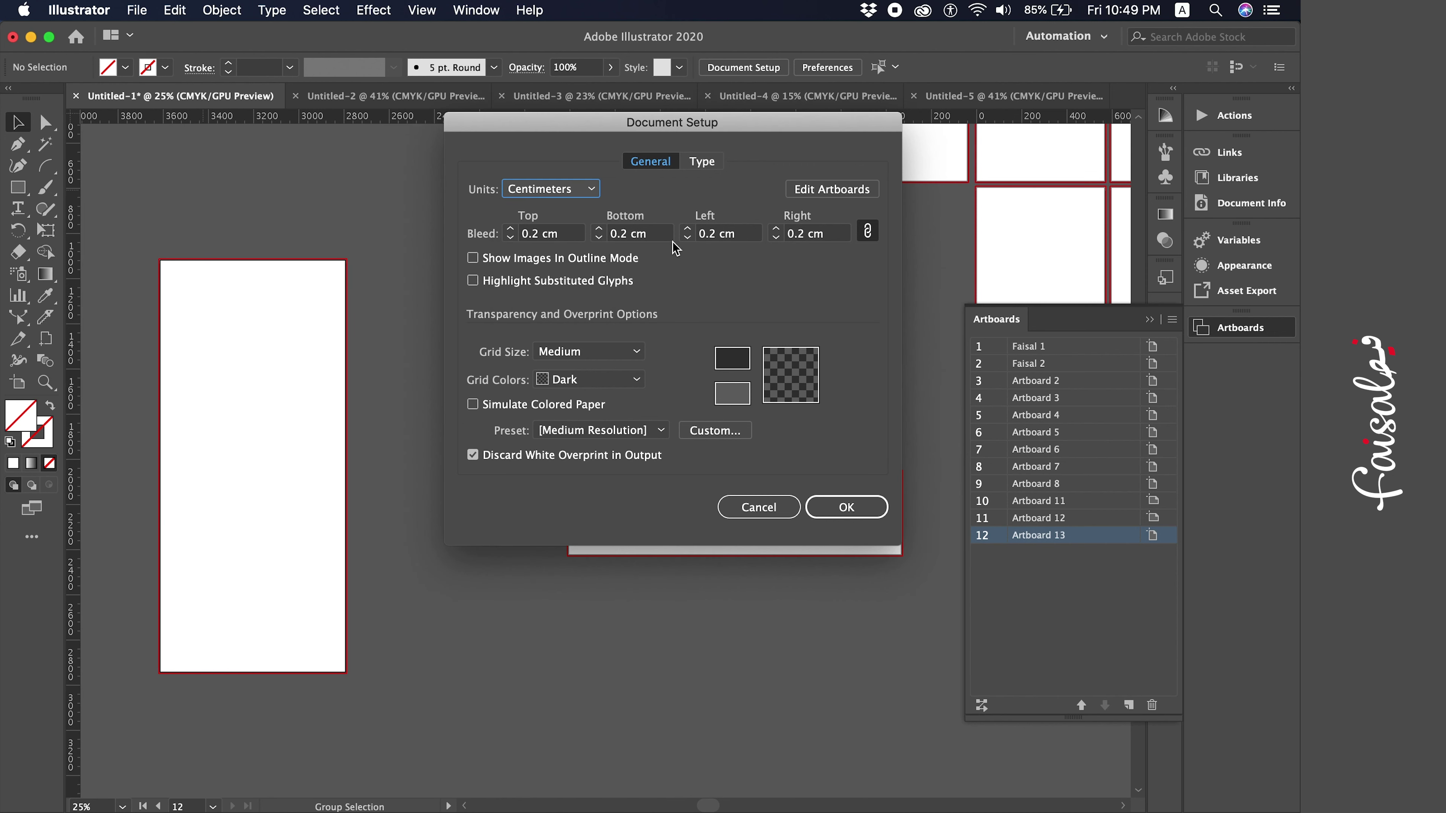
click(665, 233)
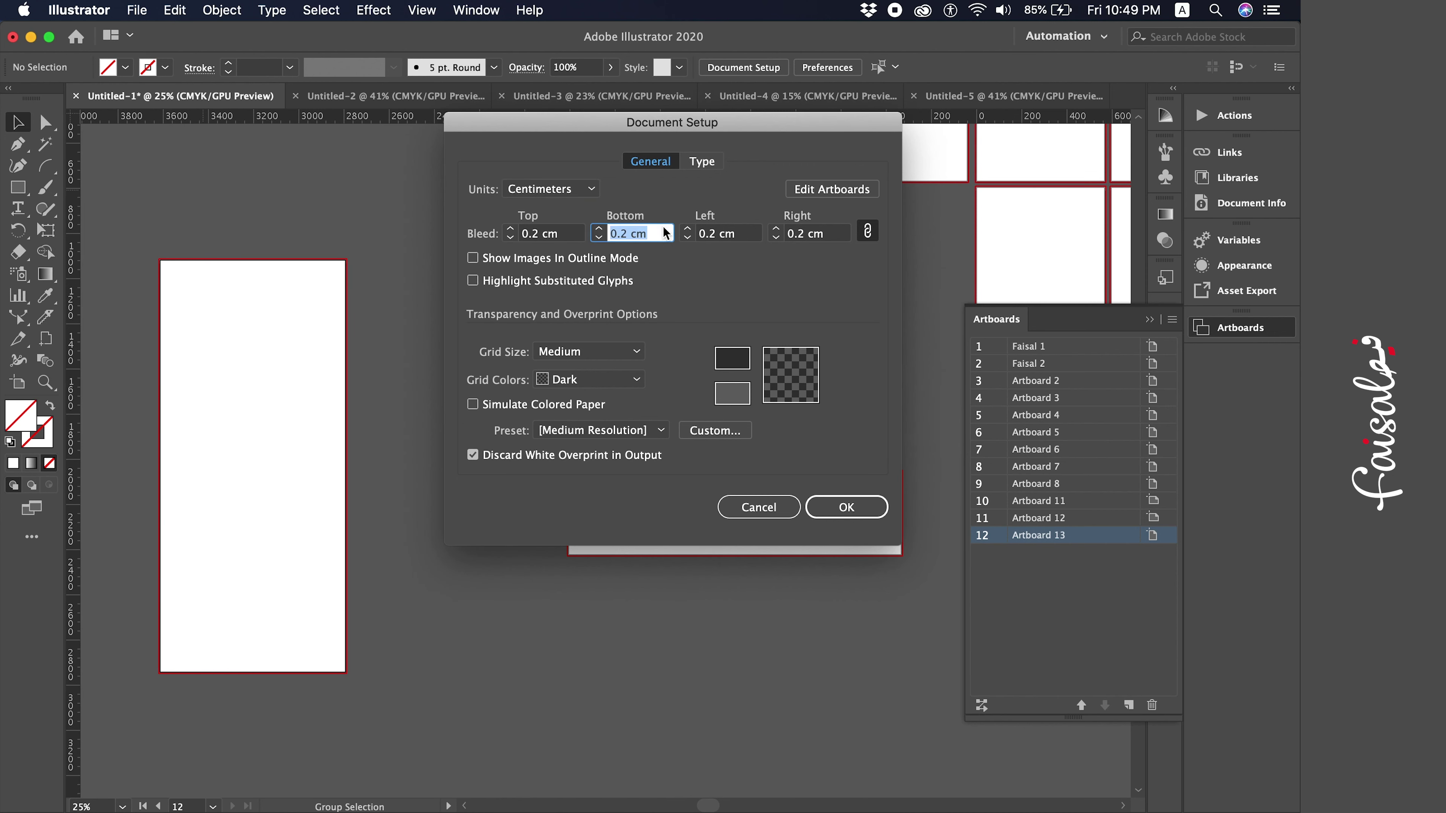
text(0)
key(Tab)
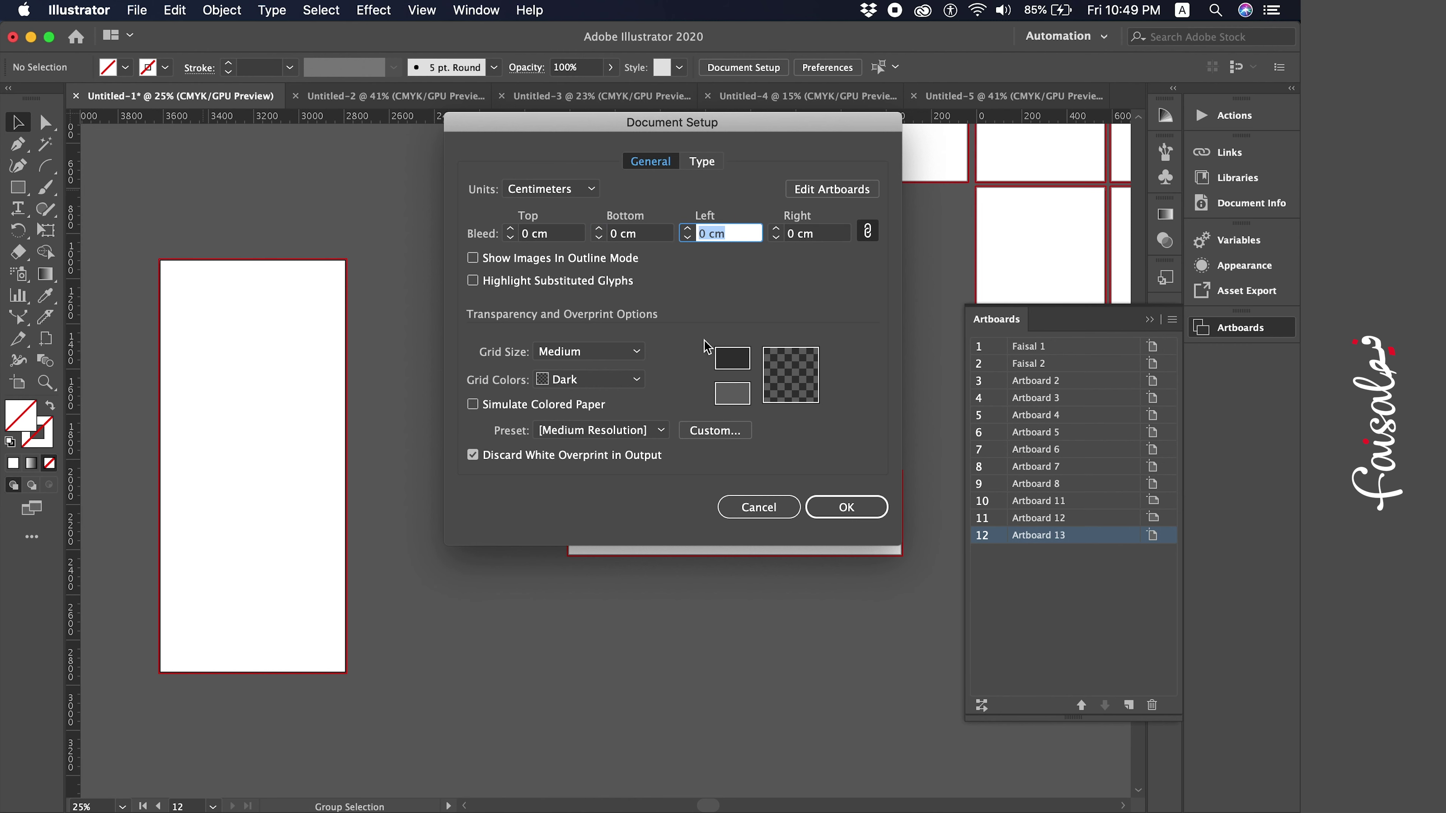
click(853, 507)
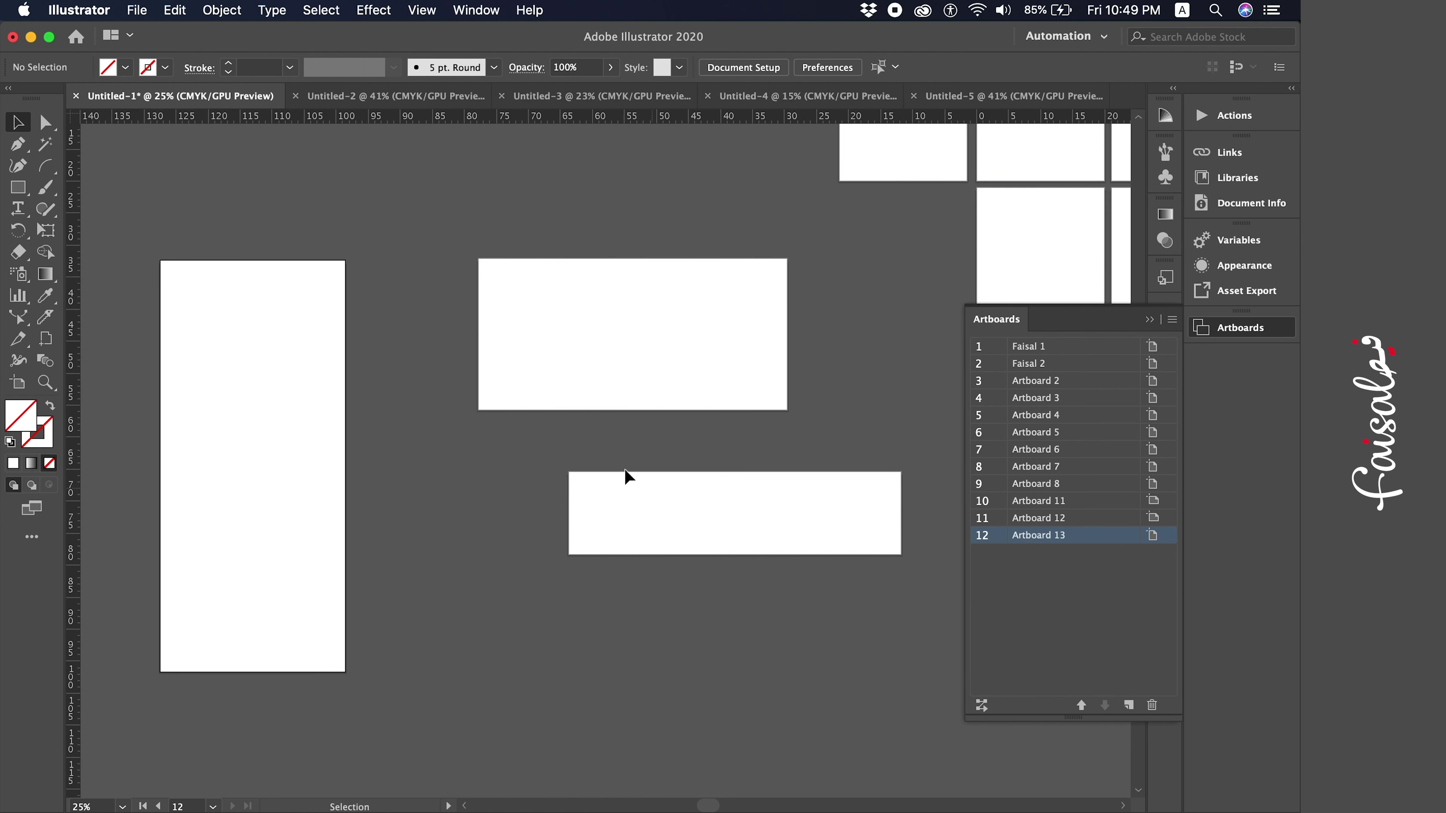
Make Artboards 11, 12, 13 and then 11 active in turn, and switch to artboard editing
click(514, 310)
key(super+minus)
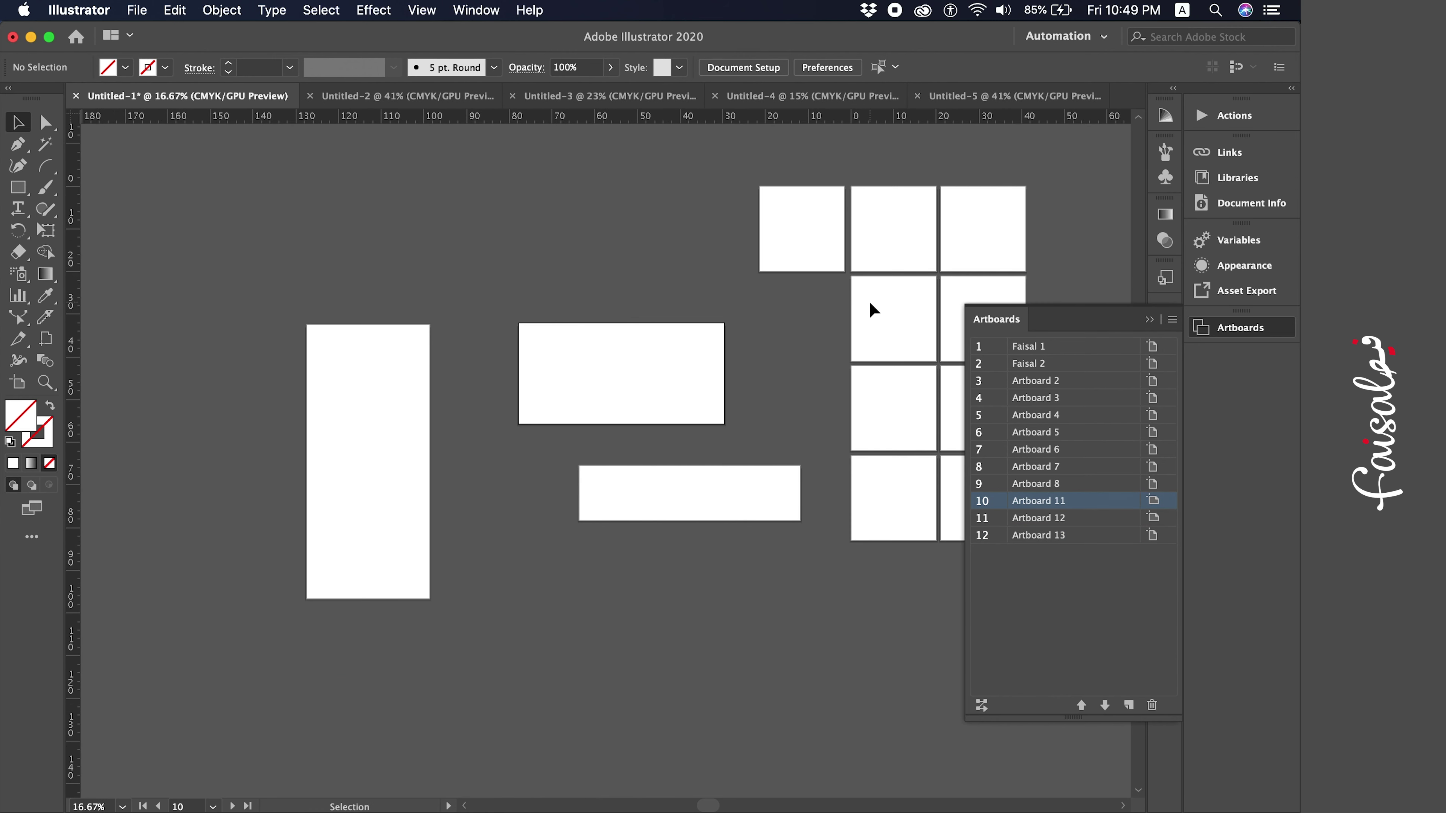
scroll(559, 433, down, 3)
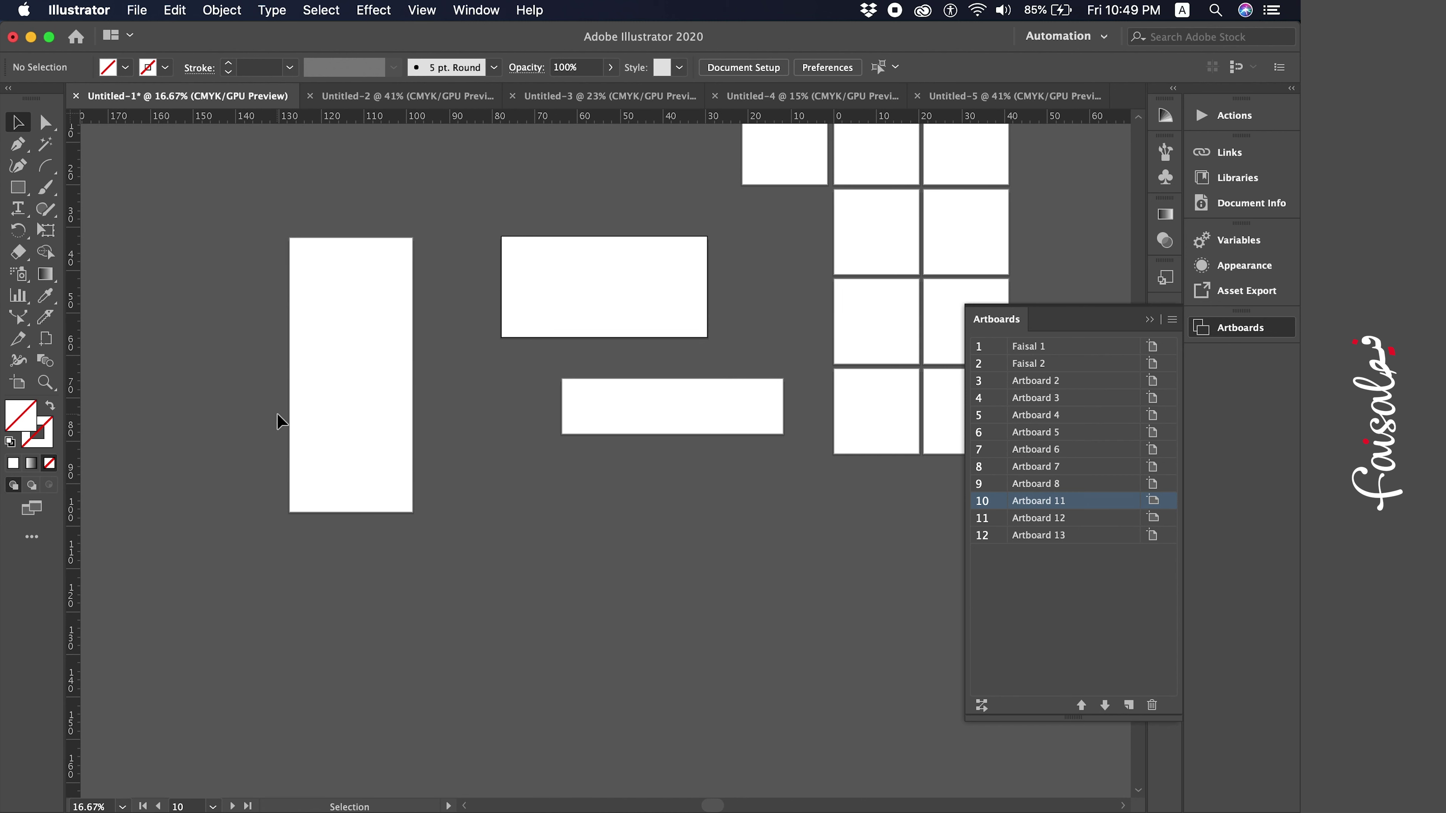
click(575, 391)
key(super+plus)
scroll(636, 503, left, 5)
scroll(636, 503, up, 2)
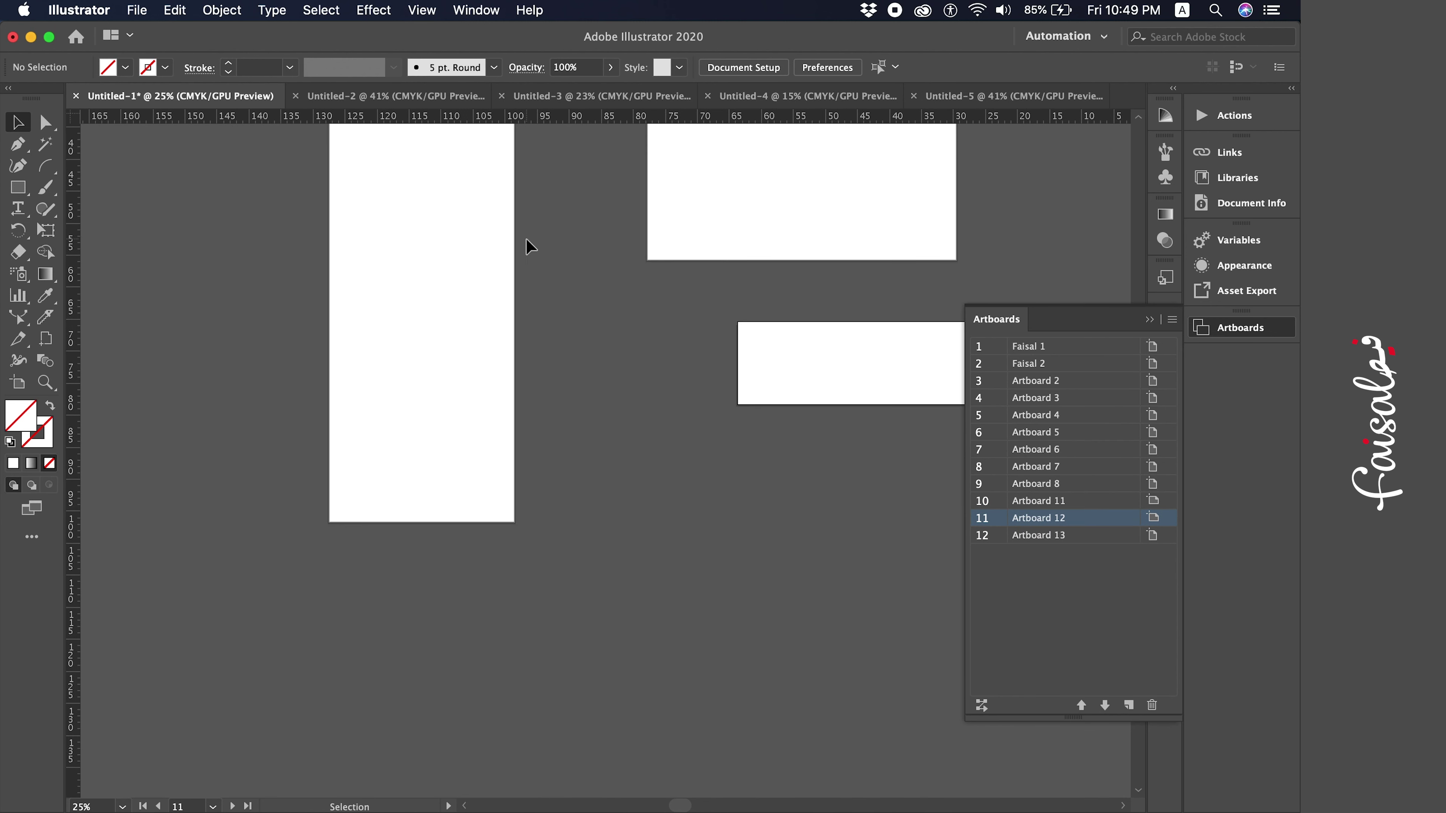
scroll(526, 352, up, 3)
click(494, 346)
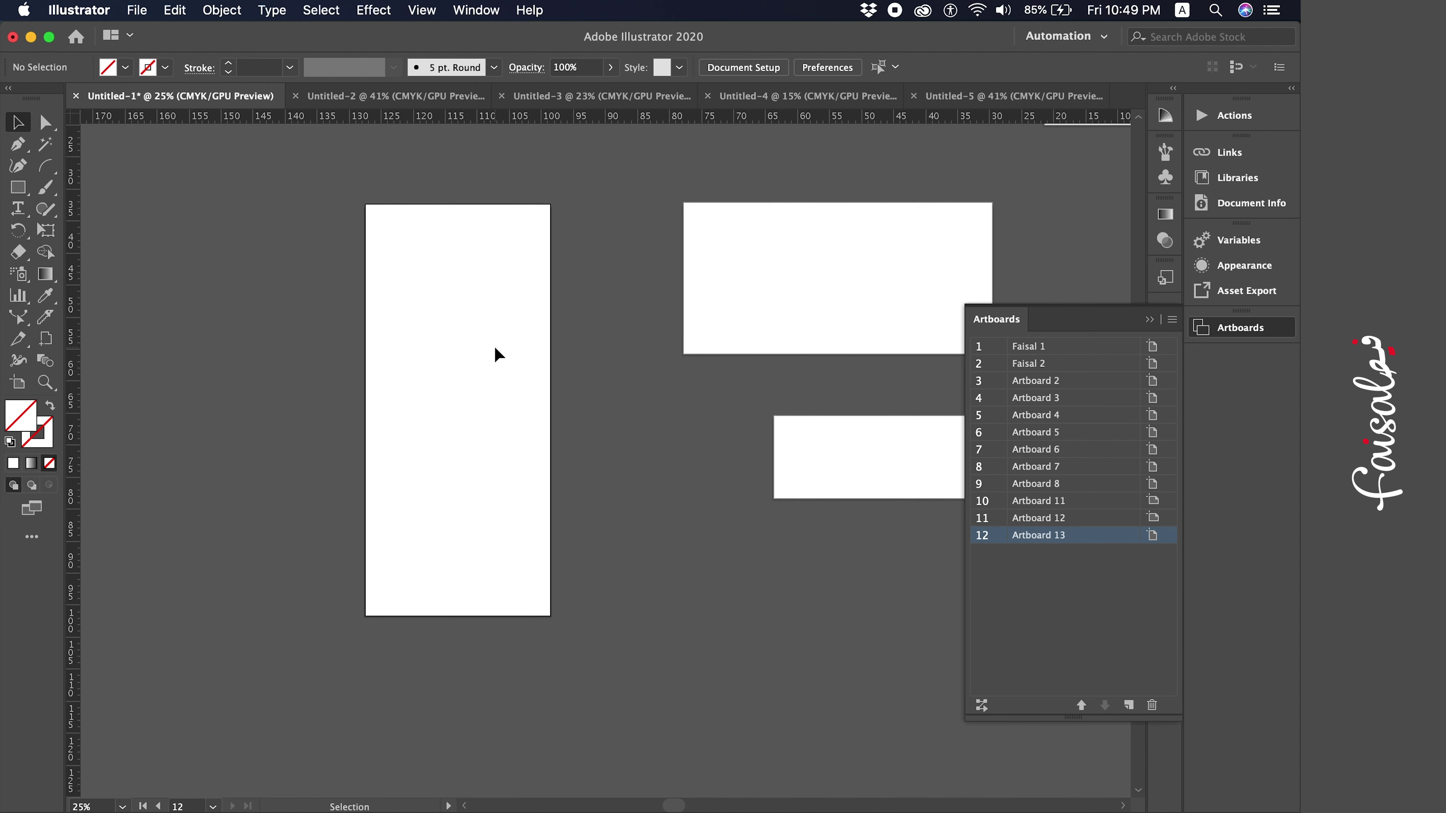
click(829, 271)
key(shift)
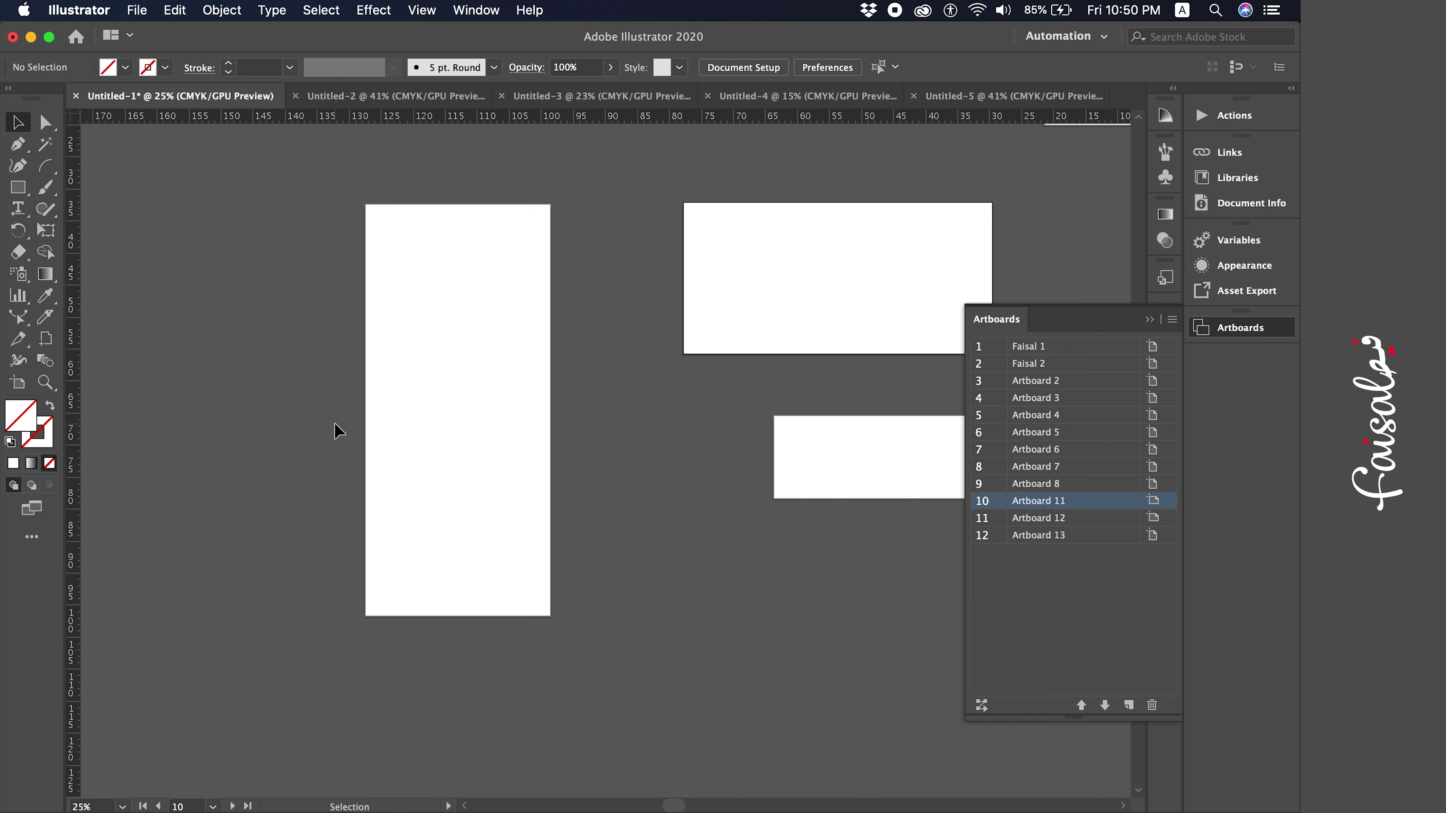
key(shift+o)
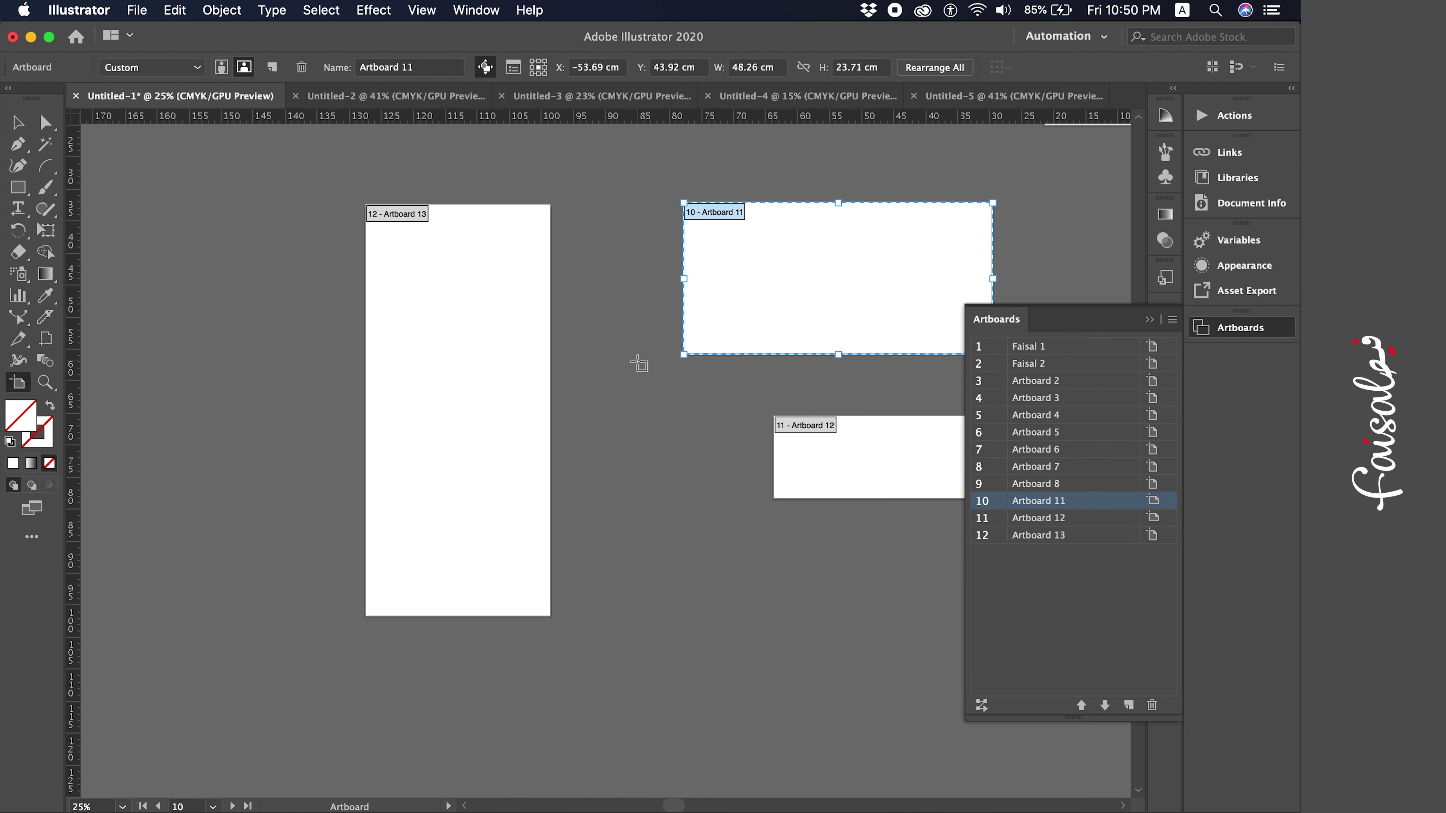
Select Artboard 13 for resizing with the Artboard tool
click(426, 340)
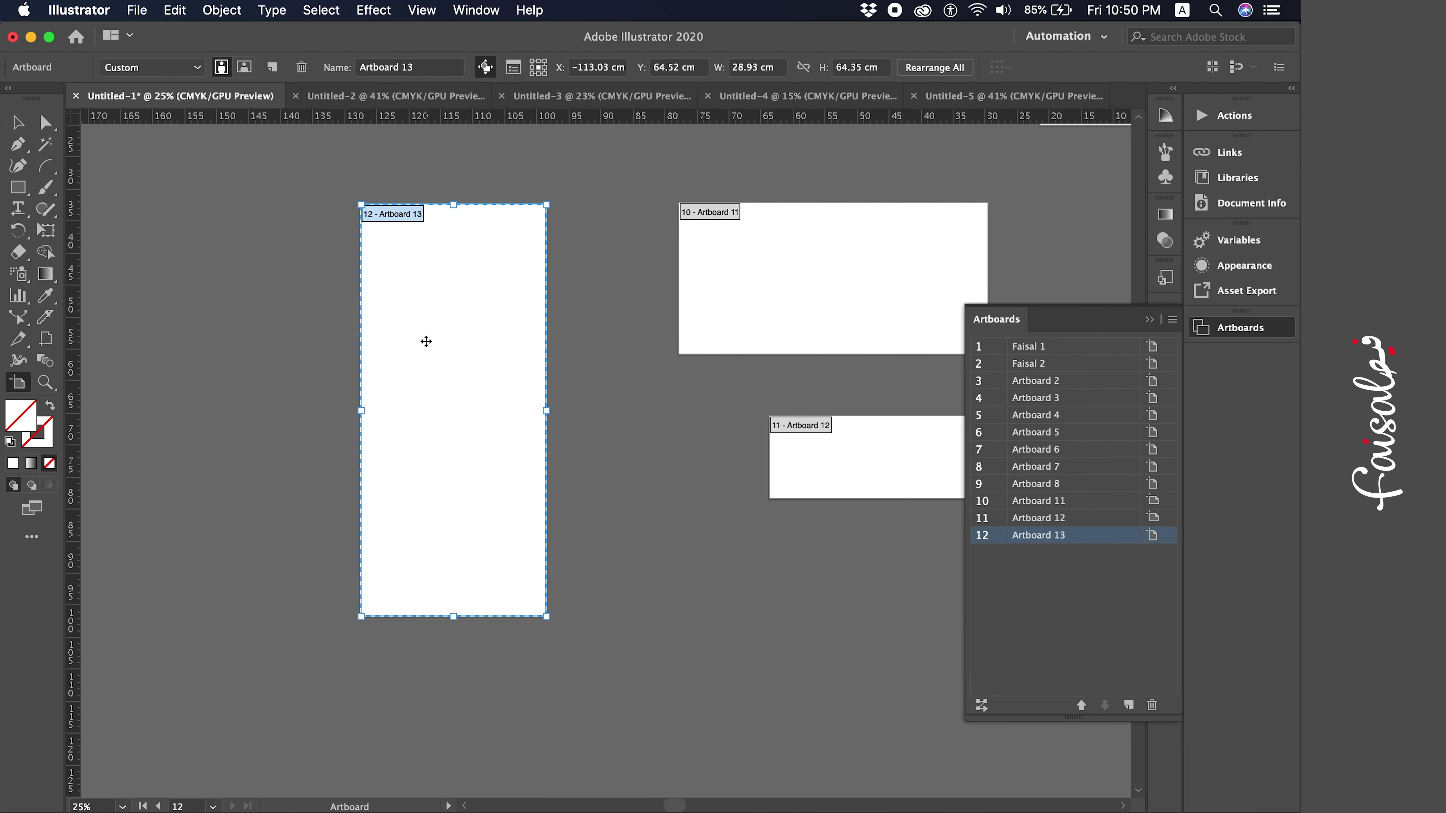
scroll(426, 341, right, 5)
click(651, 338)
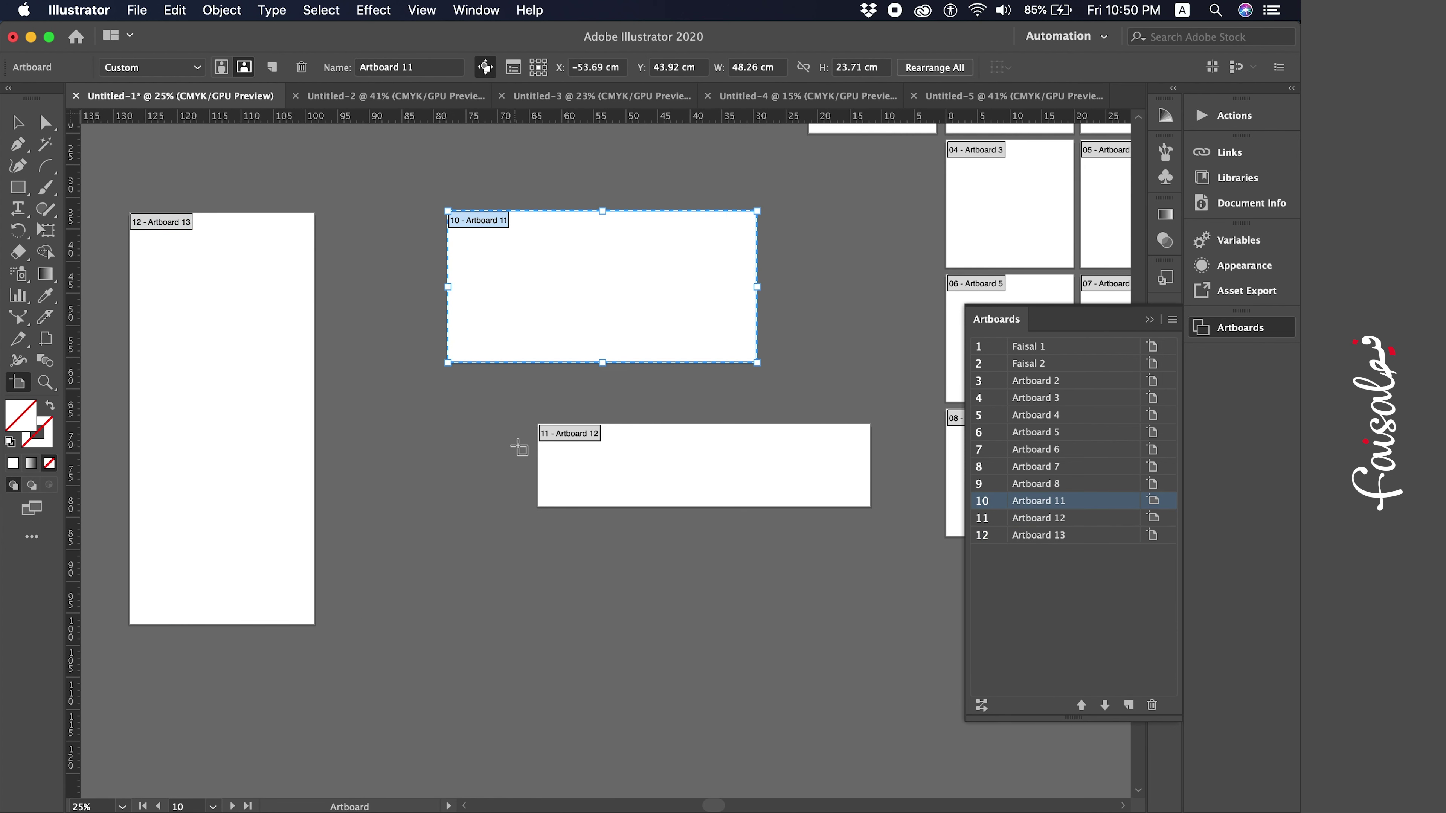
click(697, 481)
scroll(353, 456, left, 3)
click(320, 386)
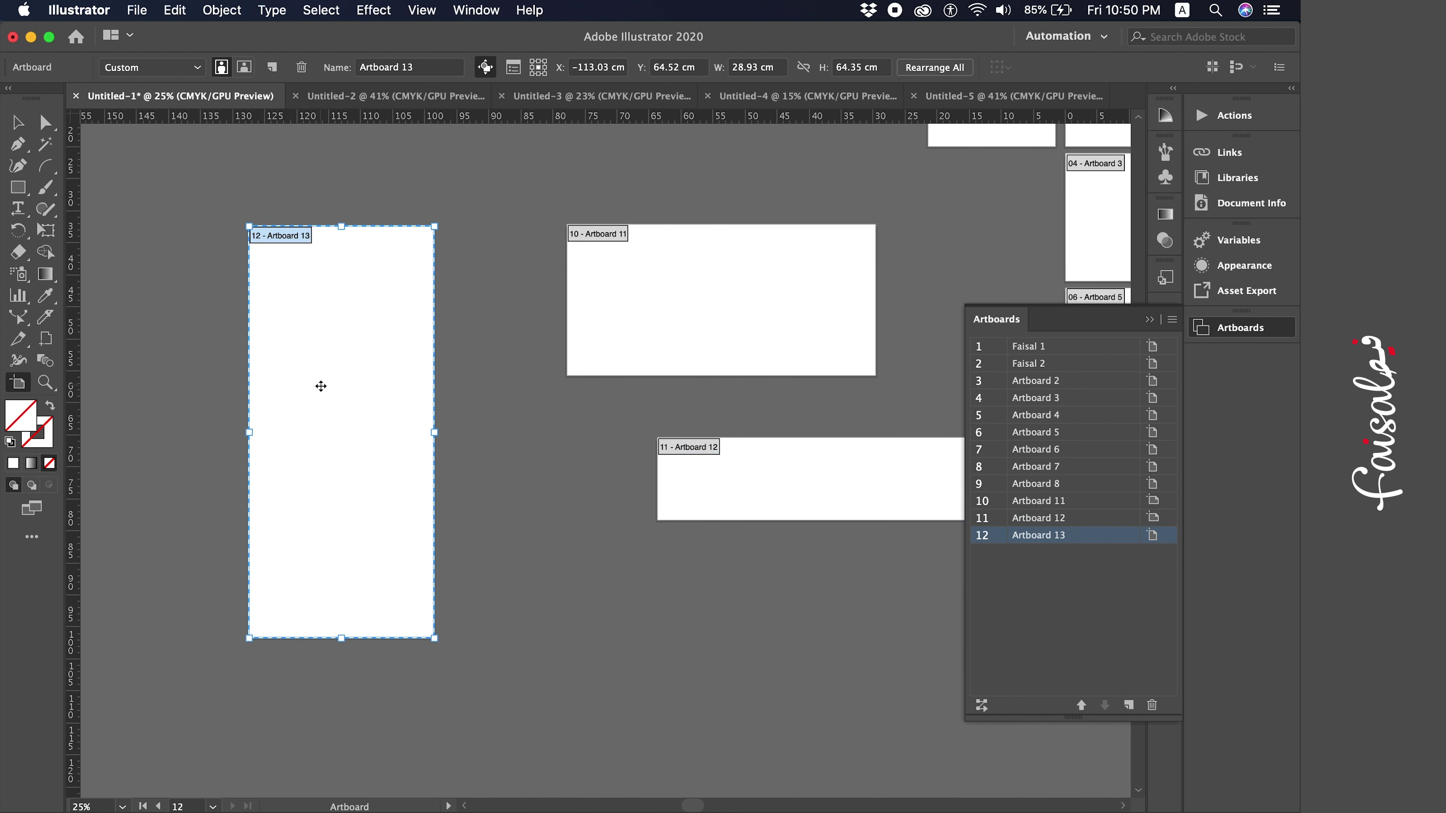
Resize Artboard 13 to 10 cm wide by 20 cm tall and exit artboard editing
double_click(757, 70)
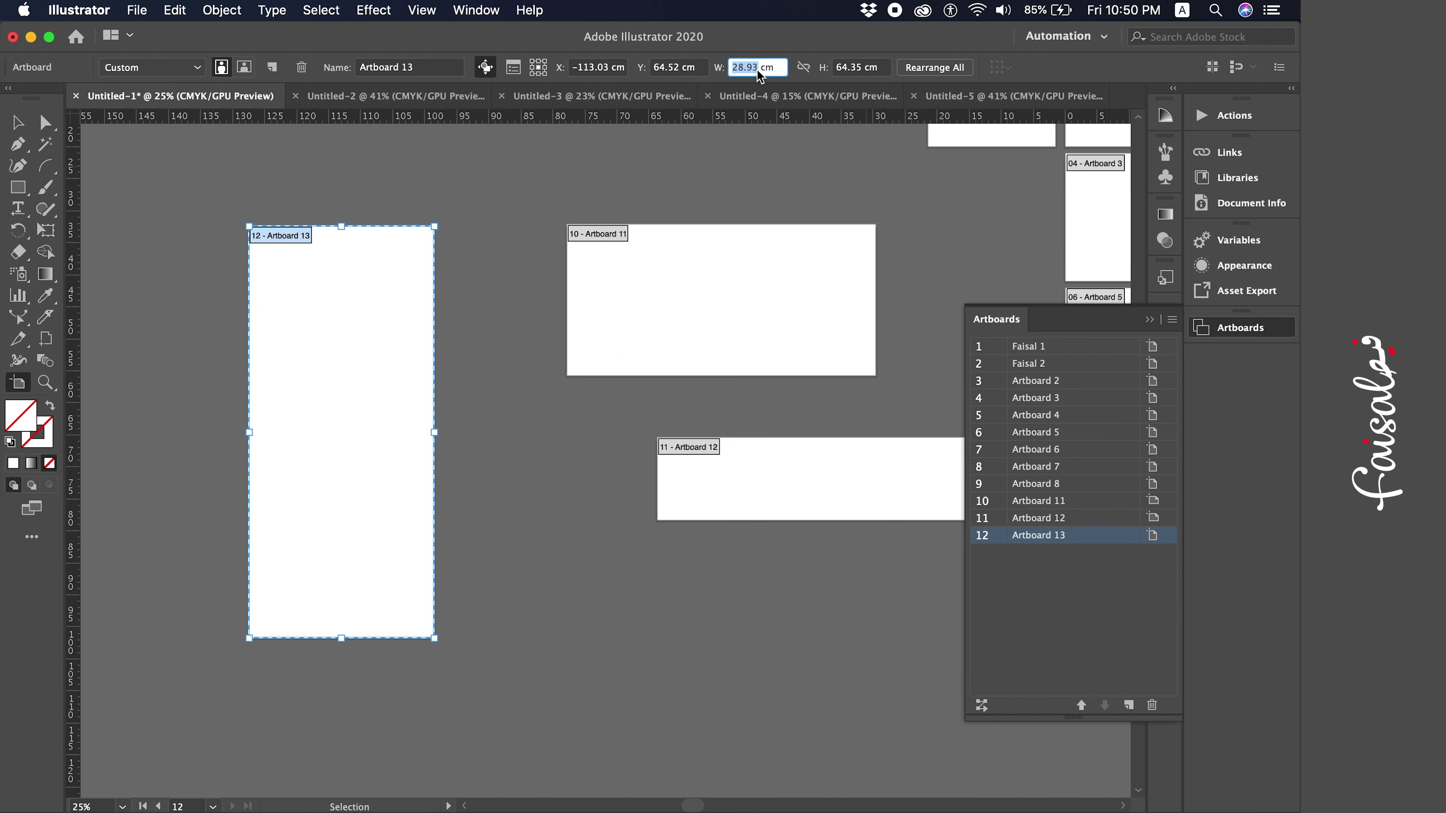
text(2)
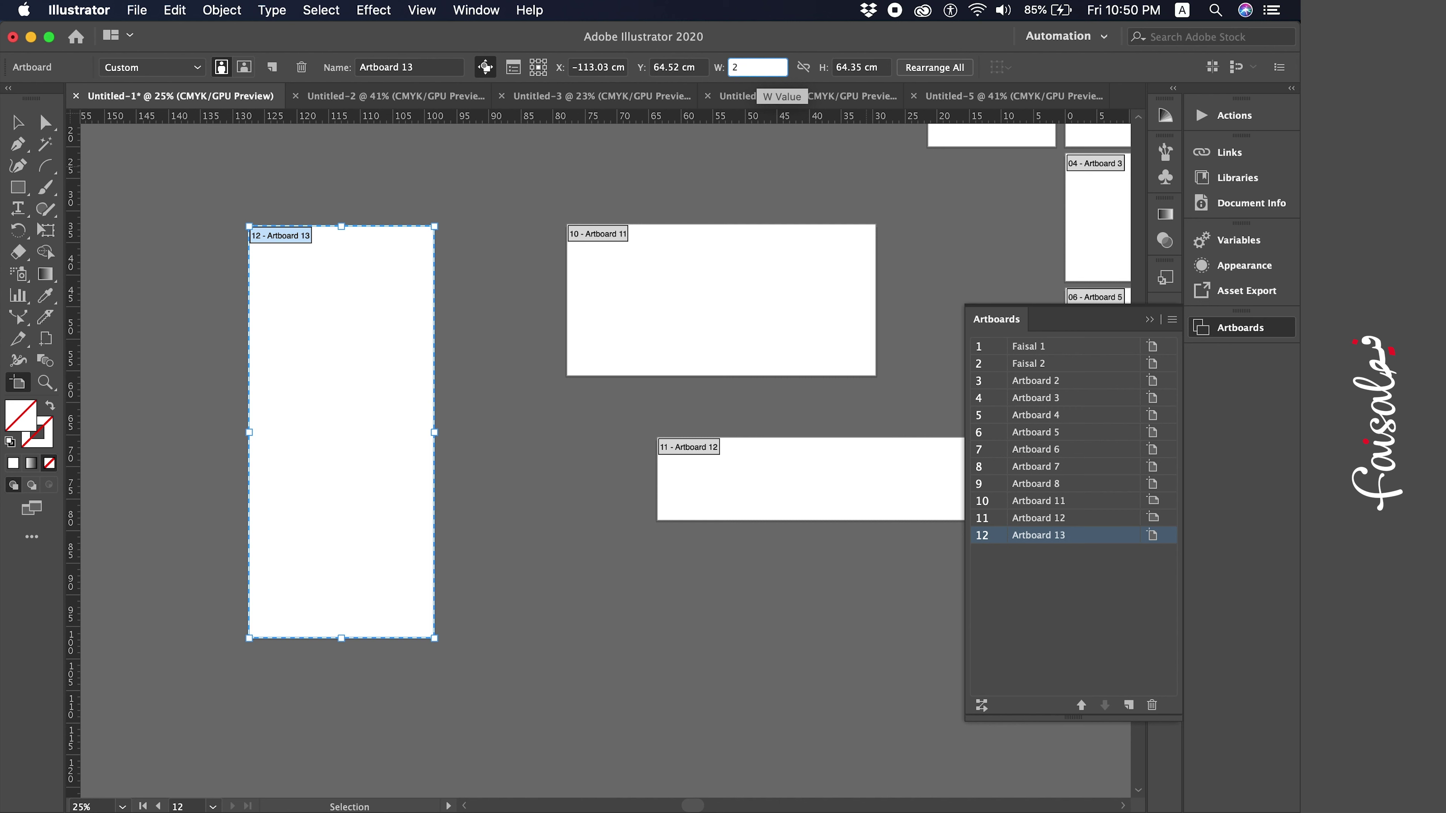
text(0)
key(Tab)
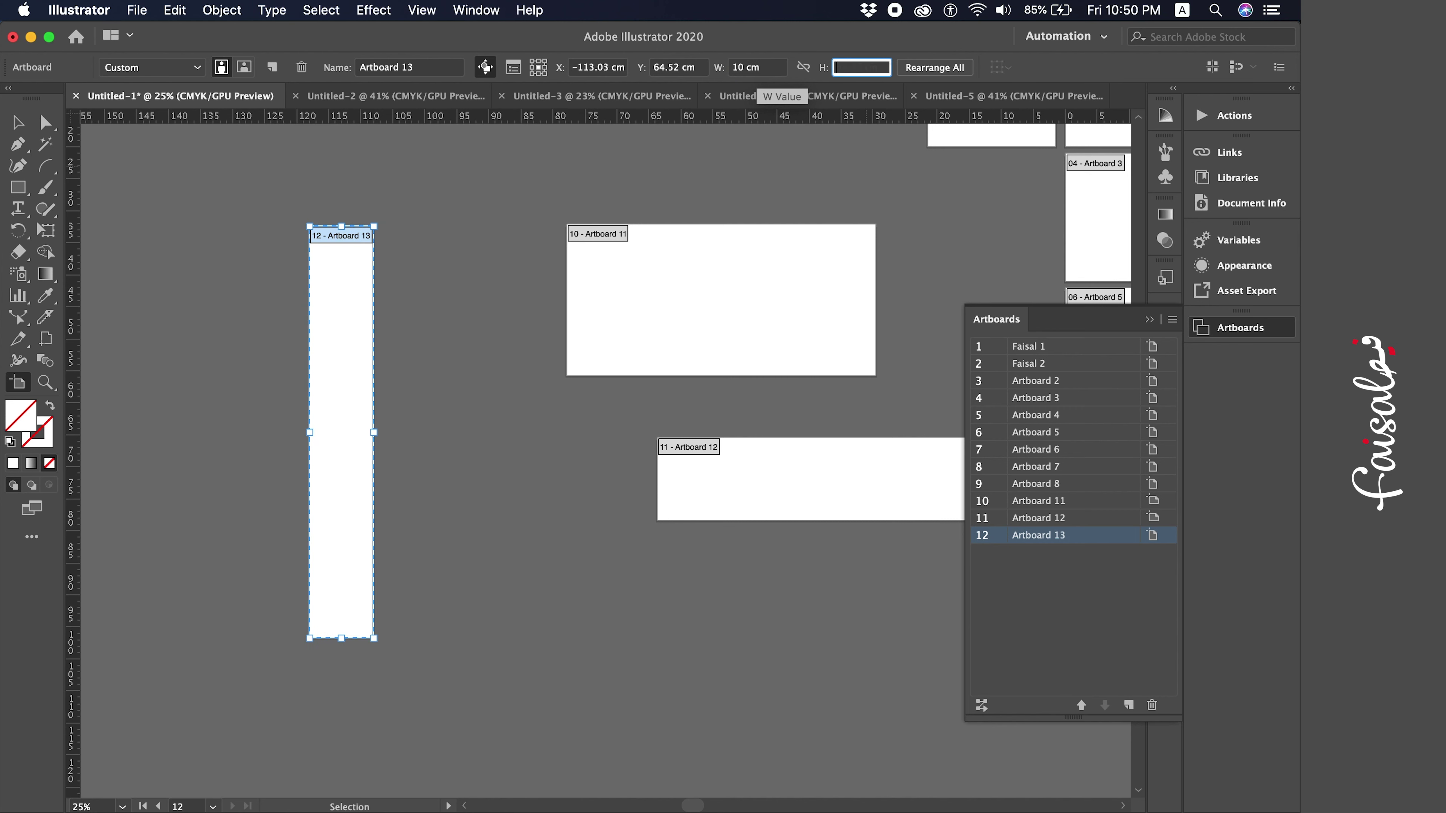
text(20)
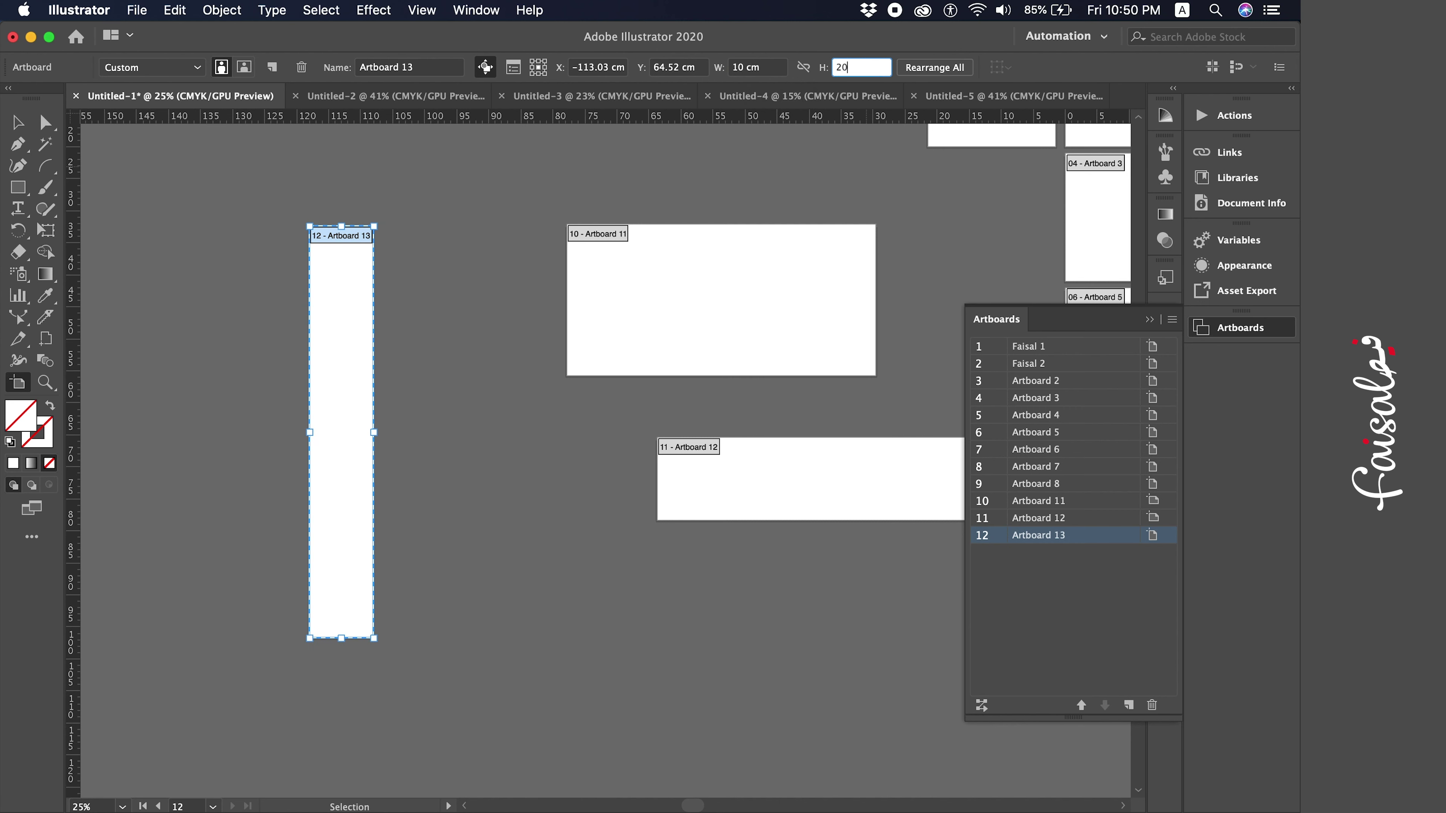
key(Return)
key(Escape)
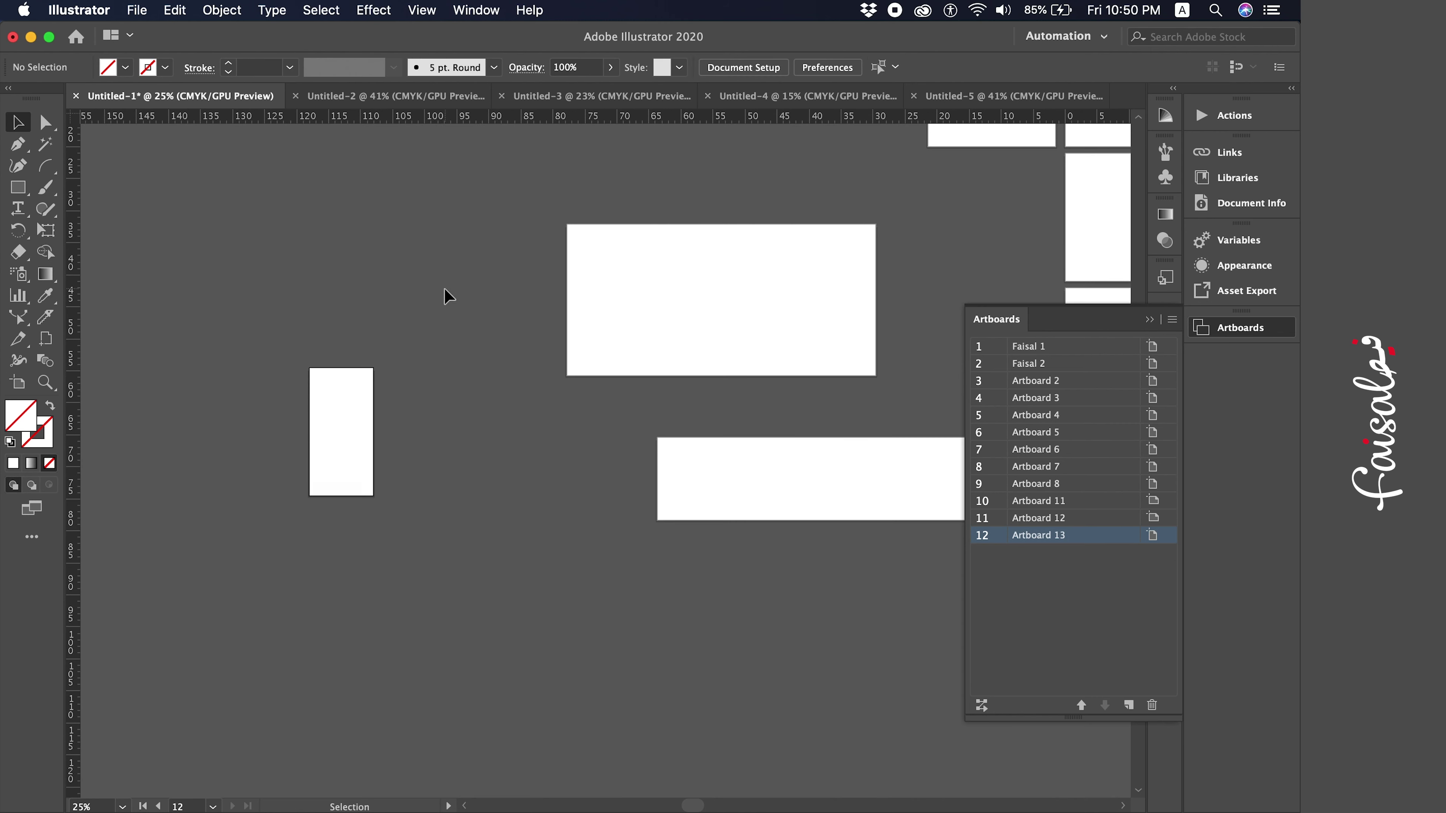
scroll(468, 392, down, 5)
scroll(468, 392, right, 8)
Draw a rectangle below the wide Artboard 12 and zoom in on it
scroll(468, 392, right, 3)
scroll(468, 392, left, 4)
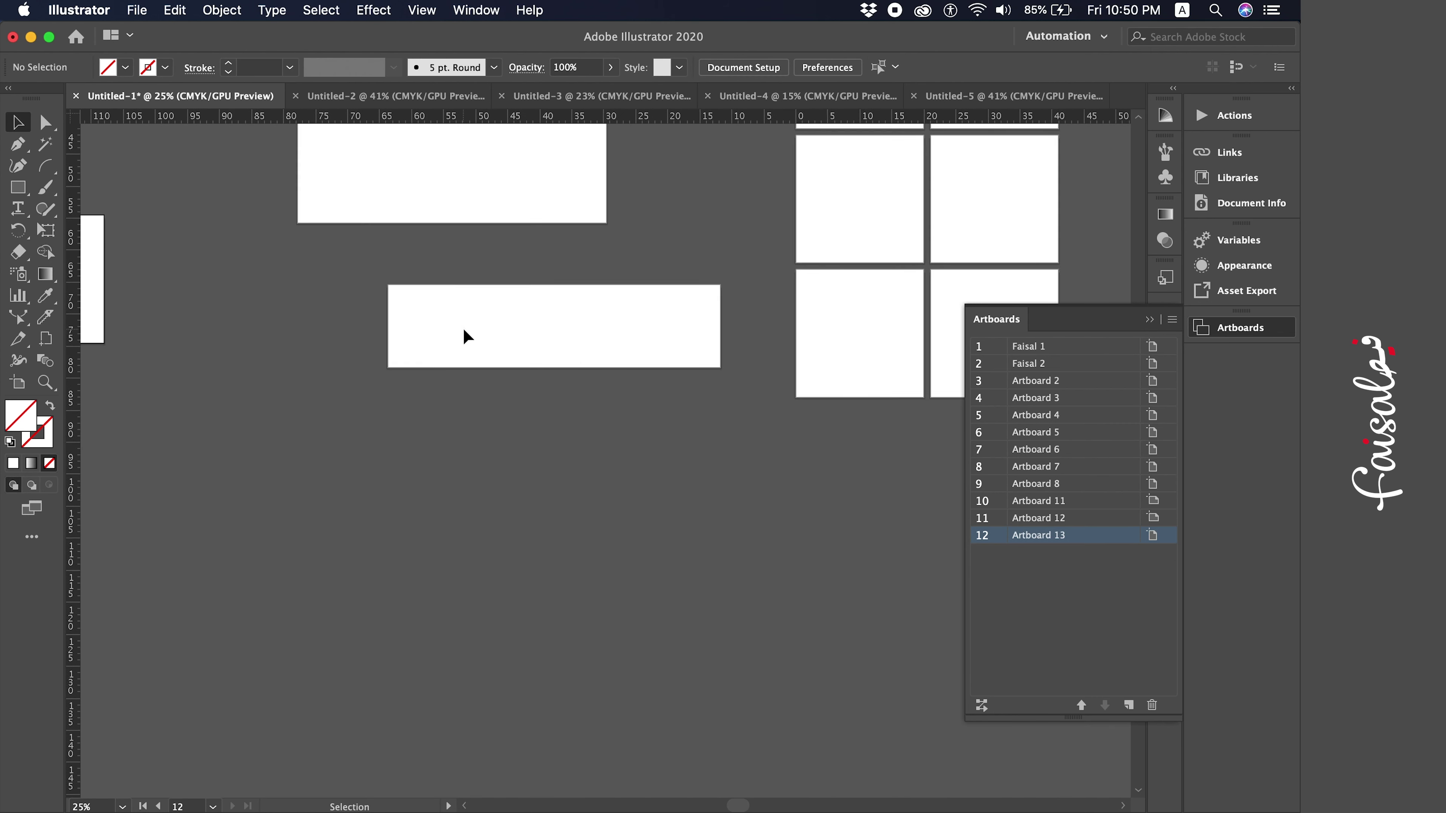
click(18, 187)
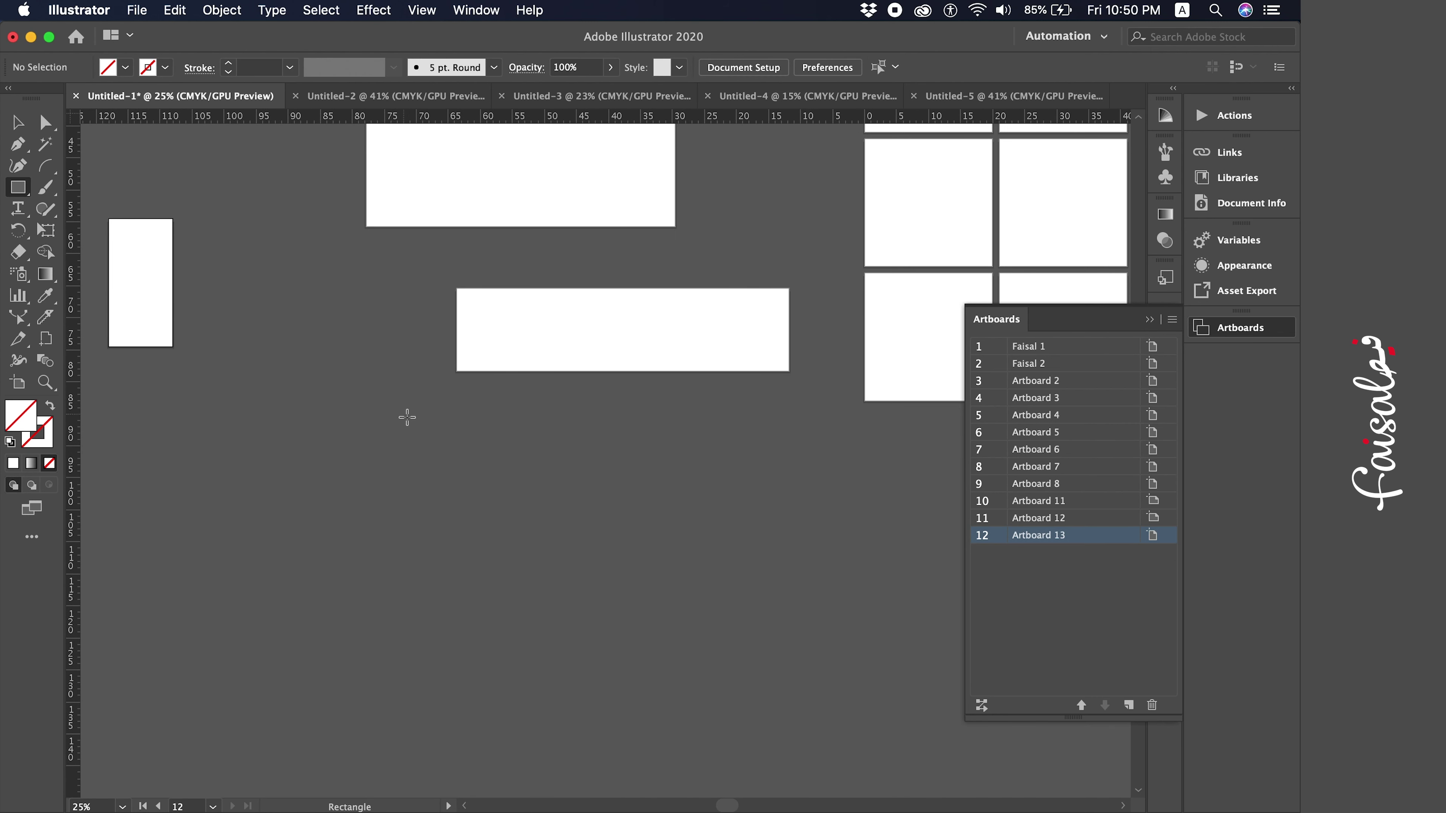
drag(502, 448, 727, 603)
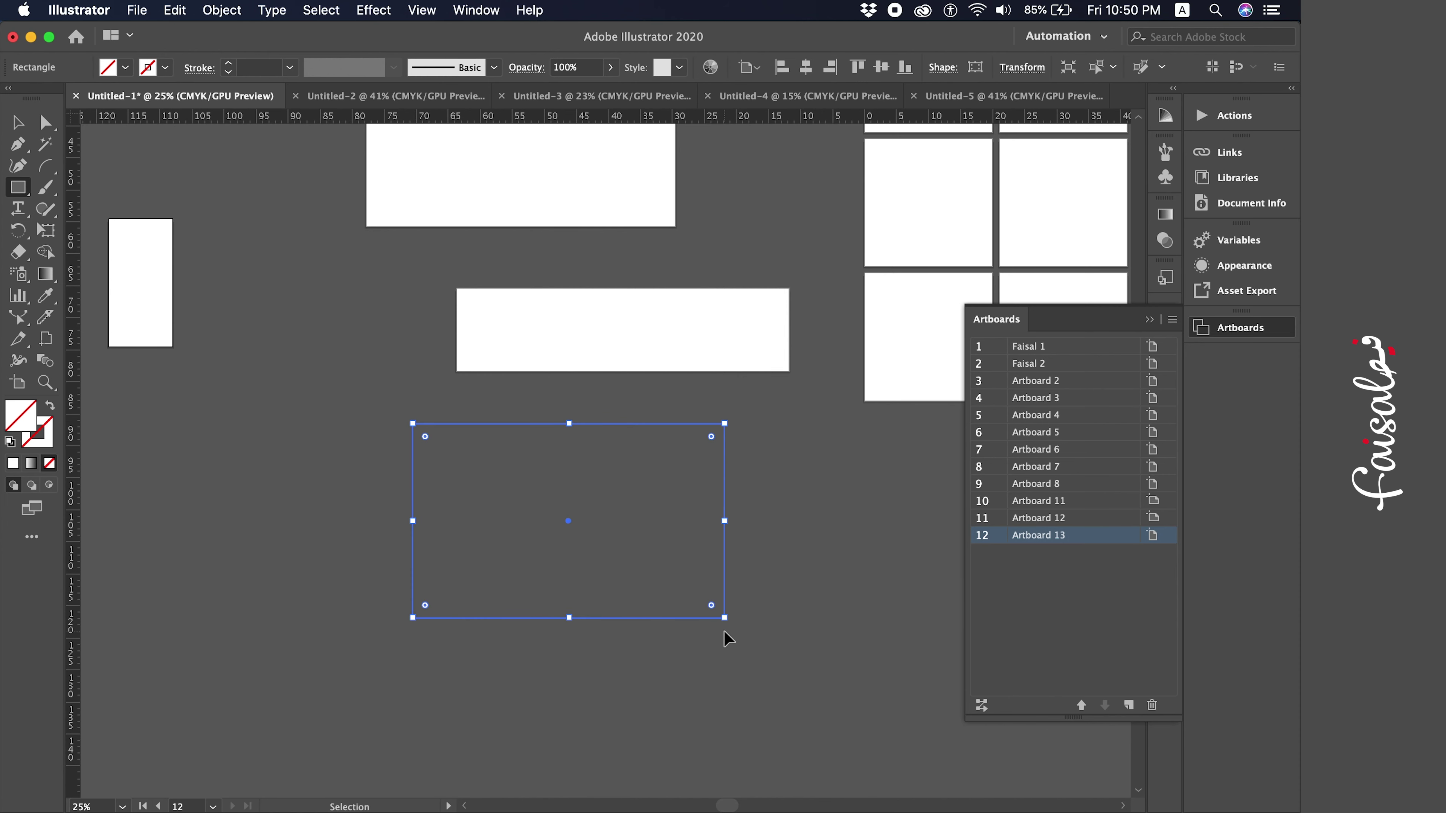
key(super+equal)
key(v)
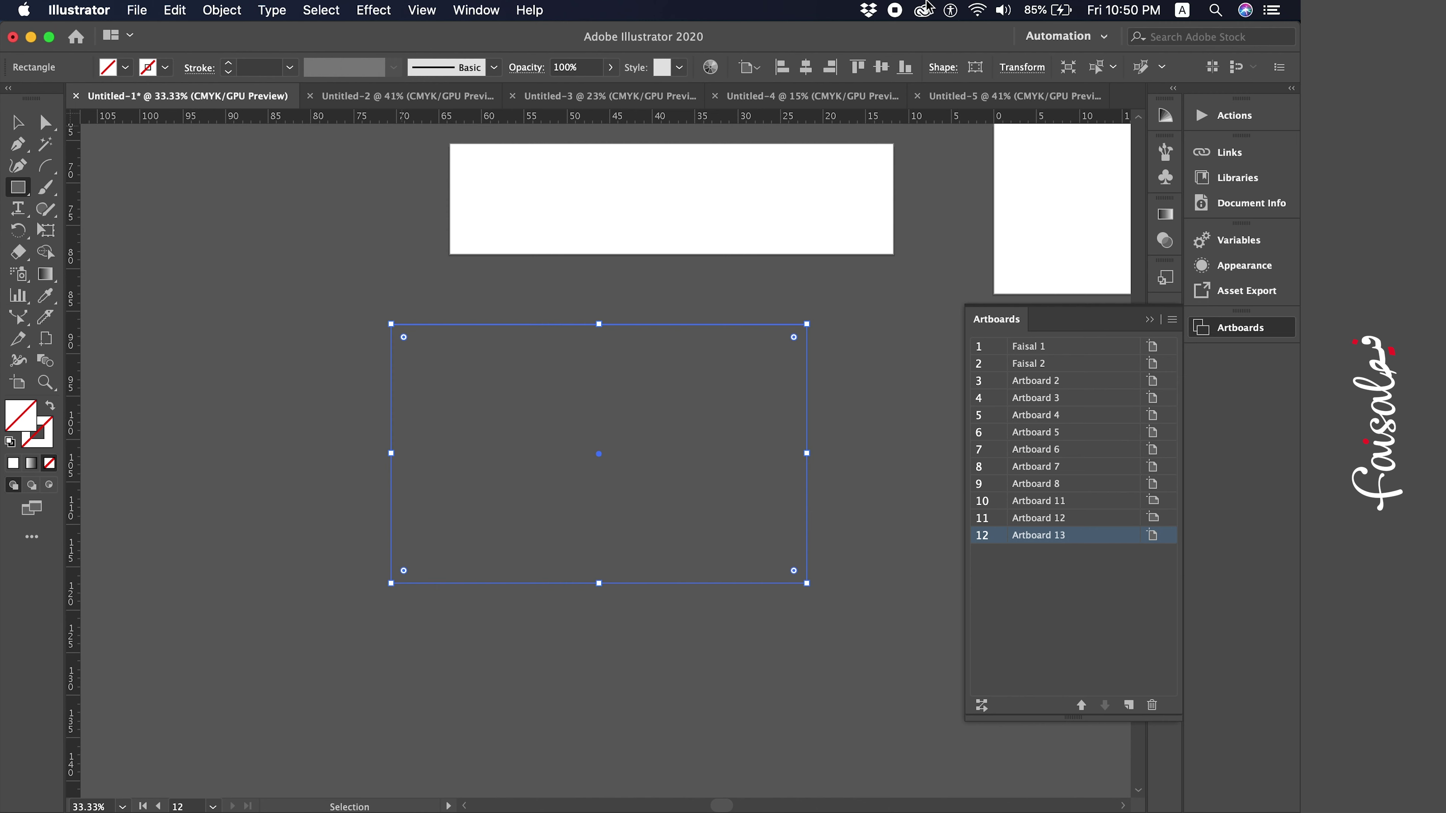
Fill the new rectangle with a white-to-black linear gradient from the Gradient panel
click(1146, 319)
click(1165, 214)
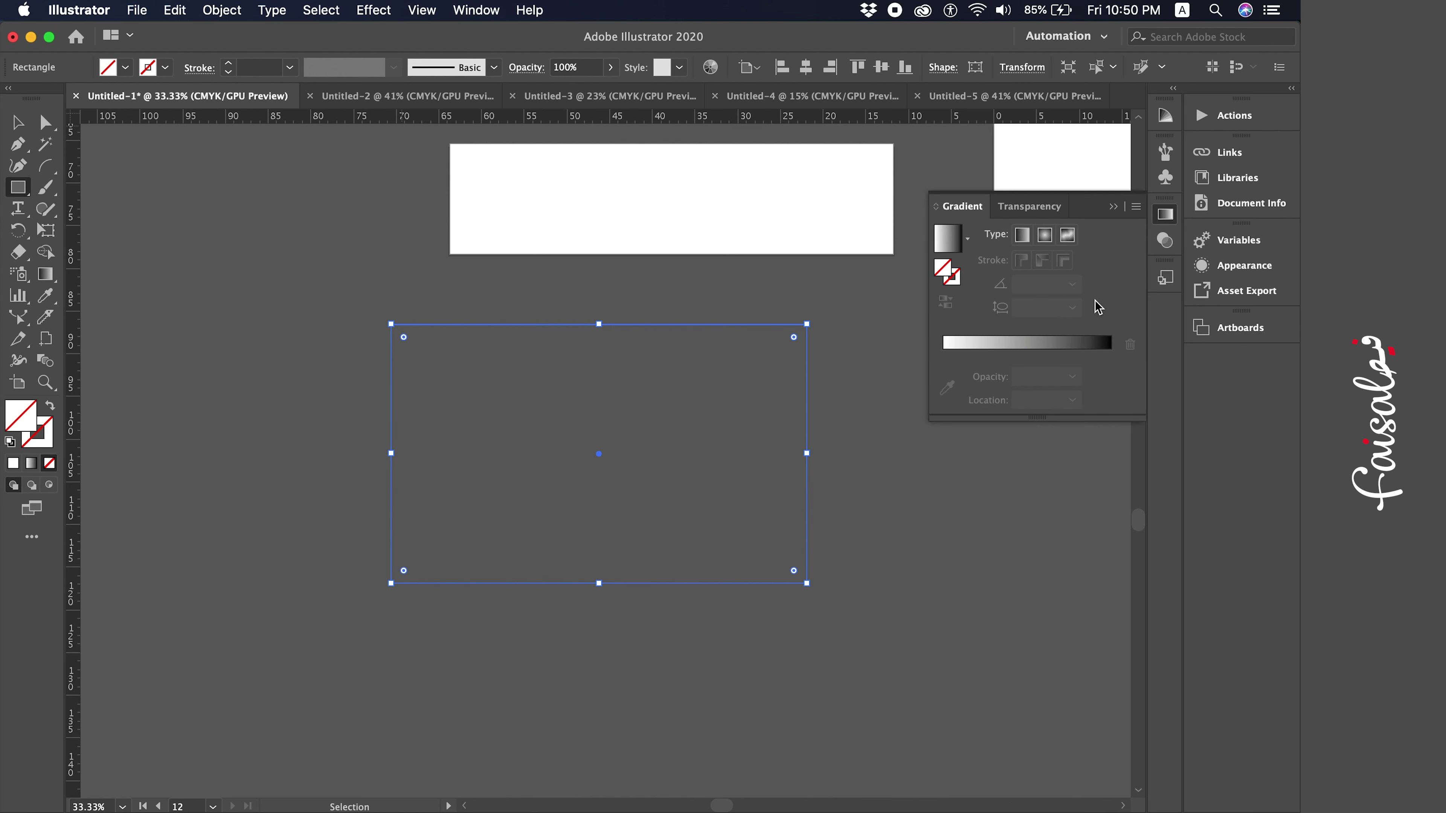
click(947, 238)
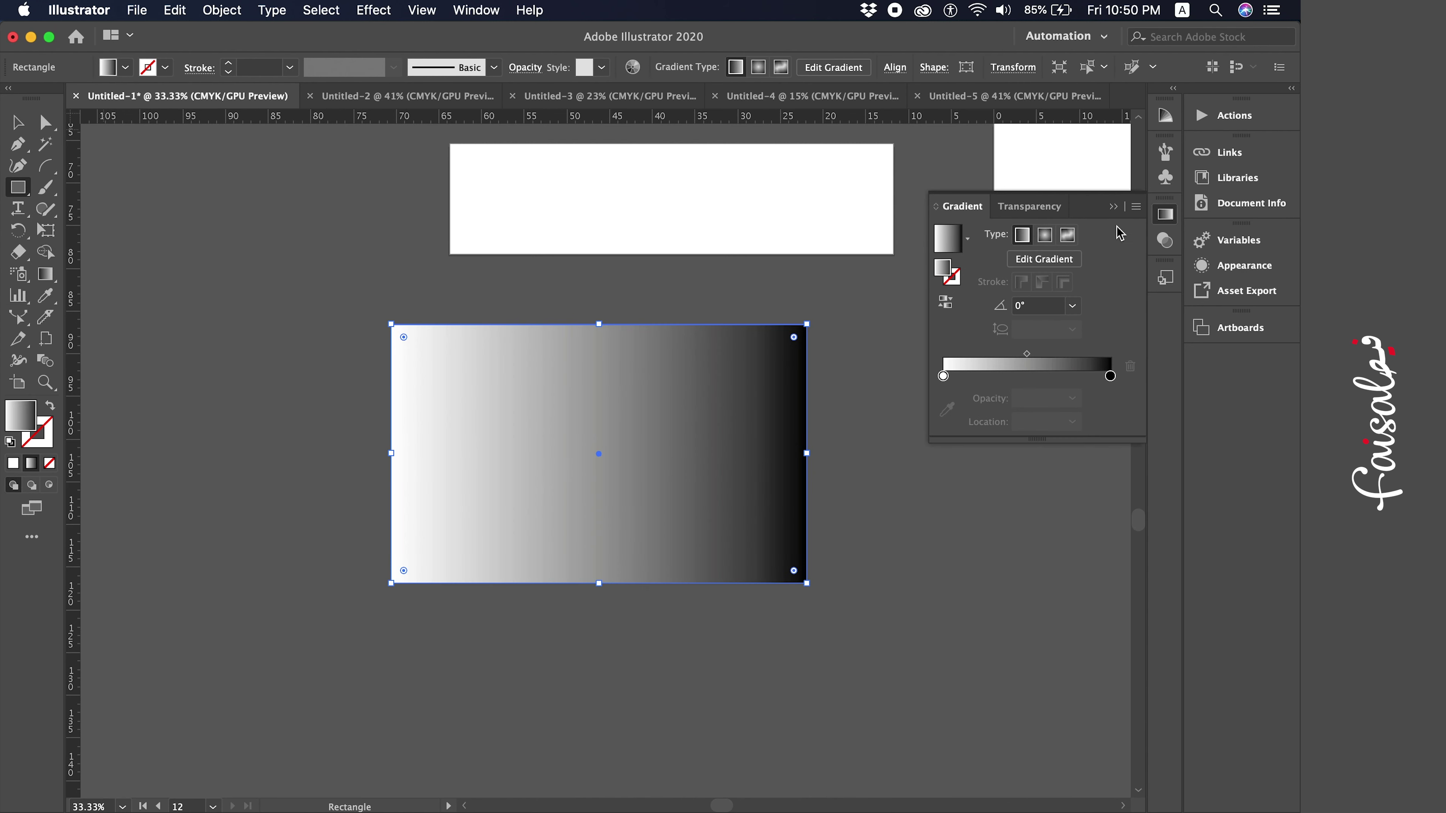
click(1112, 206)
key(v)
click(295, 328)
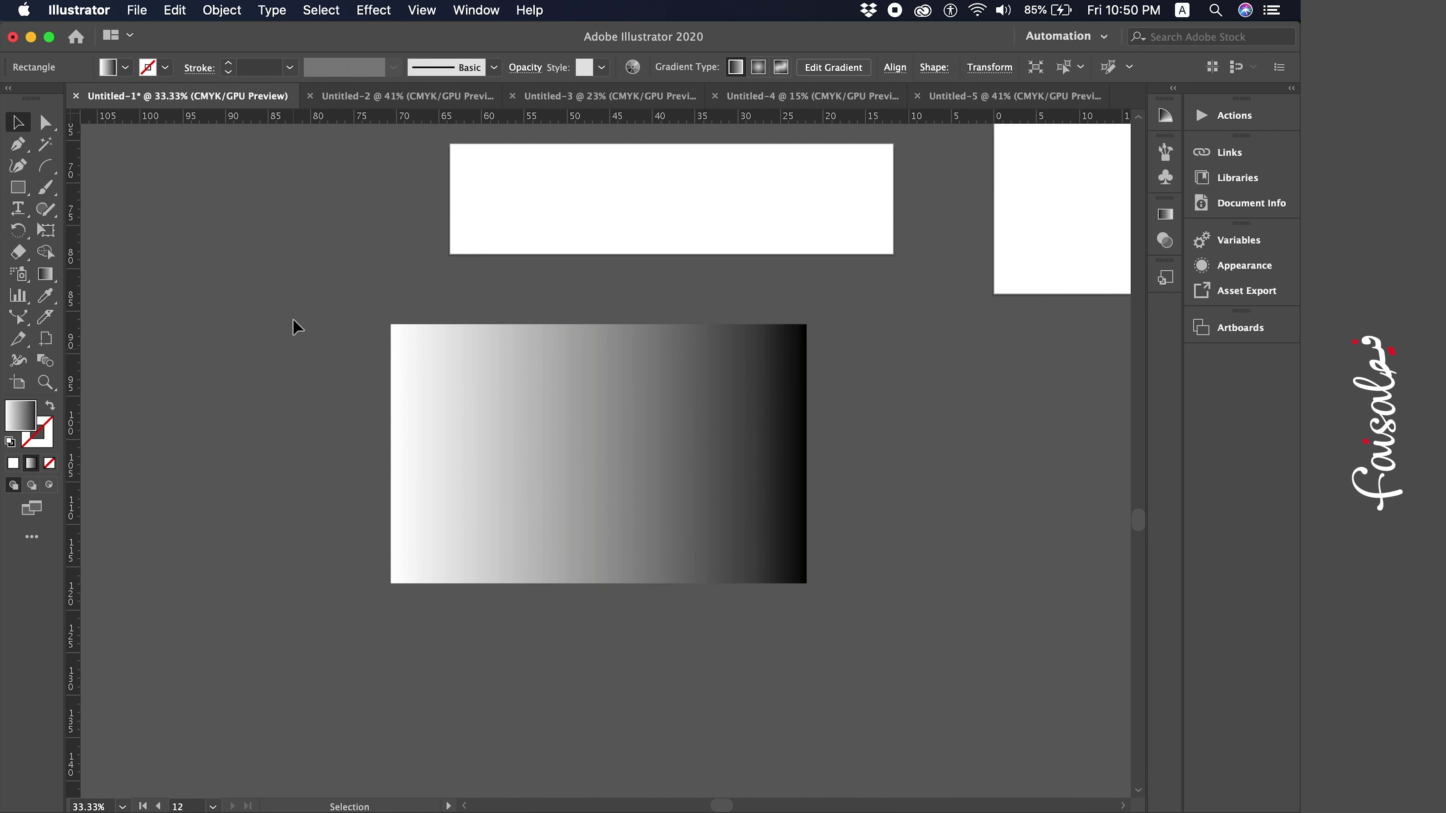
click(476, 10)
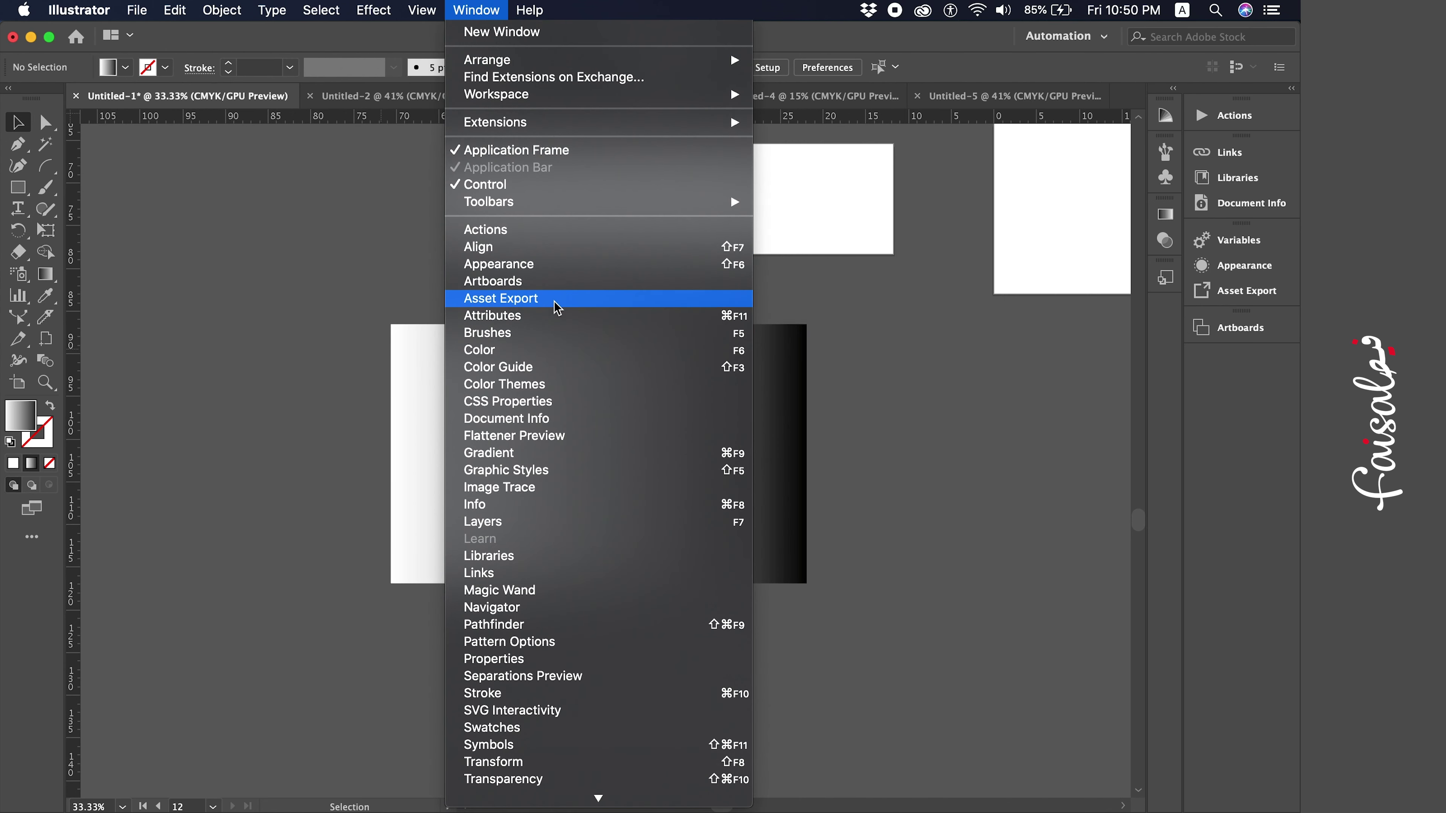
Give the rectangle a solid green fill (C 74.51, M 0, Y 83.92, K 0) from the Color panel spectrum
click(555, 349)
click(683, 402)
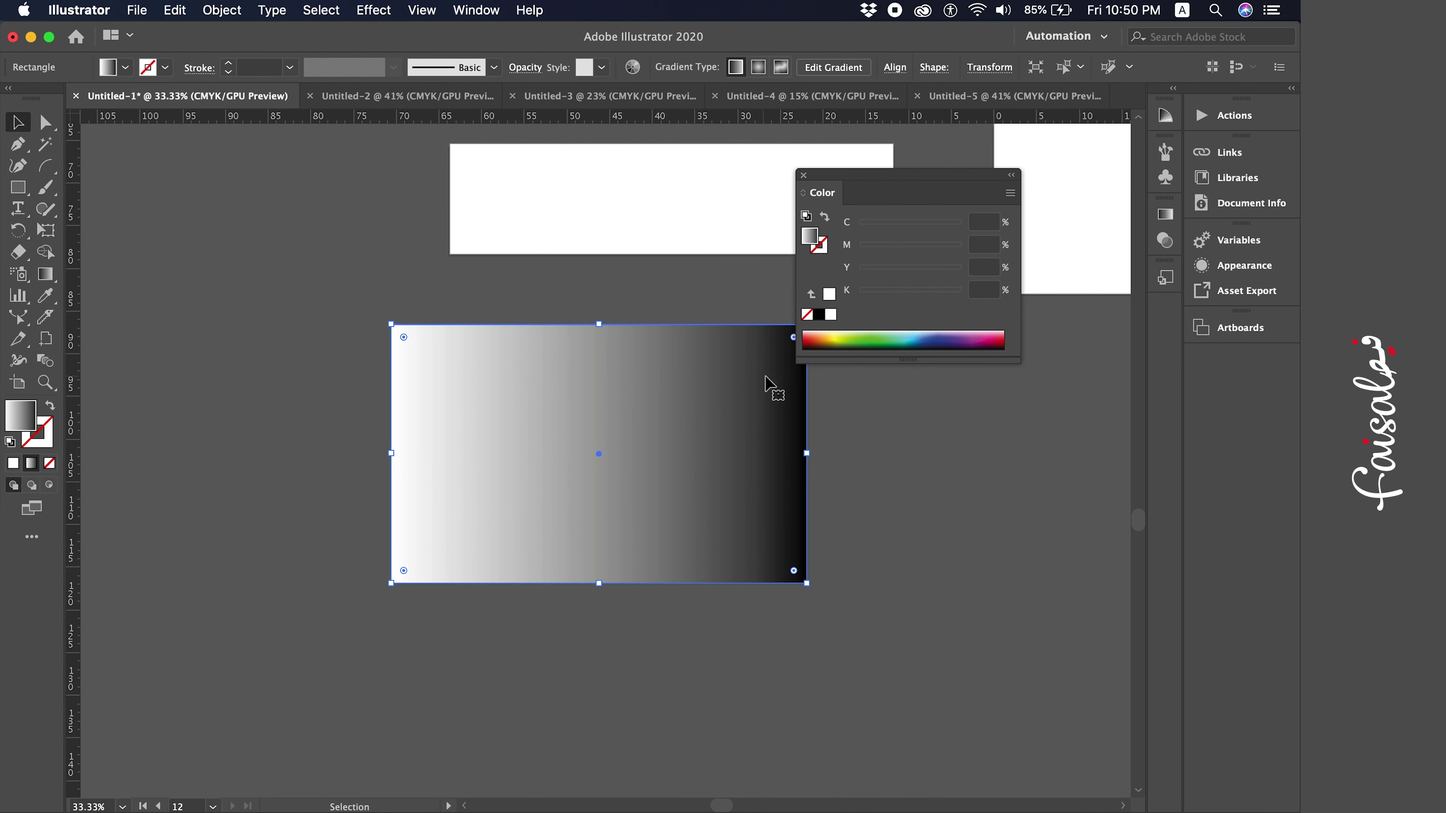
click(835, 339)
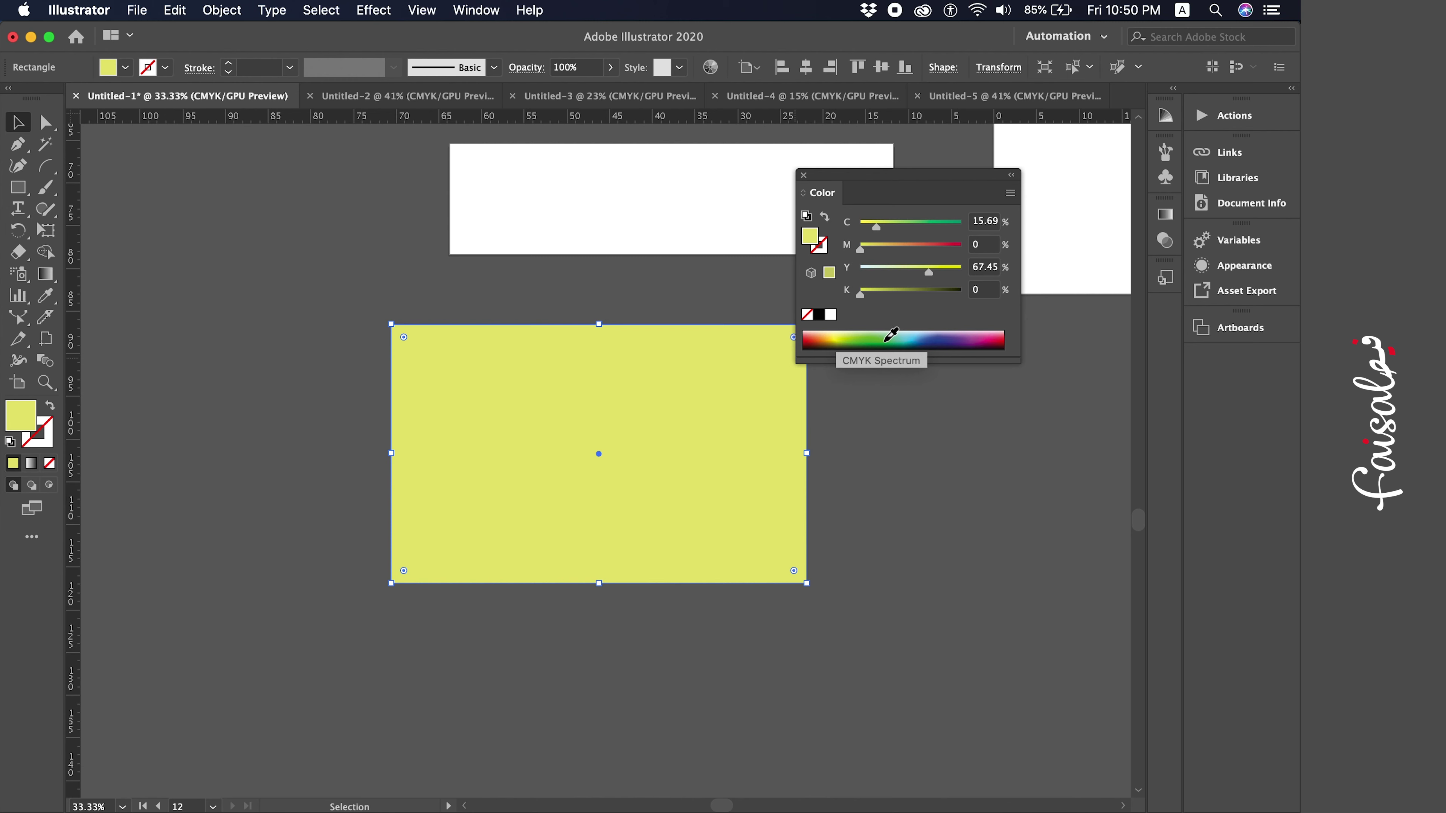
click(850, 340)
scroll(555, 323, right, 5)
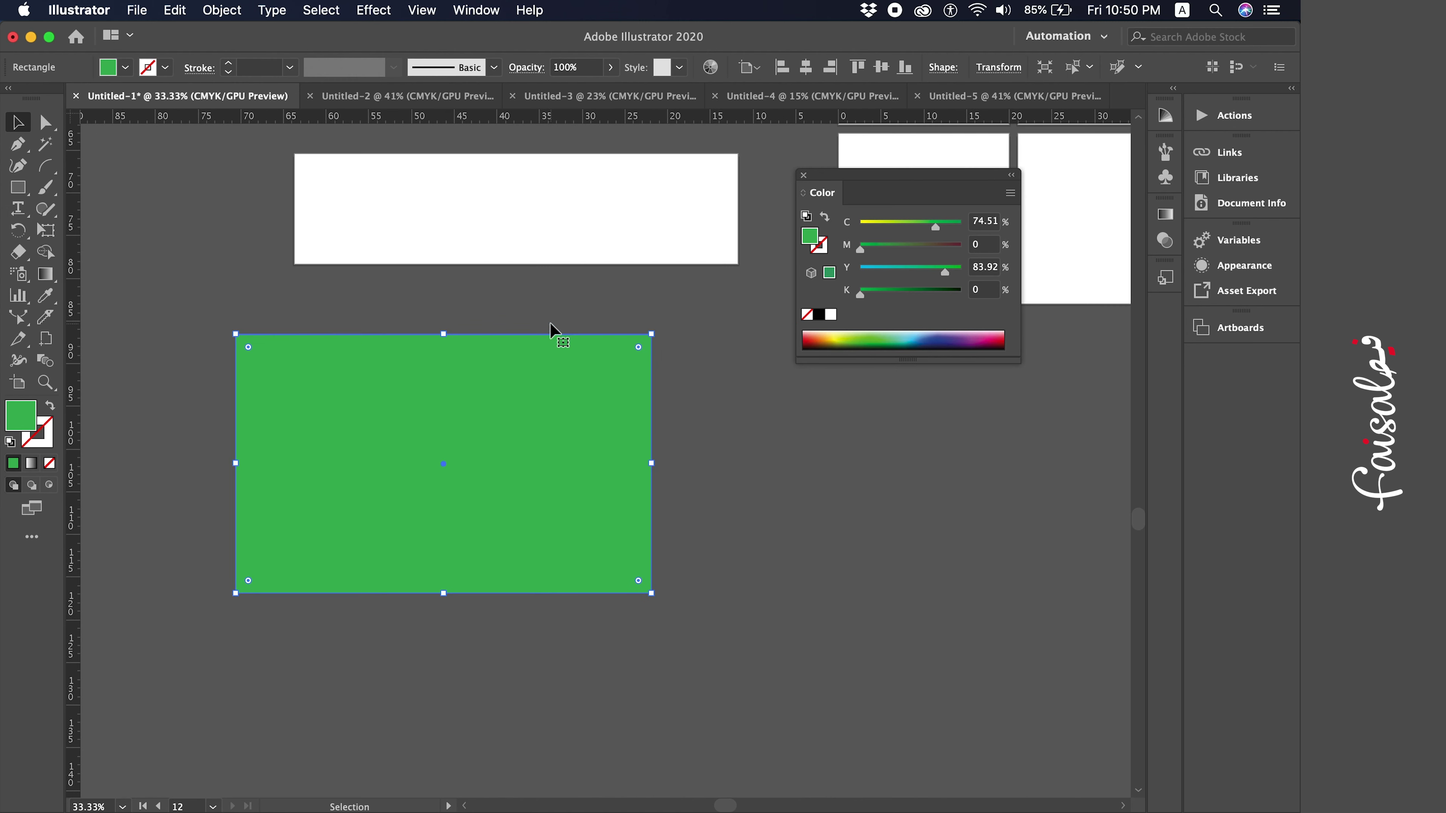
click(463, 322)
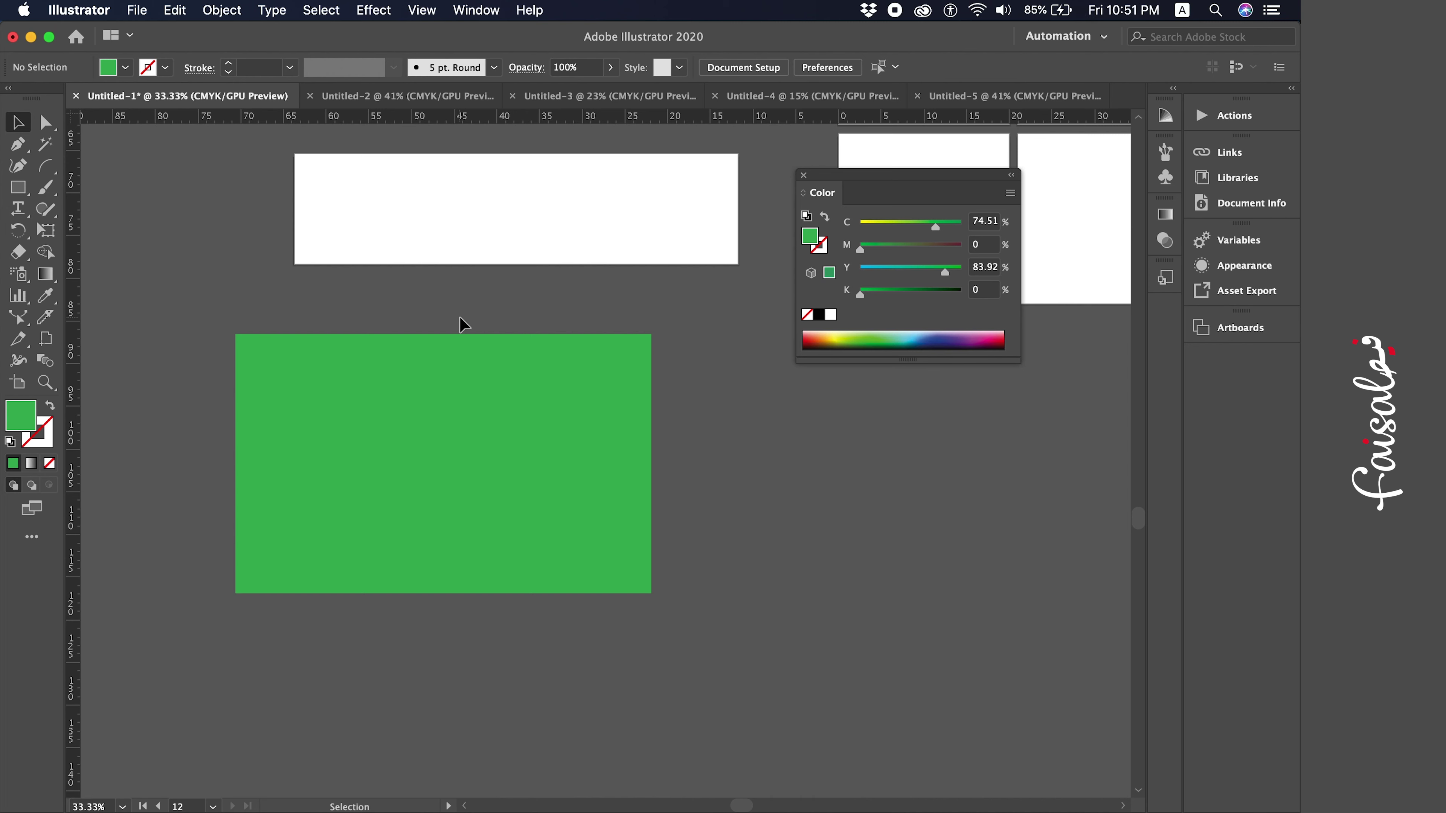
Size the green rectangle to W 48 cm and H 30 cm in Transform
click(514, 489)
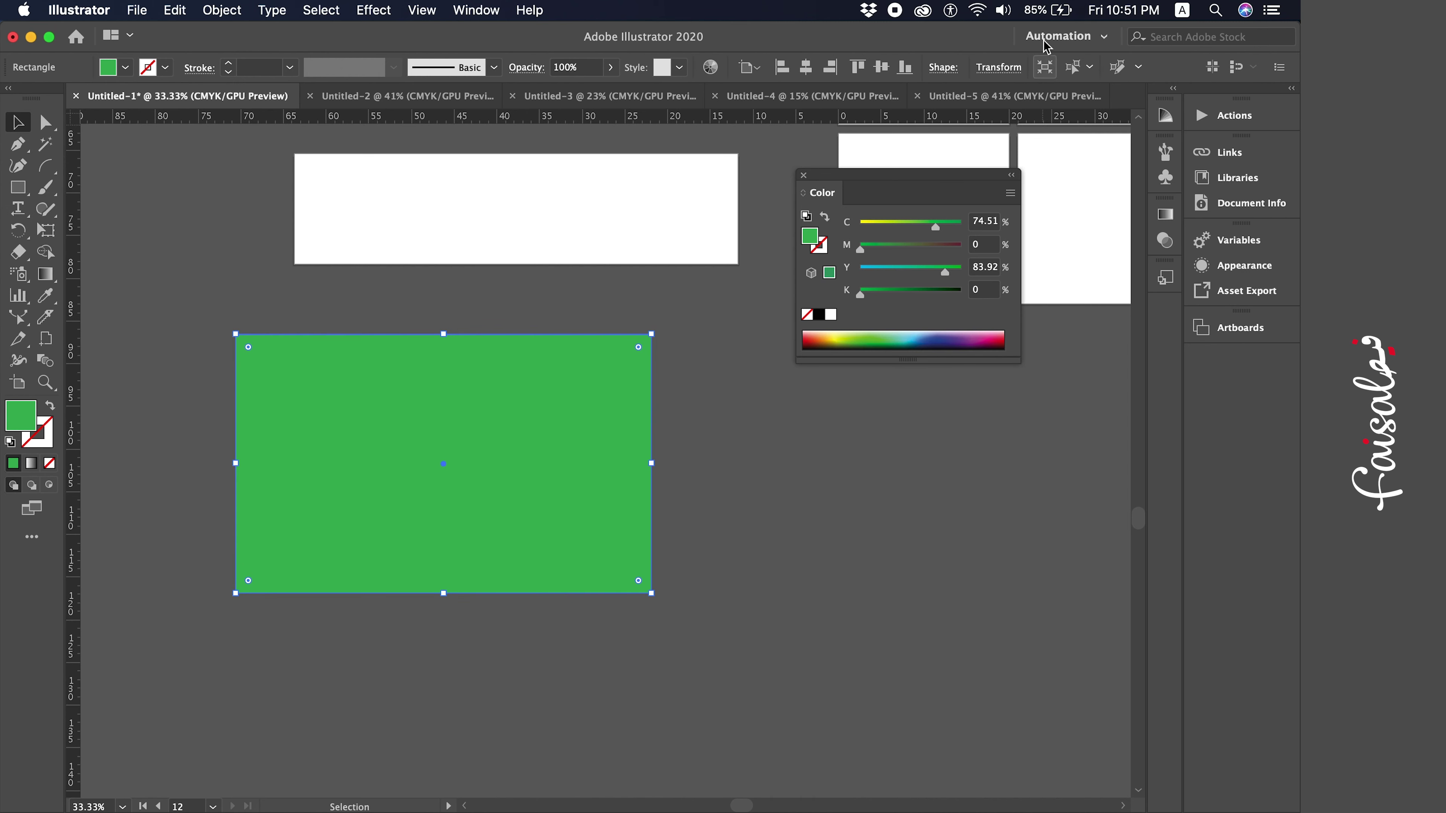
click(993, 66)
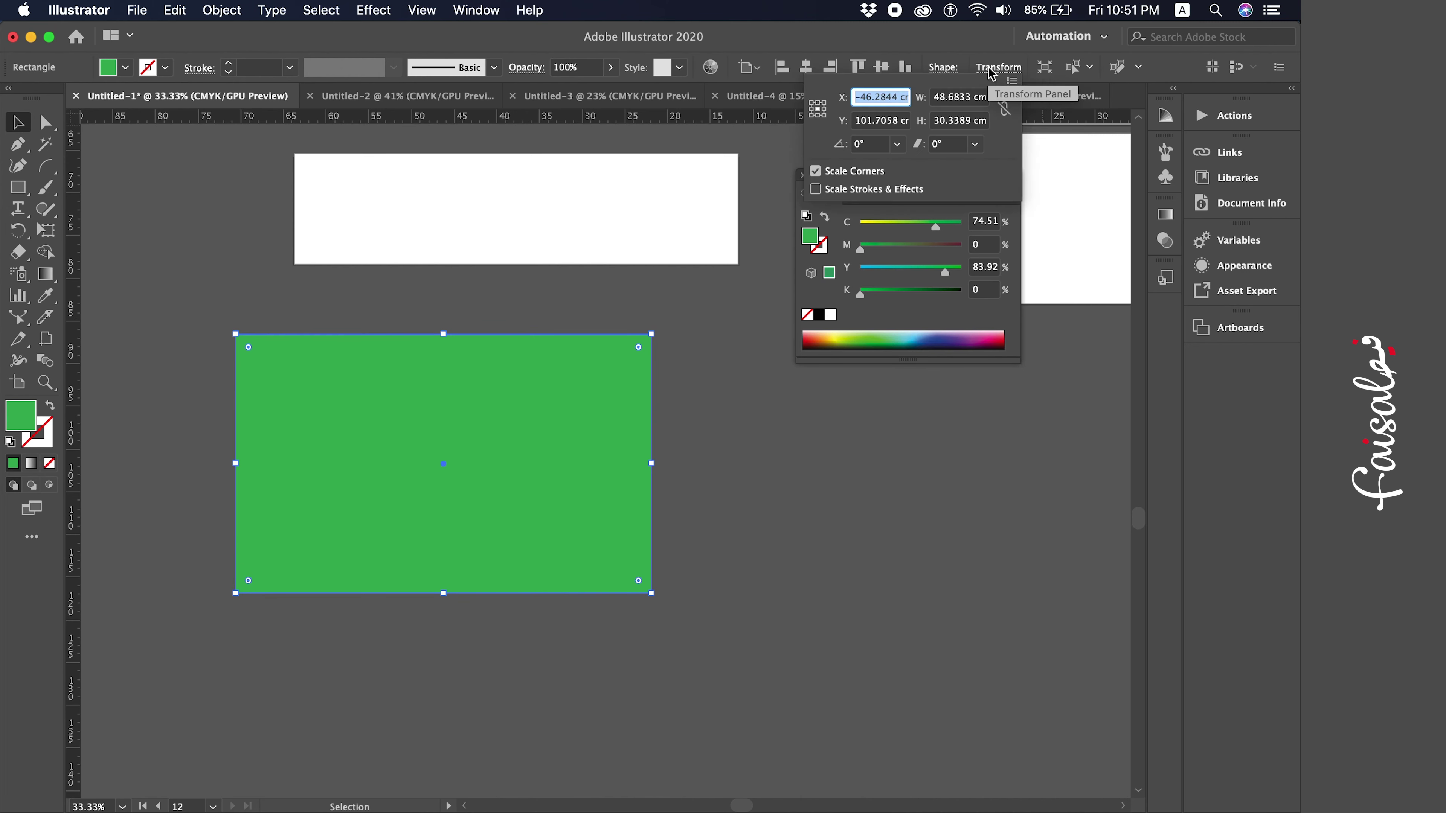
click(956, 105)
text(48)
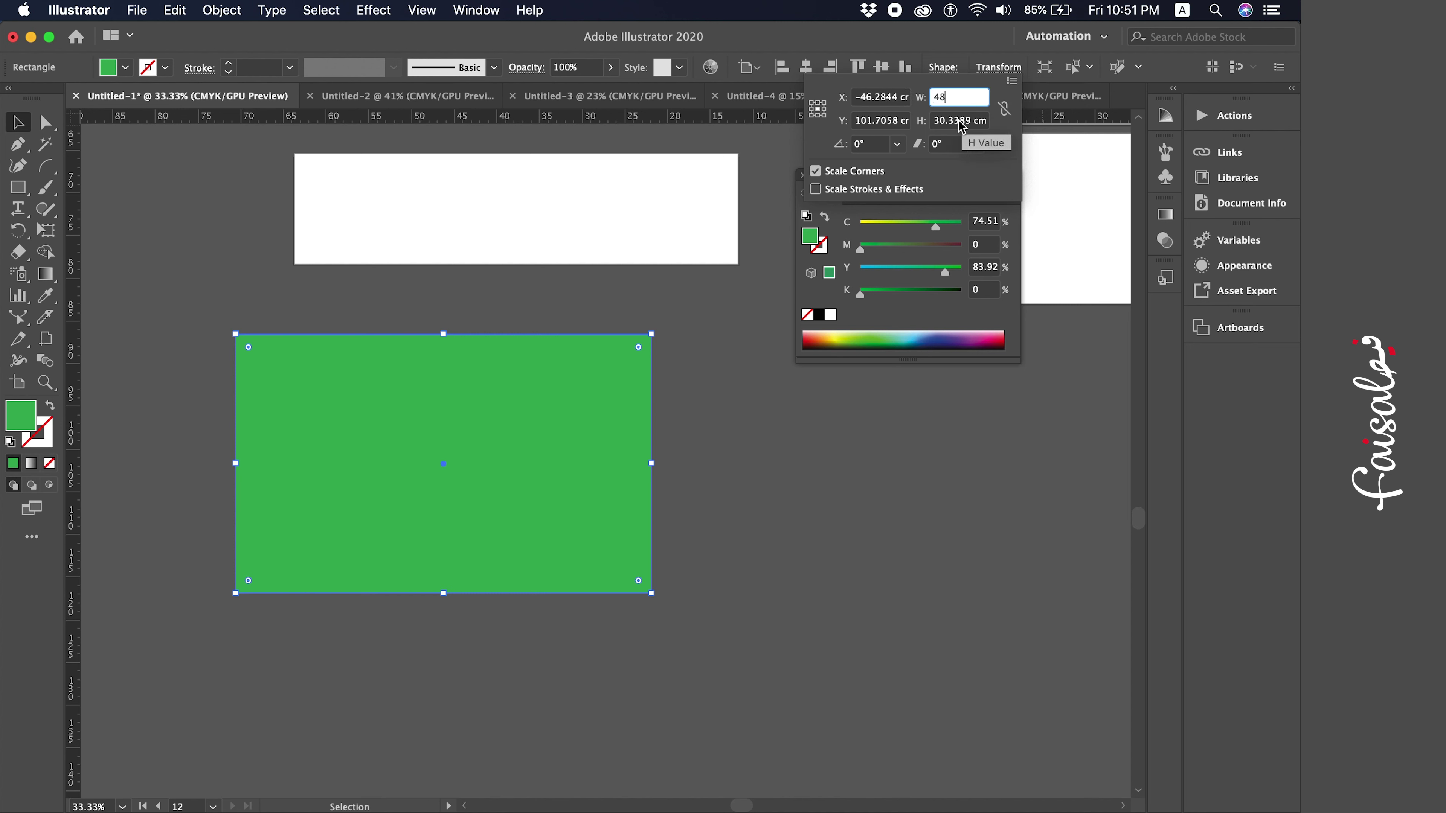
click(961, 122)
text(30)
key(Return)
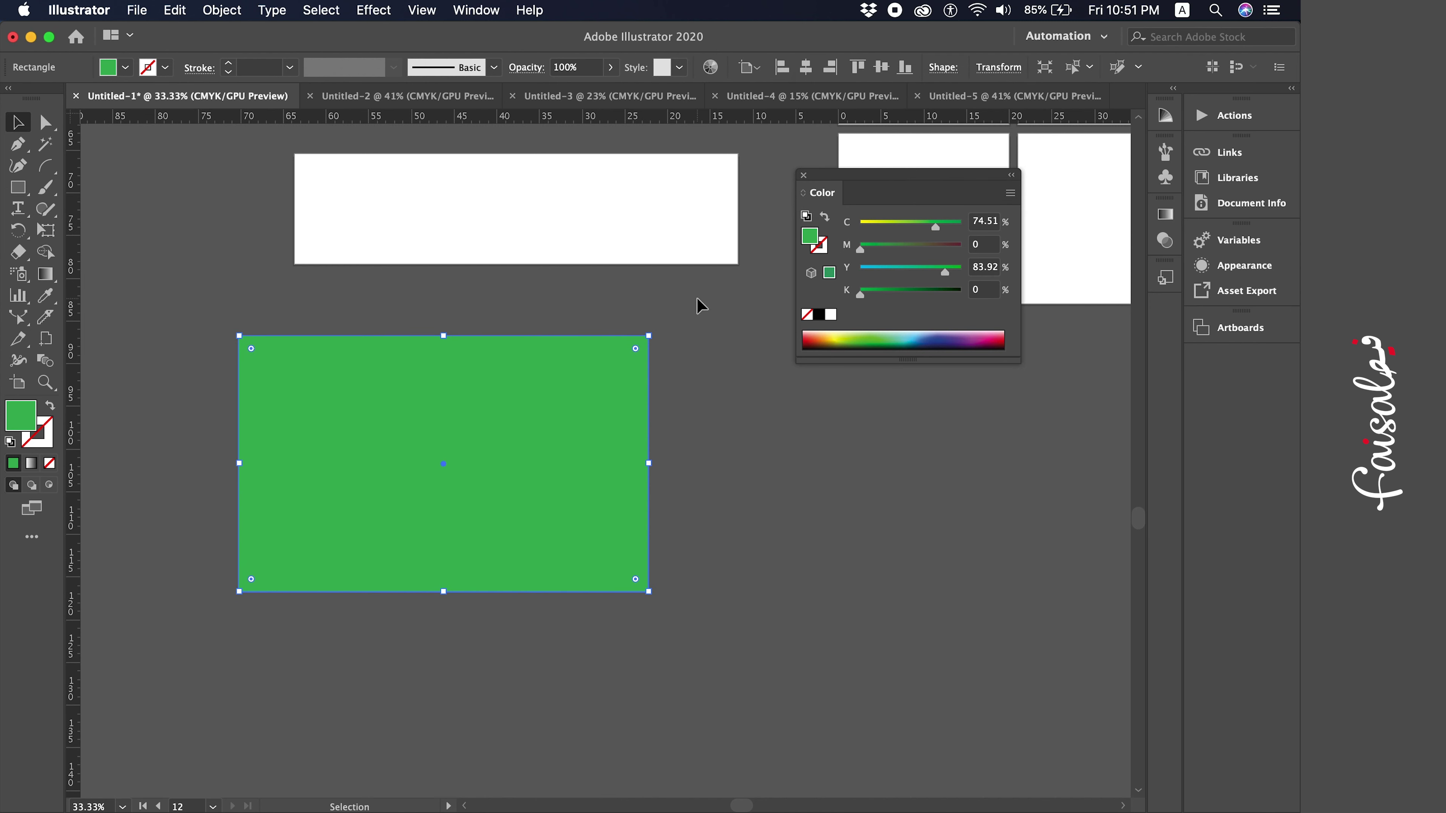
Draw a stray 26.67 × 29 cm Artboard 14 over the green rectangle's left portion
click(707, 355)
click(300, 345)
click(137, 360)
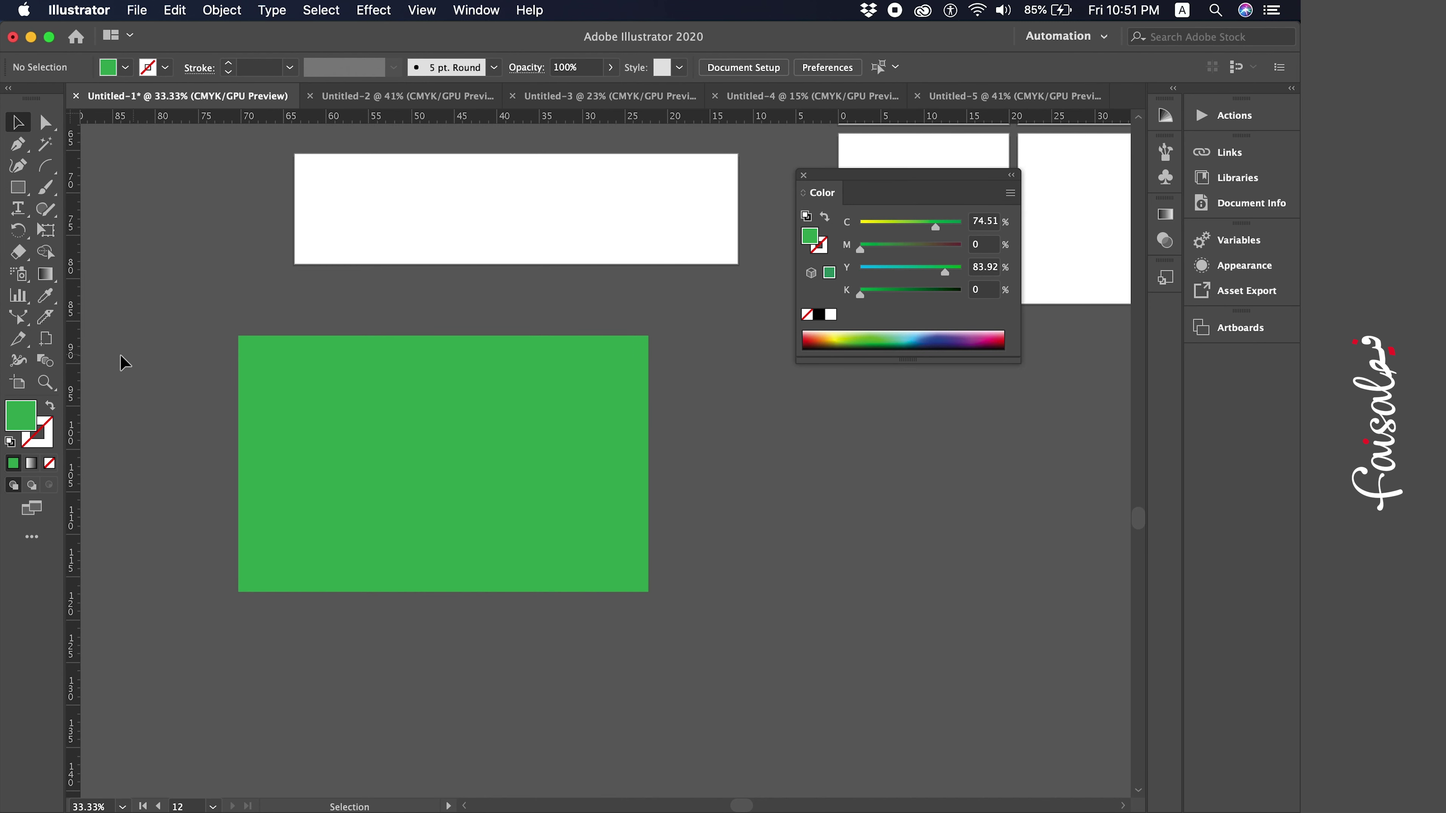
click(18, 382)
drag(159, 334, 388, 583)
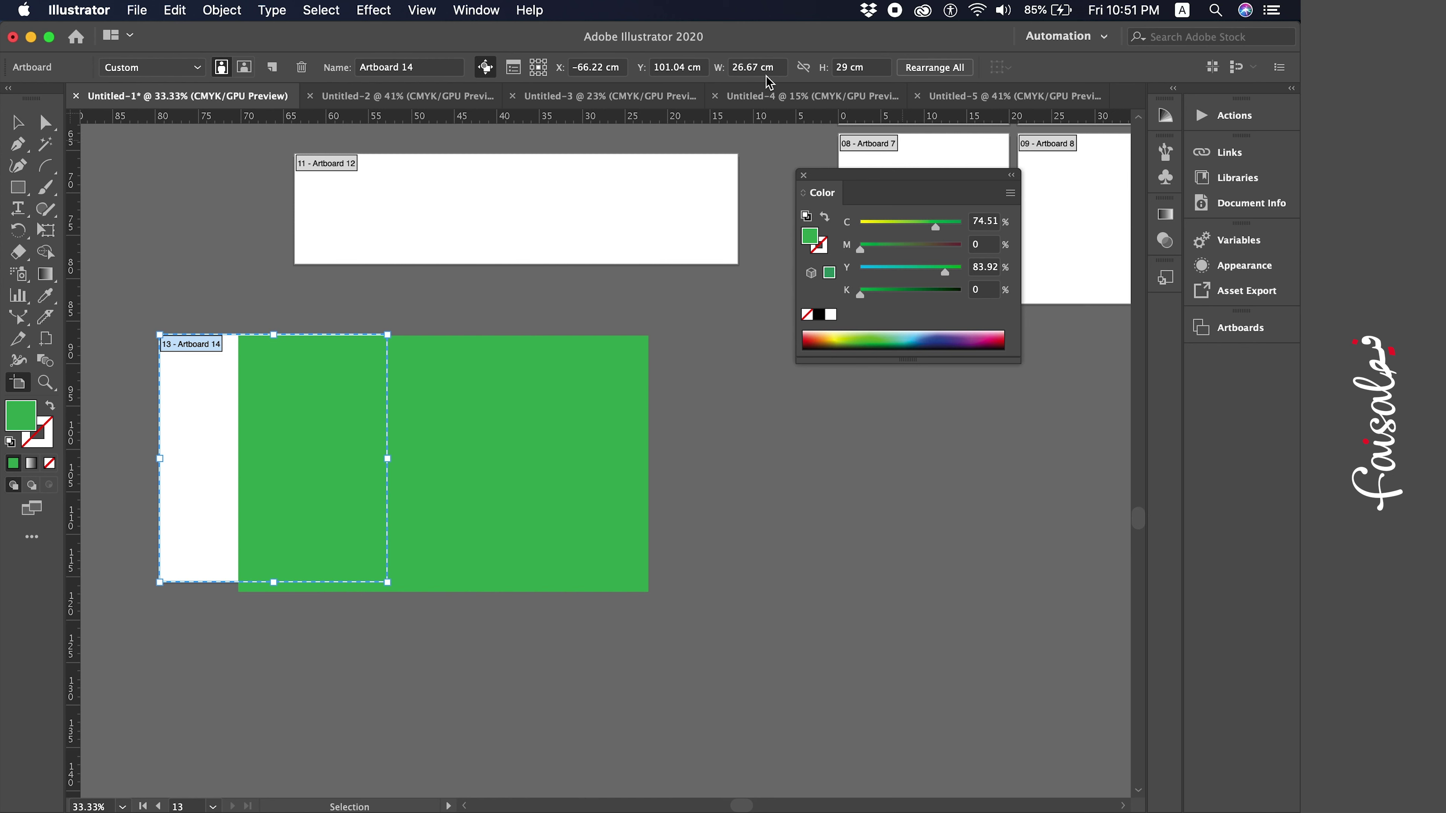
Delete the stray artboard and convert the green rectangle into a 48 × 30 cm Artboard 15
key(Delete)
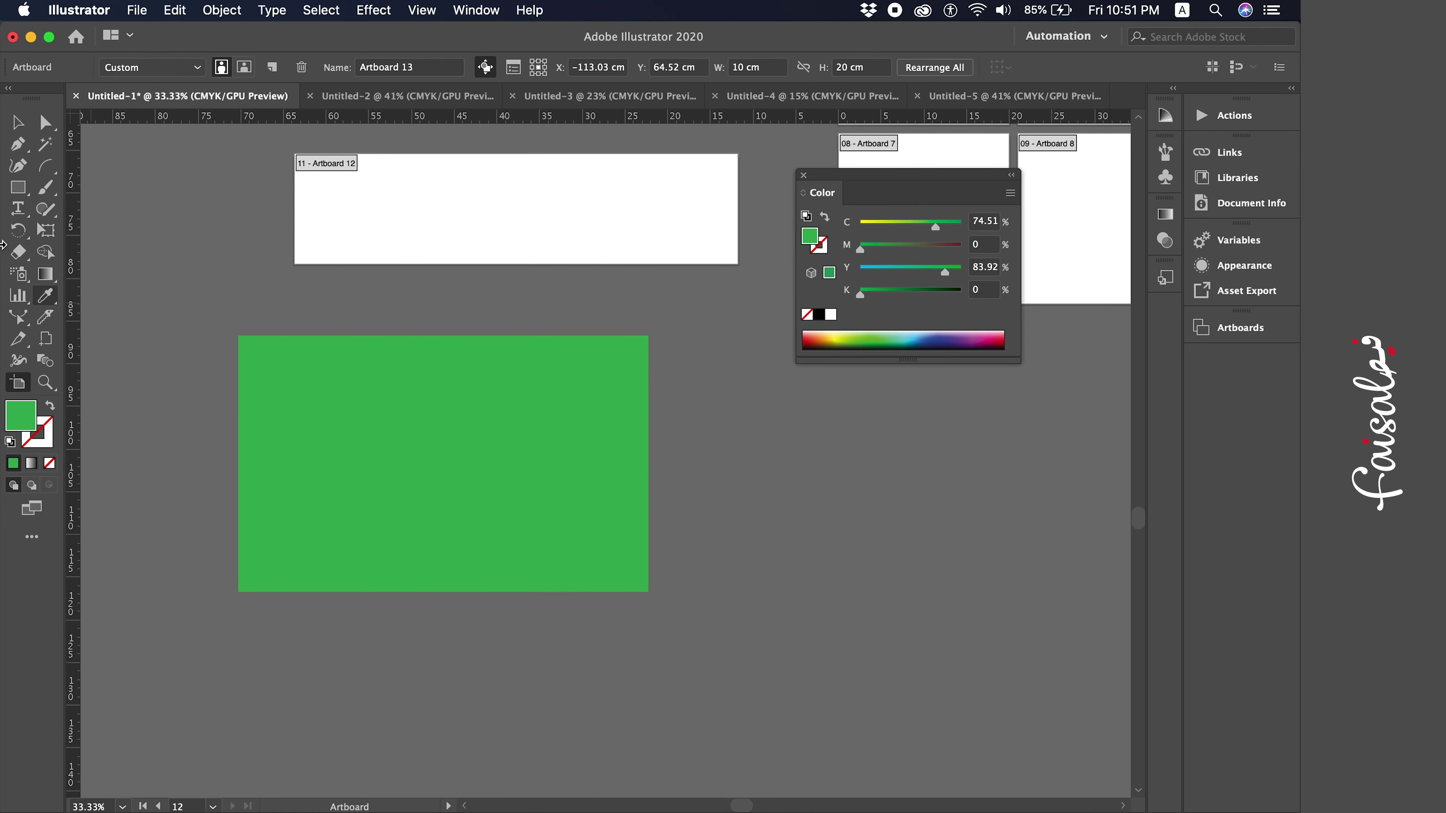
click(18, 122)
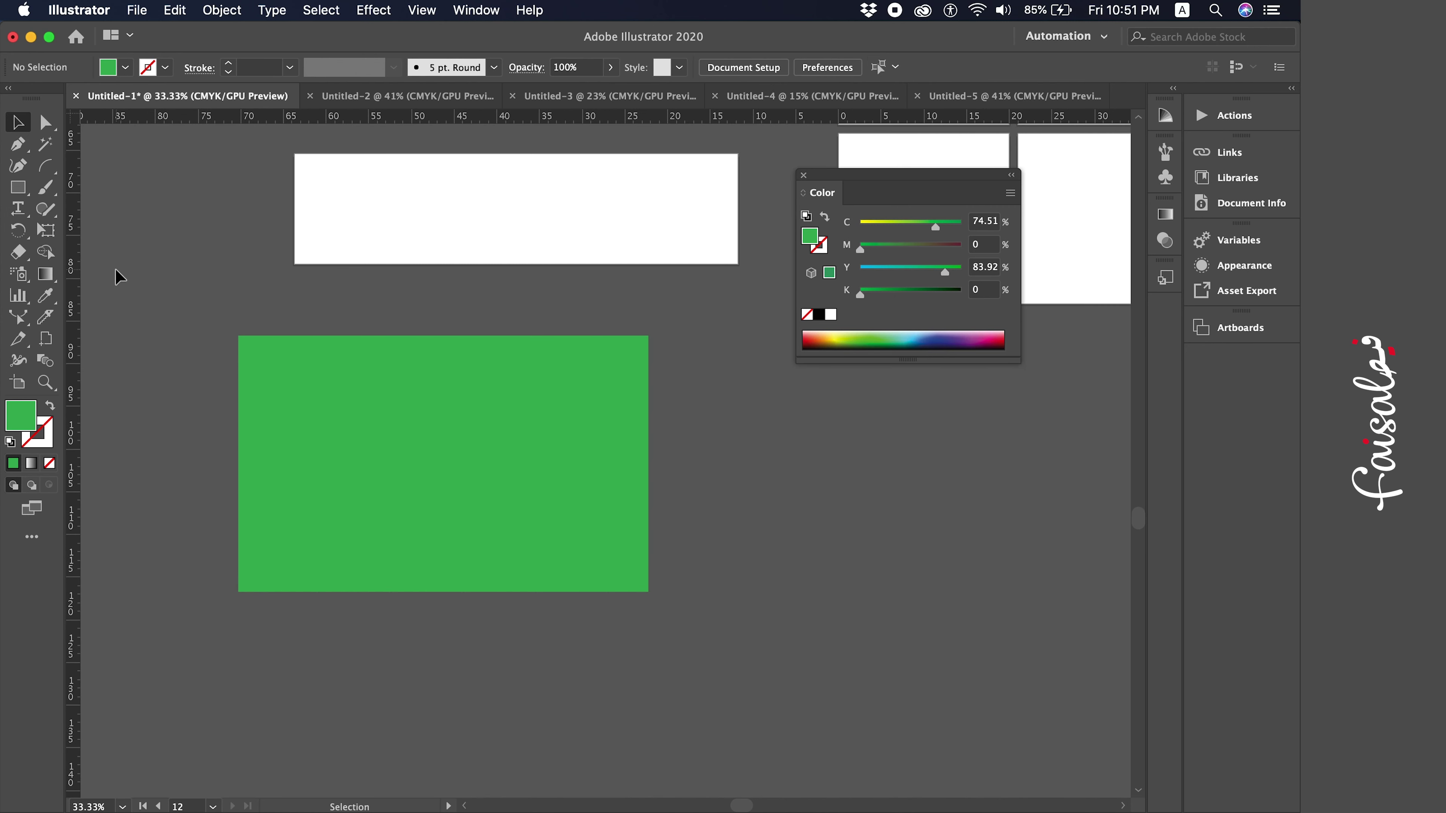
click(278, 434)
click(226, 288)
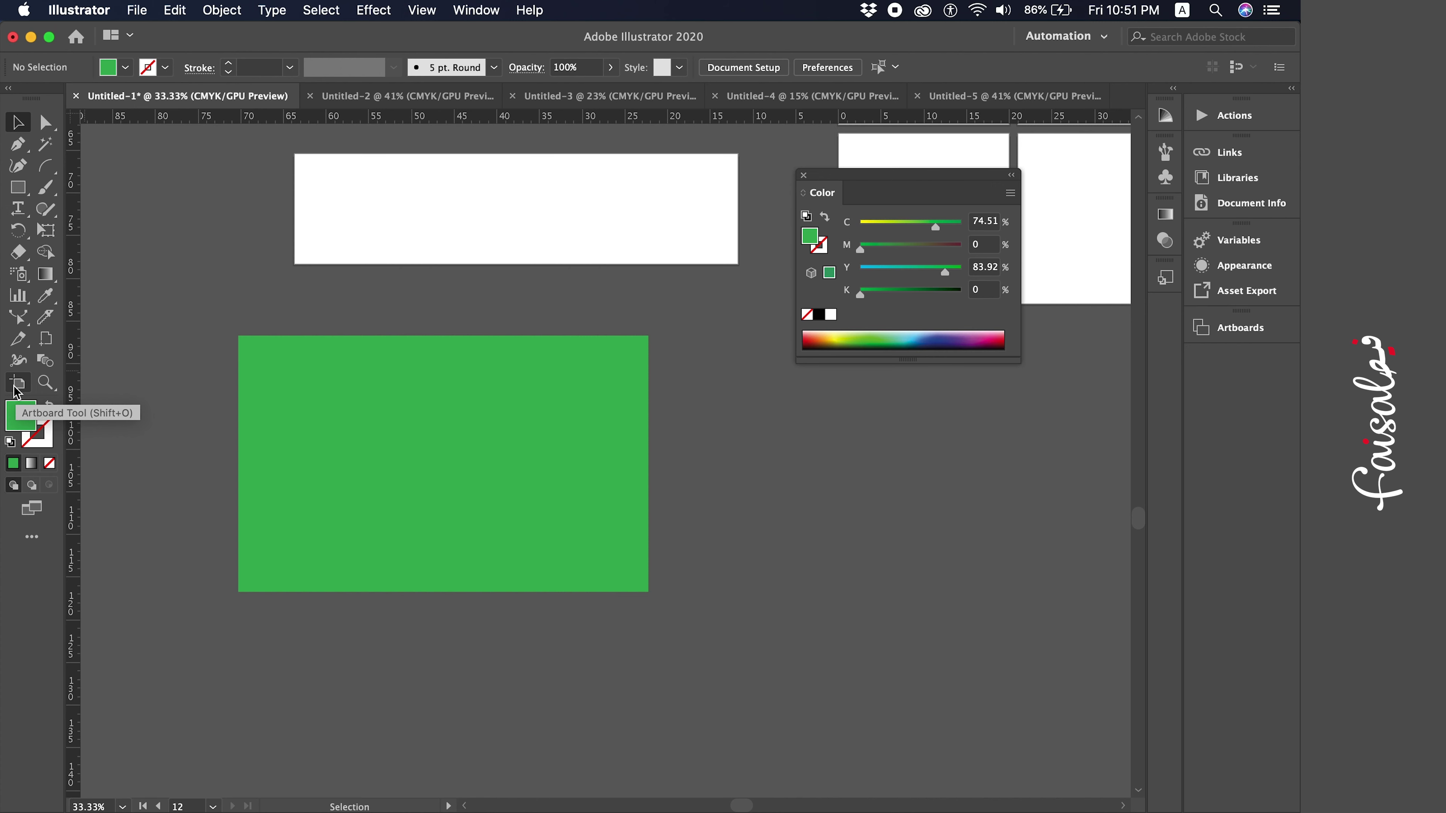
click(16, 389)
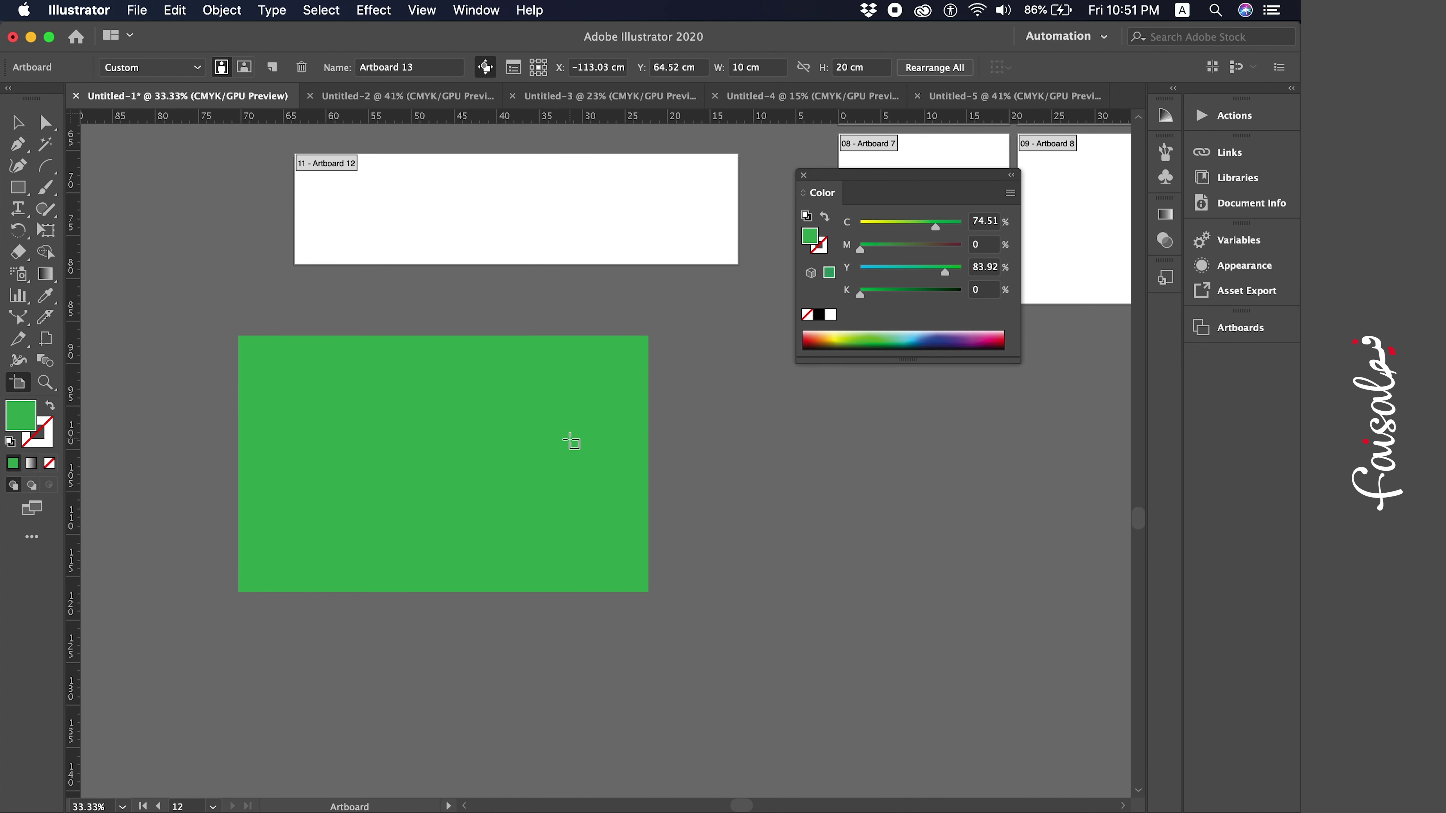
click(570, 441)
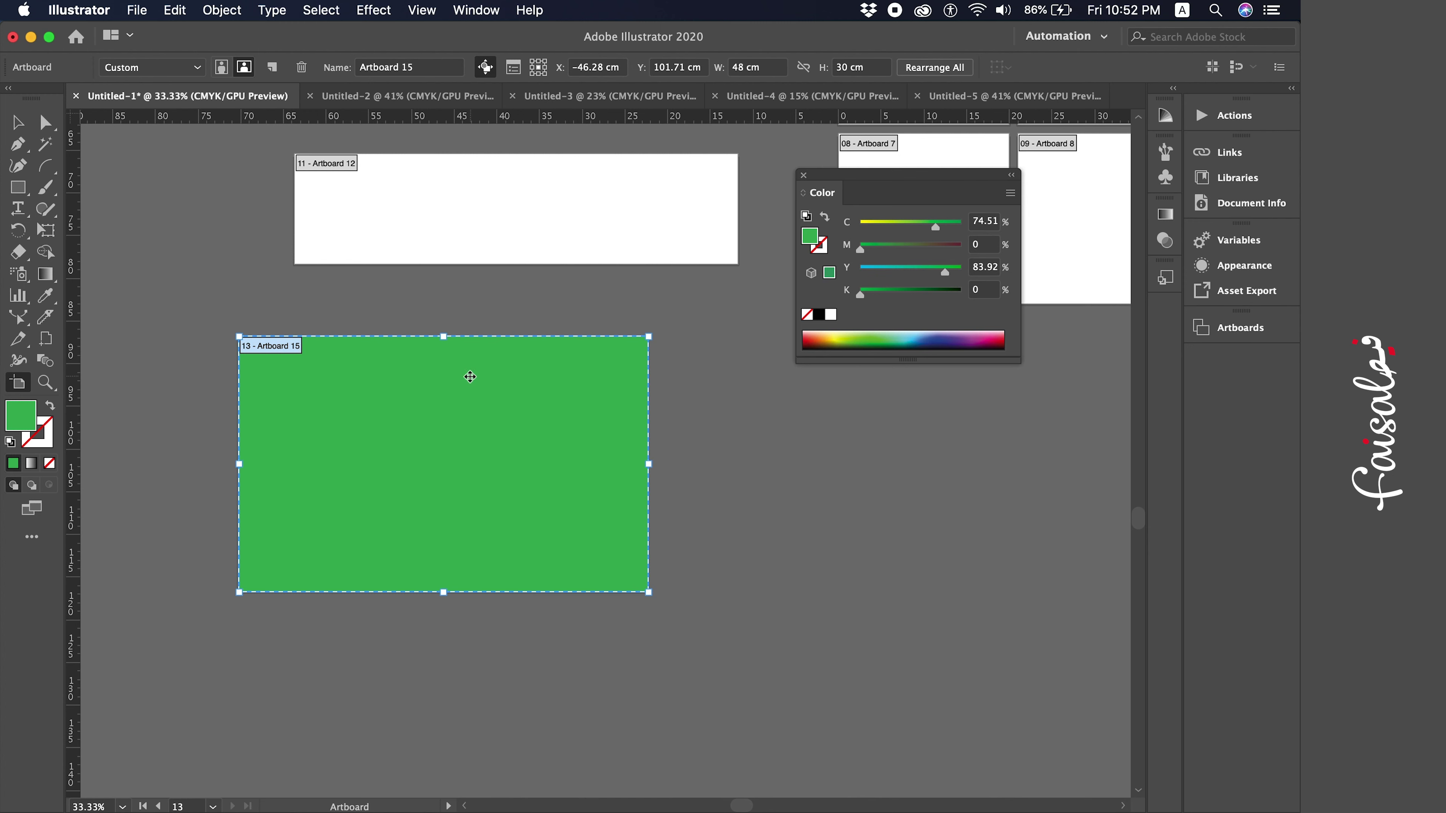
click(17, 188)
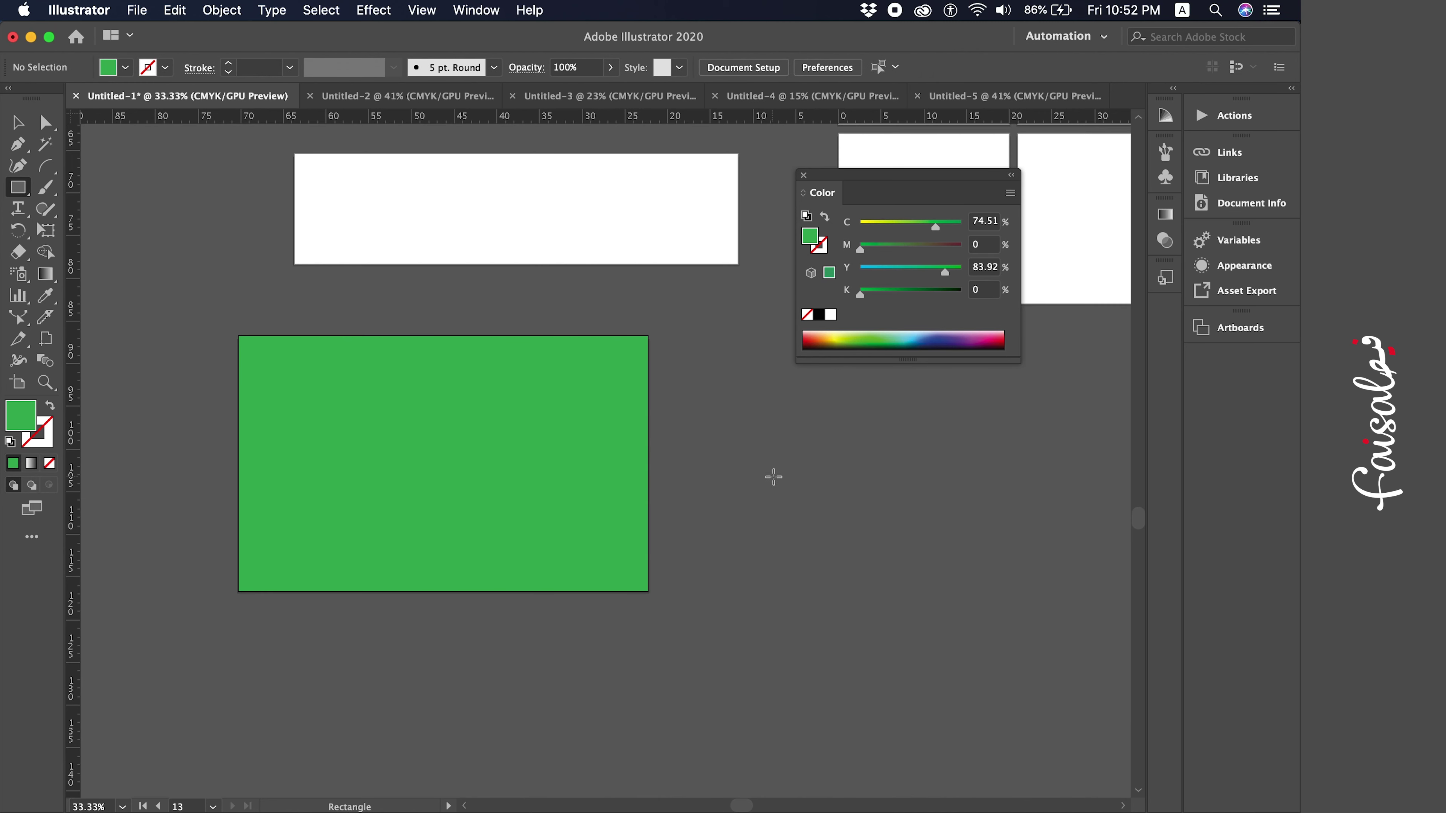
Draw a crimson rectangle lower right of the green one and make it Artboard 16 (31.64 × 21.38 cm)
drag(772, 475, 1042, 658)
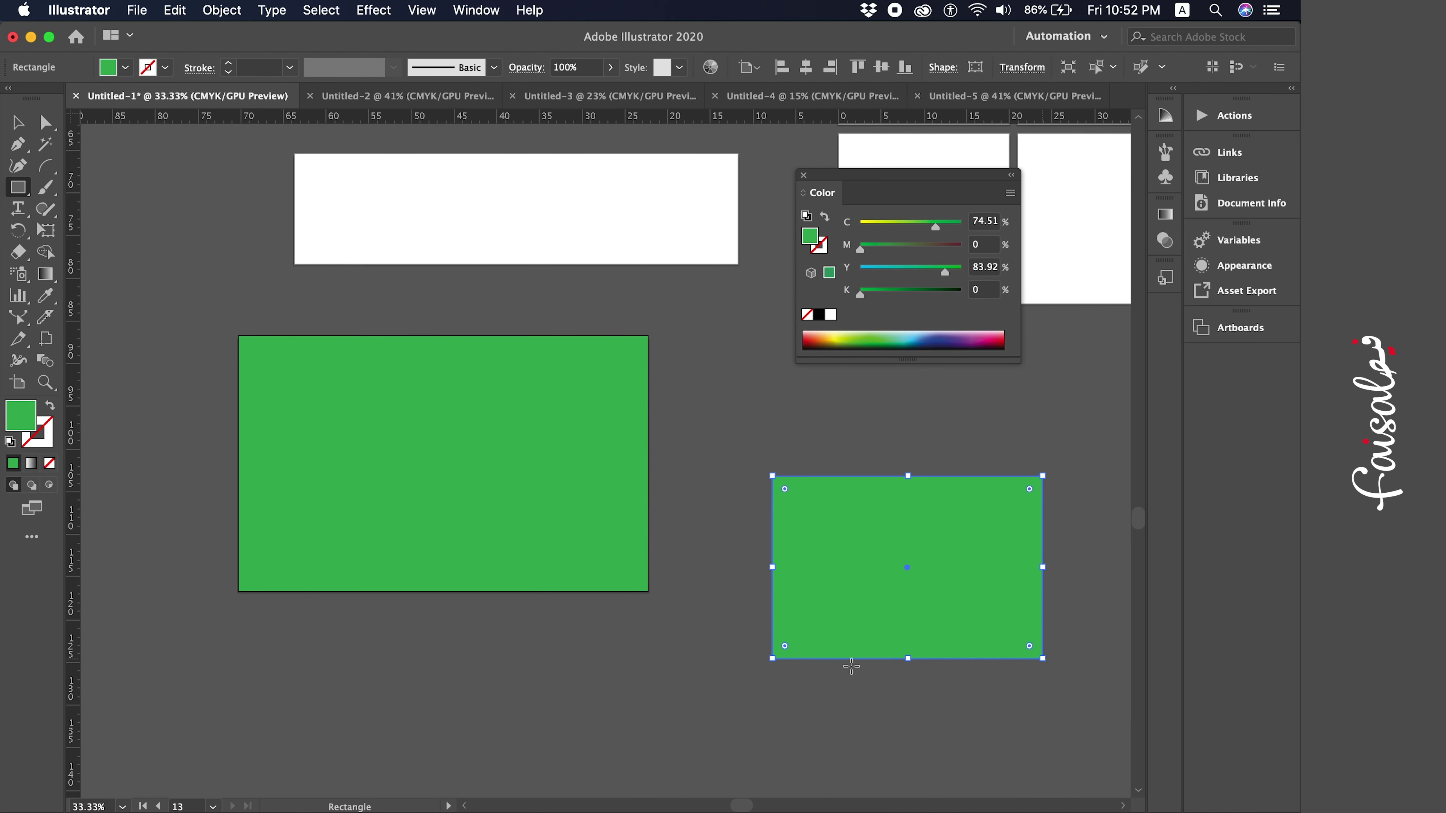
click(1000, 340)
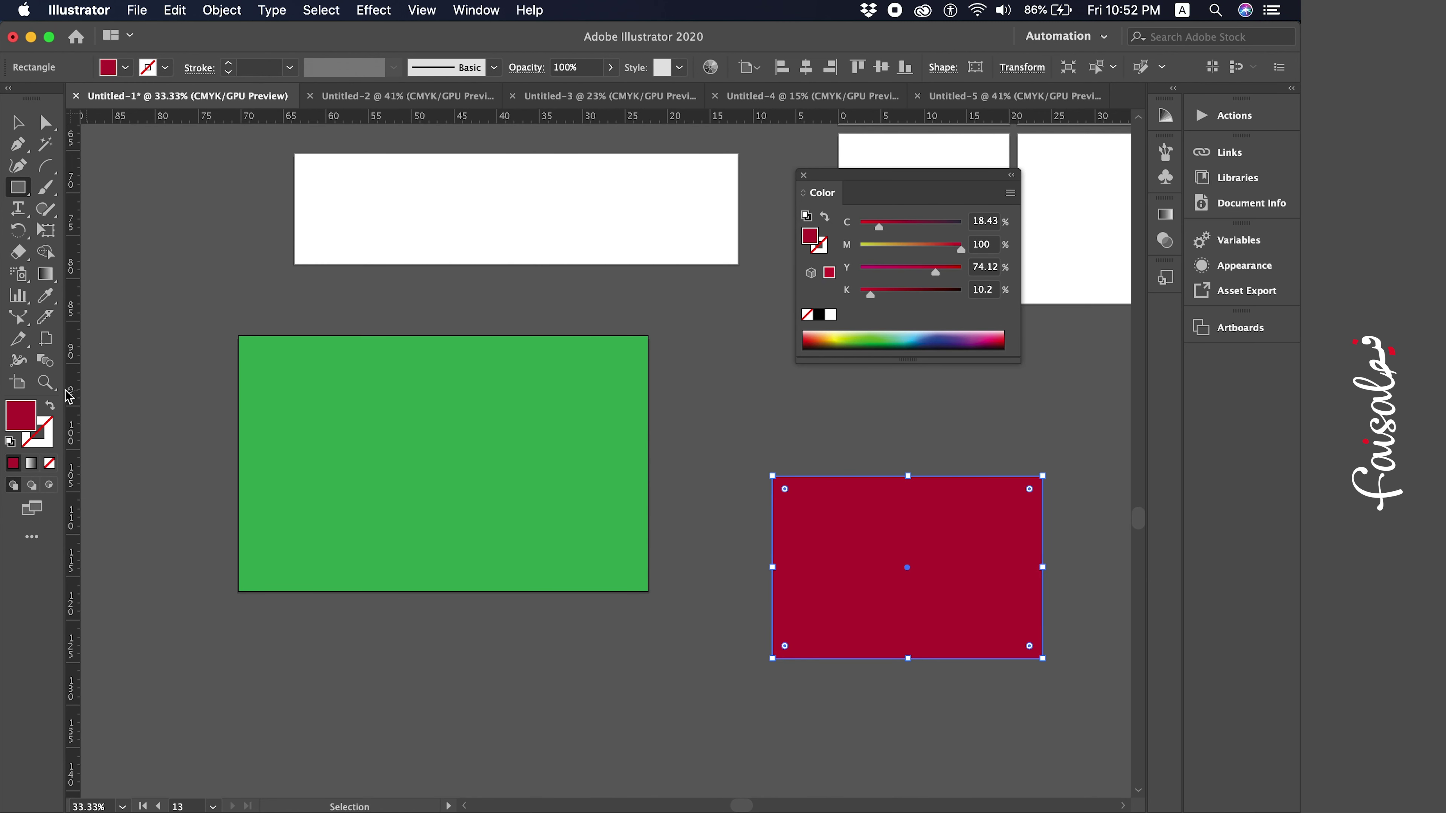
click(19, 383)
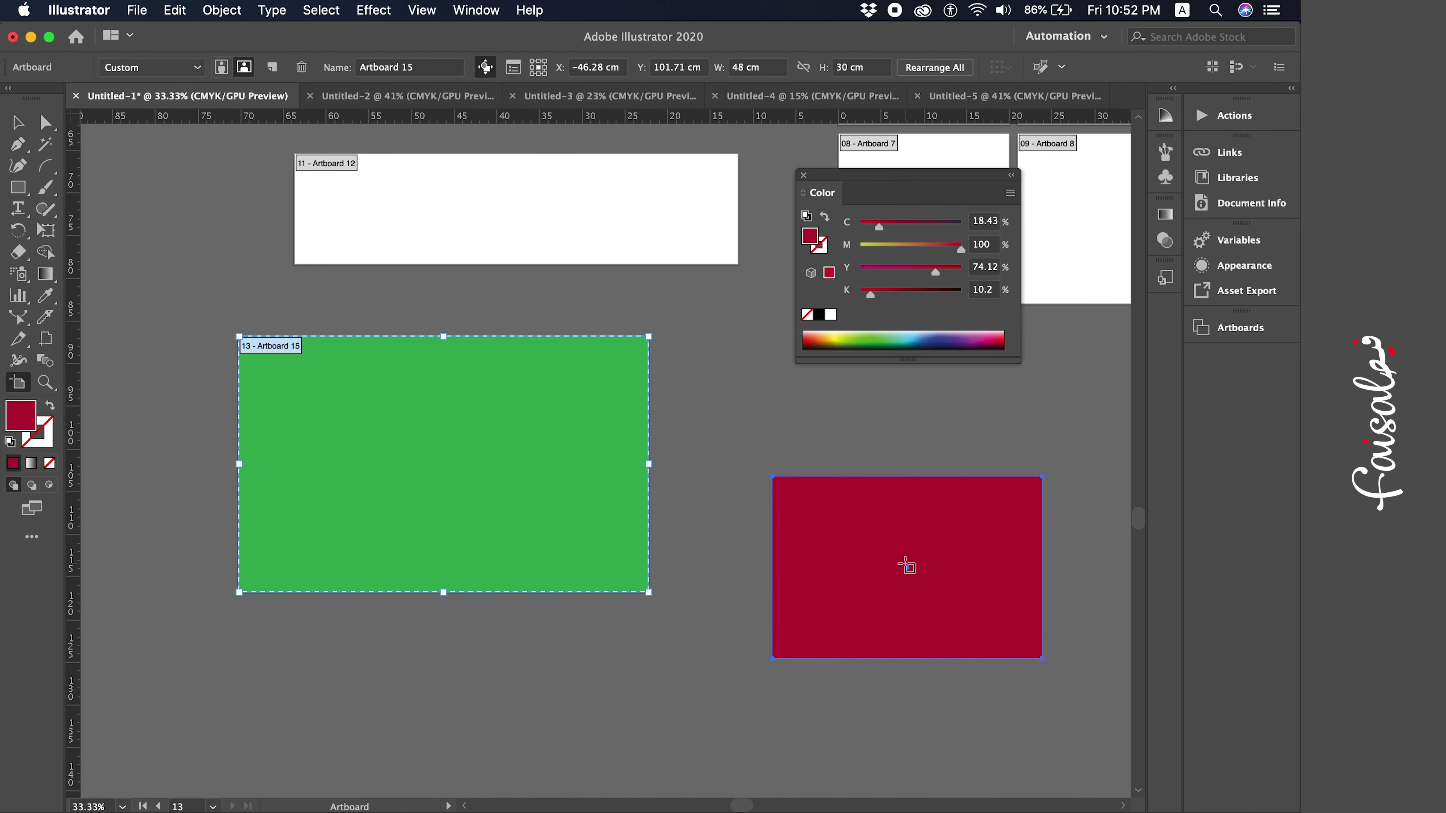
scroll(662, 550, right, 5)
scroll(661, 550, right, 5)
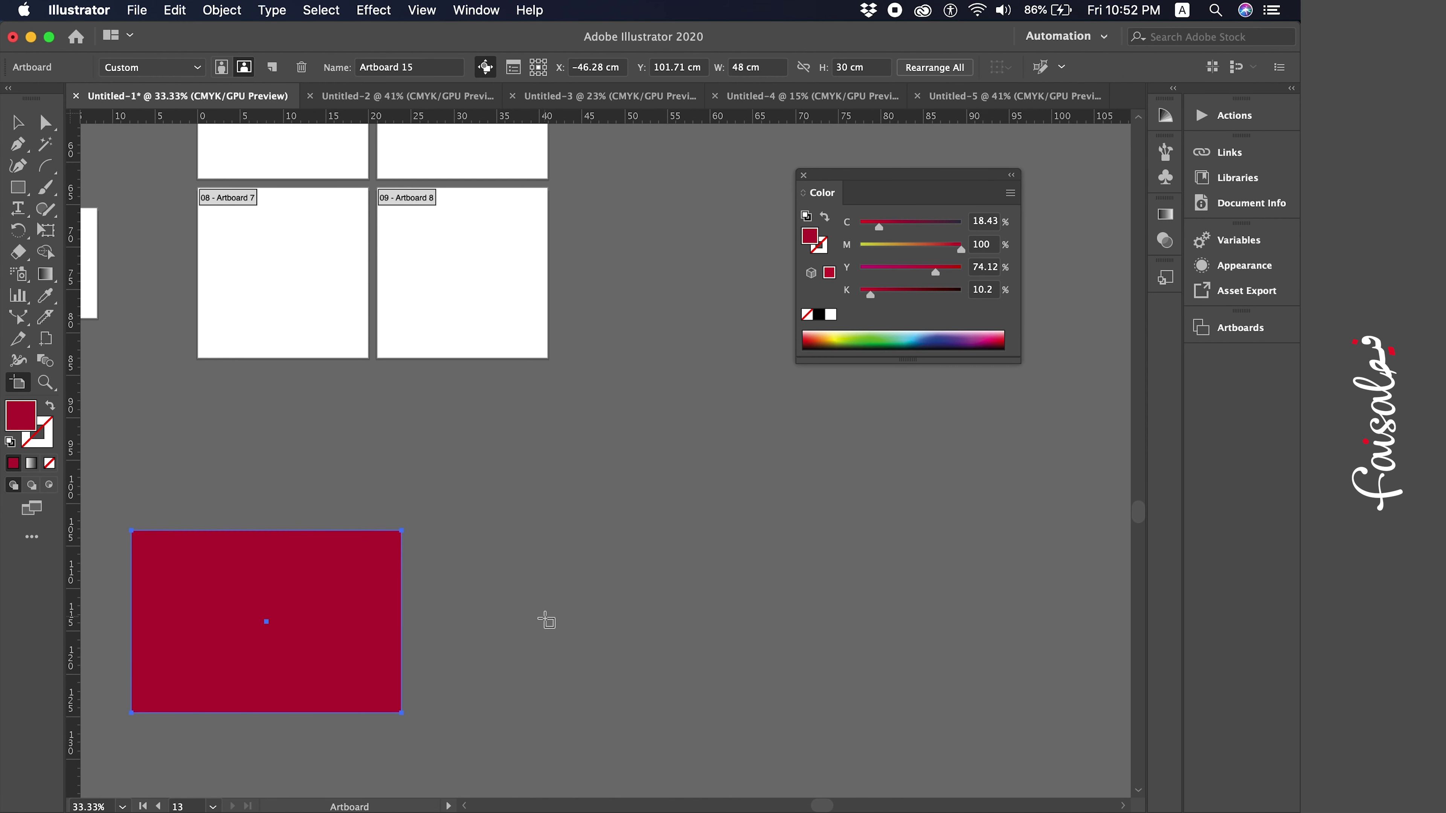
click(247, 659)
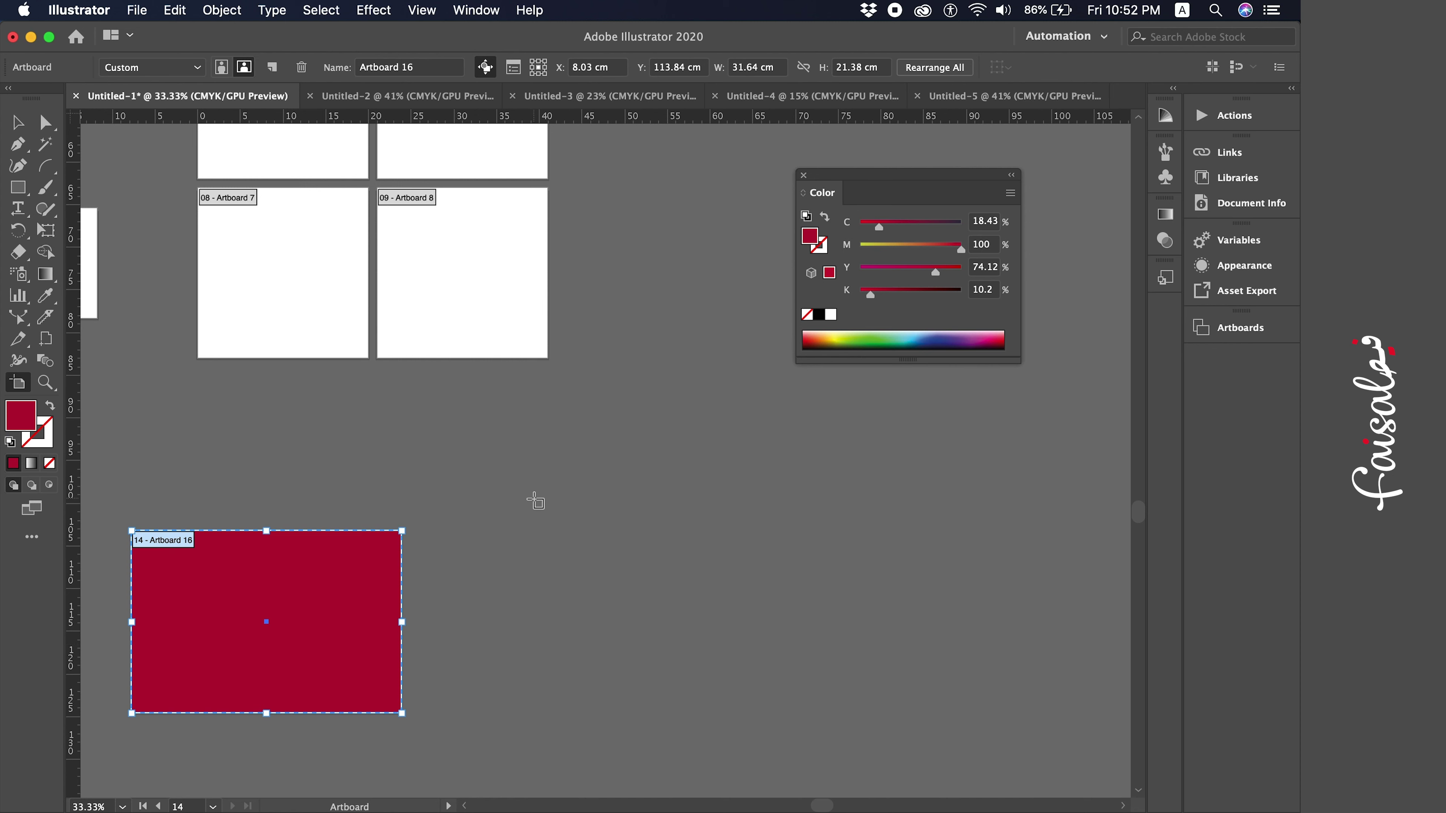
click(17, 121)
click(429, 397)
key(super+minus)
key(super+minus)
key(super+minus)
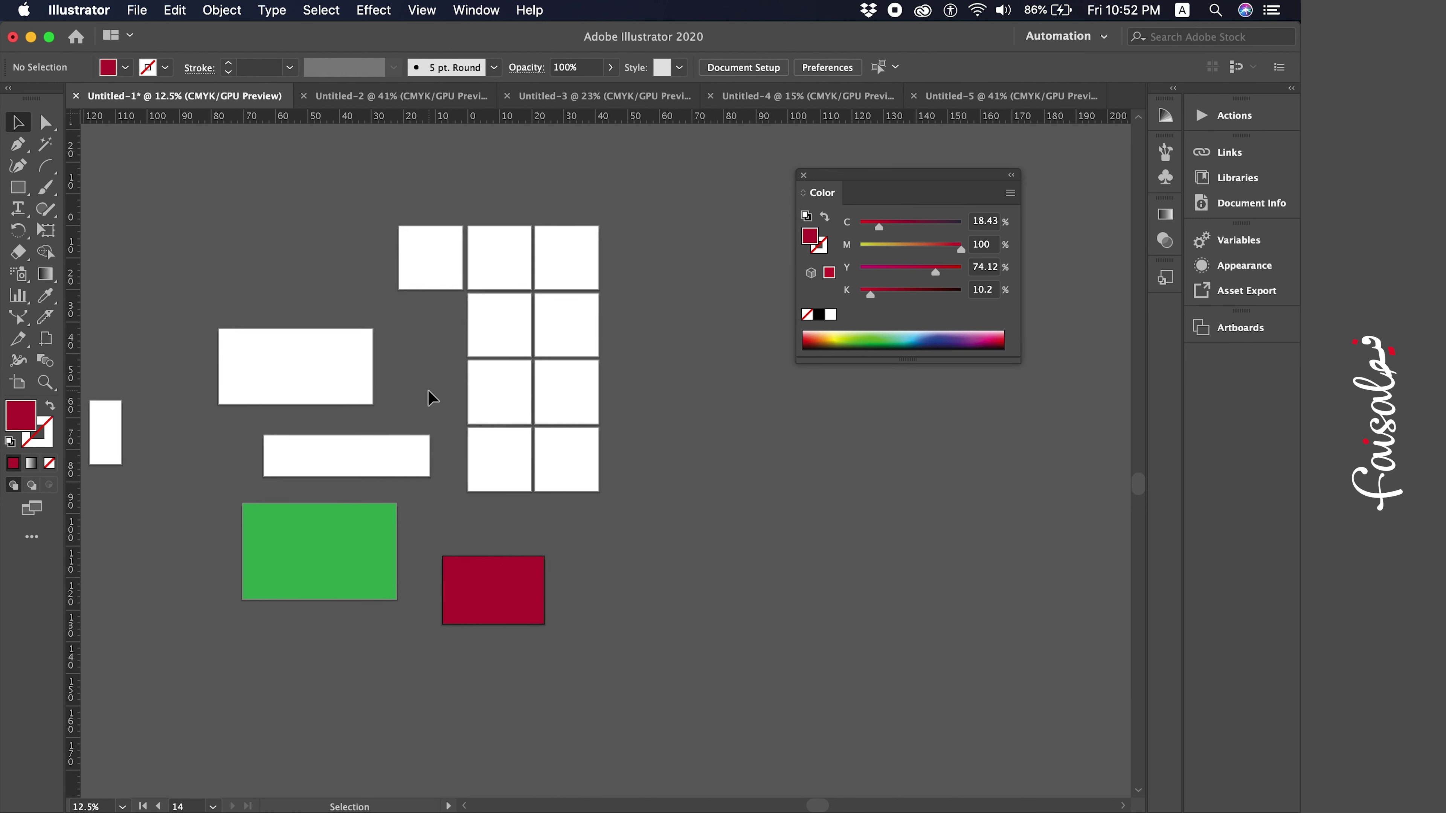
Open the Artboards panel from the Window menu and make Artboard 2 active
scroll(433, 396, left, 3)
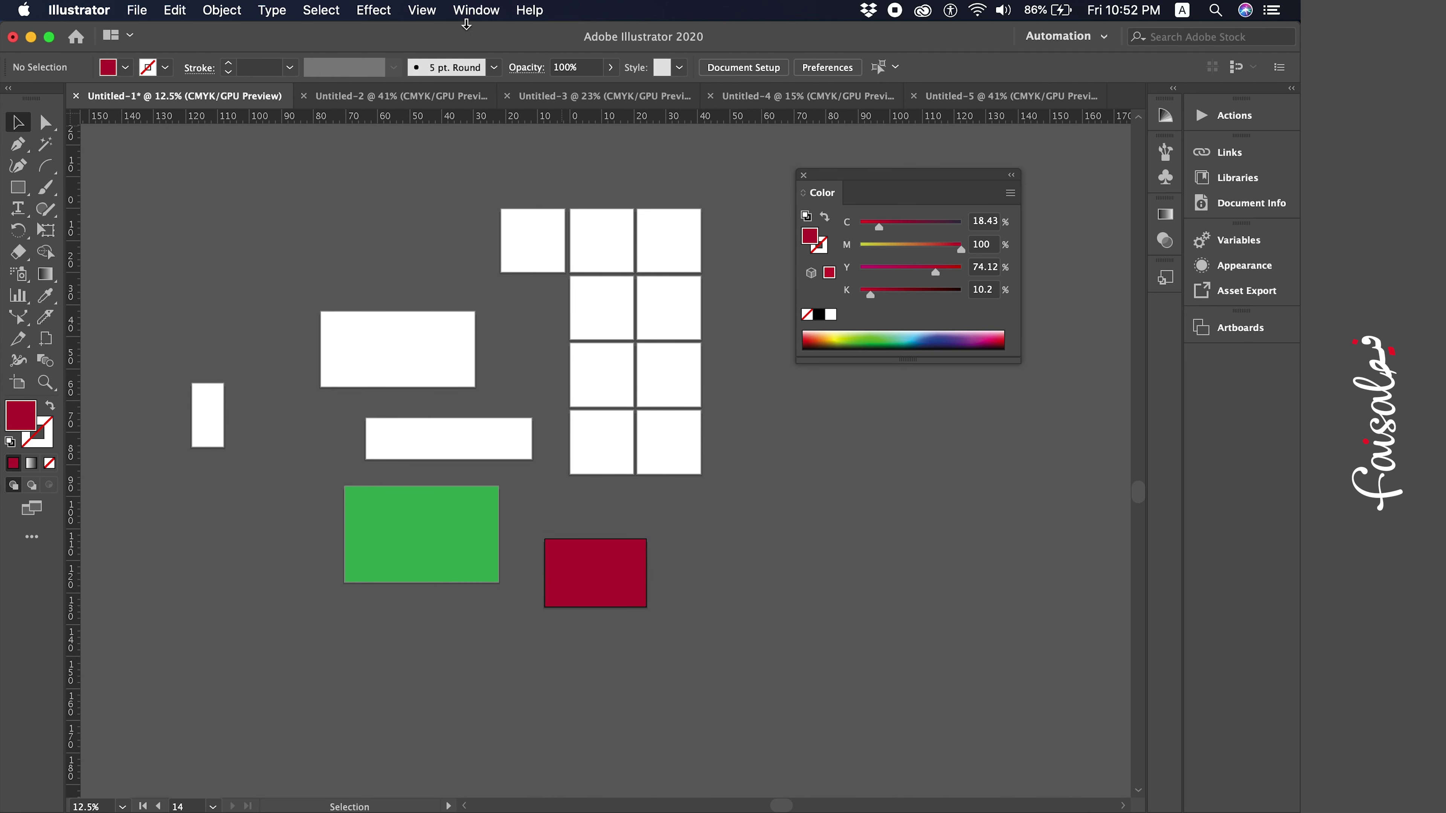
click(475, 10)
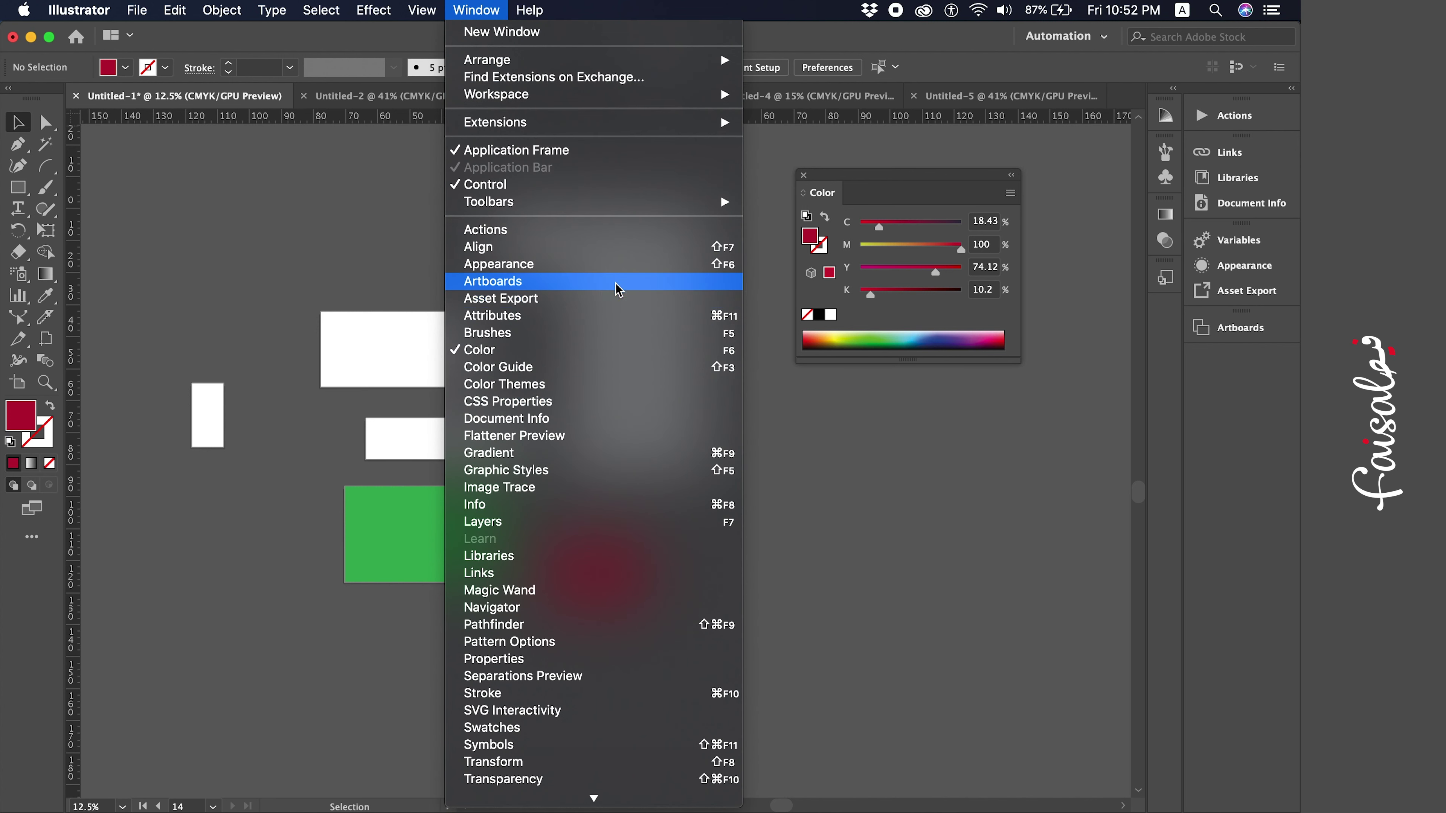
click(587, 281)
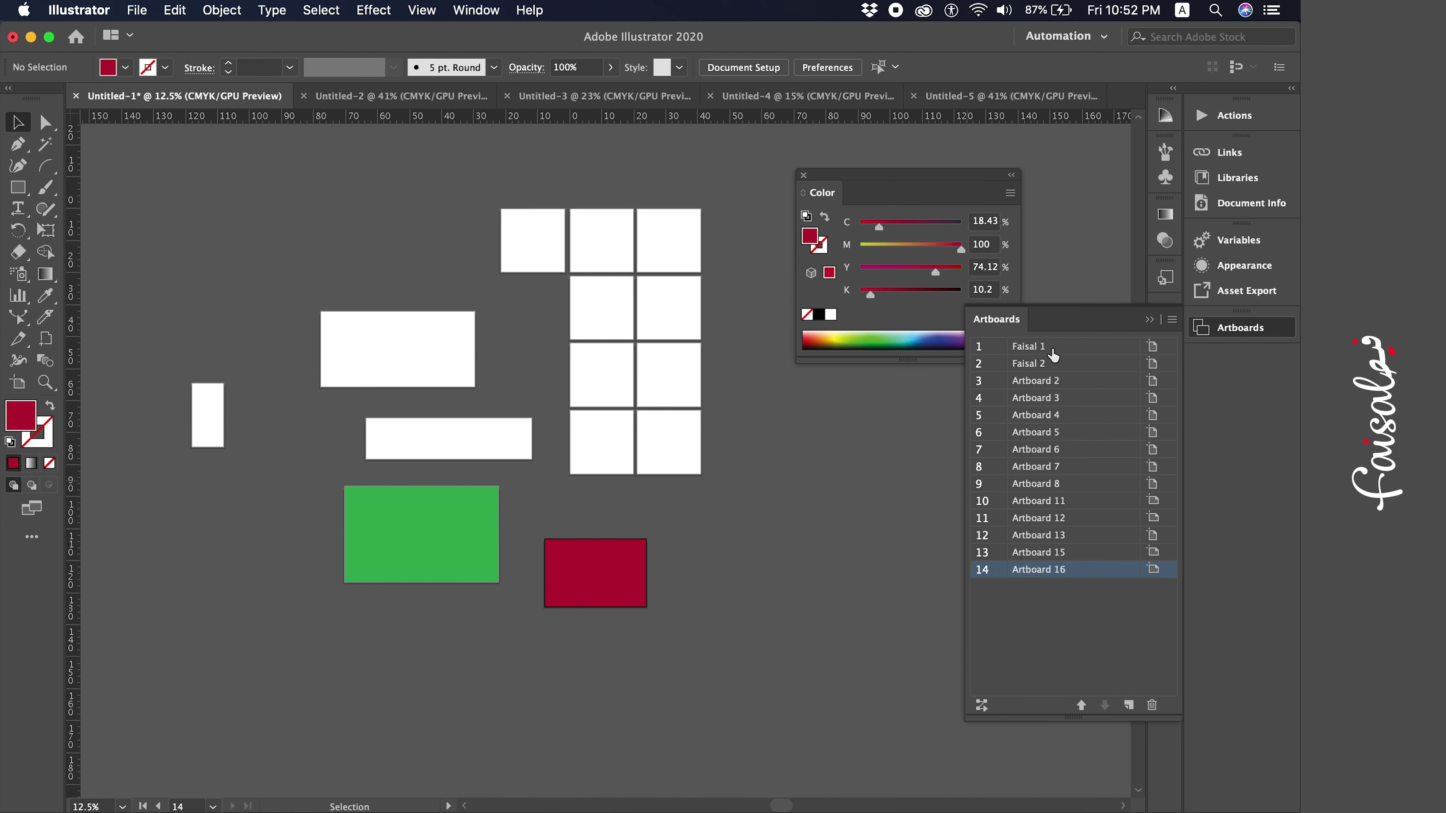
click(1068, 383)
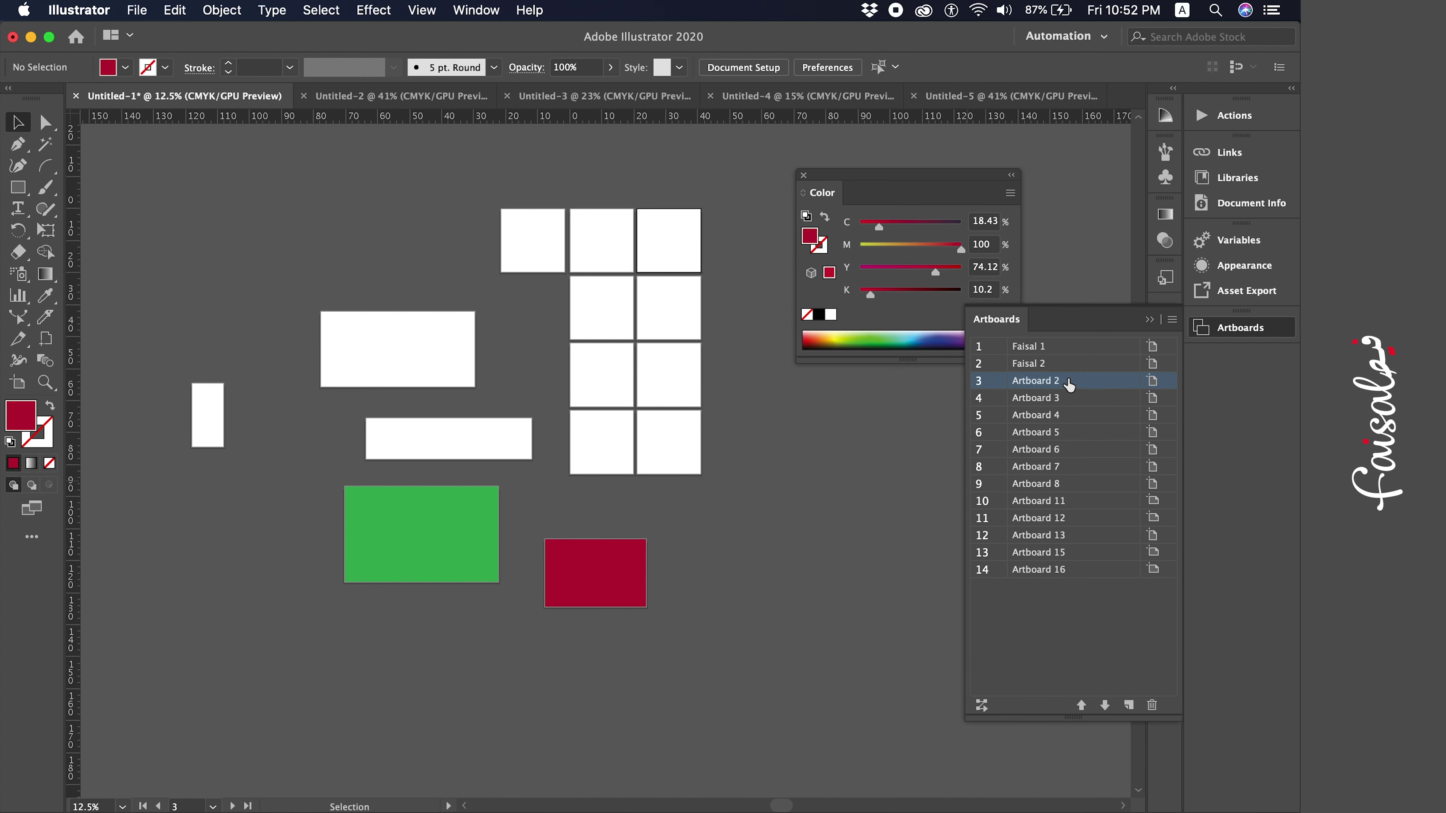
Rename Artboard 2 in the Artboards panel to the user's name followed by '3'
double_click(1069, 383)
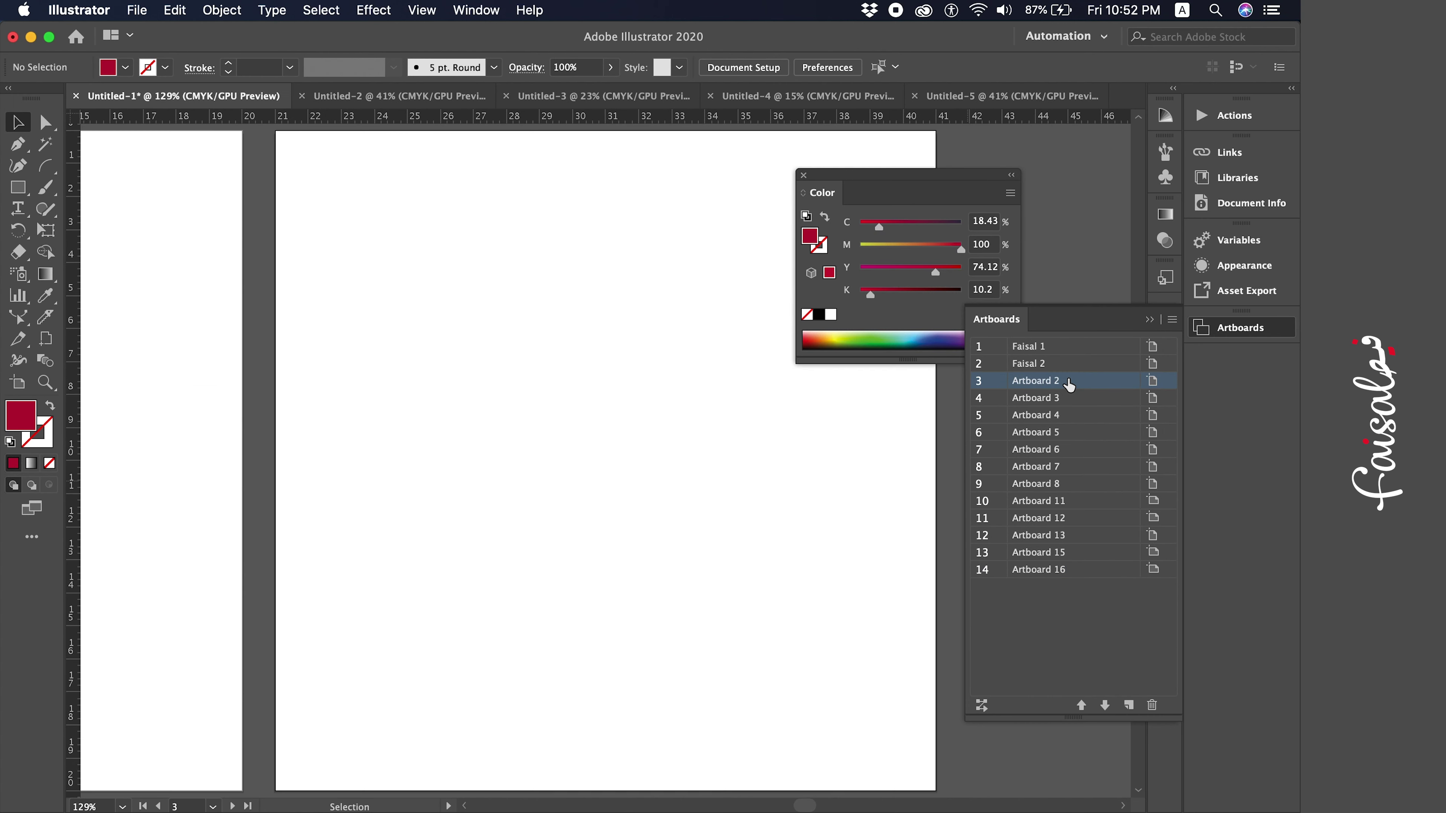
double_click(1038, 383)
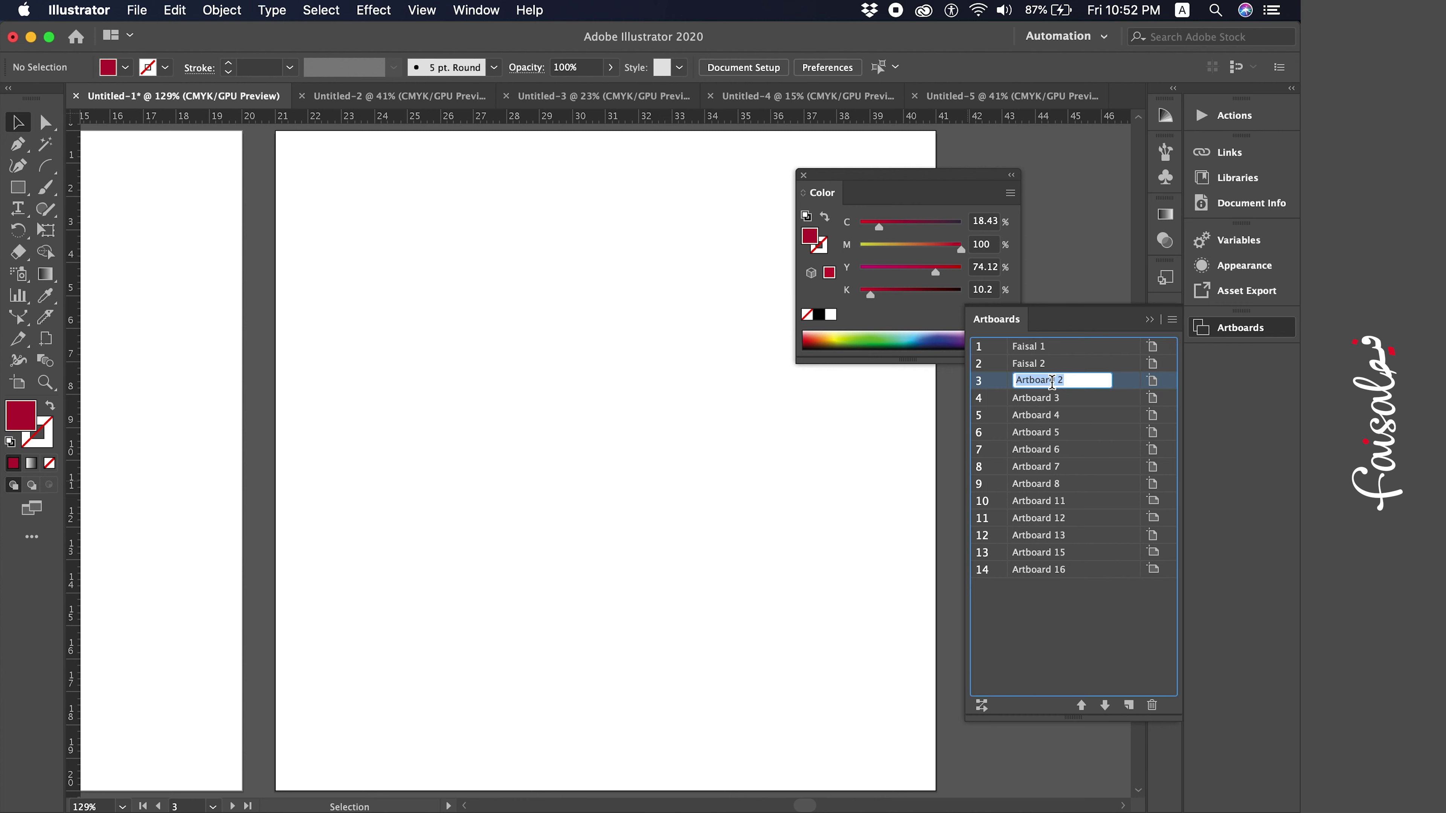
text(Faisal 3)
key(Return)
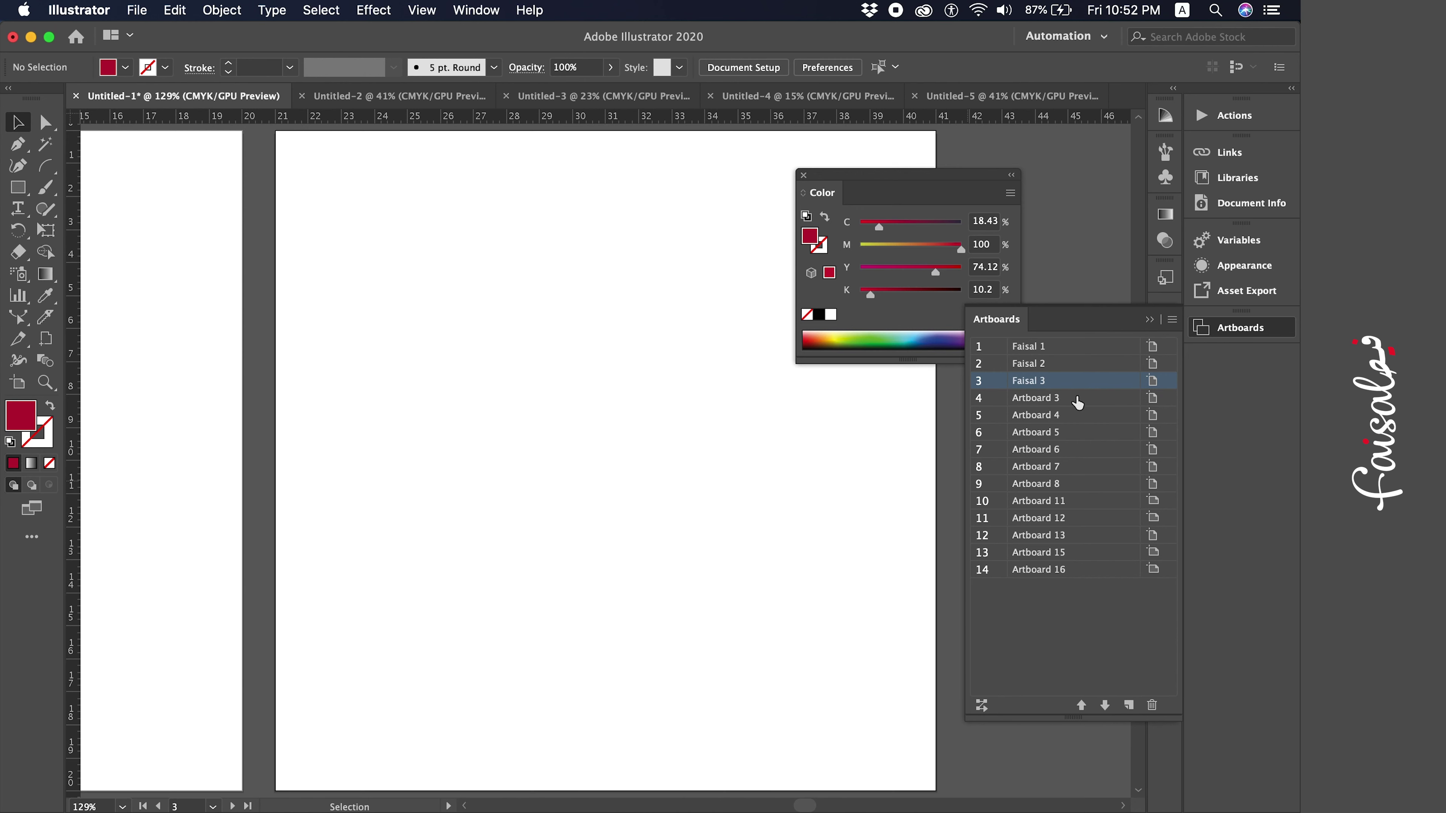
Make Artboard 3 active and move the Color panel up out of the way
click(1077, 399)
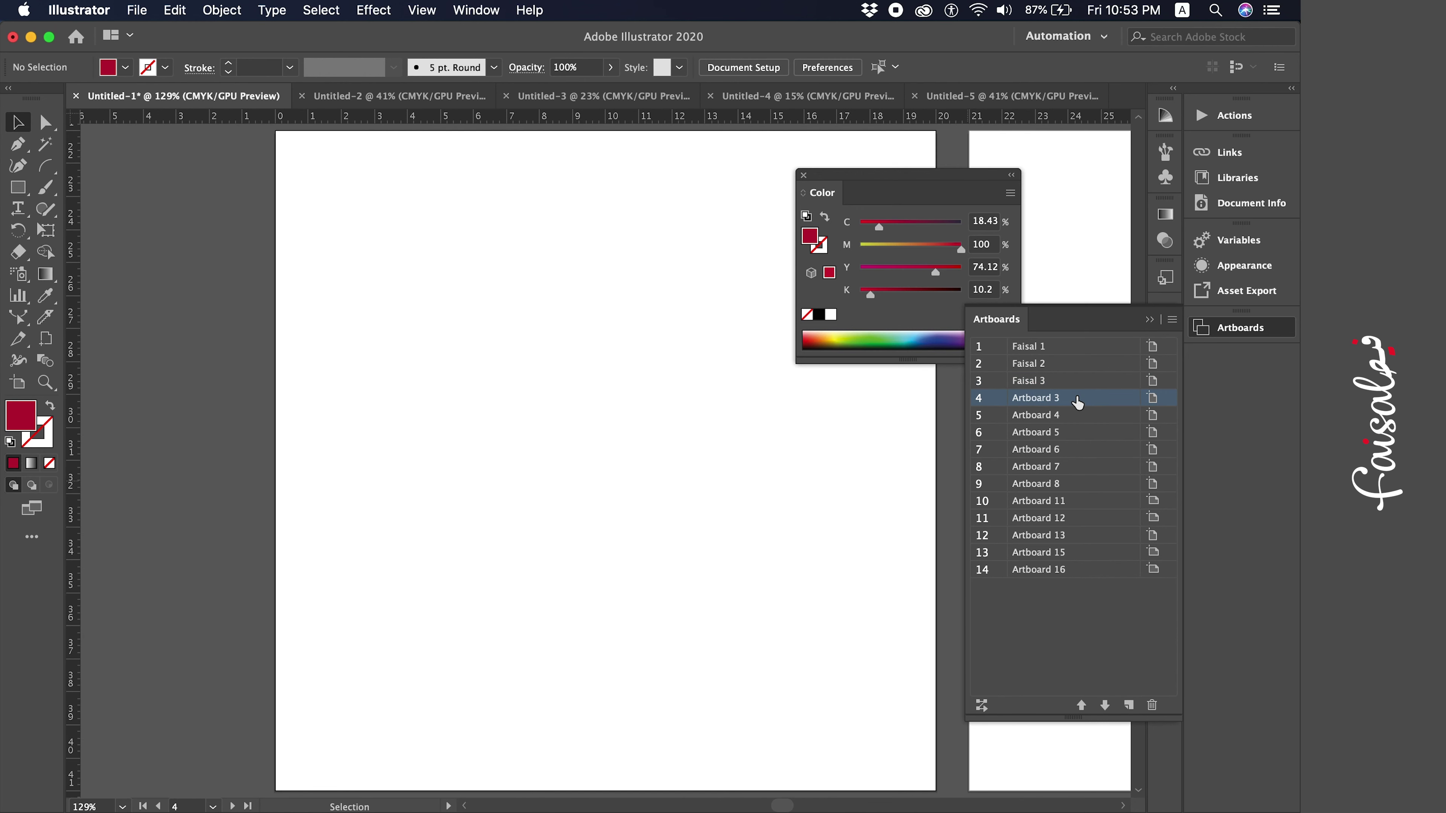
key(Tab)
key(a)
key(super+minus)
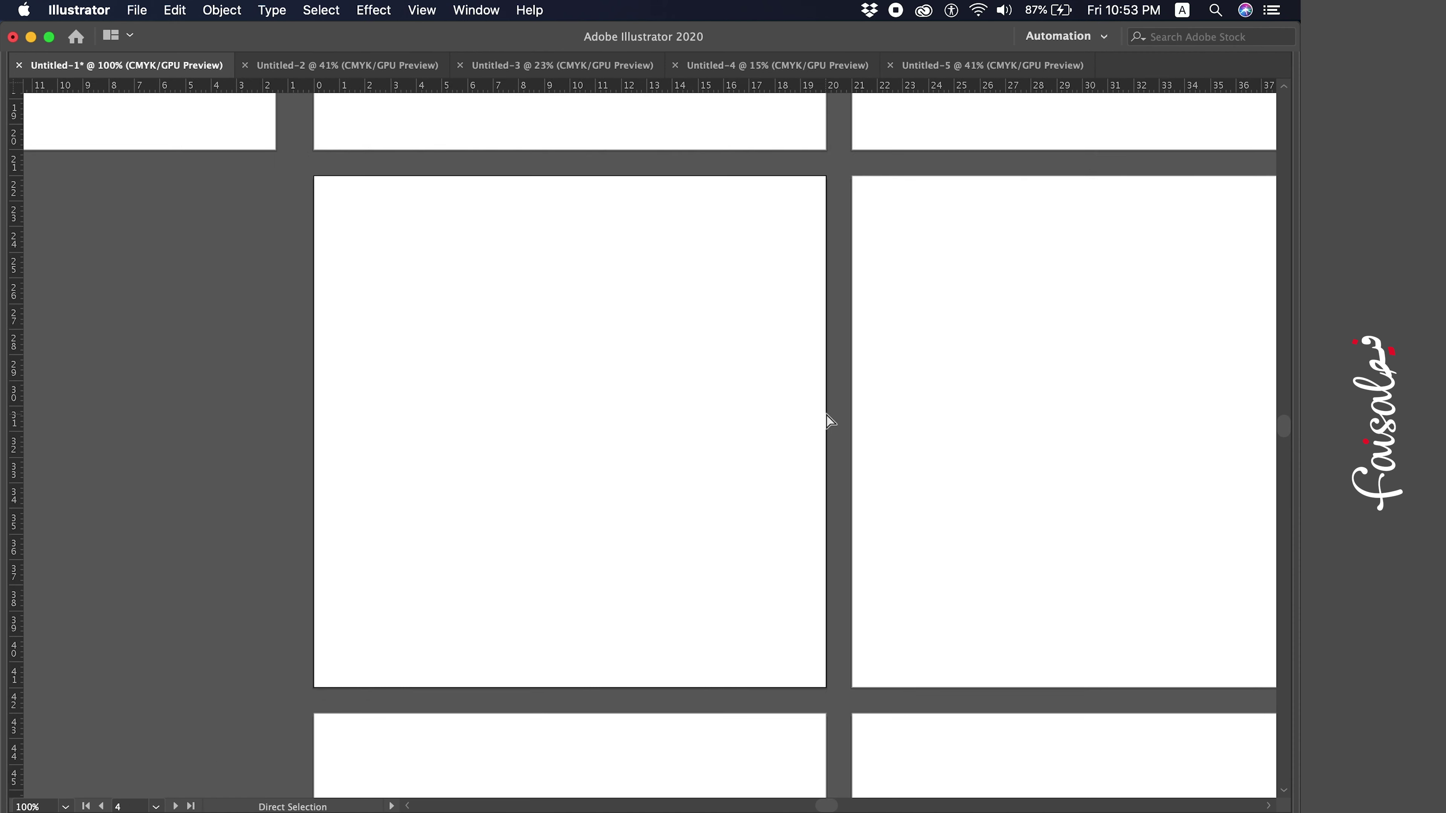
key(super+minus)
key(Tab)
key(v)
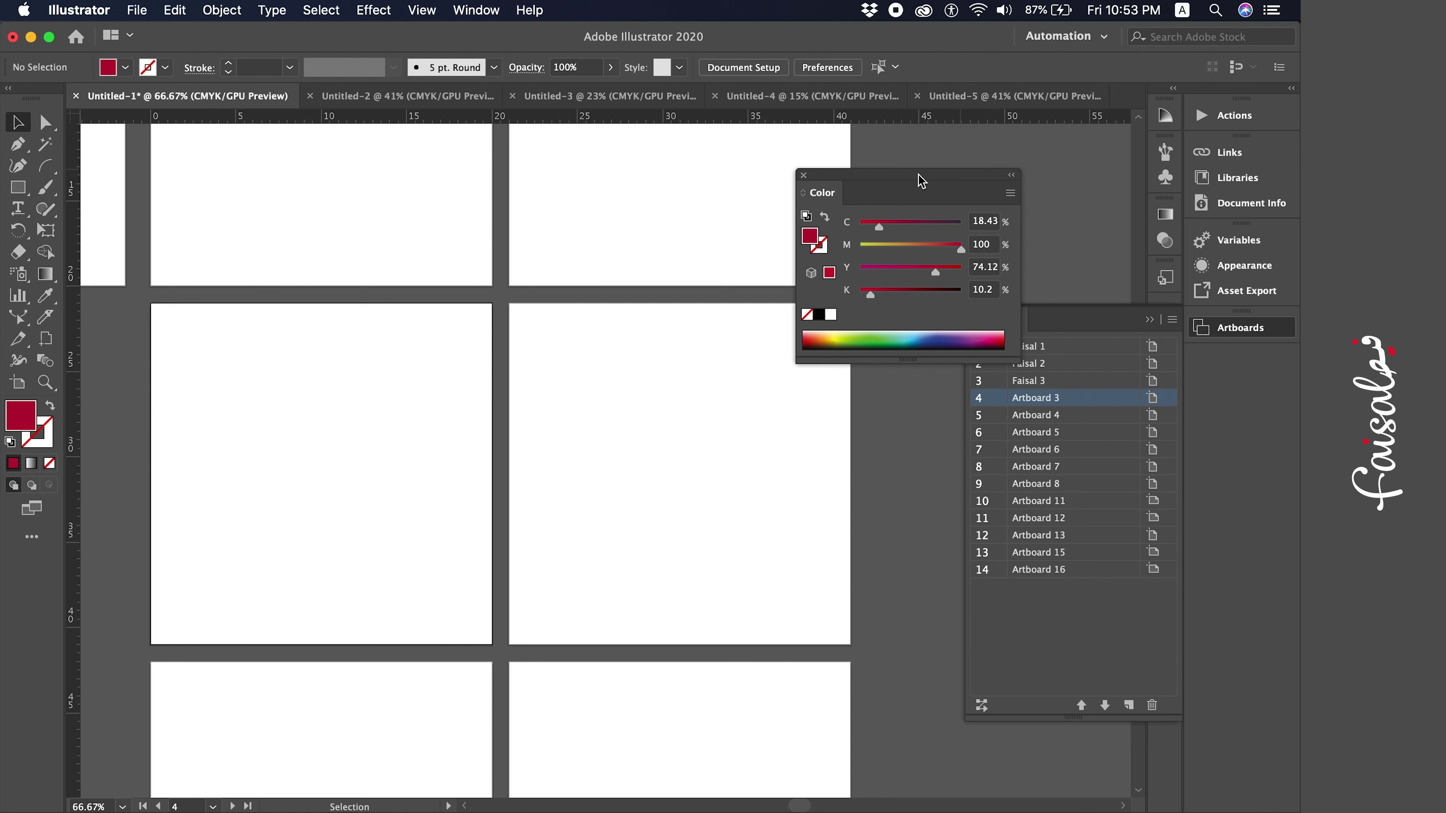
drag(923, 180, 1005, 20)
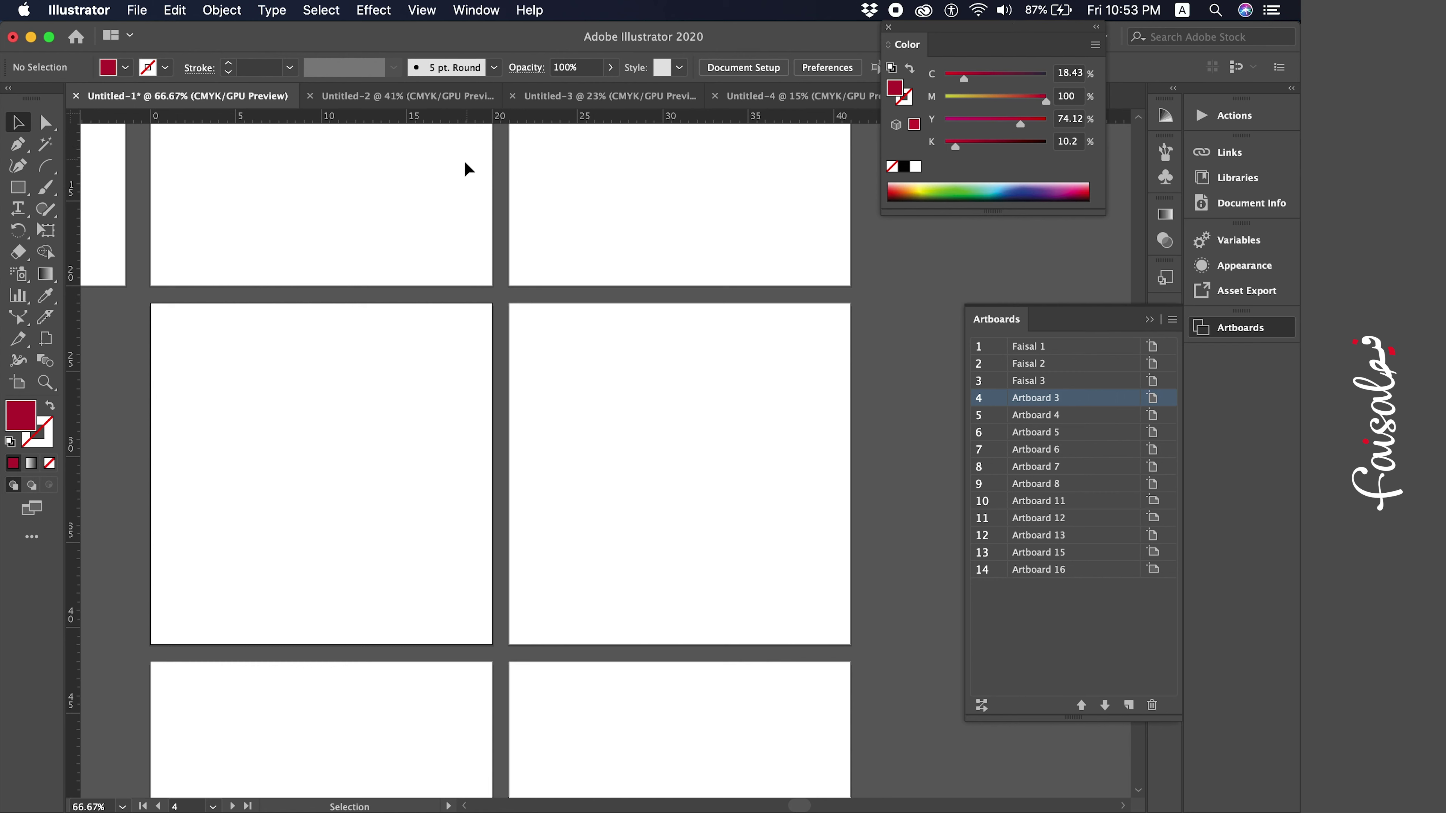
Zoom out to 16.67% so all 14 artboards, including the green and red ones, are visible
scroll(461, 261, down, 2)
key(super+minus)
key(super+minus)
key(super+minus)
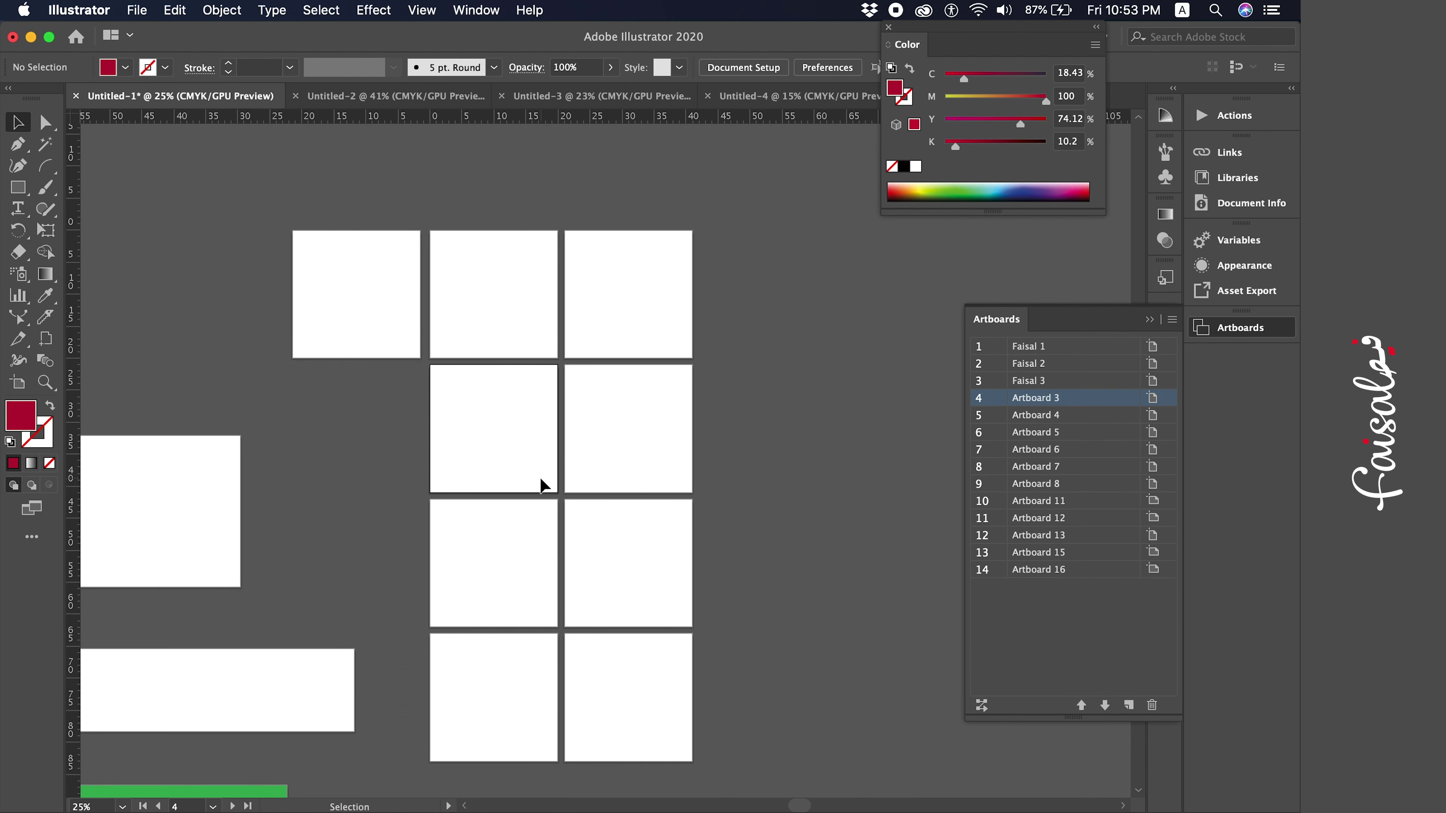
scroll(541, 485, down, 5)
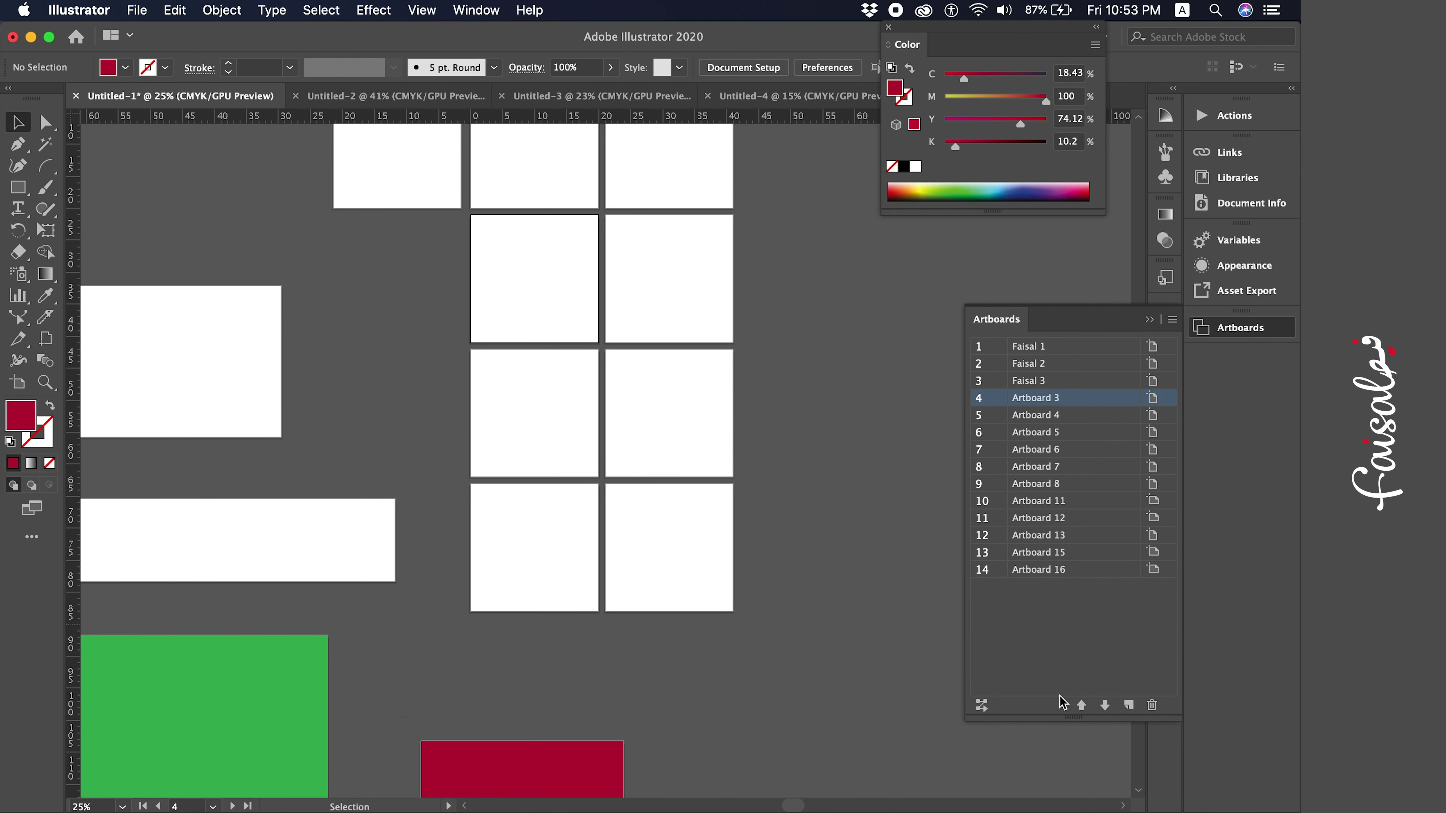
scroll(634, 574, down, 1)
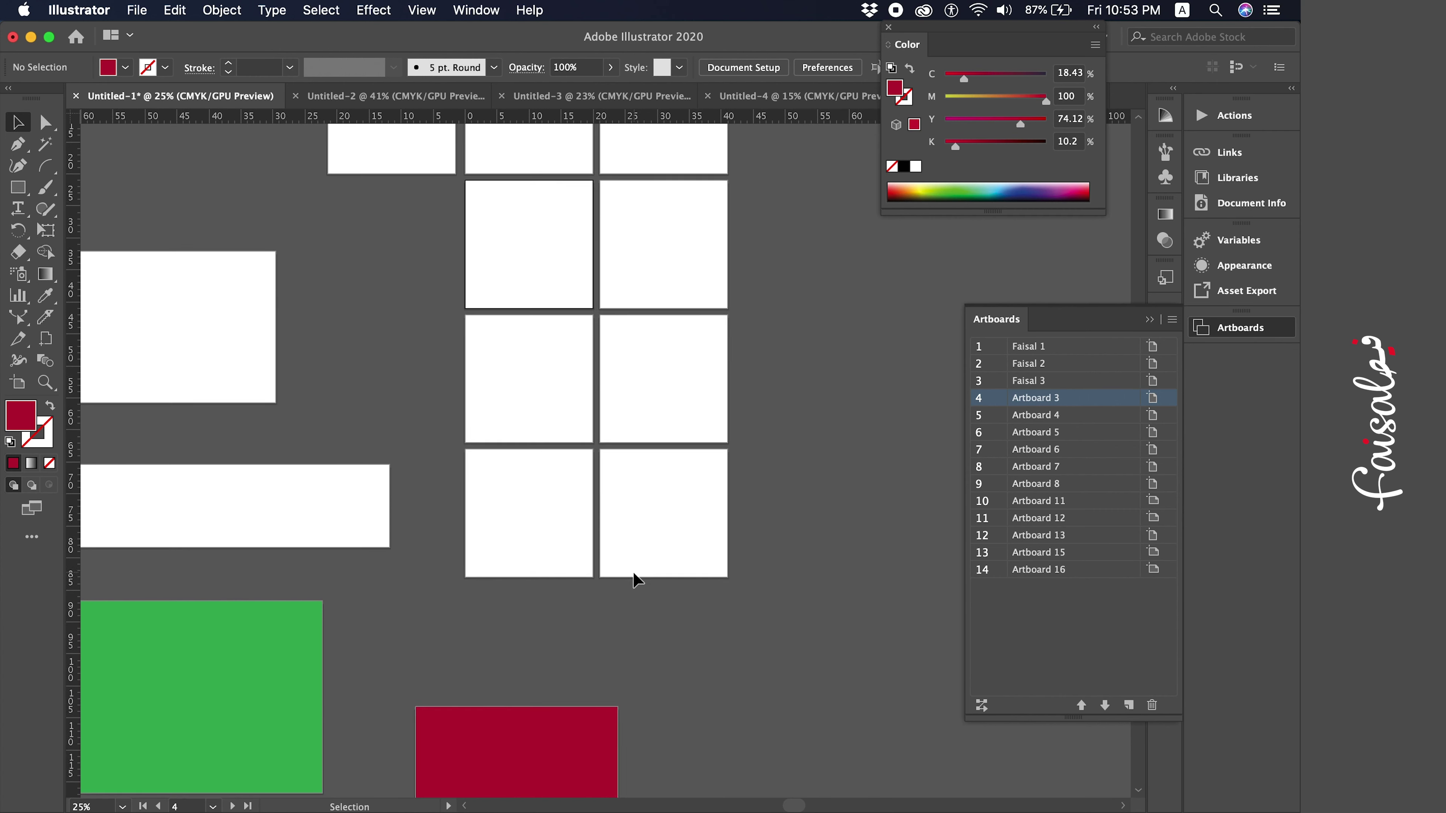
key(super+minus)
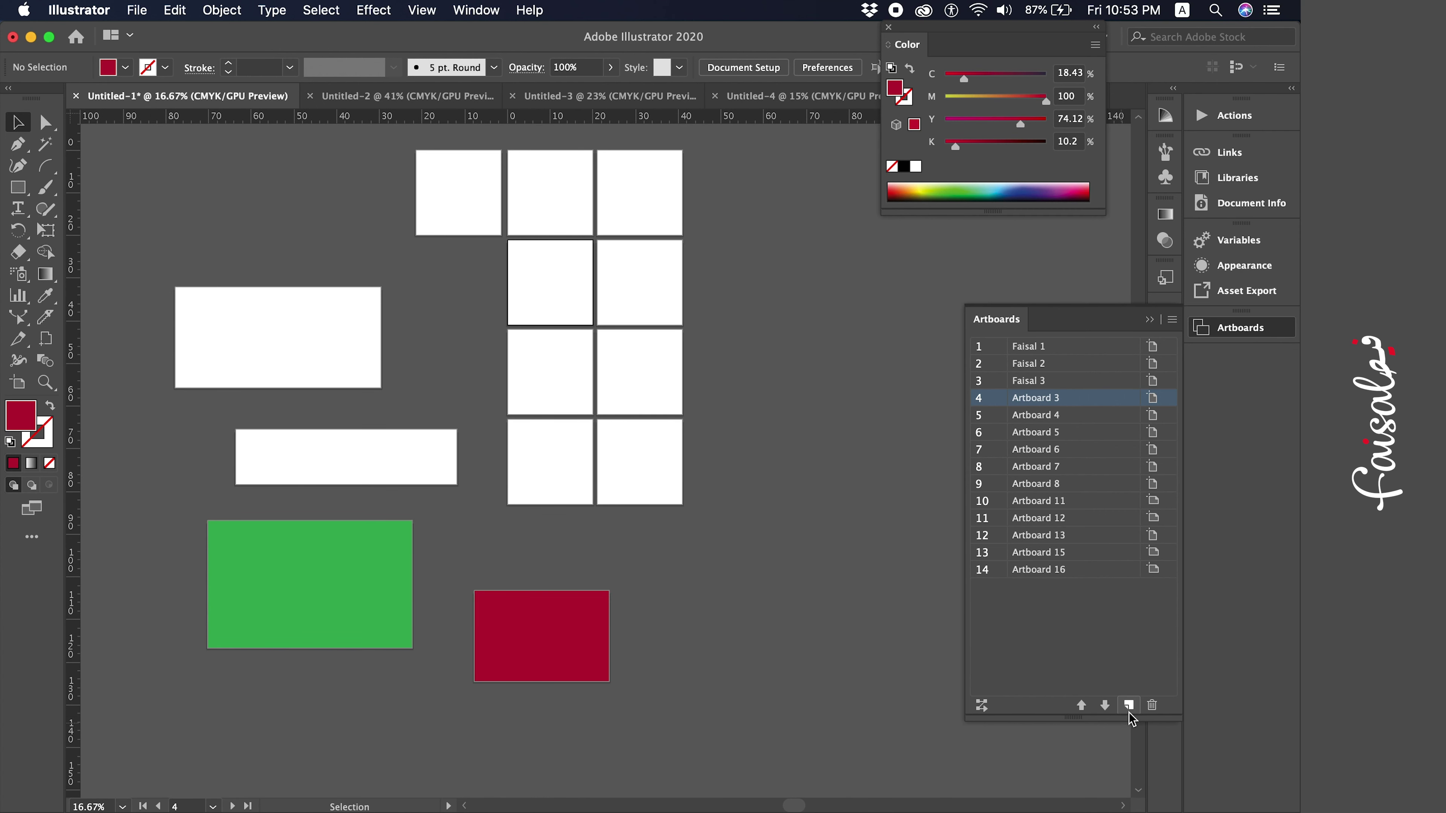
Add a new Artboard 17 after Artboard 3 and locate it on the canvas
click(1130, 709)
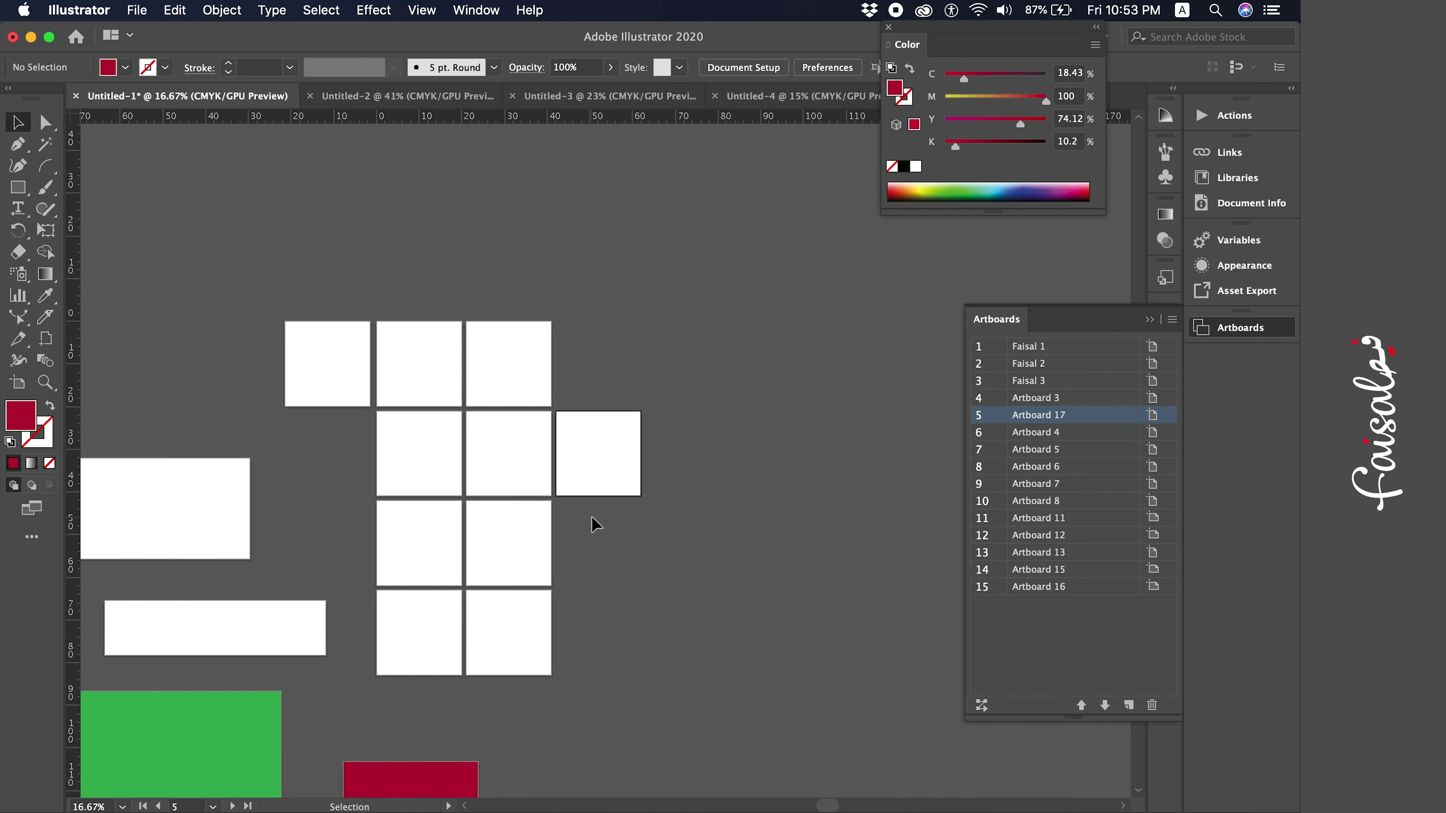
scroll(387, 483, left, 10)
scroll(387, 483, down, 5)
click(369, 344)
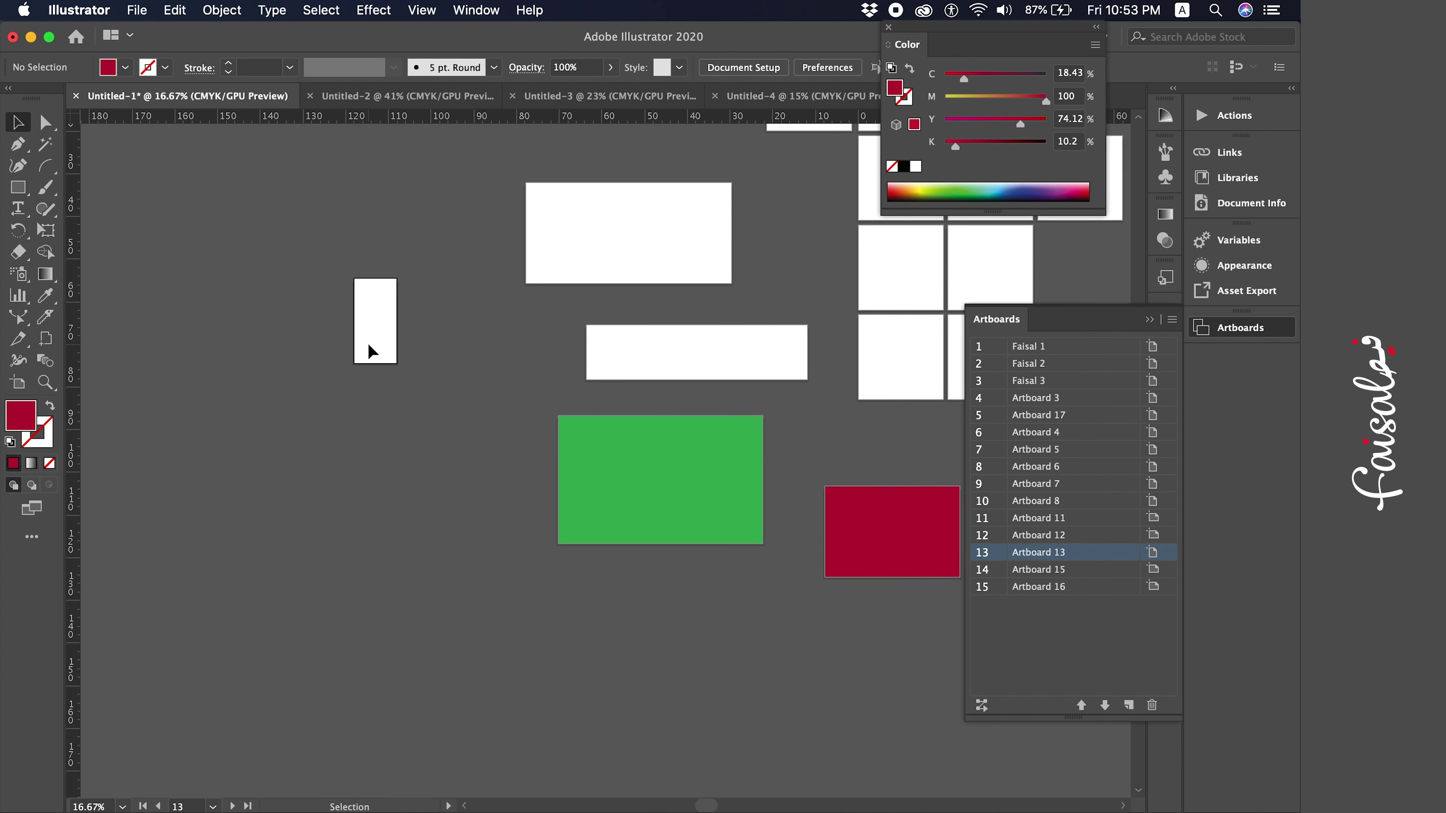
scroll(143, 376, right, 8)
scroll(142, 376, up, 3)
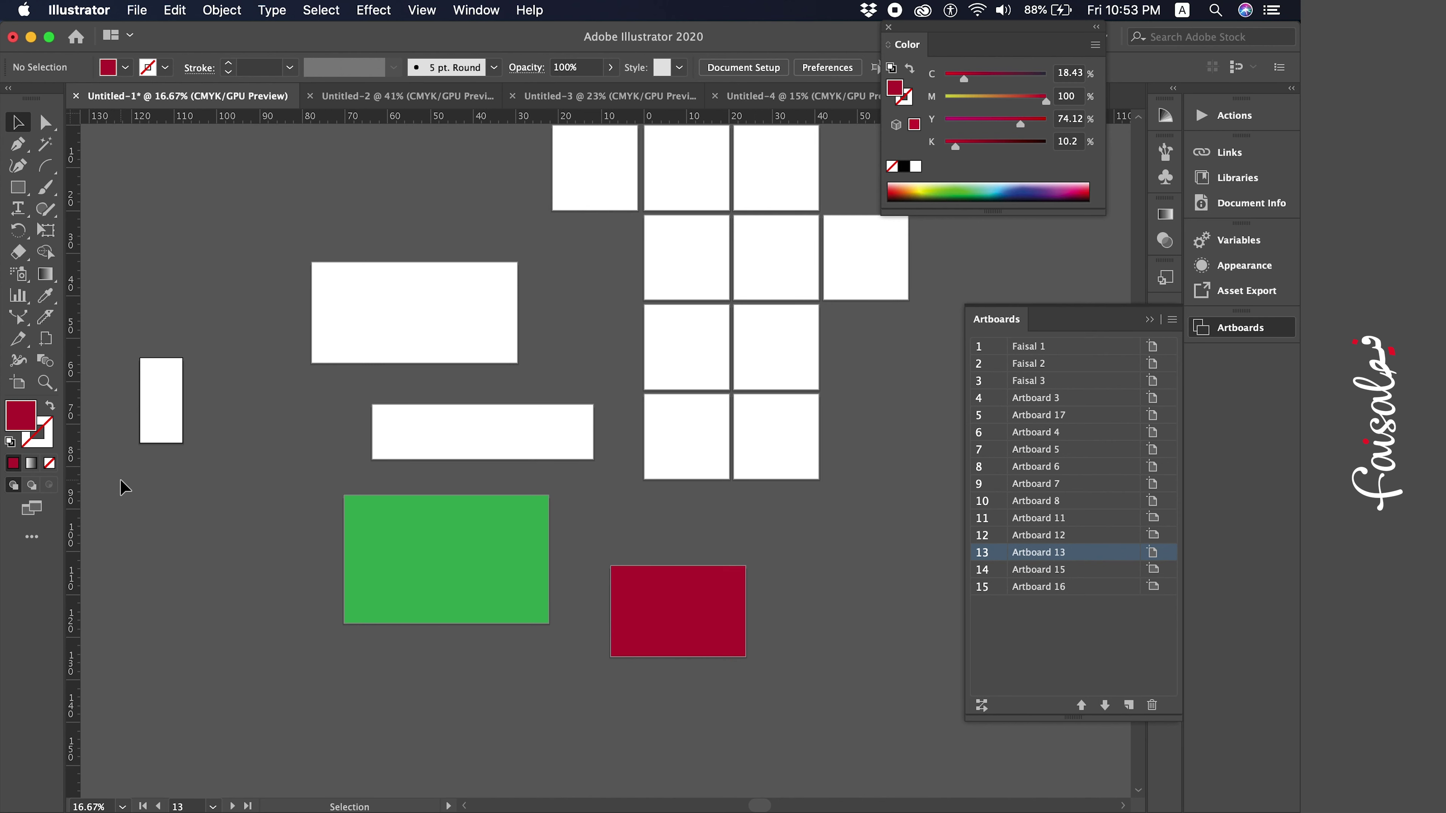
scroll(124, 488, right, 4)
scroll(124, 488, up, 2)
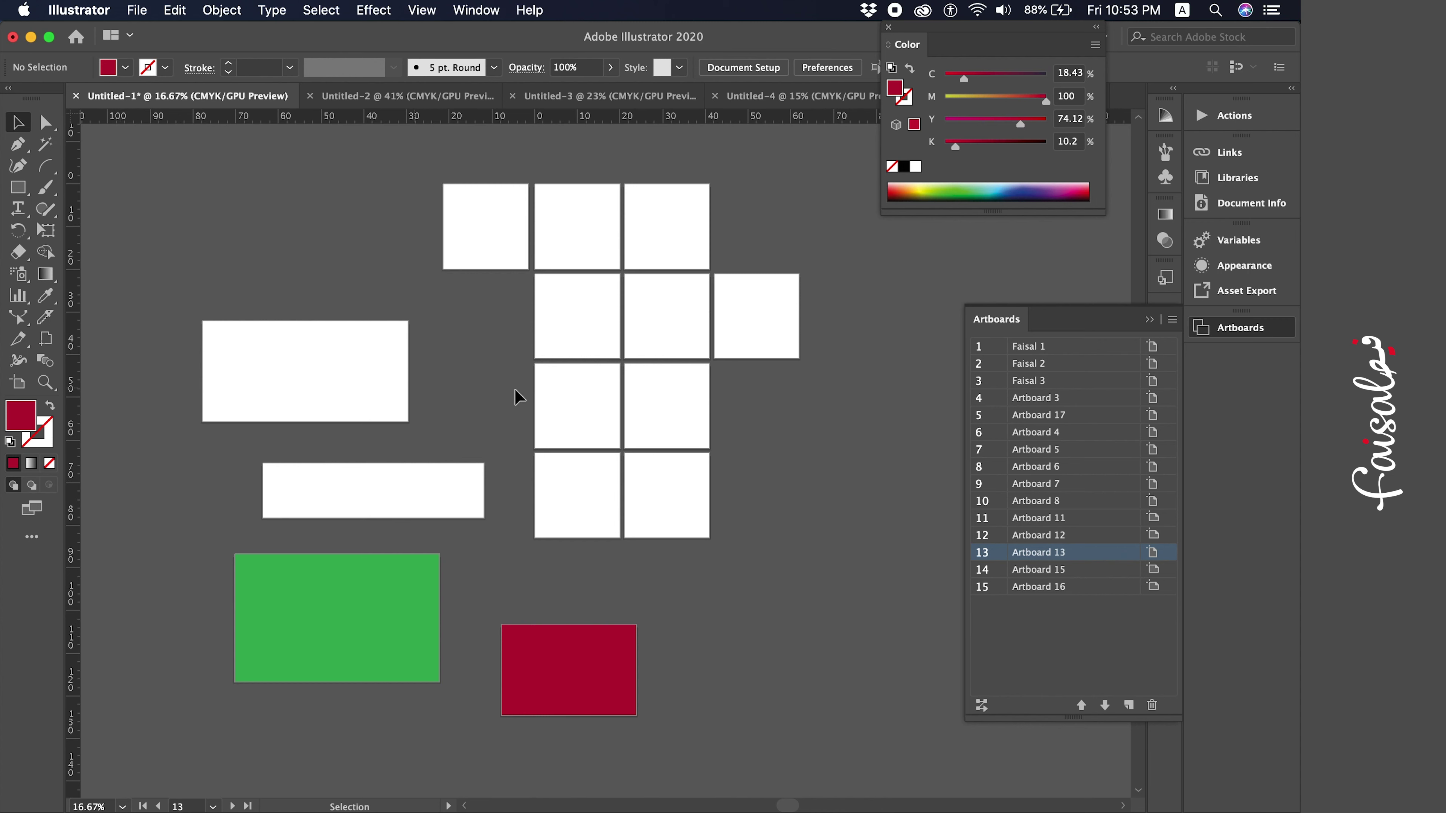
Switch the active artboard among Artboard 17, Artboard 4 and Artboard 8
click(751, 348)
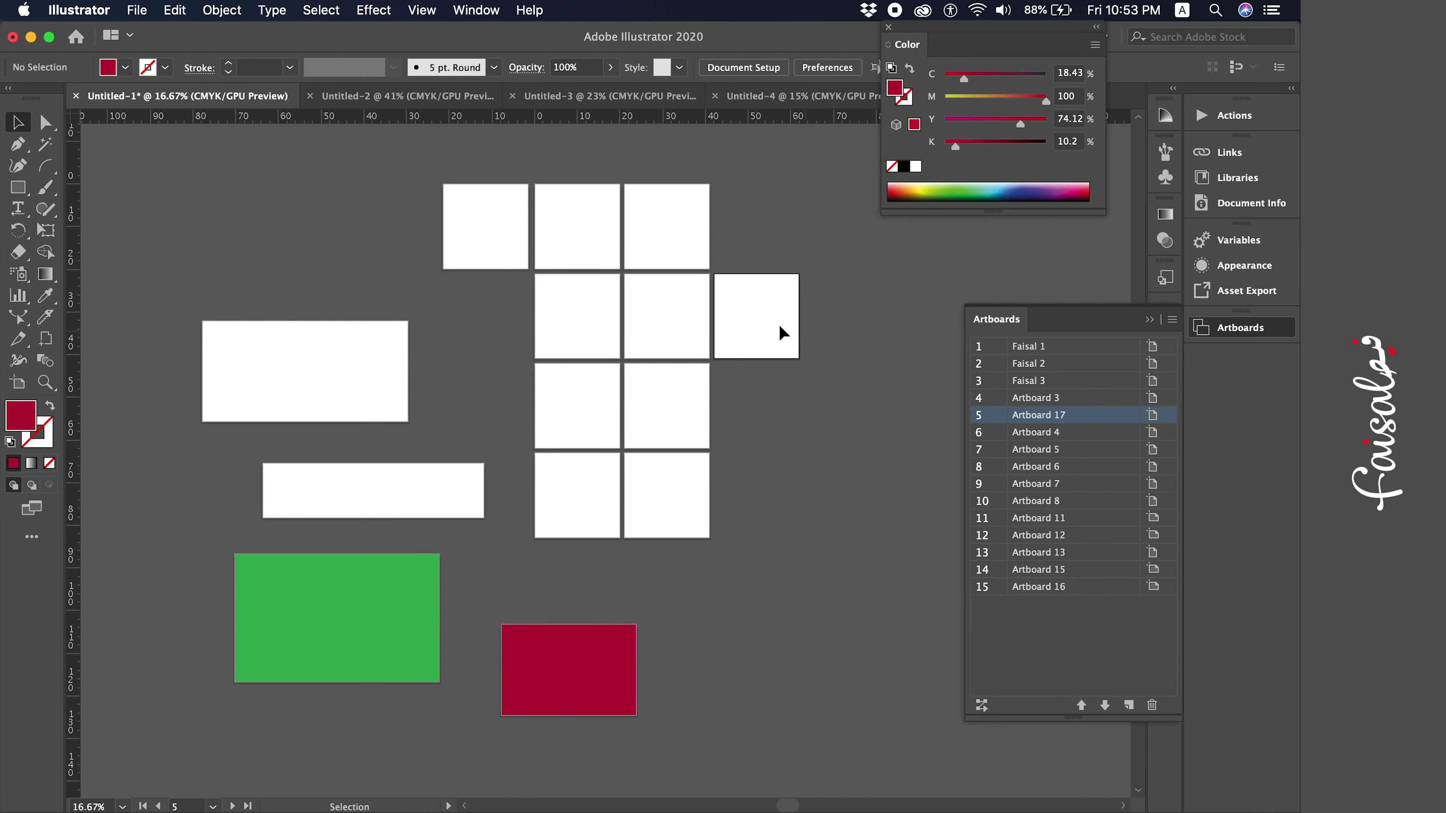
click(673, 346)
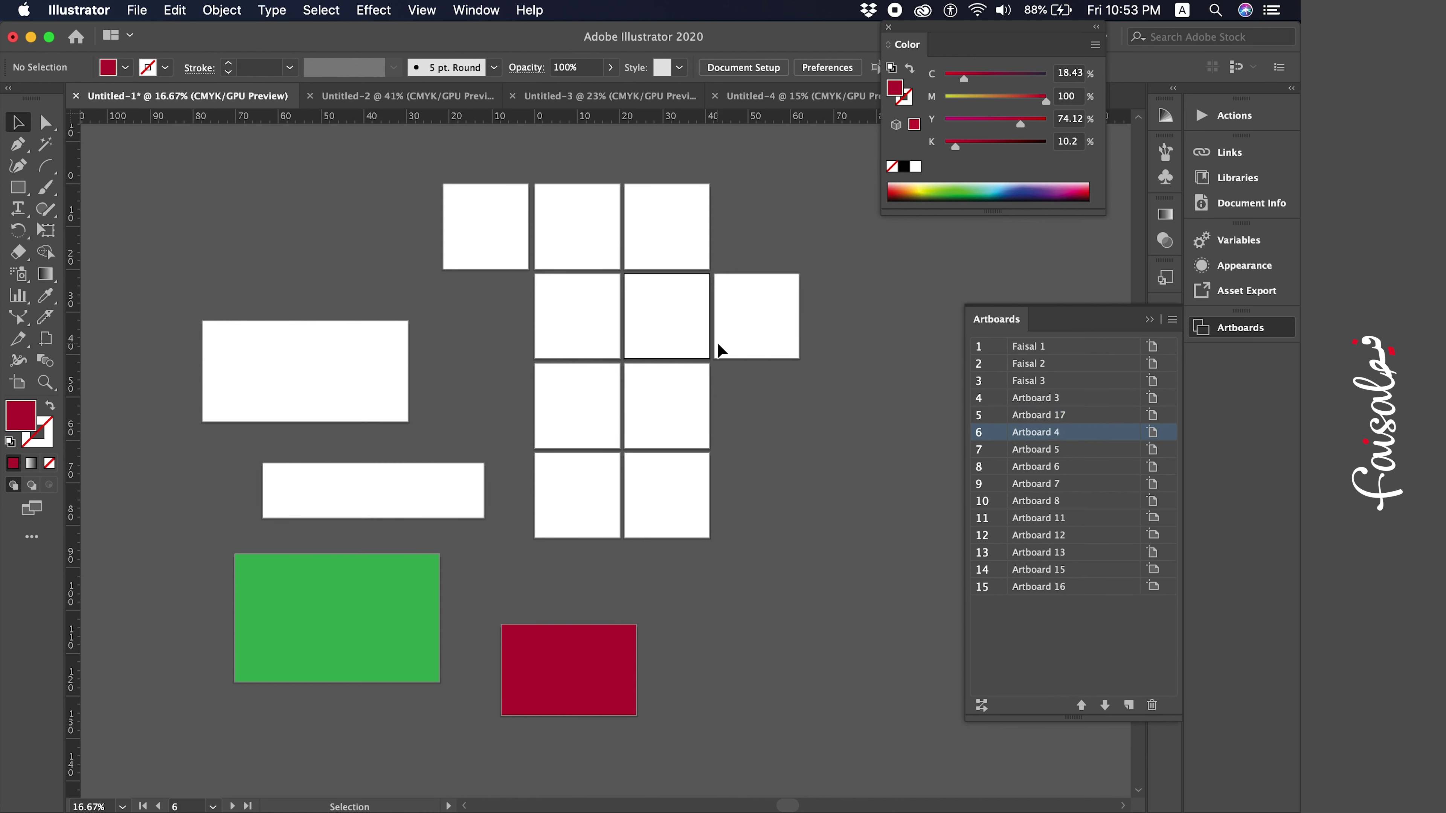
click(740, 343)
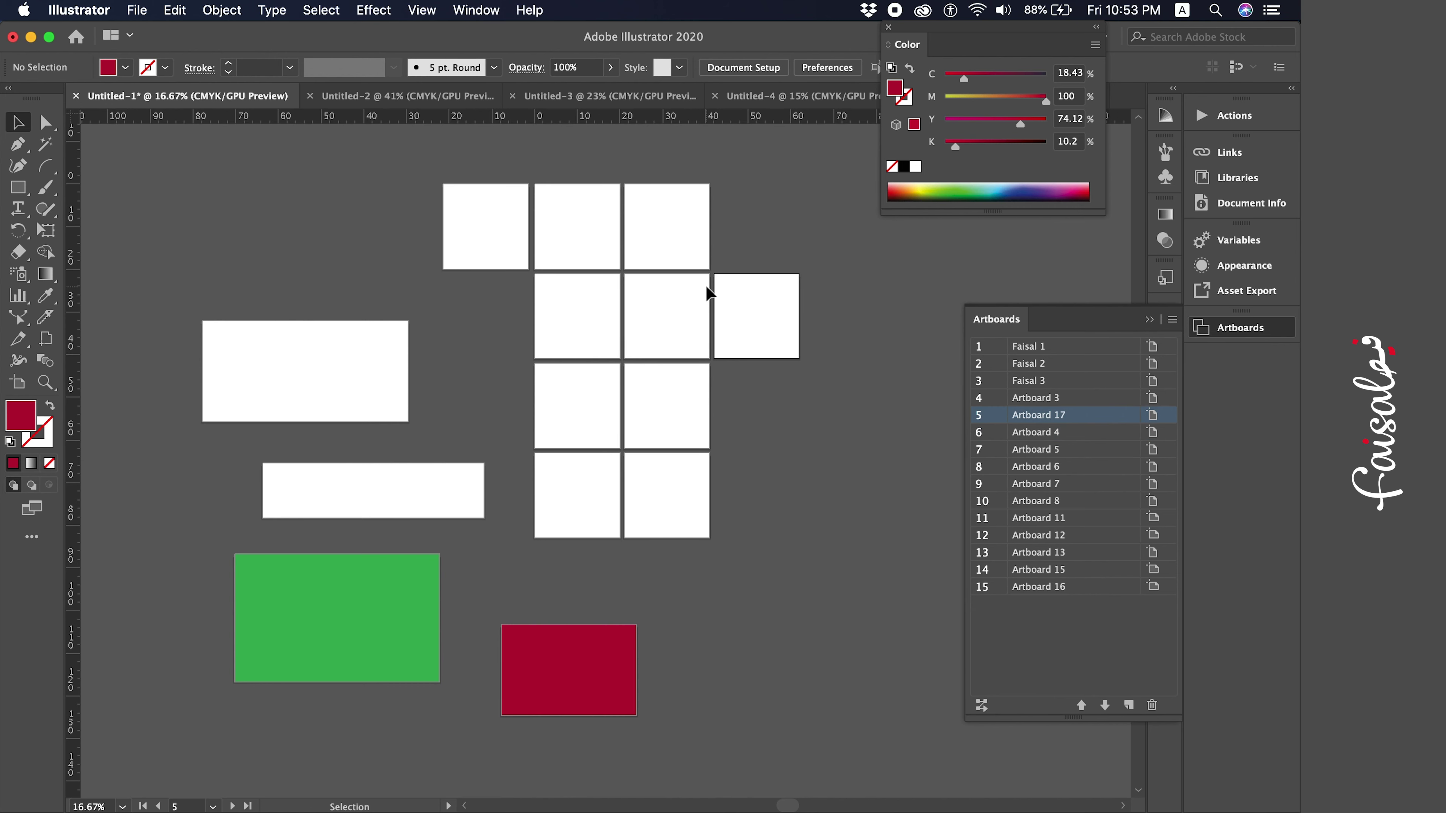
scroll(706, 285, right, 5)
scroll(705, 285, up, 2)
click(553, 347)
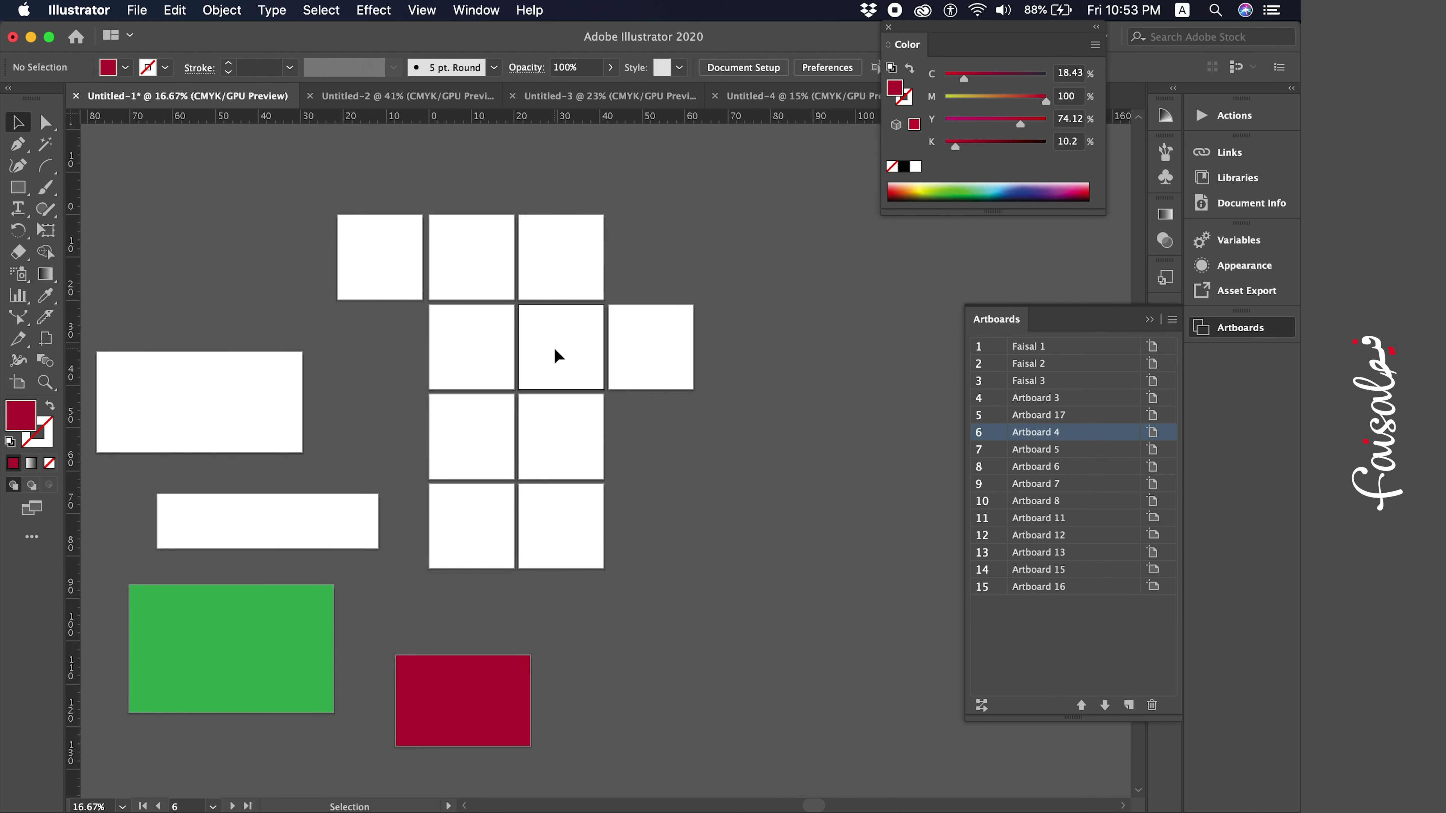
key(super+equal)
key(super+equal)
scroll(567, 382, up, 2)
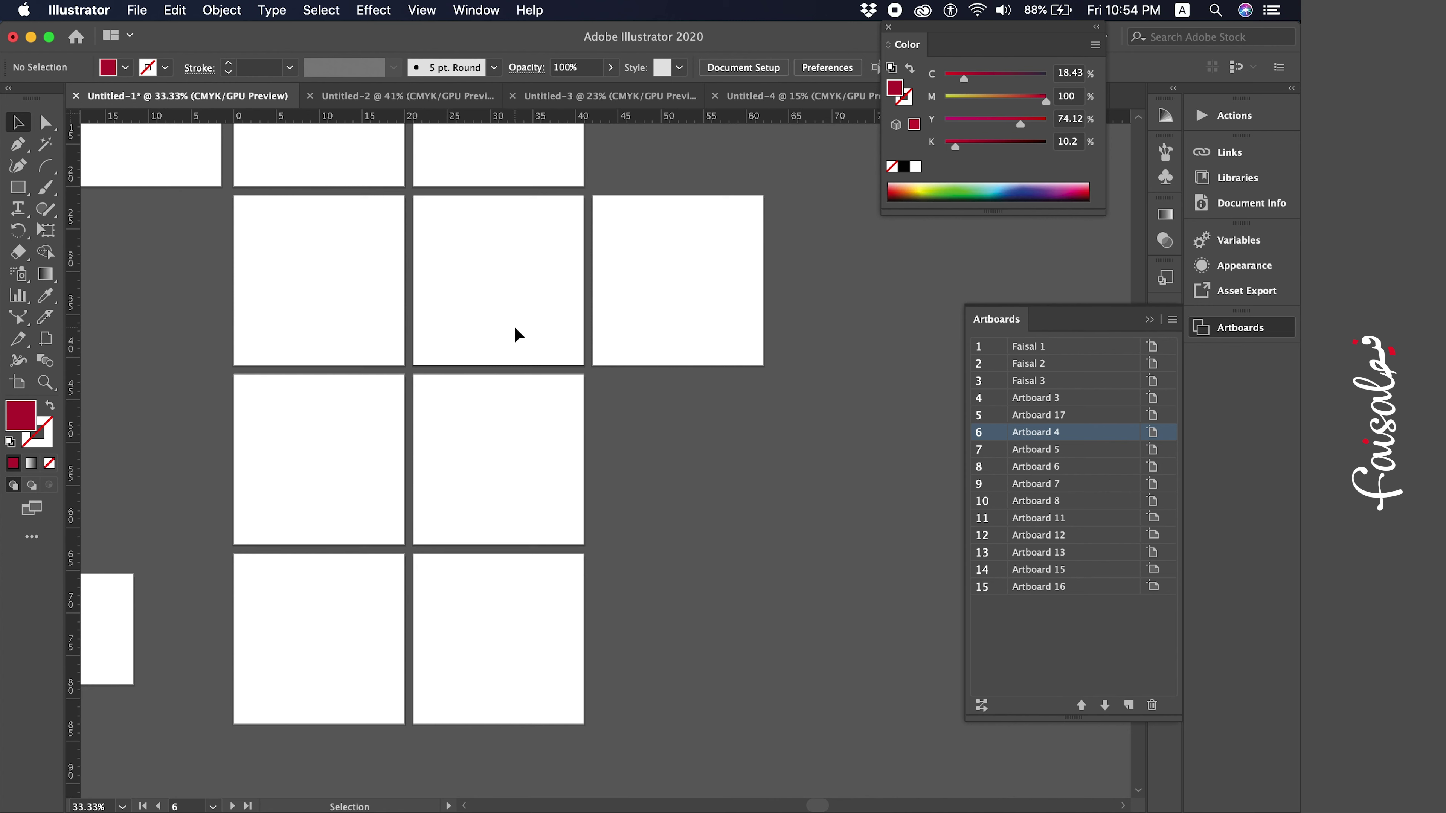
click(529, 652)
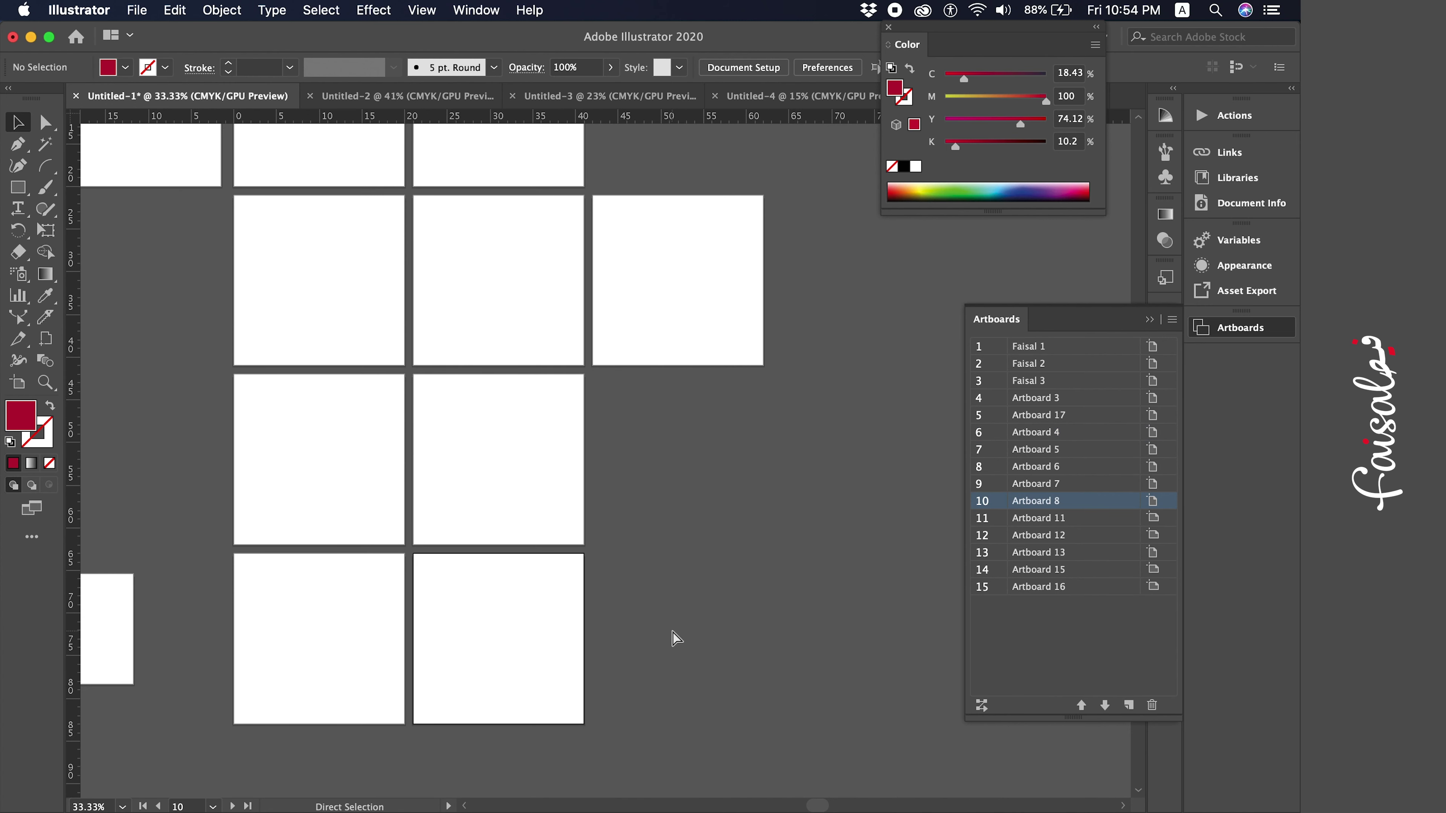
key(super+minus)
key(super+minus)
Fit the red Artboard 16 in the window, zoom out, and select the red rectangle
click(1030, 590)
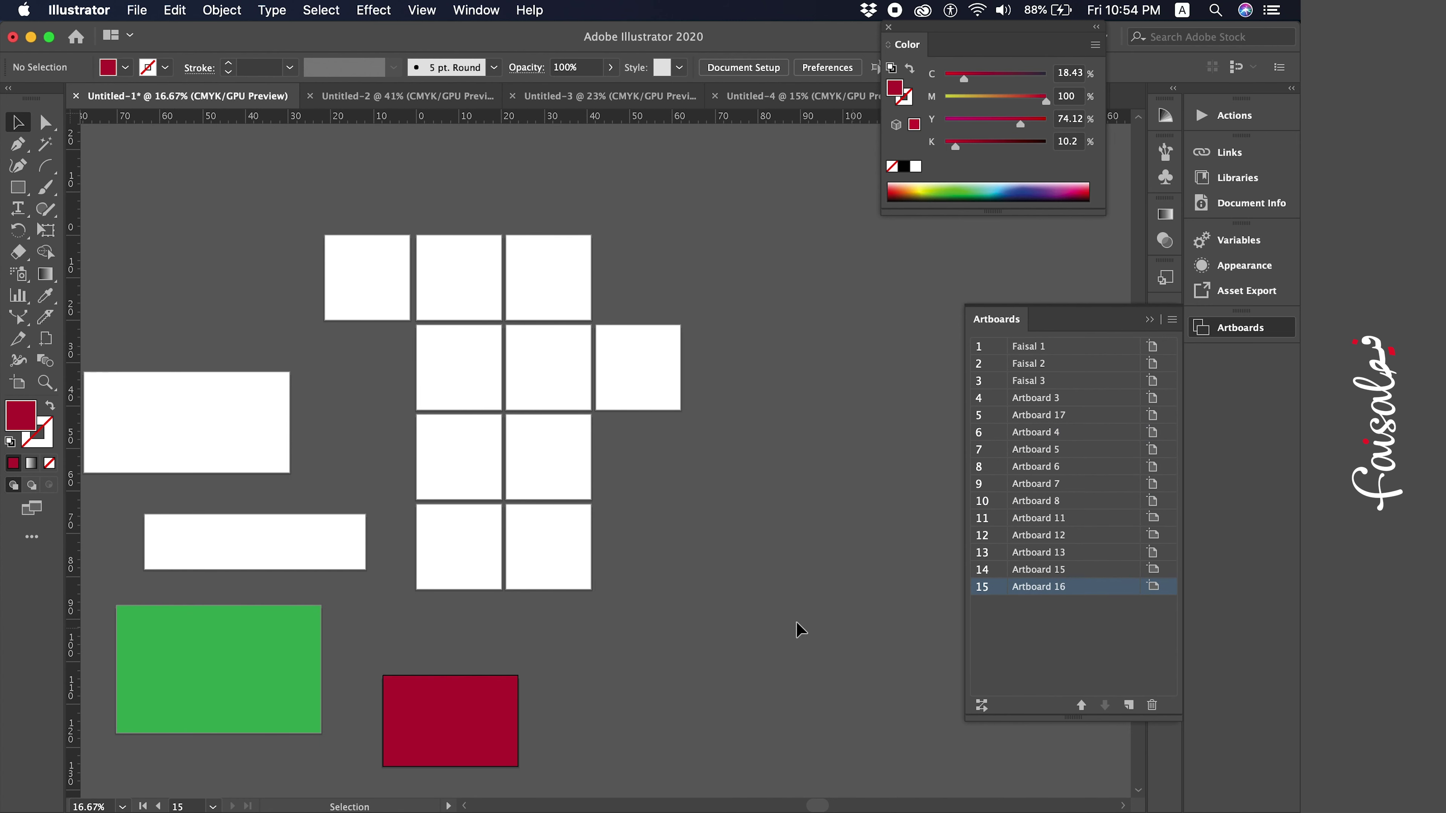
double_click(1105, 592)
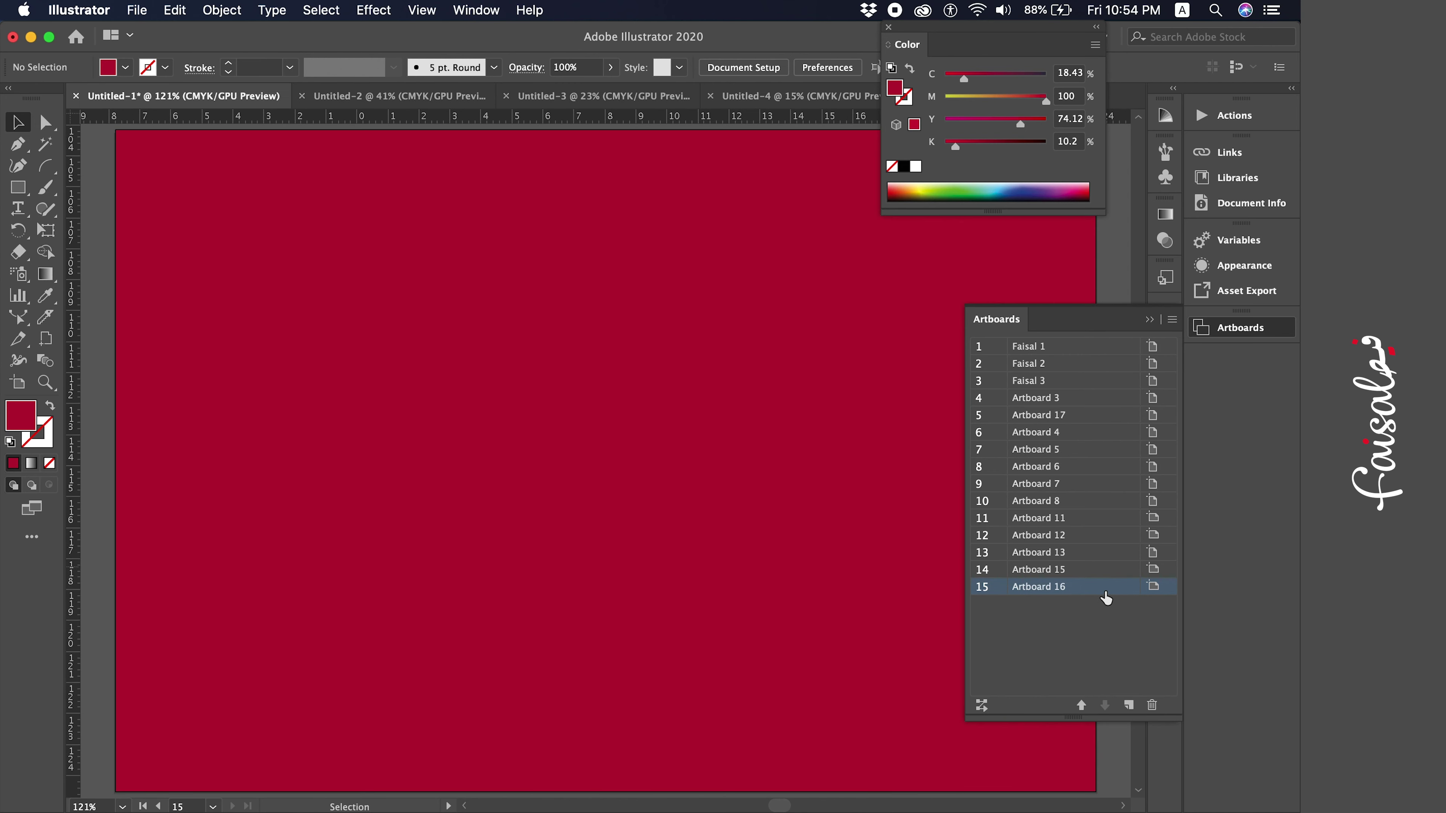
key(super+minus)
key(super+minus)
key(super+minus)
key(super+minus)
key(super+minus)
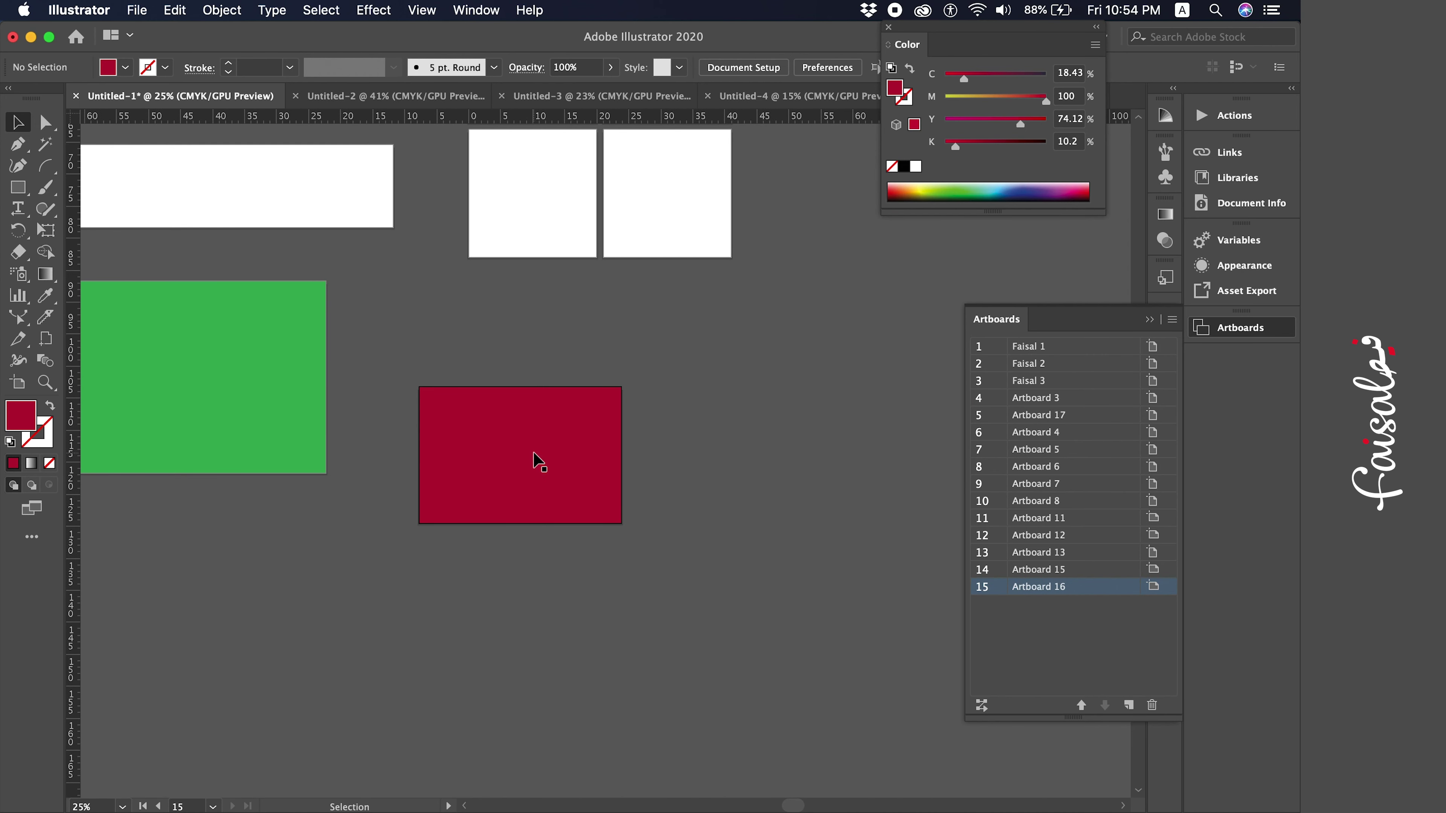
click(592, 460)
Add a new Artboard 18 beside the red artboard
click(747, 456)
click(1130, 708)
click(462, 470)
click(629, 454)
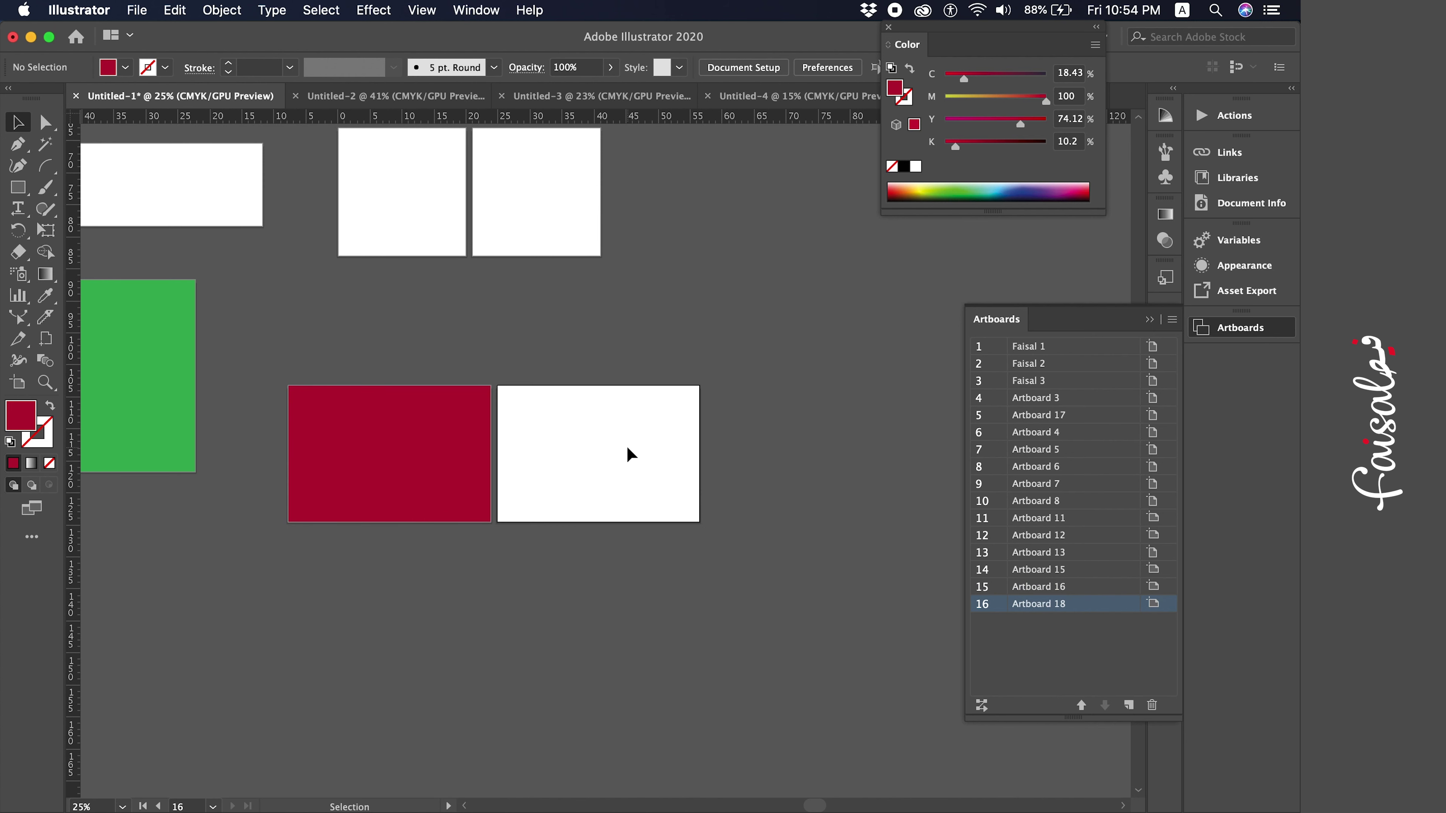
click(464, 470)
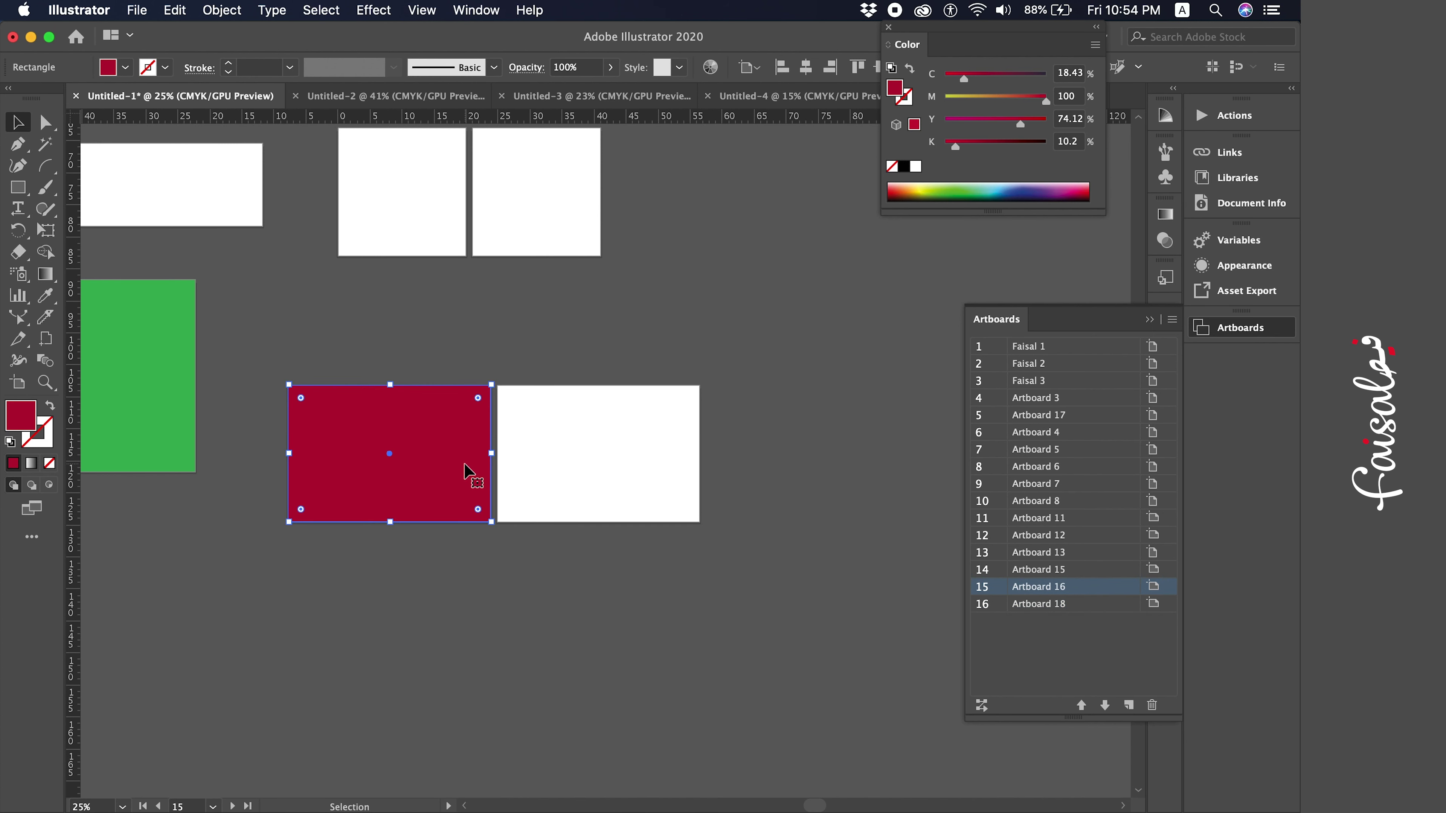
click(478, 345)
Add Artboard 19 after the renamed second artboard, then delete the extra Artboards 17, 18 and 19
scroll(477, 345, up, 2)
key(super+minus)
key(super+minus)
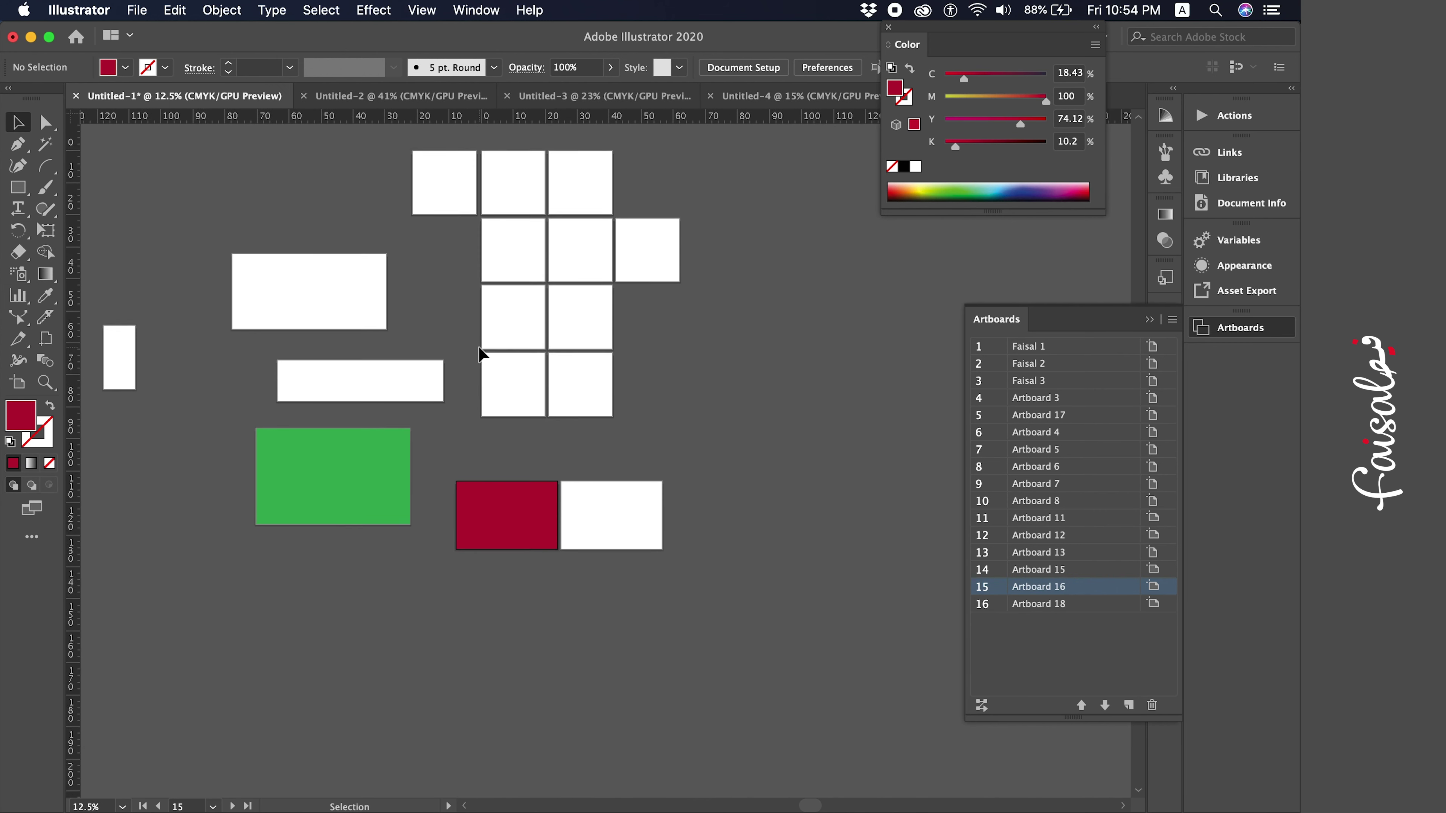
click(471, 185)
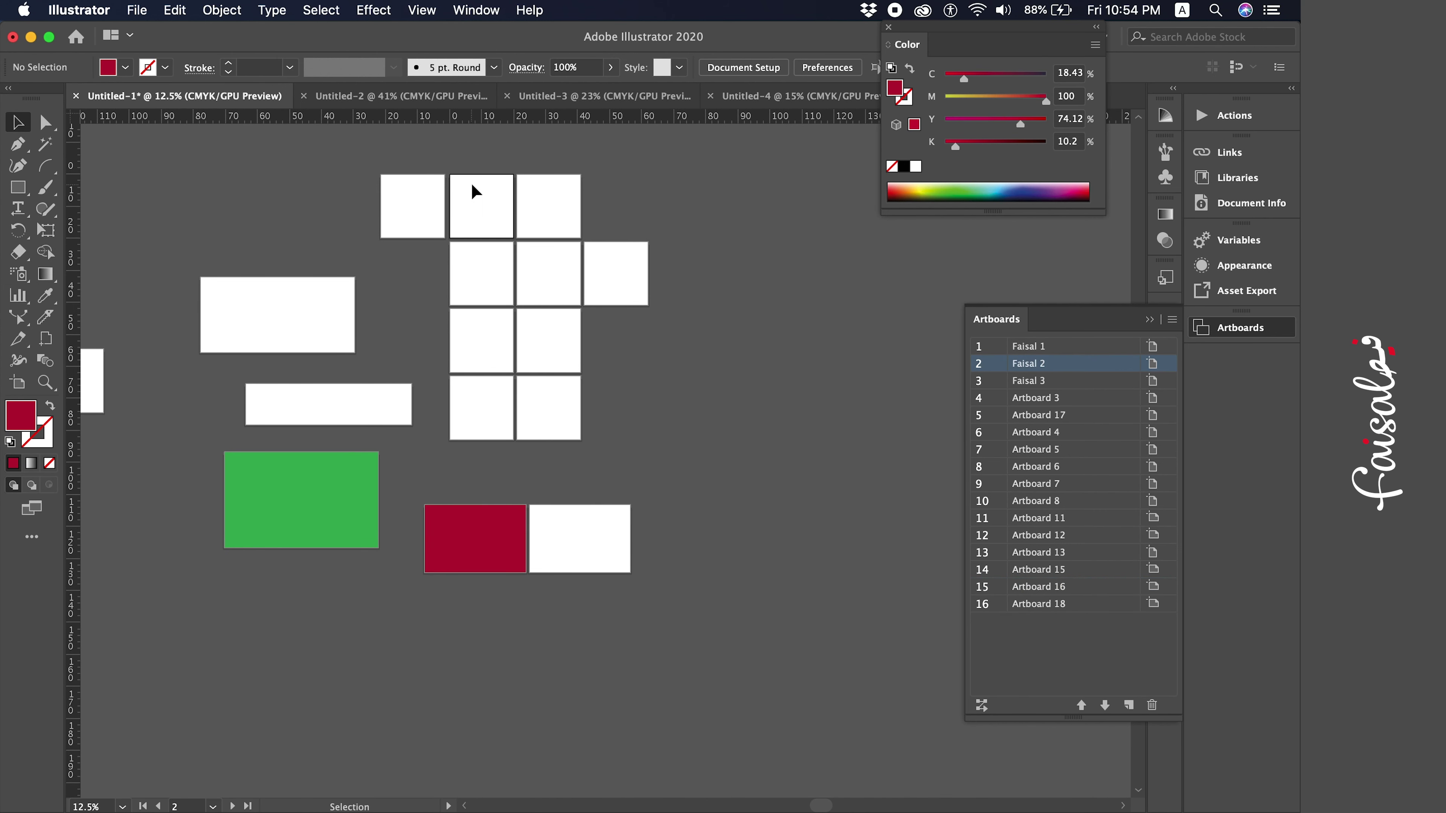
click(1129, 705)
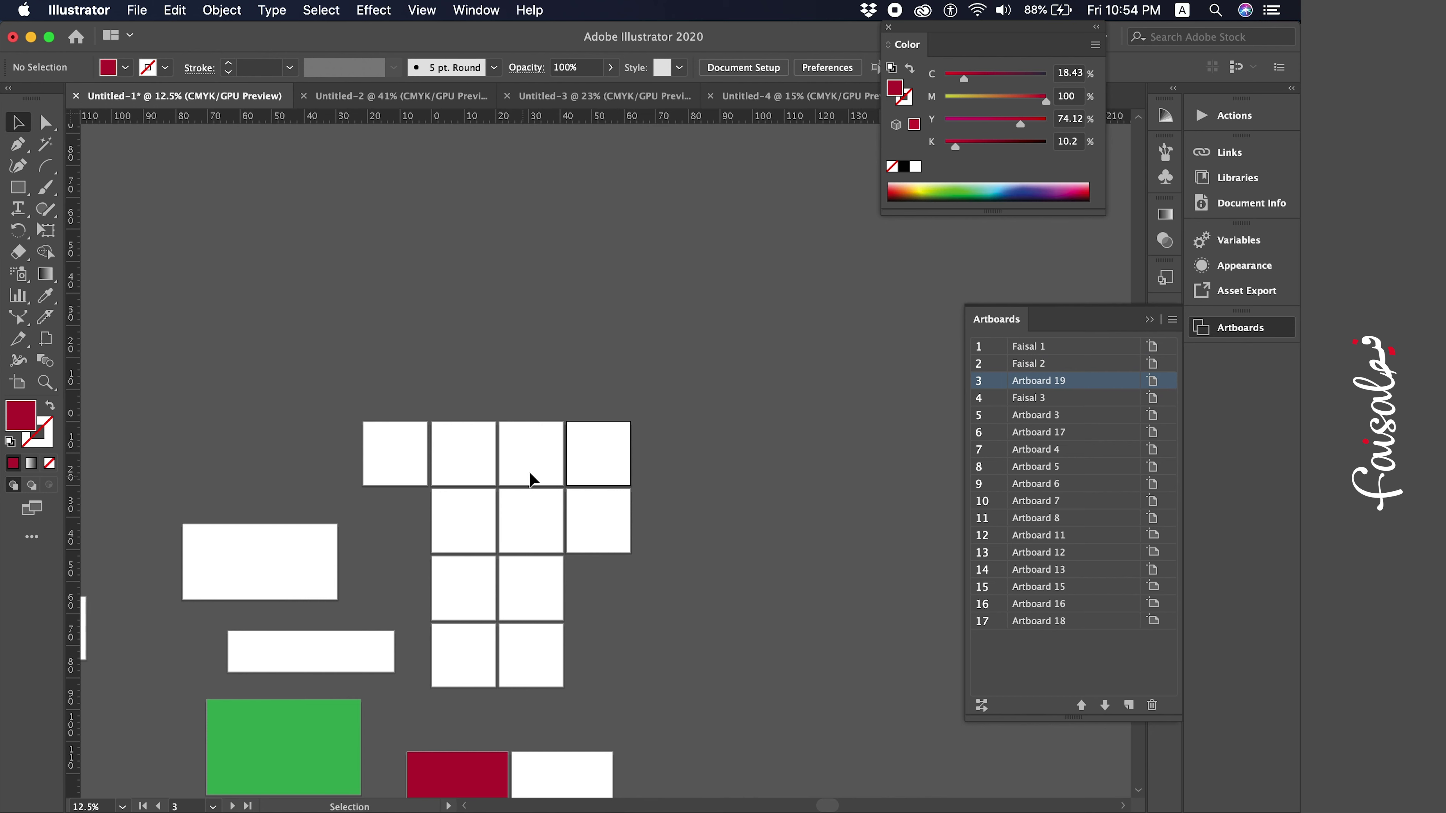
scroll(524, 461, down, 5)
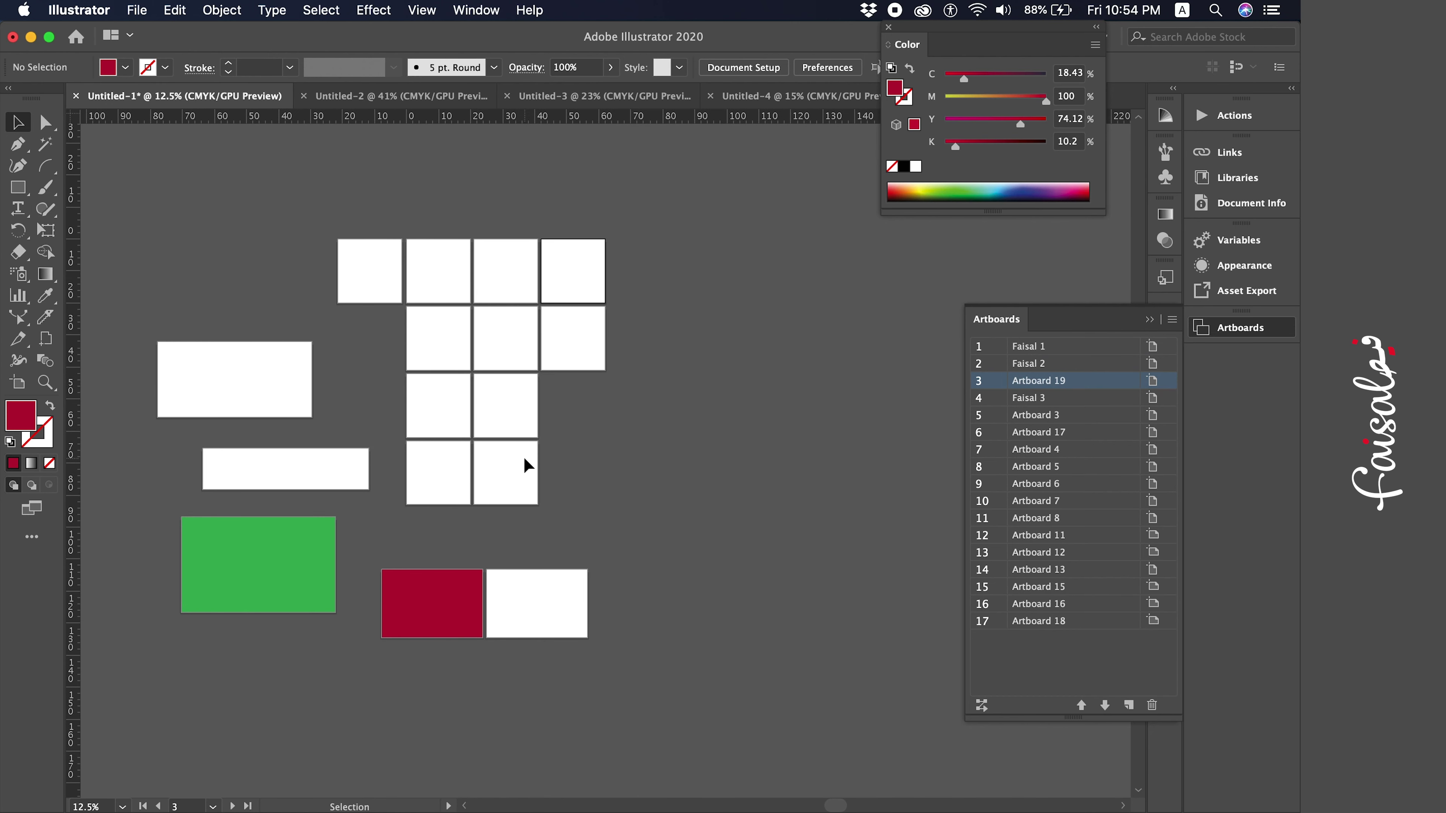
scroll(523, 456, left, 2)
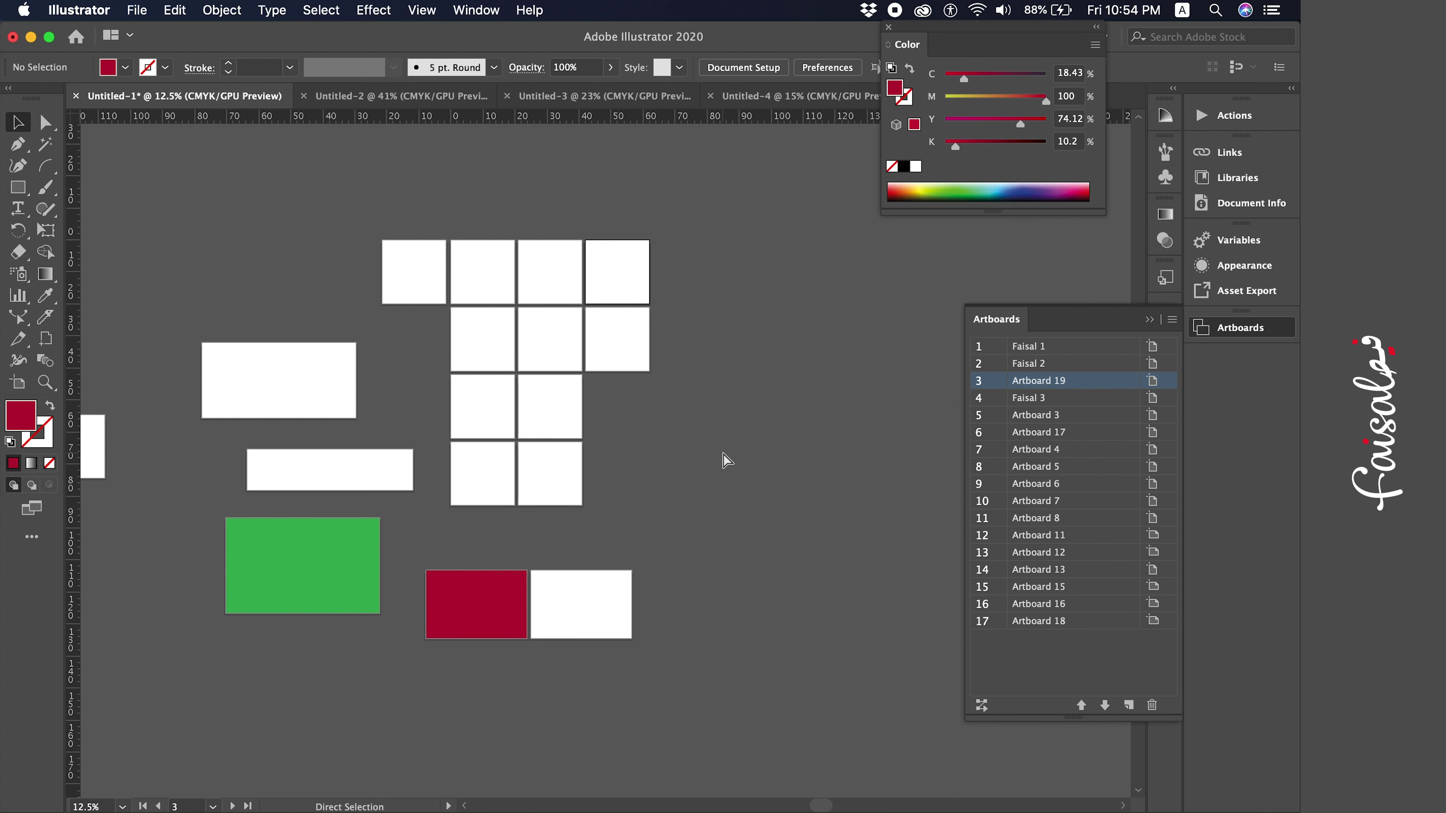
key(Delete)
key(Delete)
key(Delete)
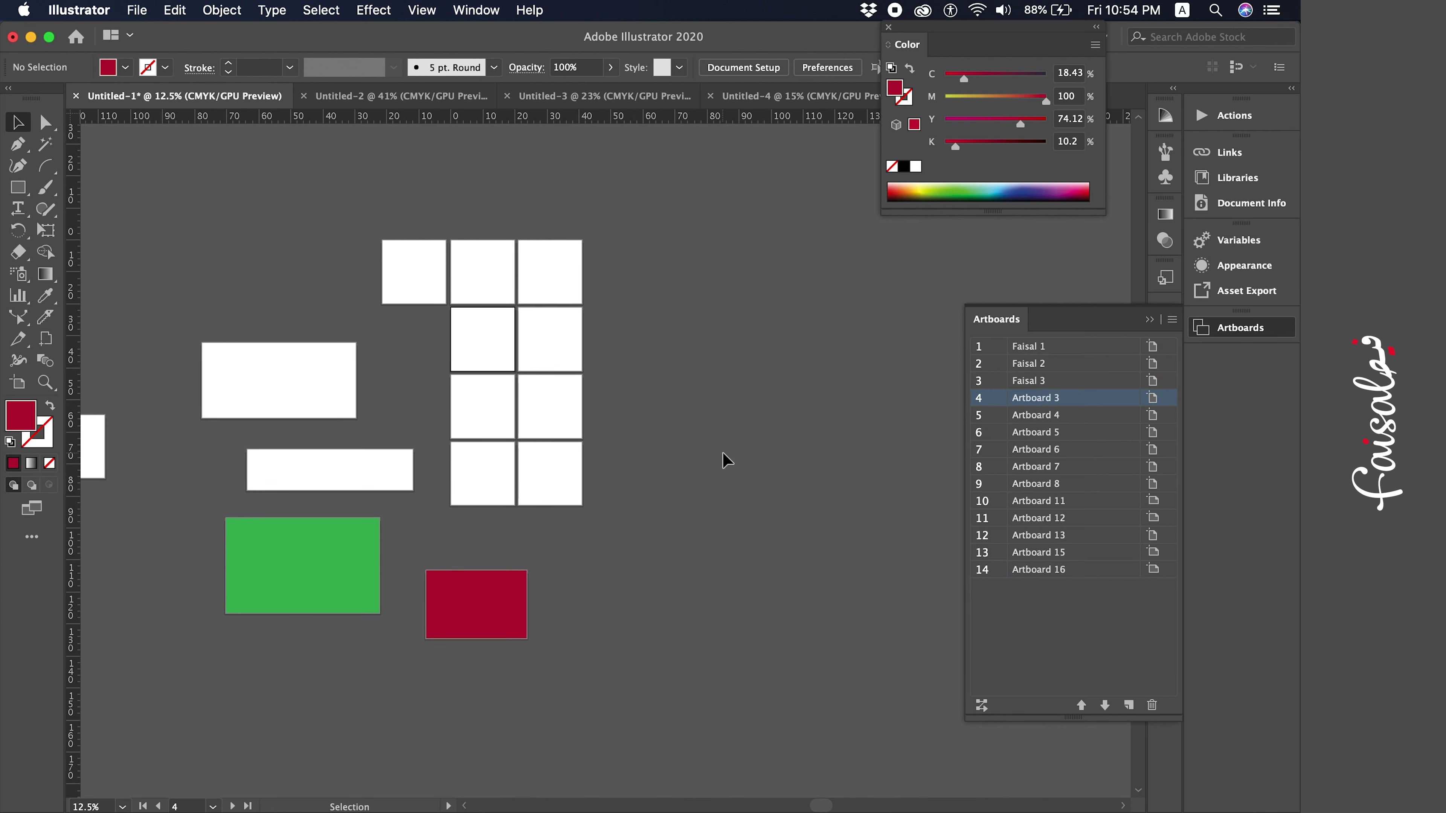